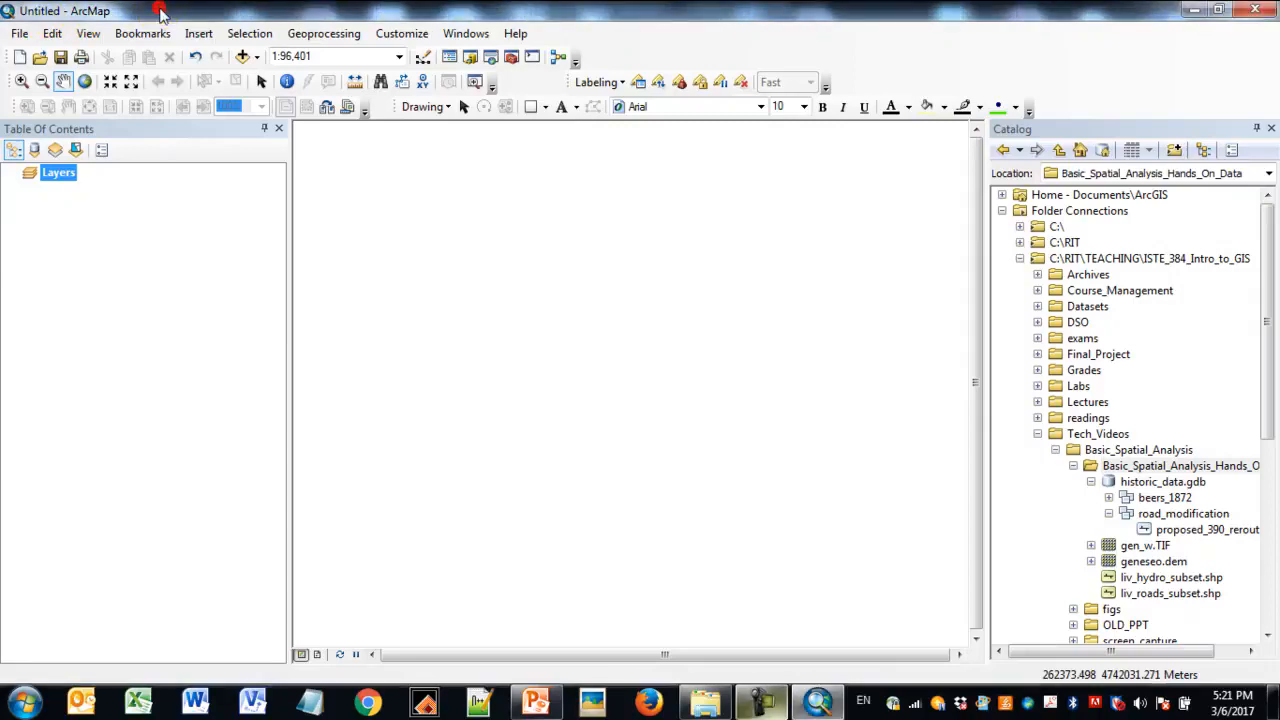
- Save the map document as demo in the Basic_Spatial_Analysis_Hands_On_Data folder
left_click(20, 36)
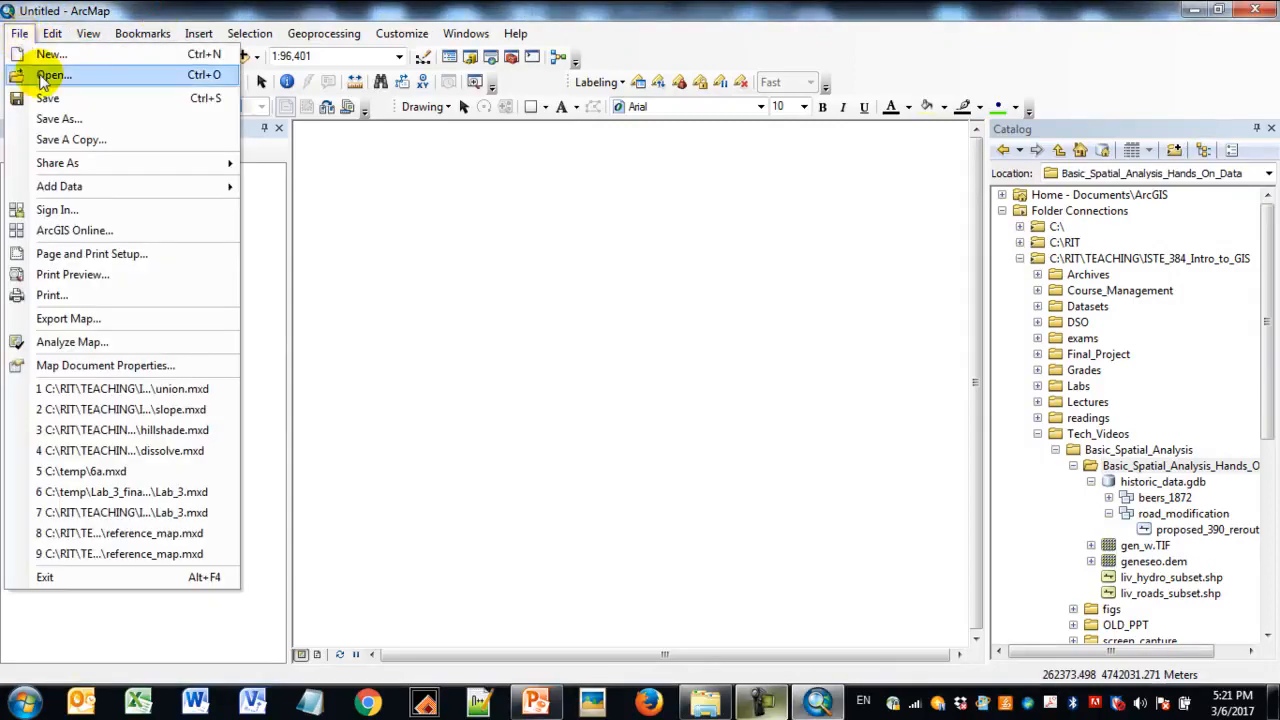
left_click(53, 117)
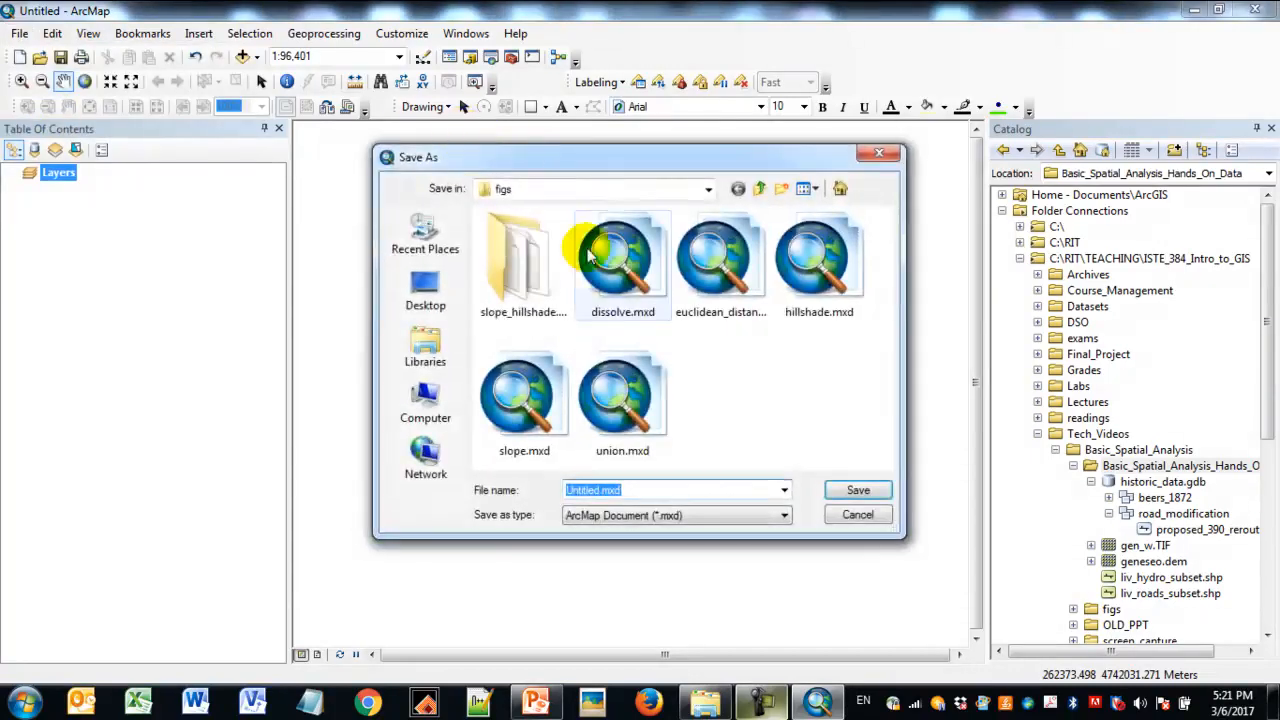
left_click(738, 189)
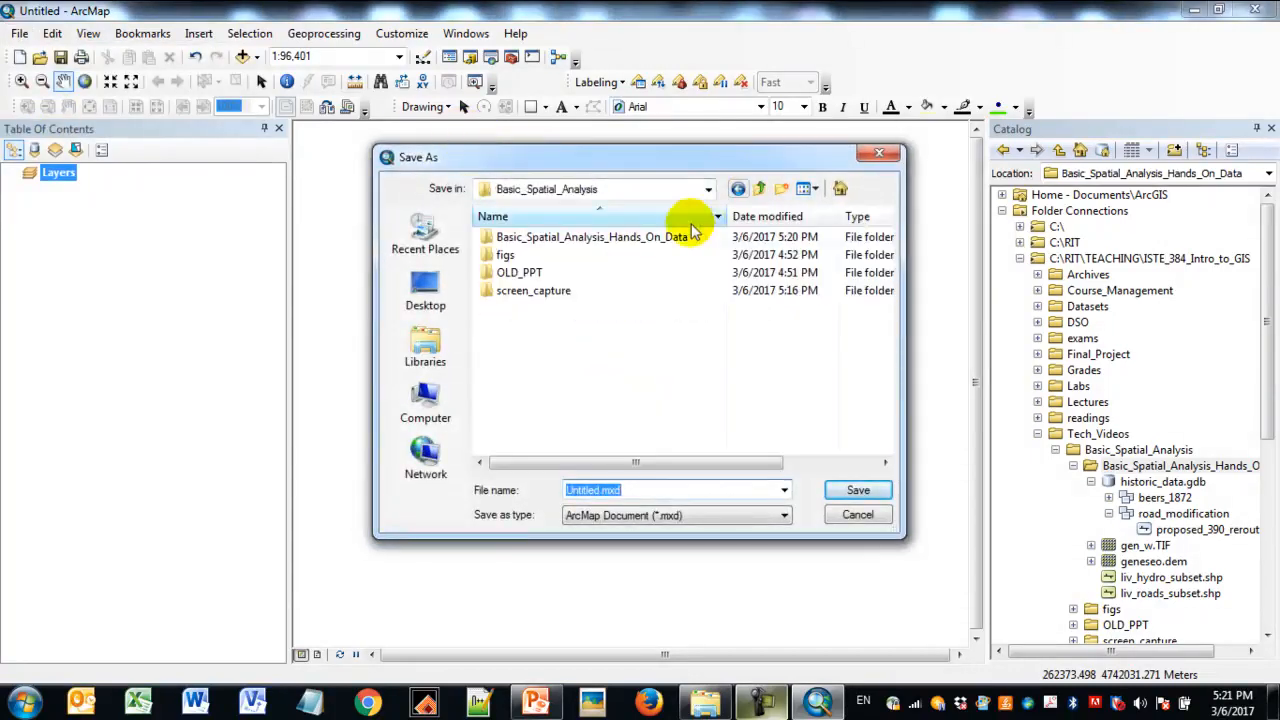
double_click(661, 237)
left_click(648, 490)
type("demo")
key("Return")
- Expand the home folder in the catalog tree and select demo.mxd
left_click_drag(1079, 652, 1040, 652)
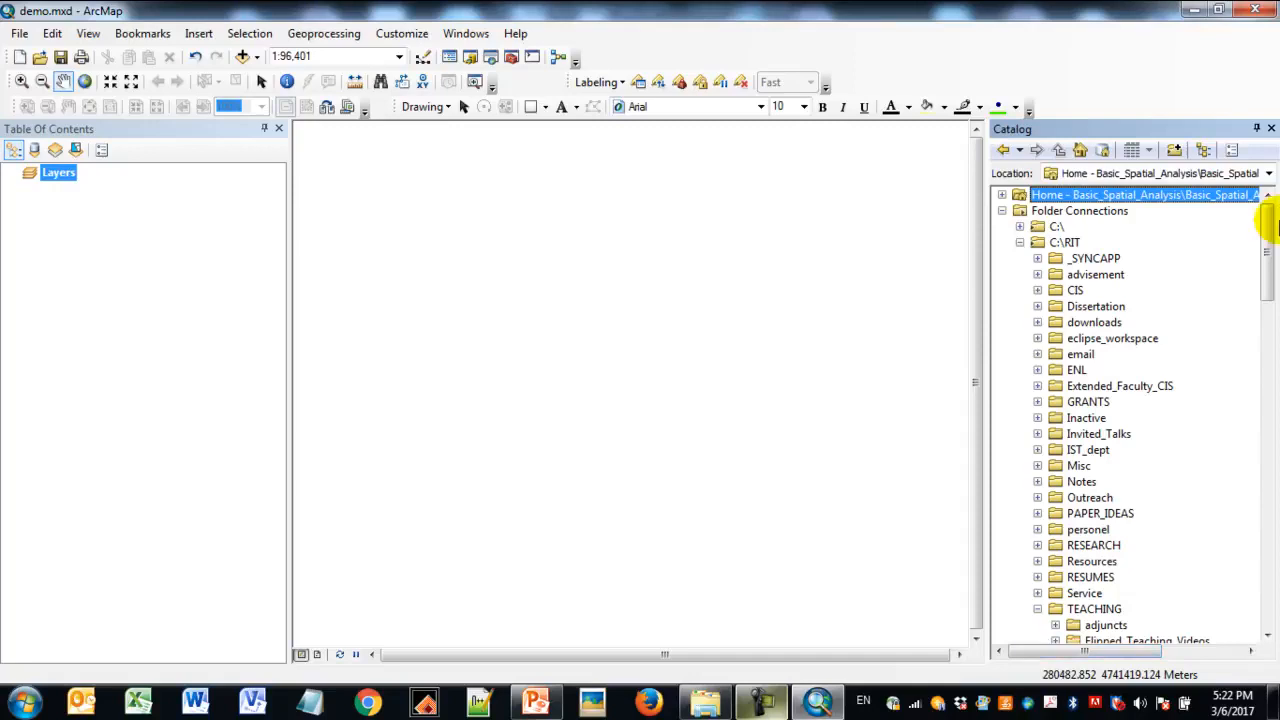
left_click(1003, 195)
left_click(1070, 226)
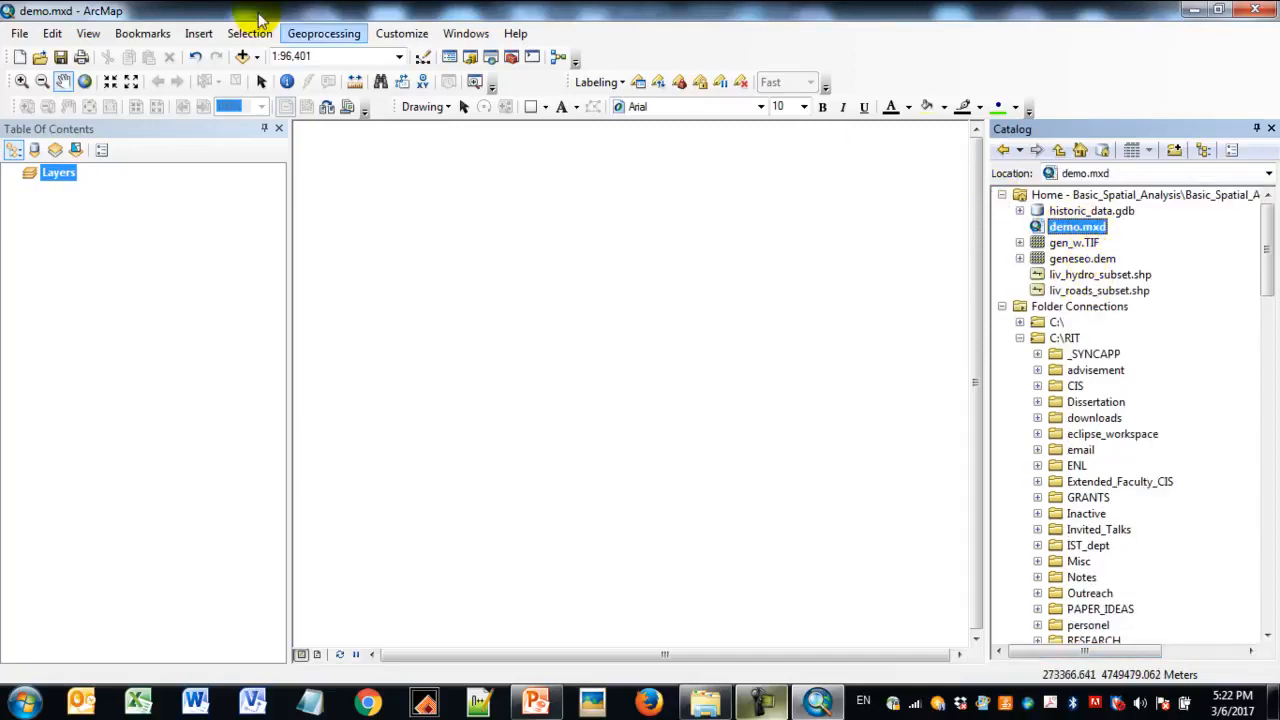
- Open the map document properties and browse to the home folder for a different default geodatabase
left_click(24, 37)
left_click(98, 366)
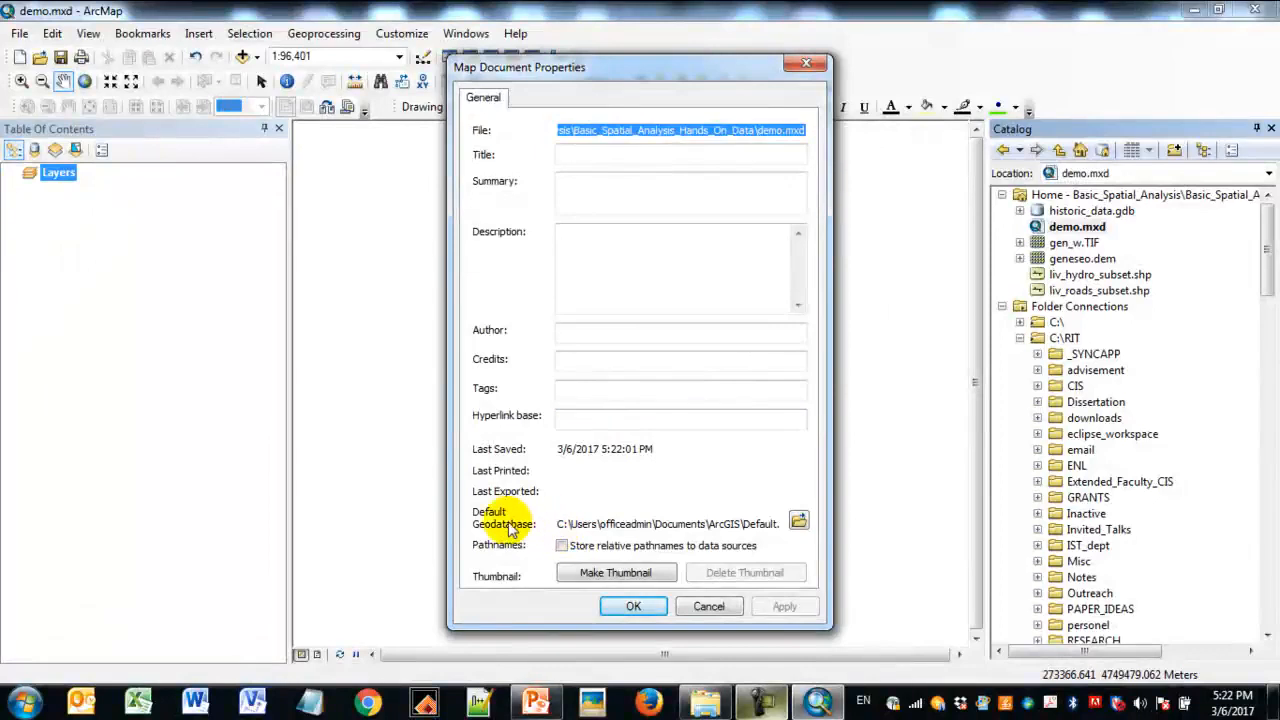
left_click(561, 523)
left_click_drag(561, 523, 794, 517)
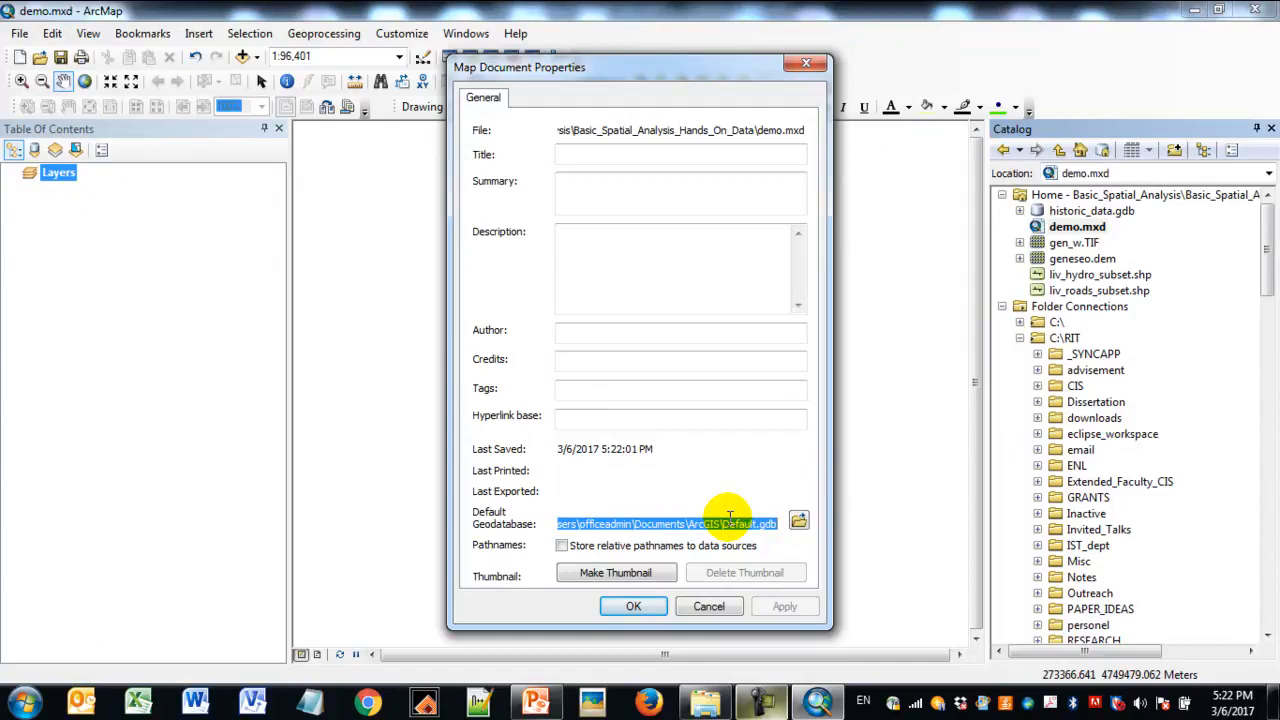
left_click(800, 519)
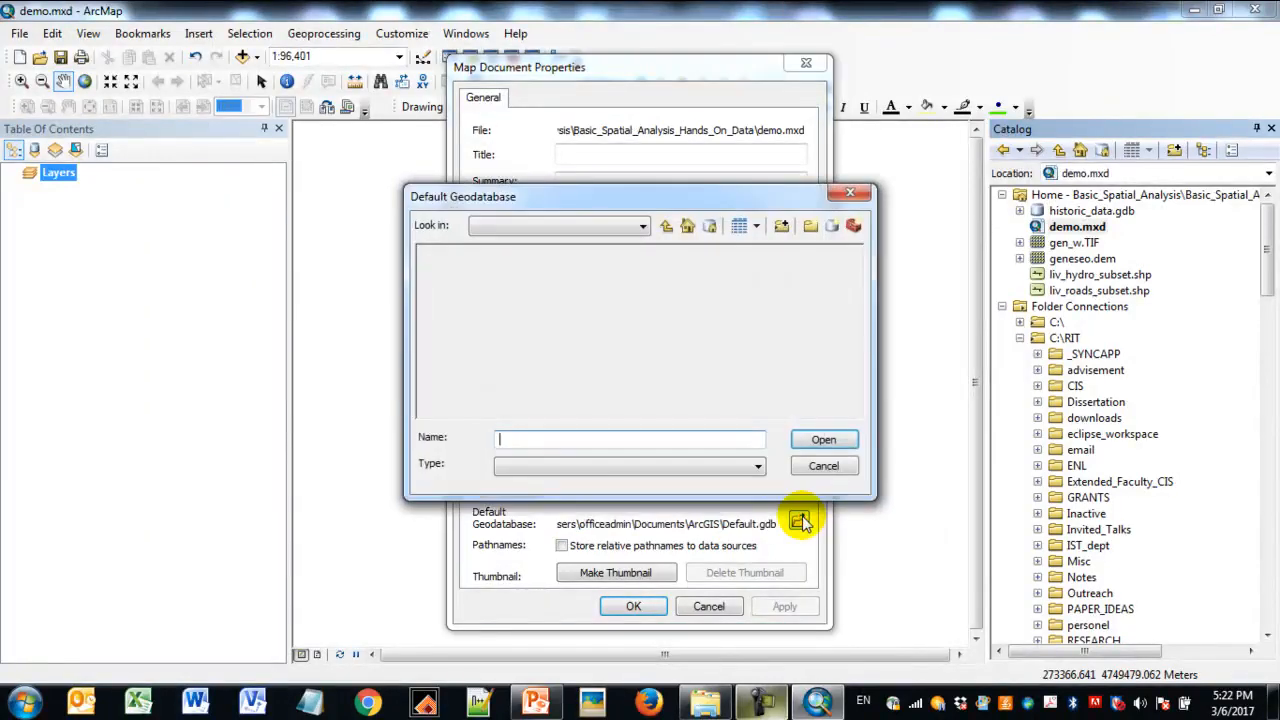
double_click(530, 256)
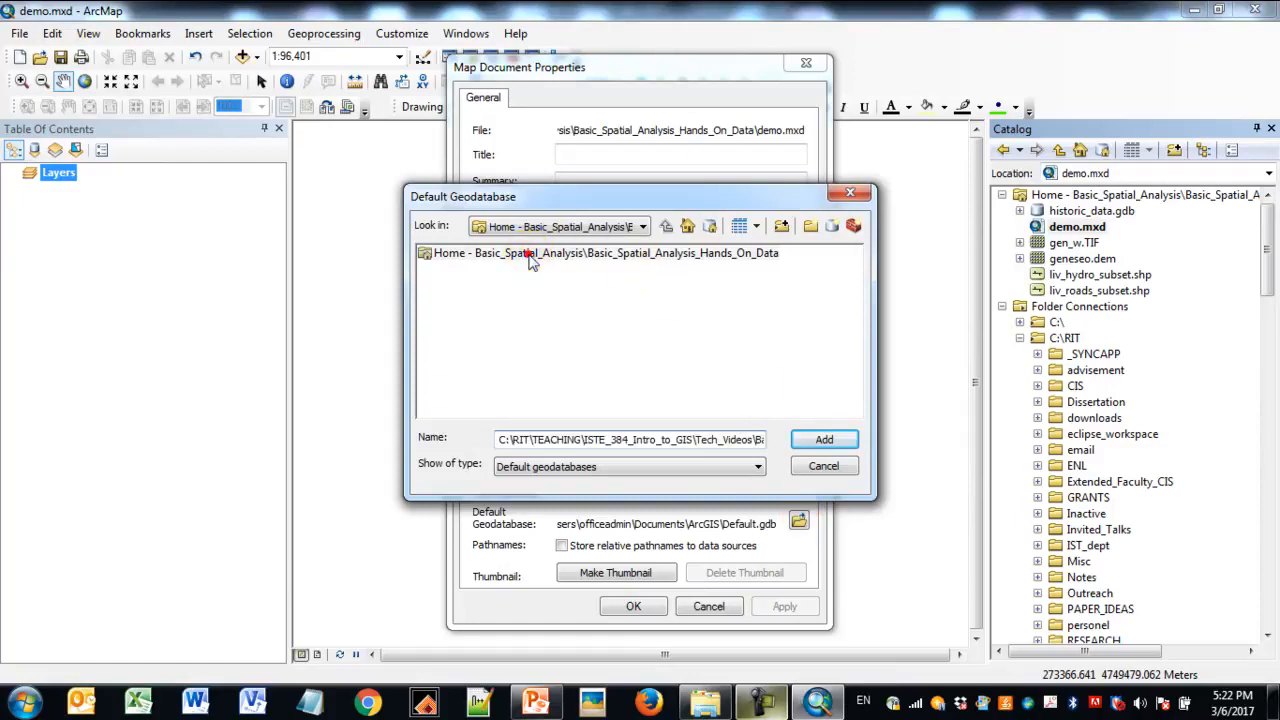
- Create a new file geodatabase in the home folder and name it output.gdb
left_click(838, 228)
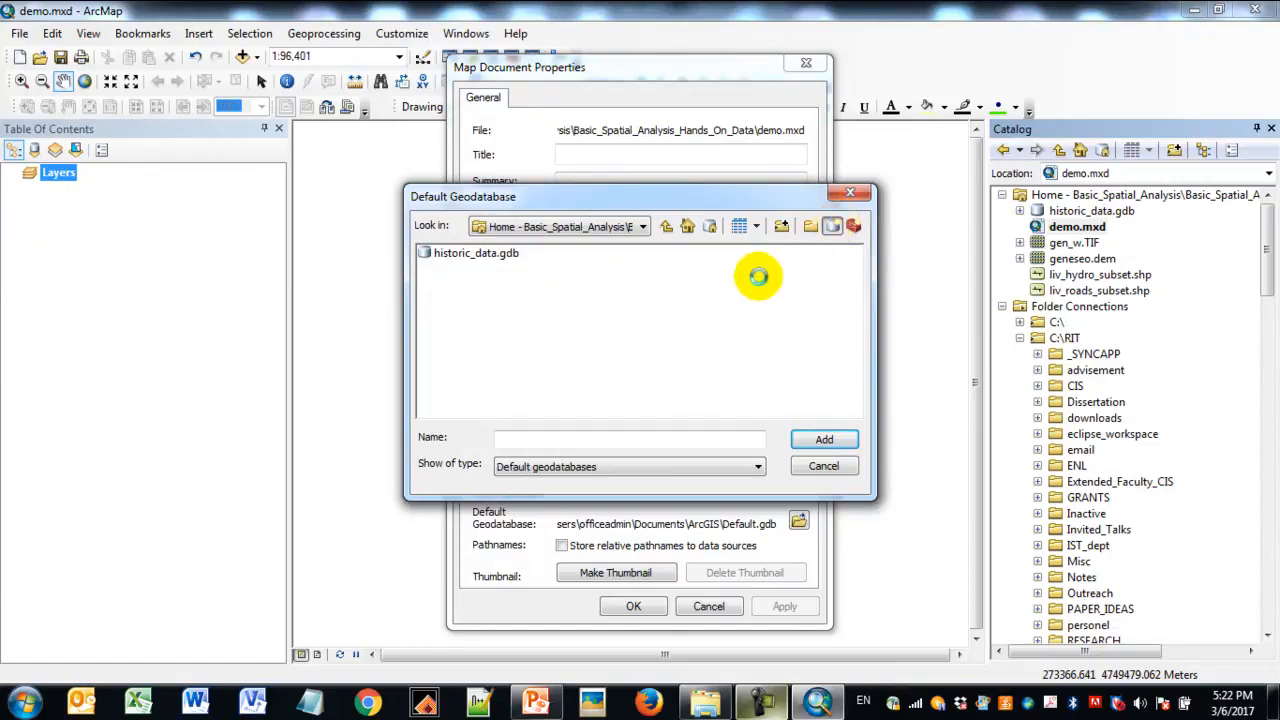
left_click(753, 444)
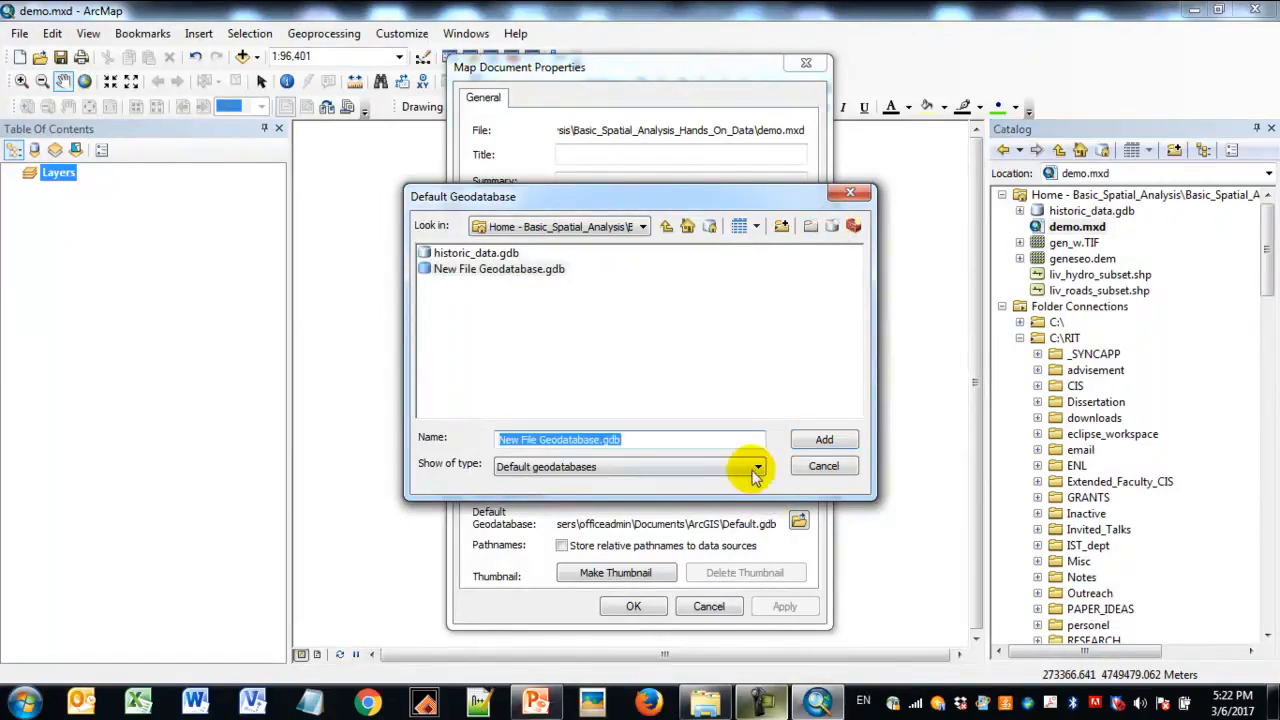
left_click(601, 441)
left_click(548, 363)
left_click(508, 270)
left_click(518, 271)
left_click(519, 277)
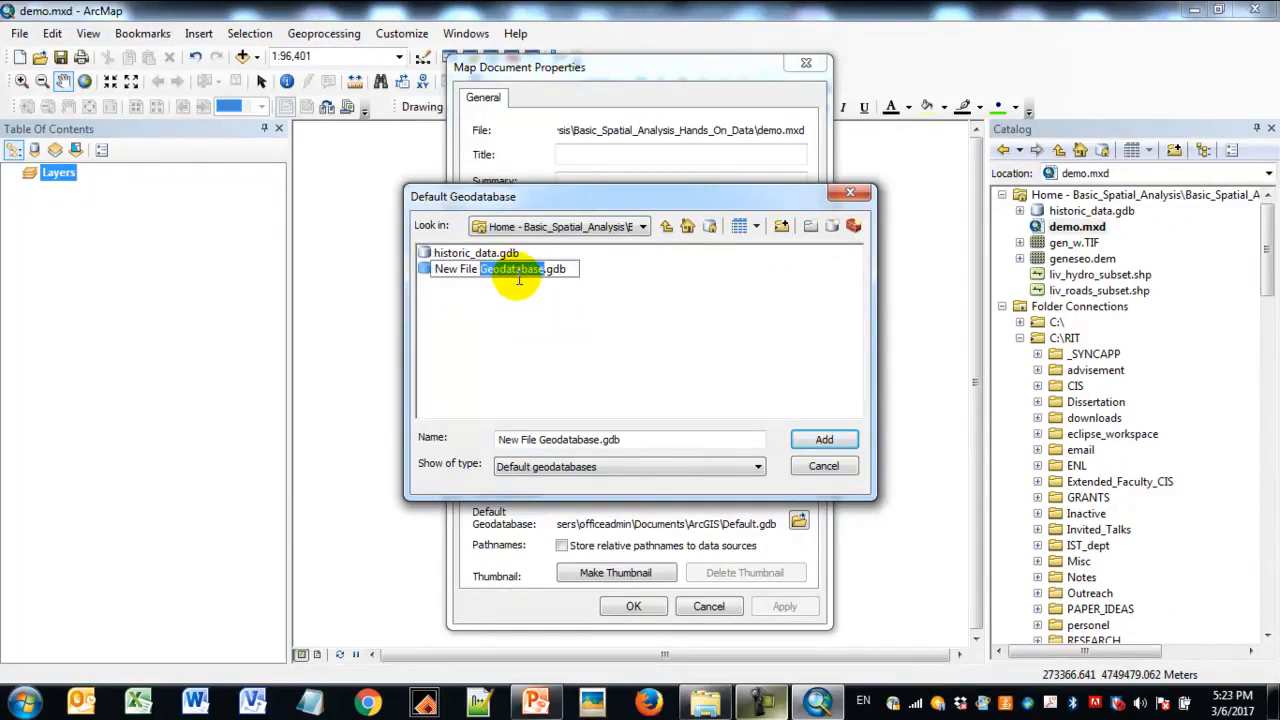
type("output")
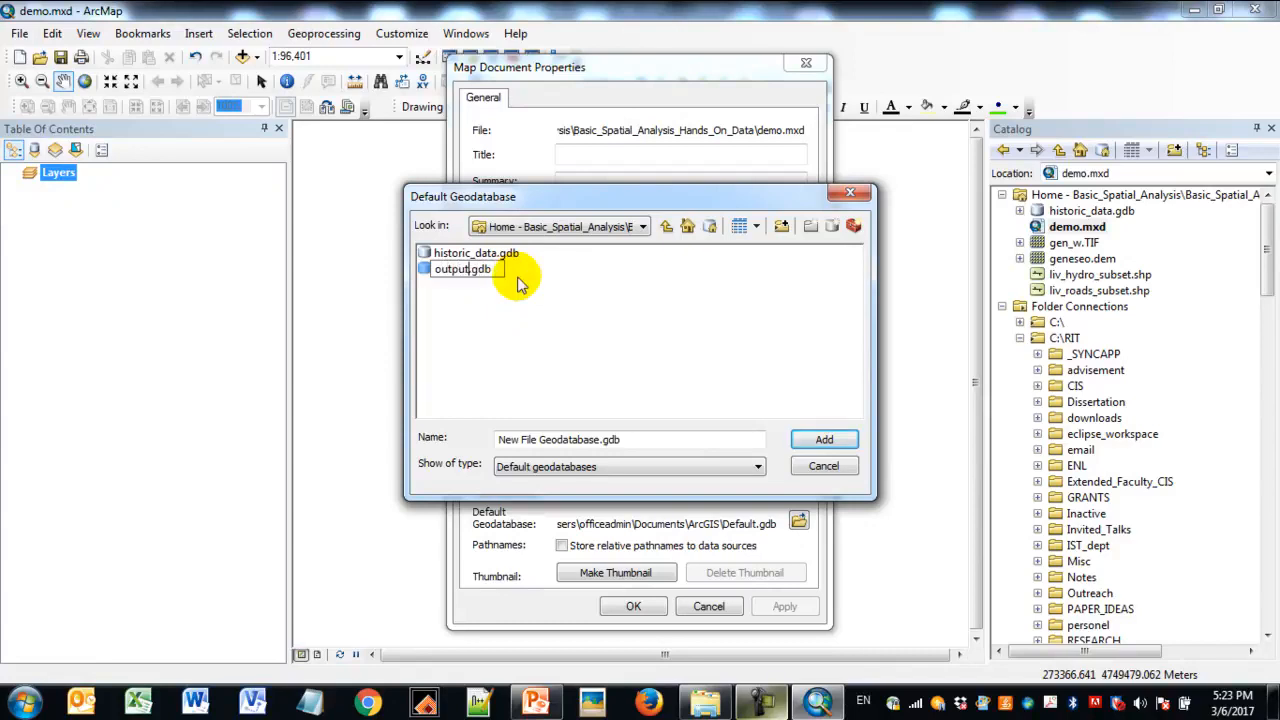
left_click(843, 444)
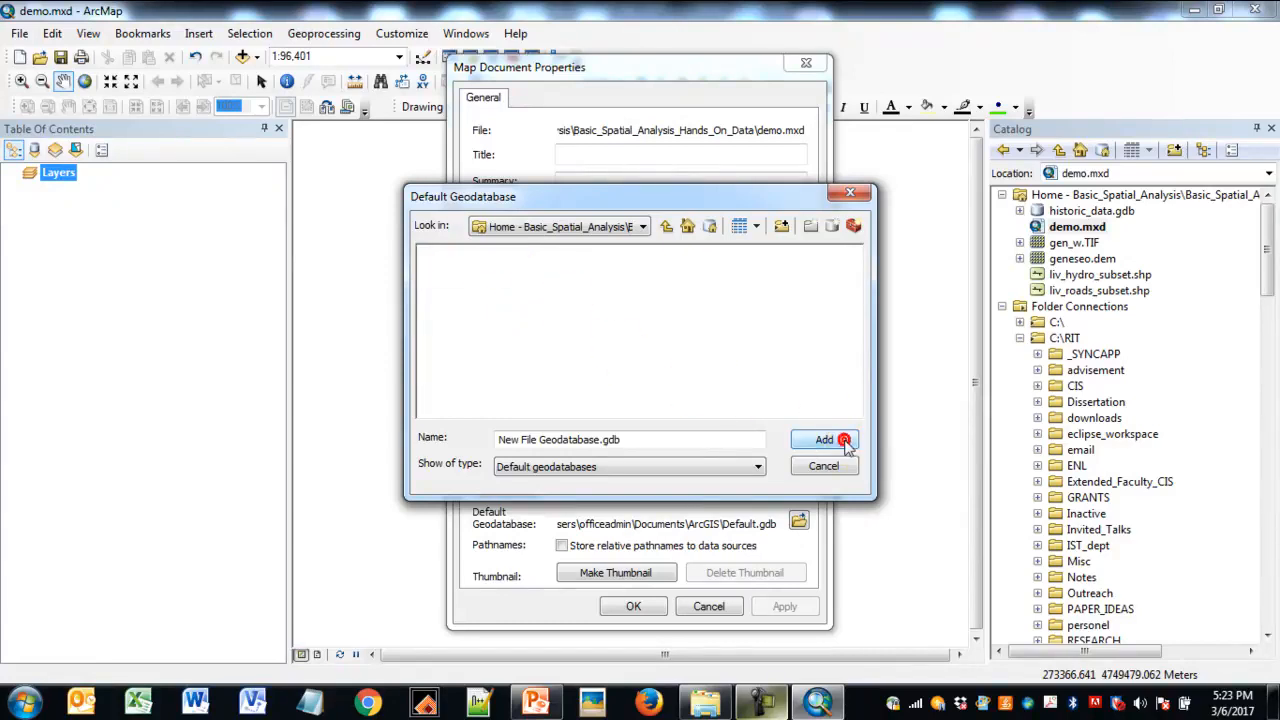
- Choose output.gdb as the map document's default geodatabase
left_click(803, 413)
left_click(485, 257)
left_click(475, 270)
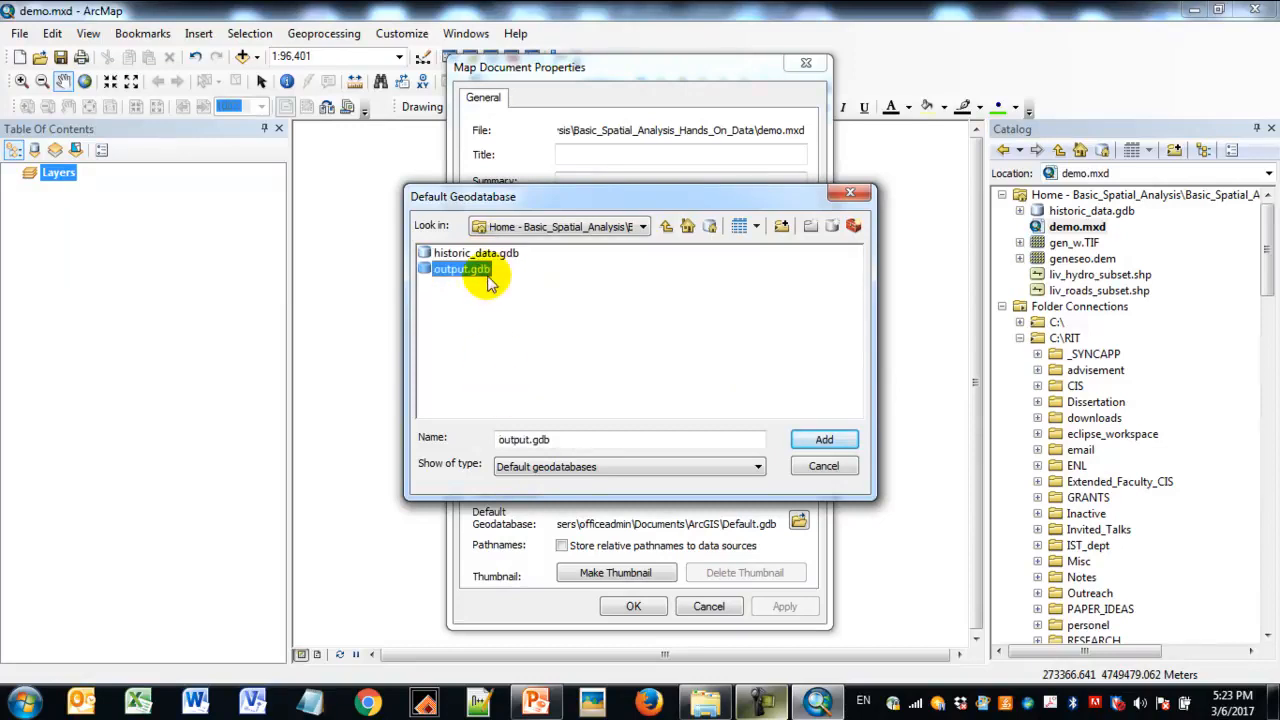
left_click(836, 440)
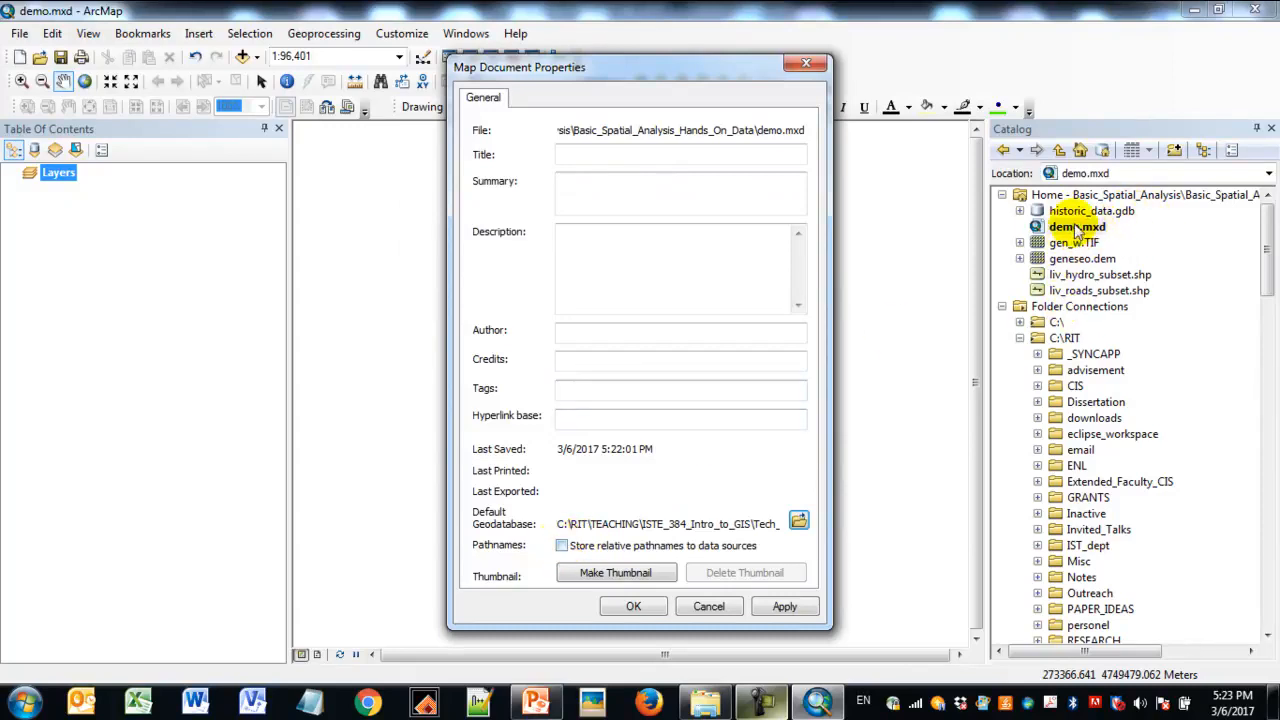
- Store relative pathnames to data sources, and apply the map document properties
left_click(562, 545)
left_click(786, 606)
left_click(624, 607)
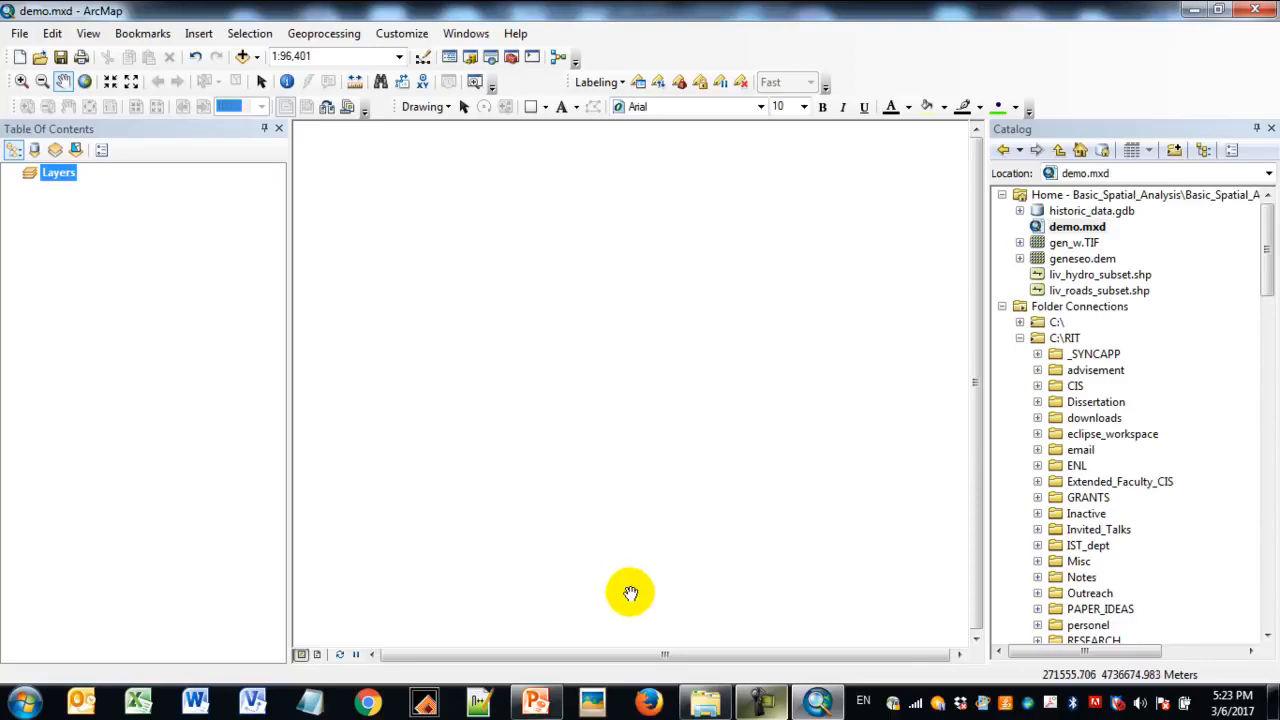
- Add proposed_390_reroute from the road_modification dataset in historic_data.gdb to the map, dismissing the coordinate system warning
left_click(1019, 211)
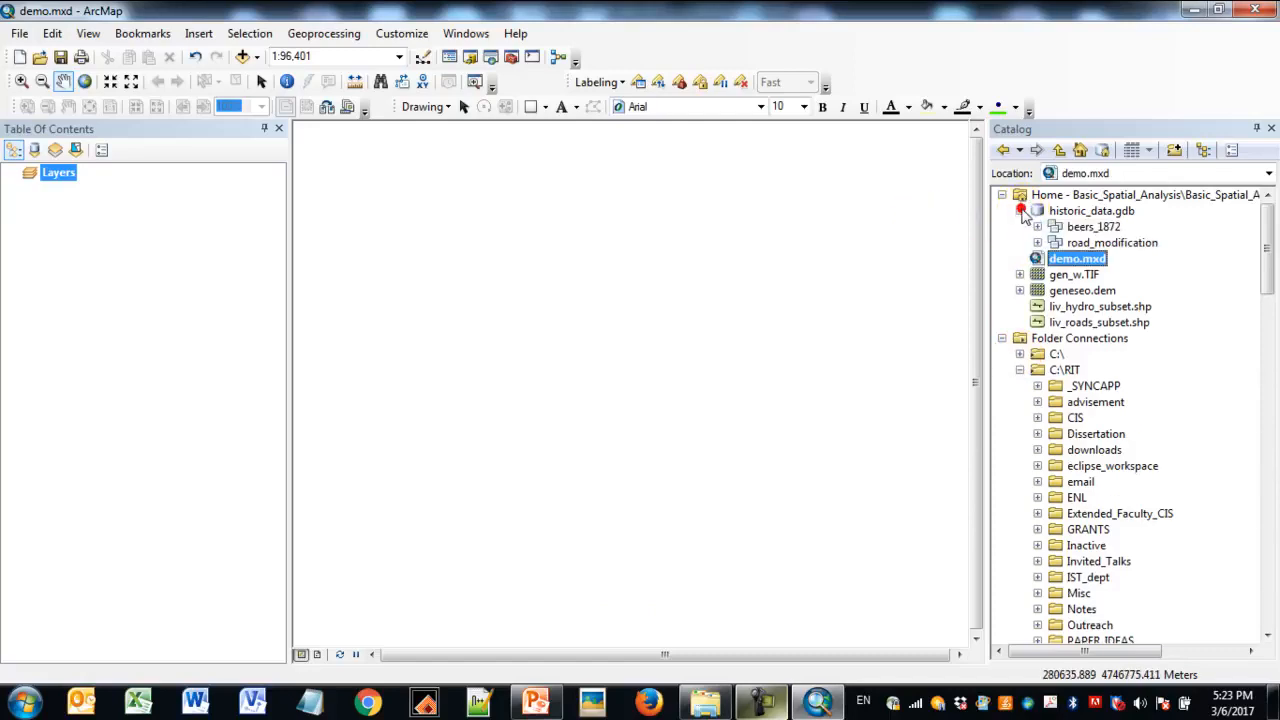
left_click(1037, 243)
left_click_drag(1150, 262, 171, 284)
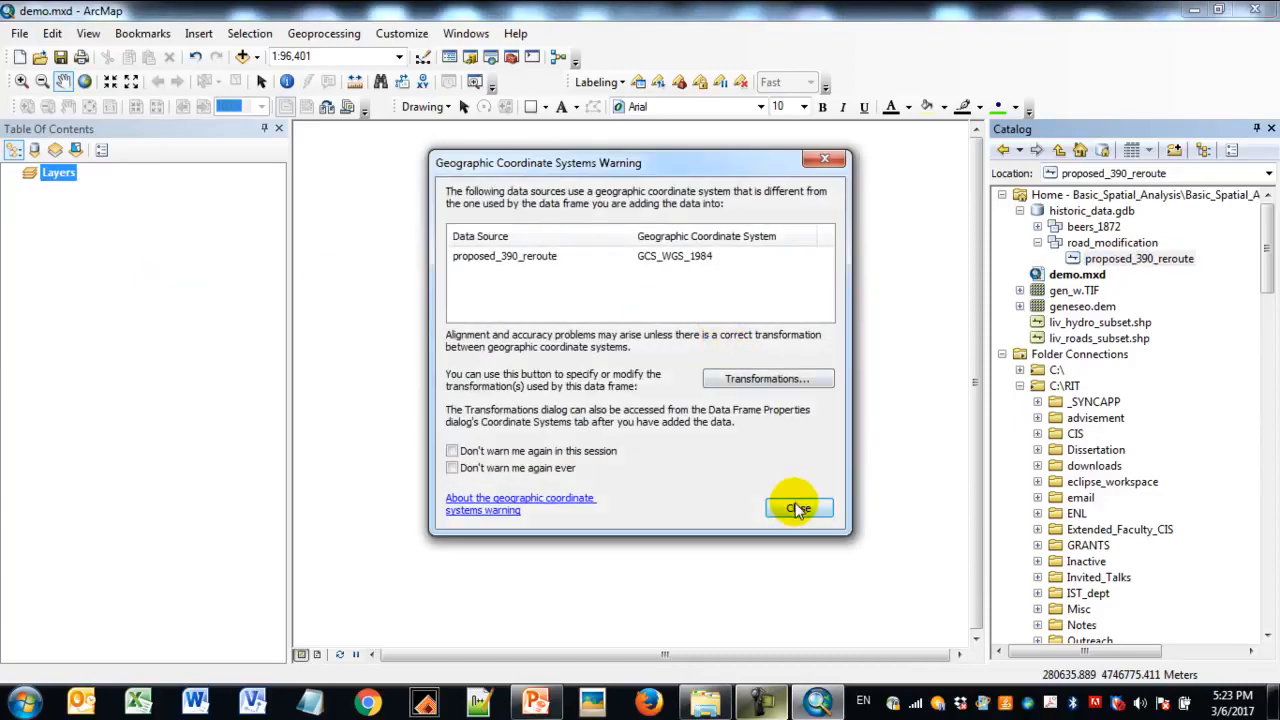
left_click(797, 508)
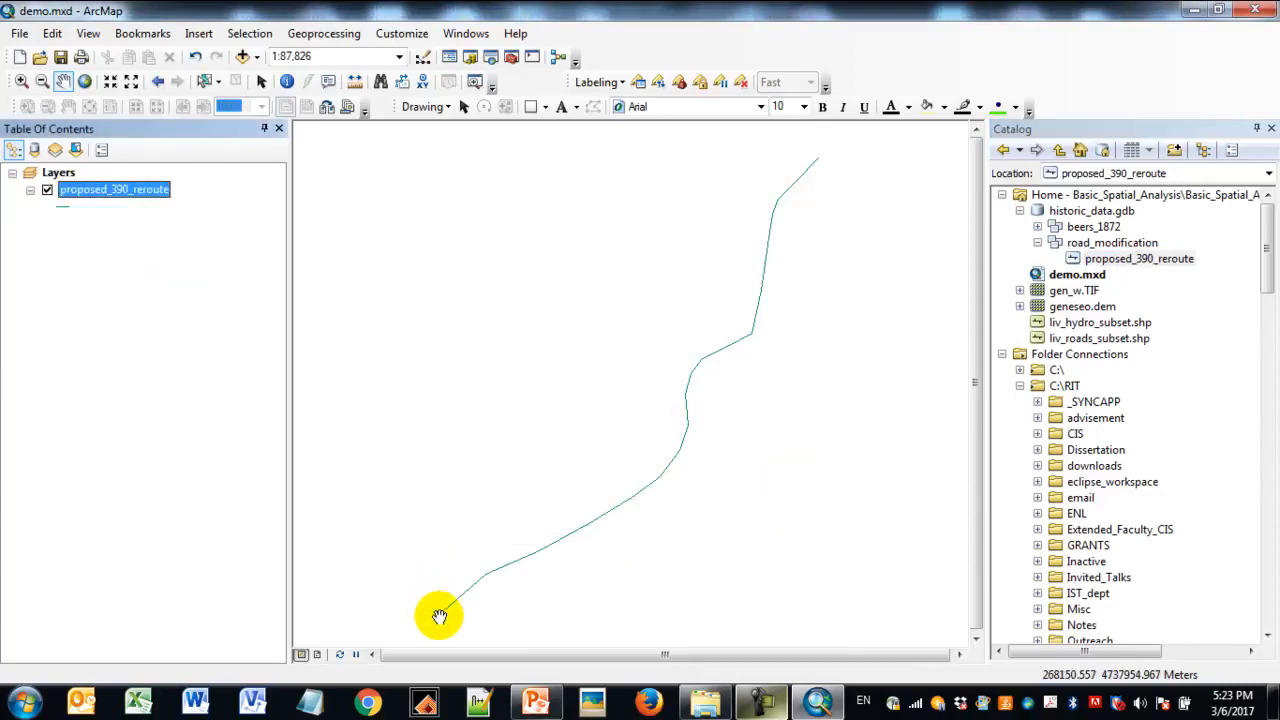
- Symbolize the proposed_390_reroute layer with the Highway line symbol at width 5
left_click(62, 205)
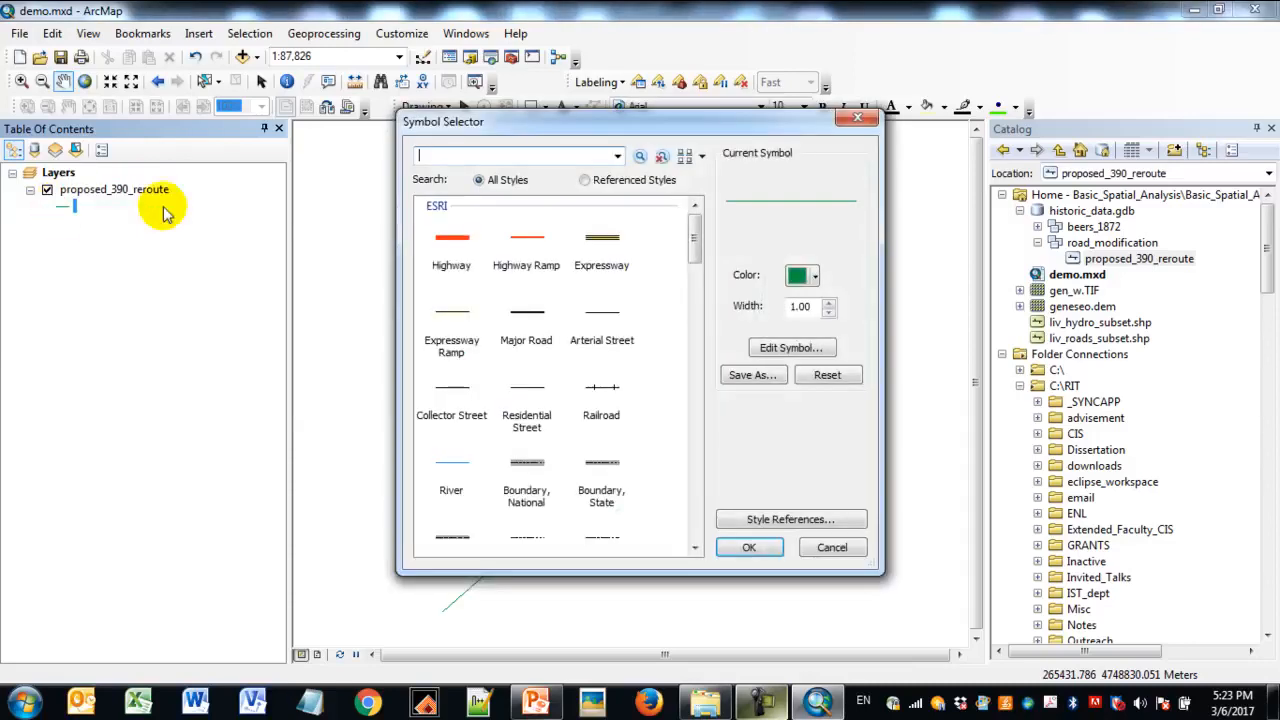
left_click(451, 240)
left_click(829, 302)
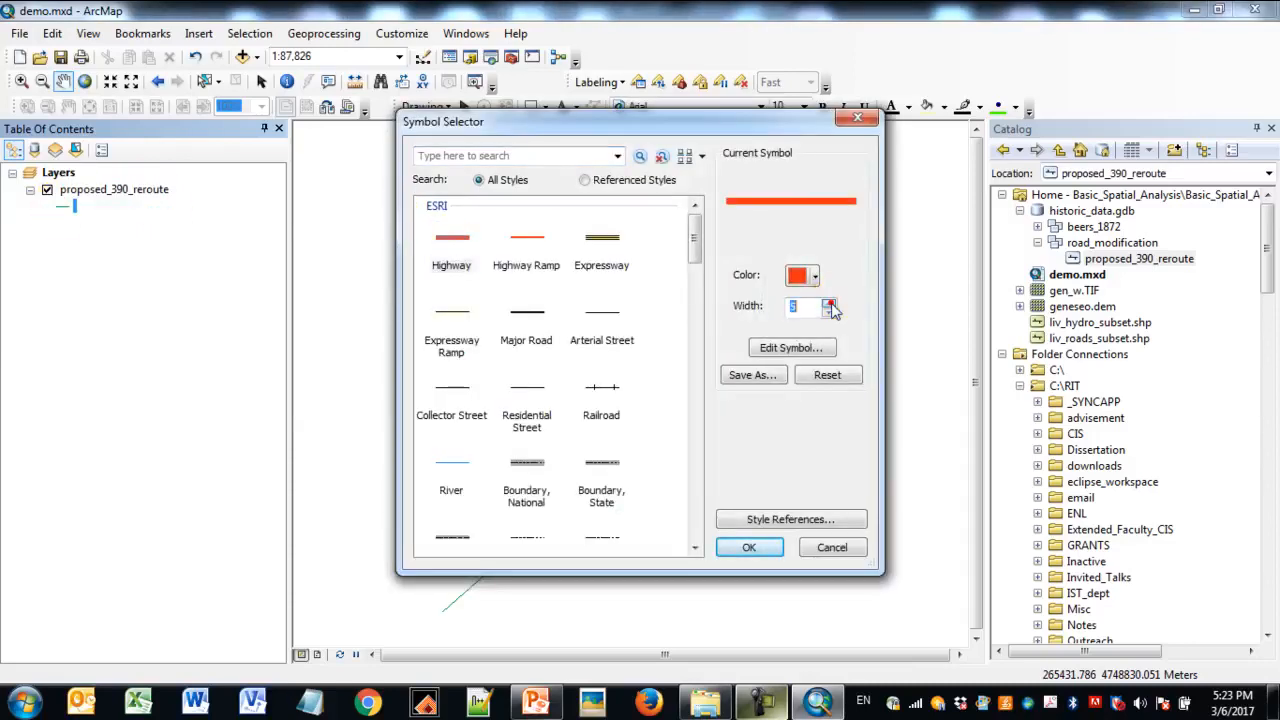
left_click(749, 547)
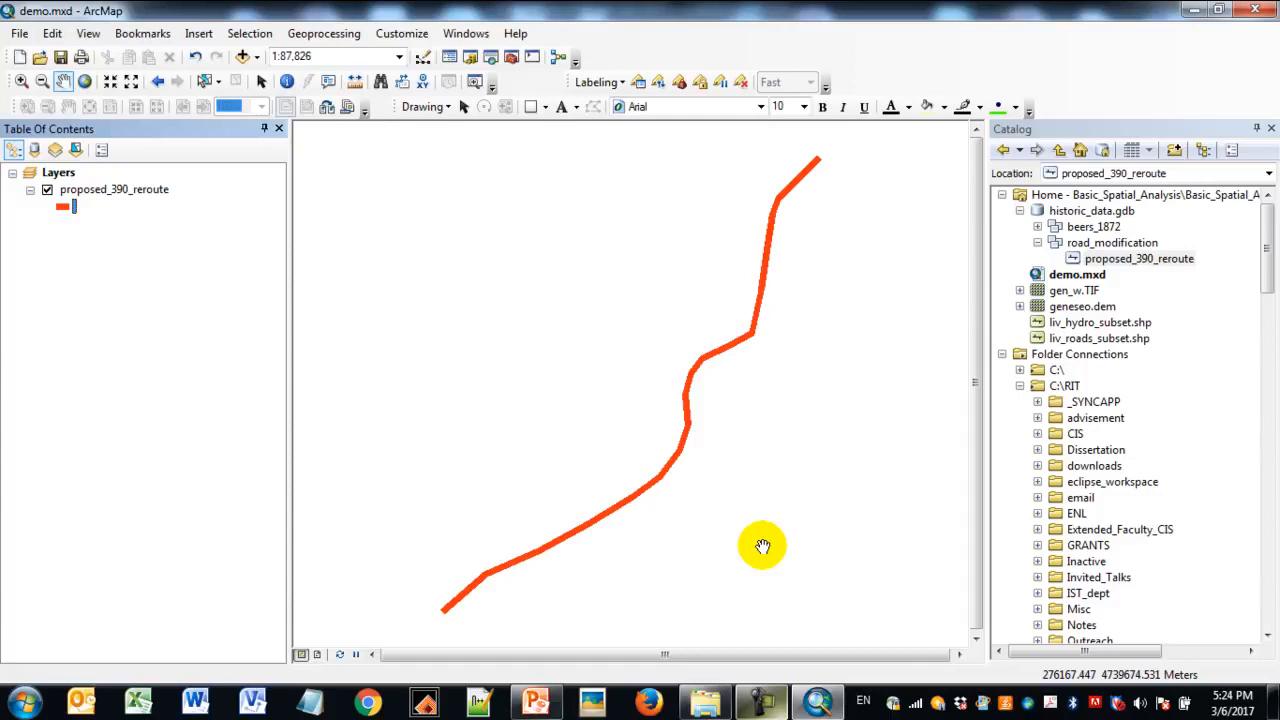
- Add the gen_w.TIF raster and the STRUCTURES feature class from beers_1872 to the map beneath the proposed_390_reroute layer
left_click(1076, 291)
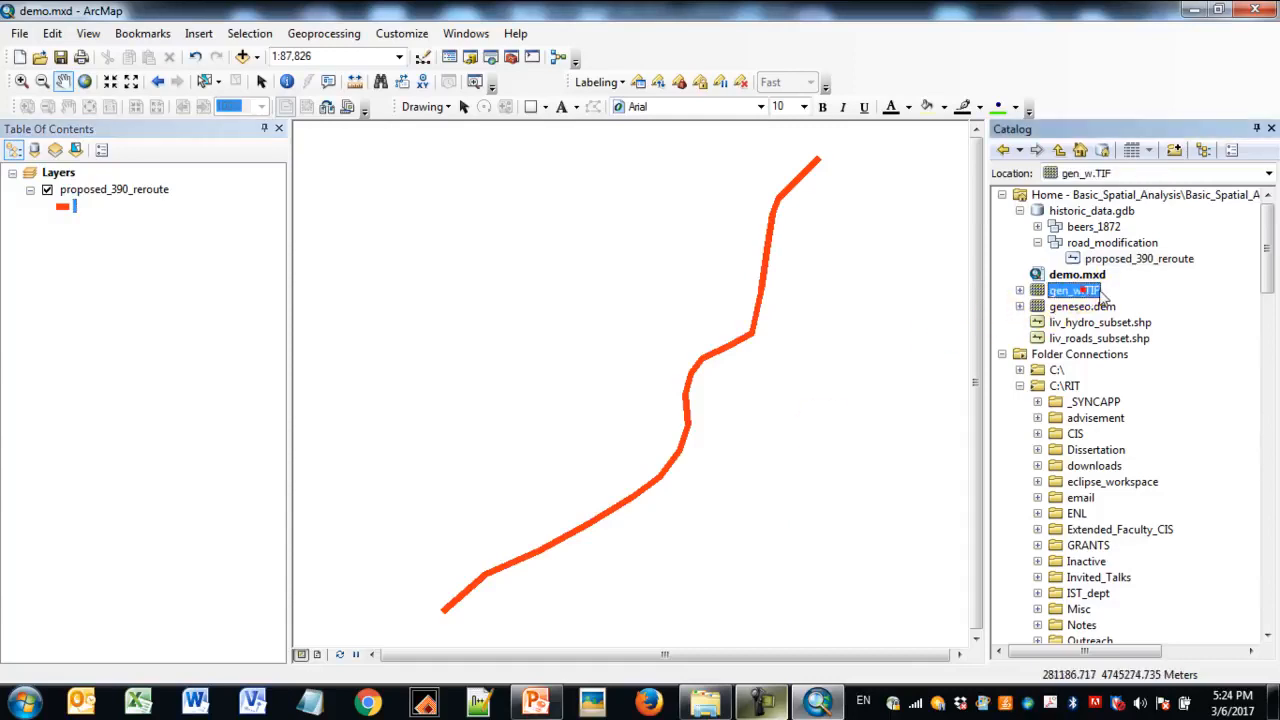
left_click_drag(1080, 295, 218, 303)
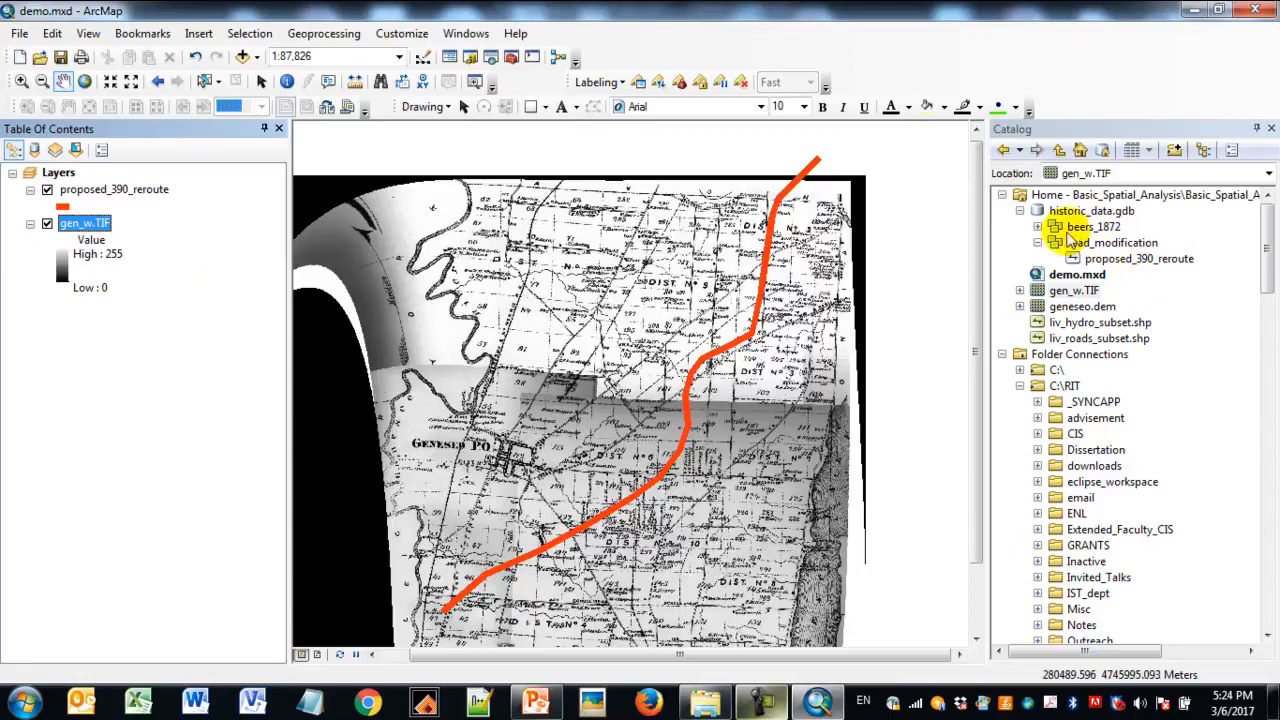
left_click(1037, 227)
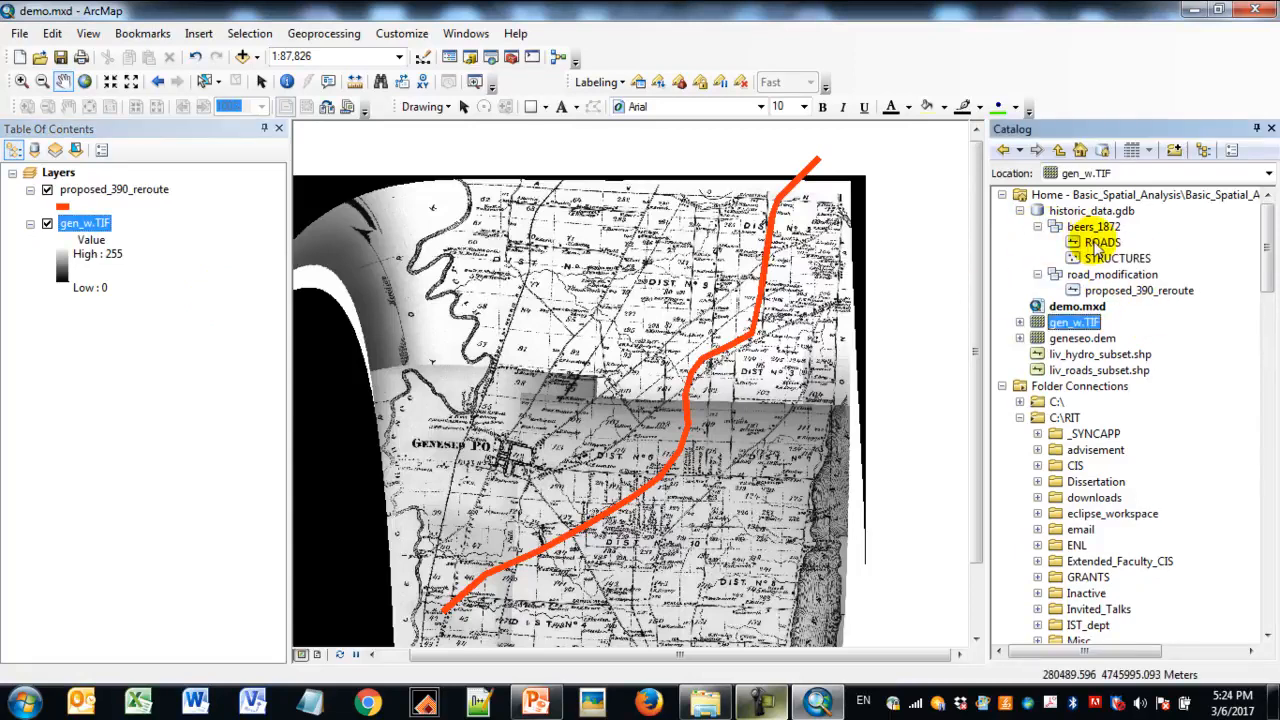
left_click(1118, 258)
left_click_drag(1123, 260, 146, 205)
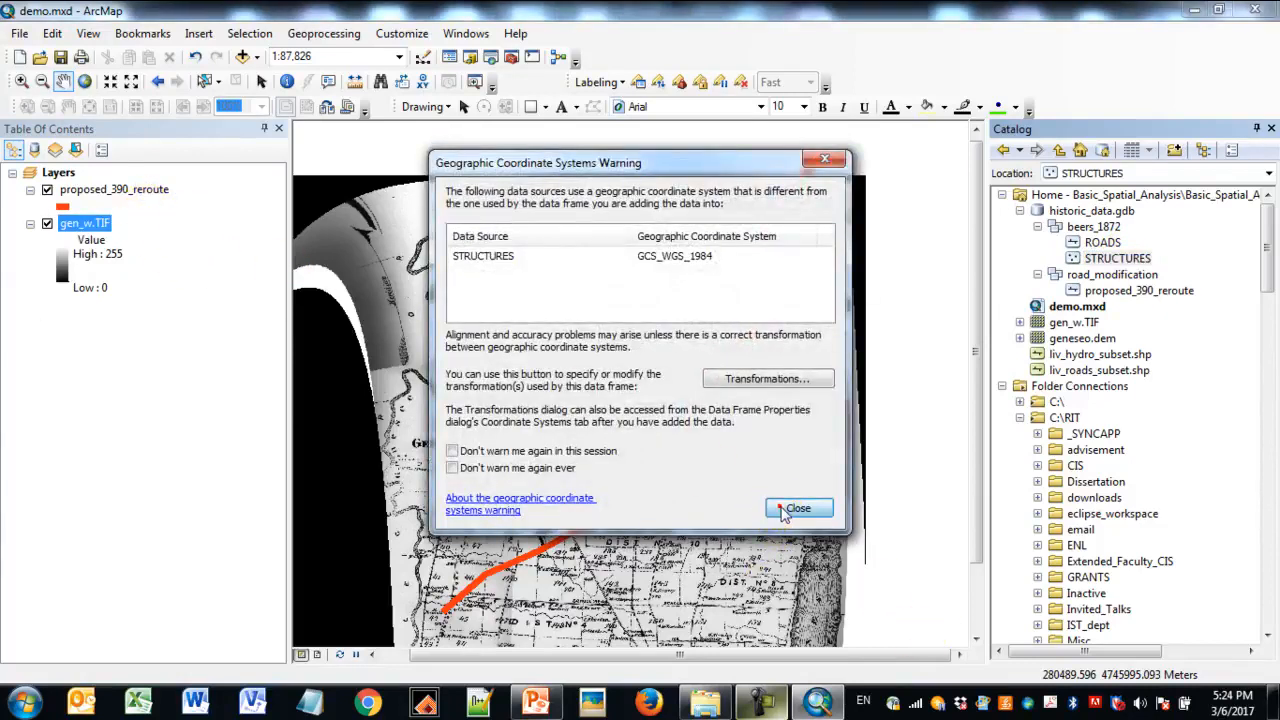
left_click(796, 510)
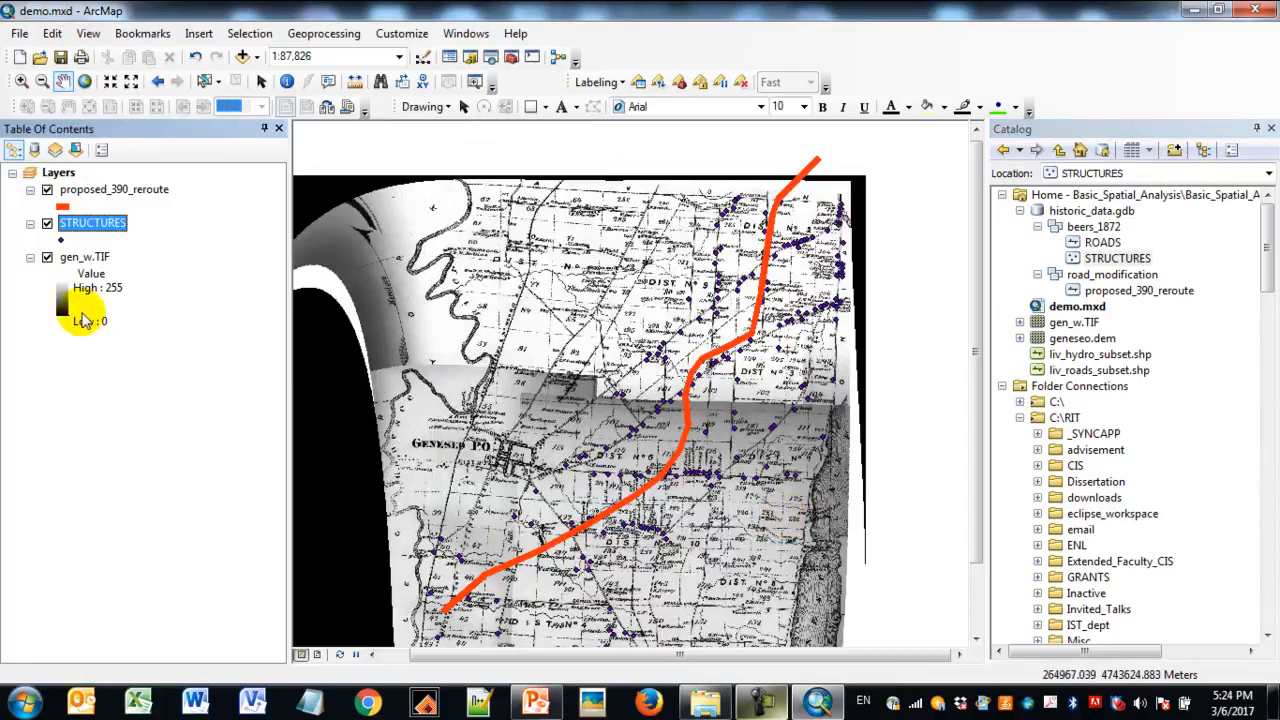
- Change the STRUCTURES point symbol to red with size 7
left_click(61, 240)
left_click(815, 277)
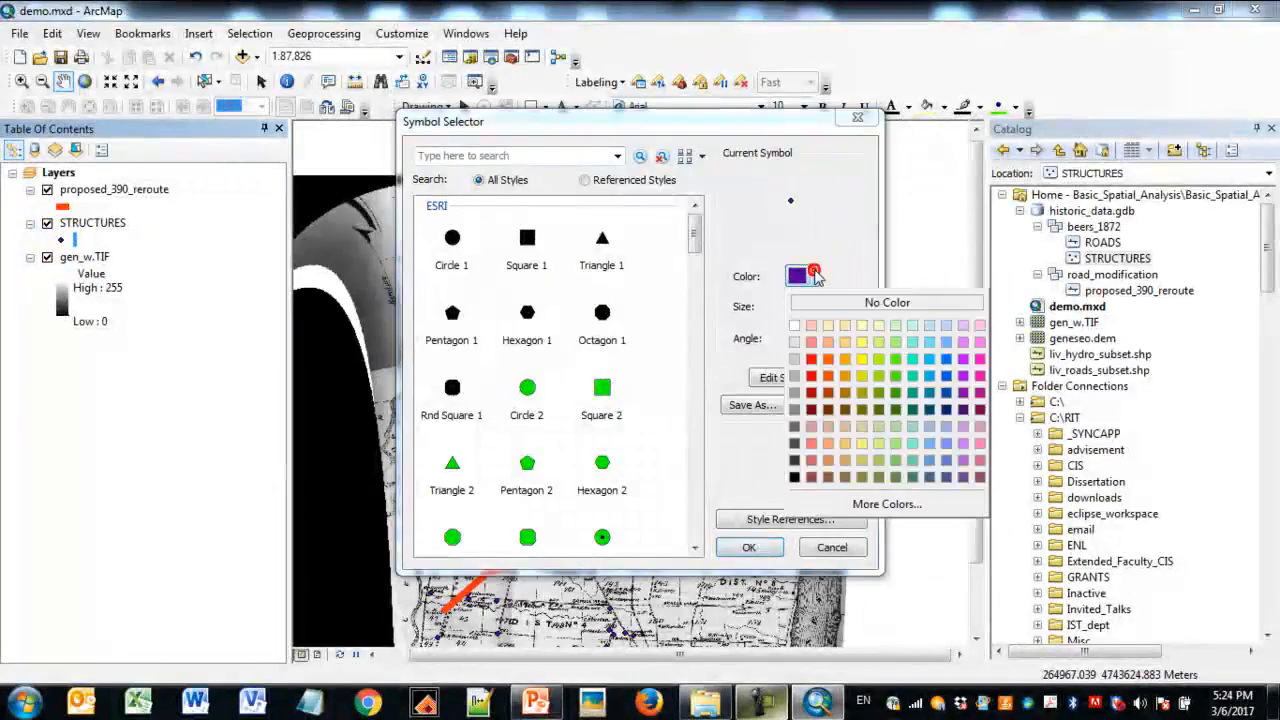
left_click(812, 362)
left_click(828, 304)
left_click(826, 306)
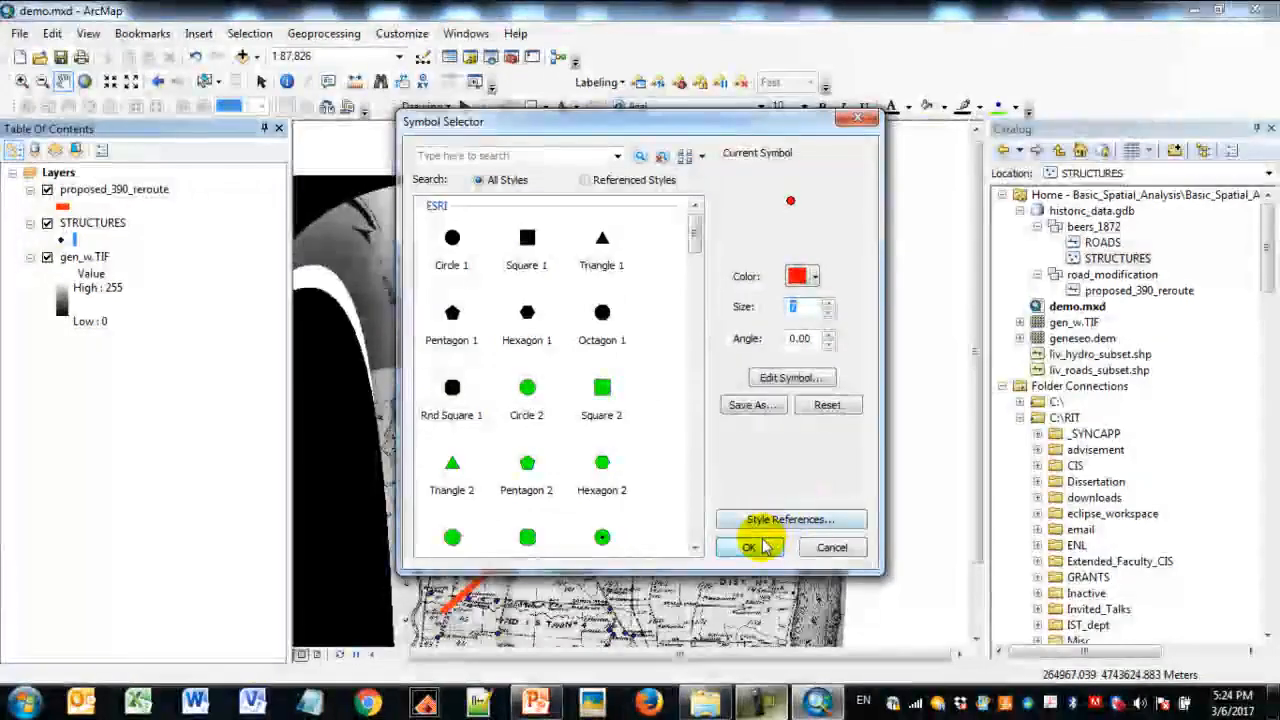
left_click(749, 547)
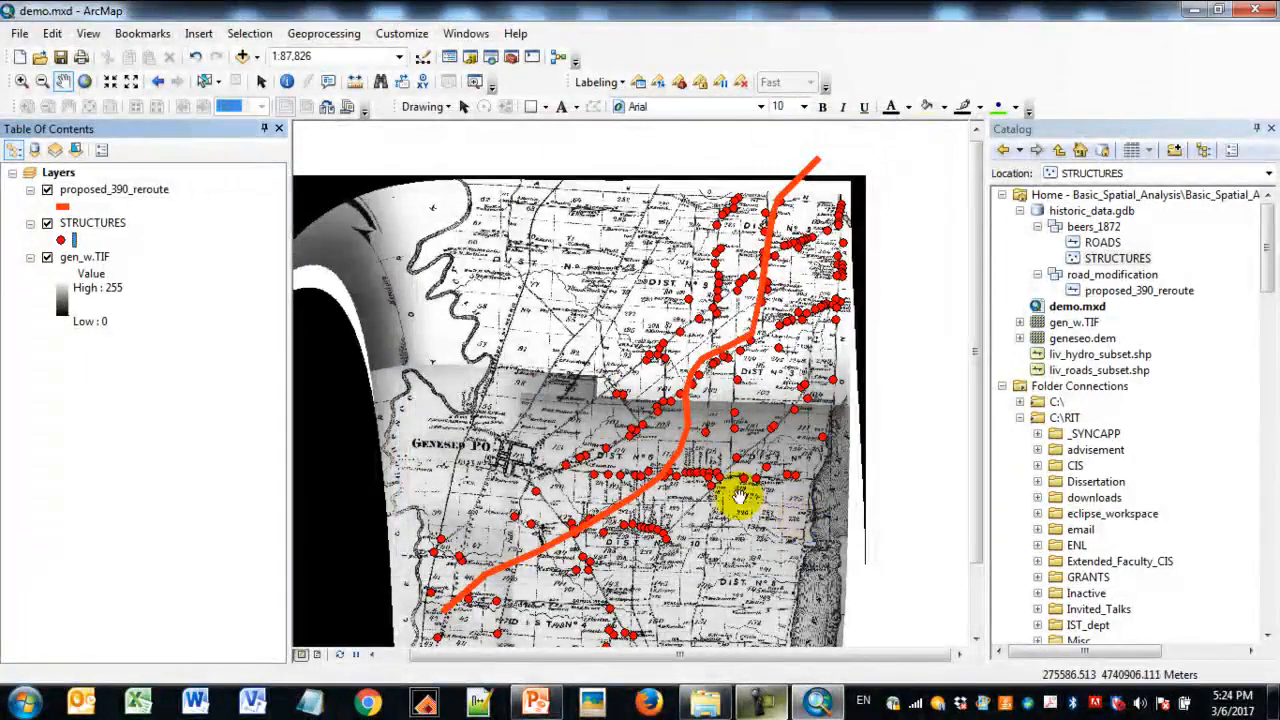
- Add liv_hydro_subset.shp to the map between the proposed_390_reroute and STRUCTURES layers
left_click(20, 83)
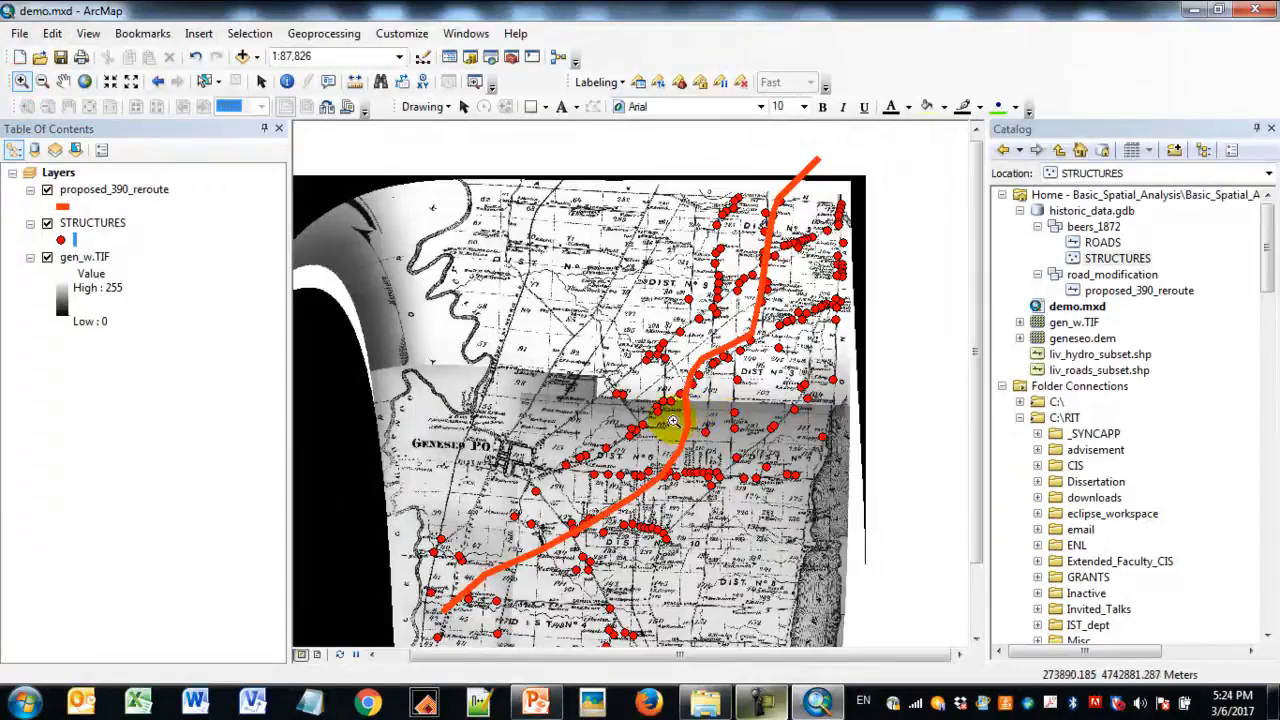
left_click(740, 497)
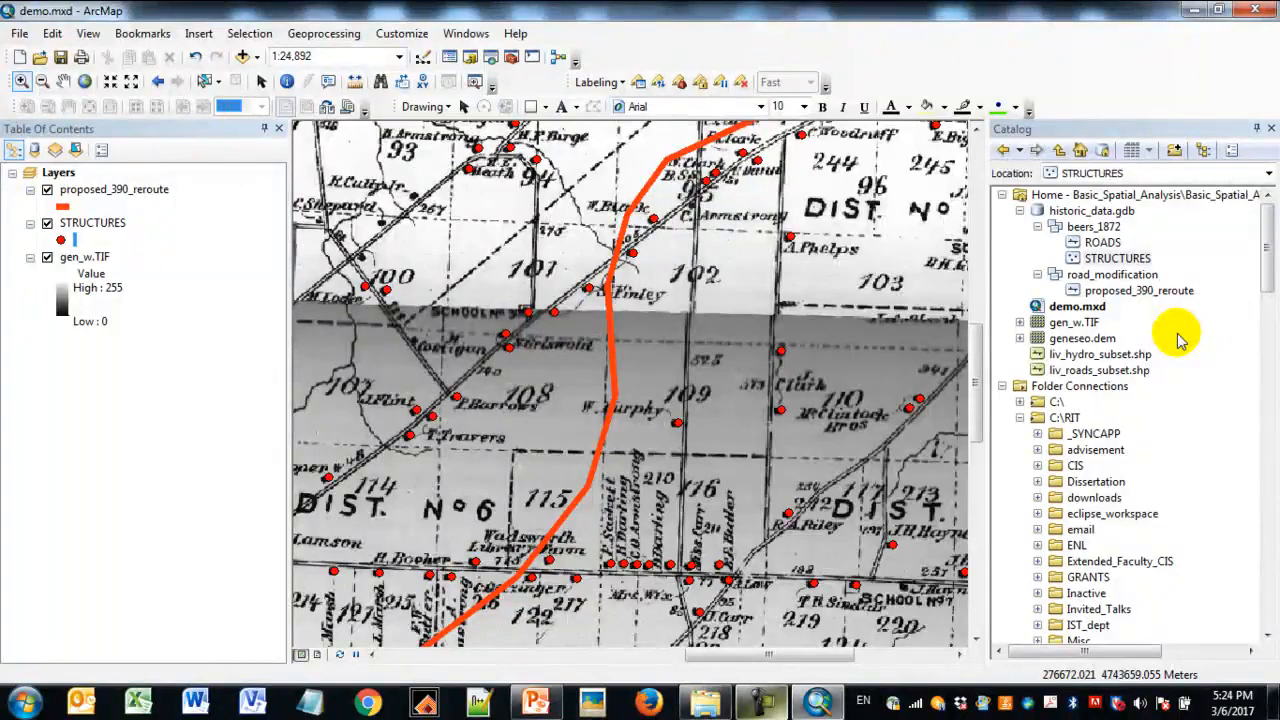
left_click(1105, 354)
left_click_drag(1128, 356, 137, 218)
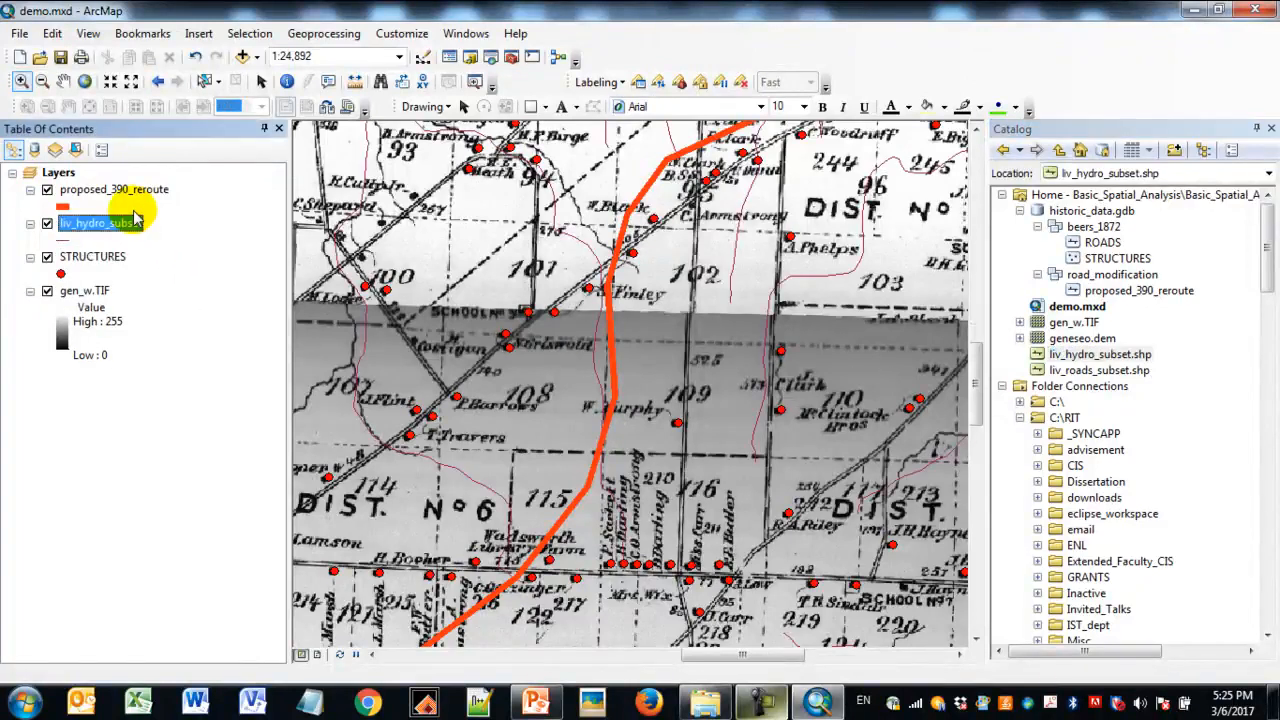
- Symbolize the liv_hydro_subset layer with the Highway line symbol in blue
left_click(61, 240)
left_click(451, 240)
left_click(815, 276)
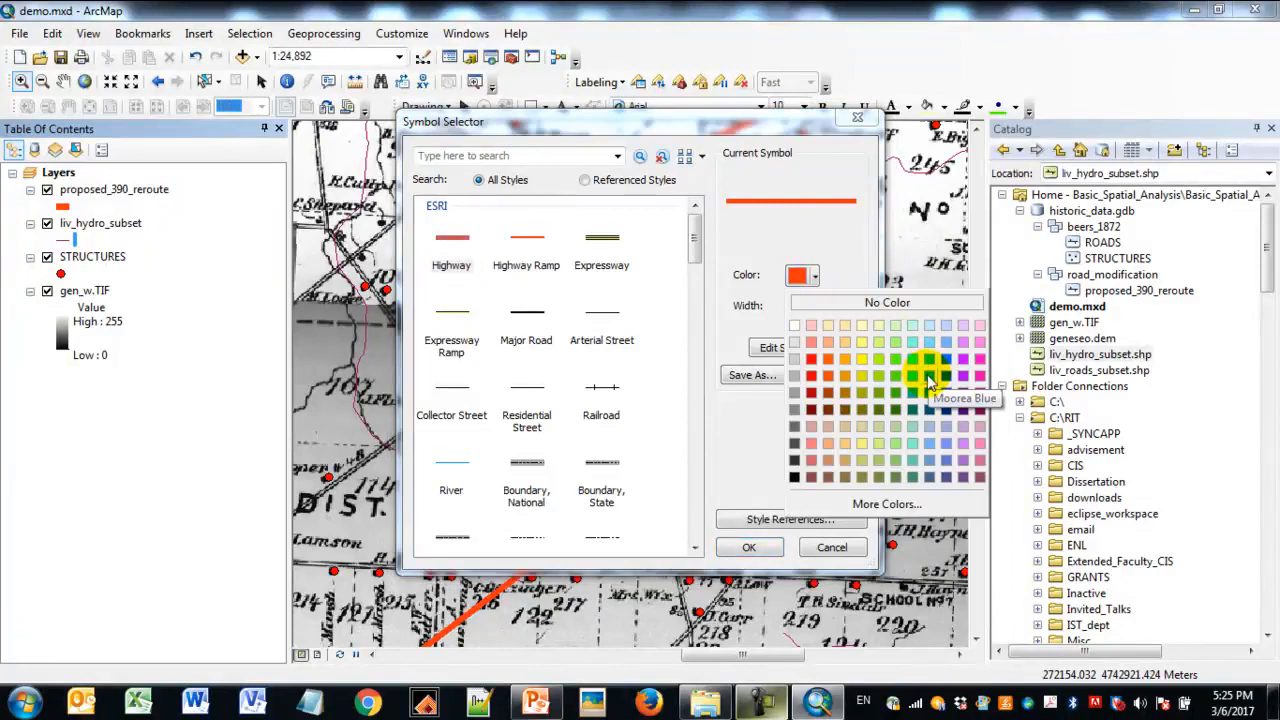
left_click(929, 375)
left_click(764, 545)
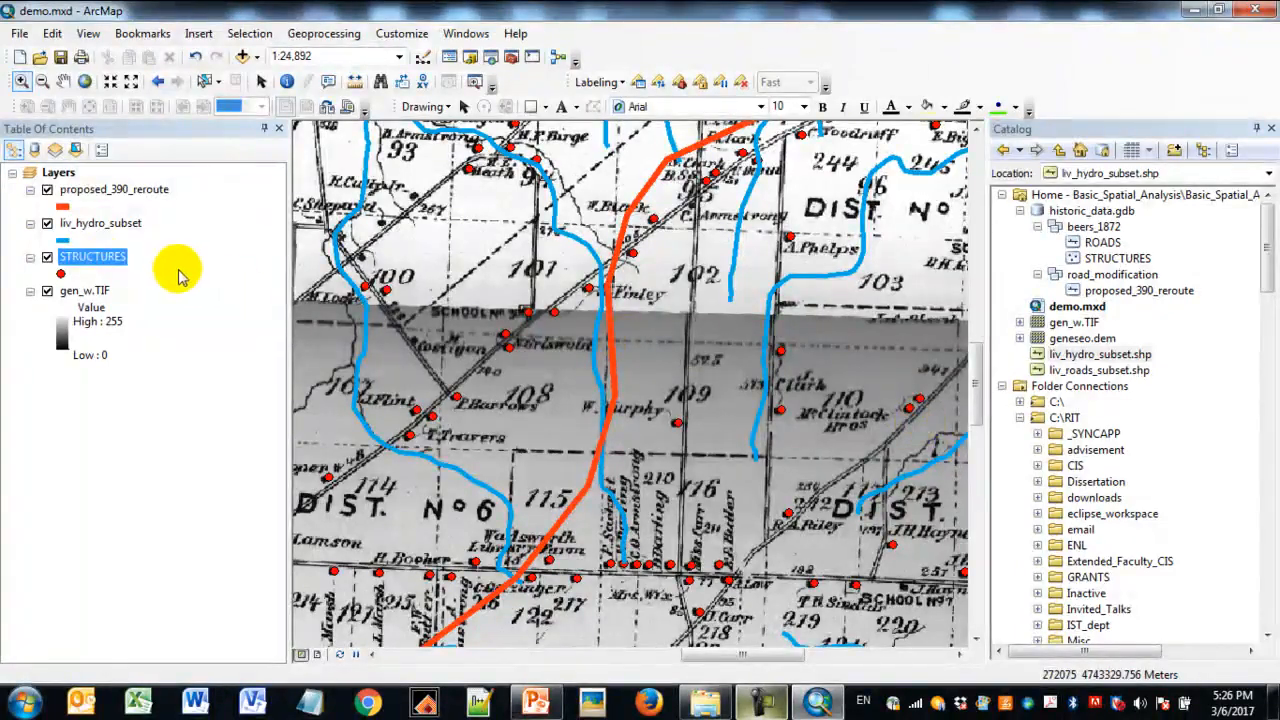
- Add a Short Integer field named struc_val to the STRUCTURES attribute table
right_click(101, 265)
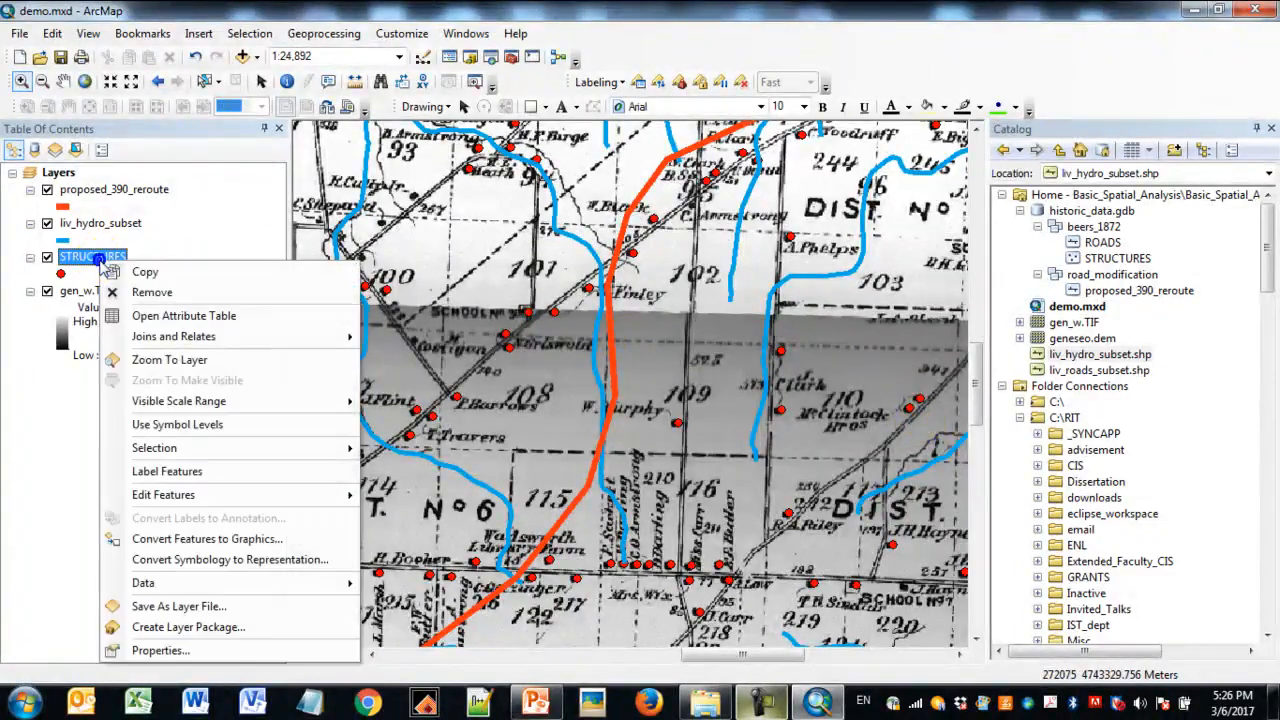
left_click(252, 319)
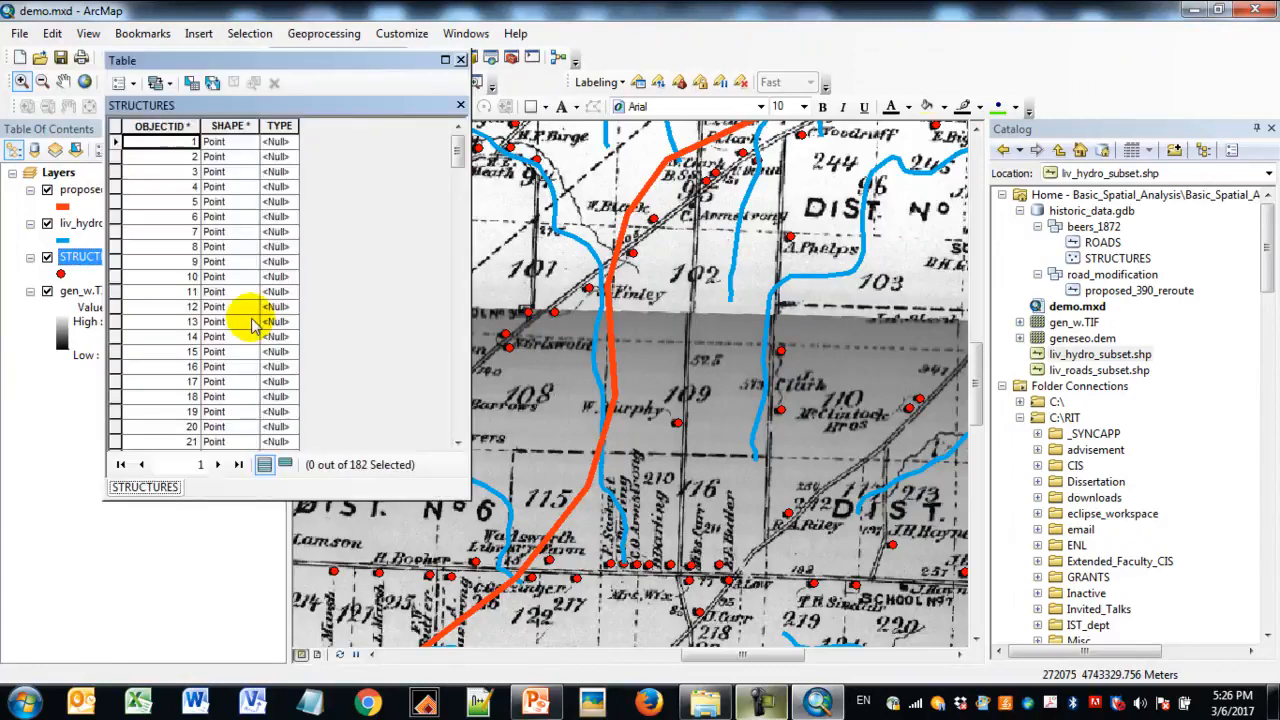
left_click(124, 82)
left_click(162, 213)
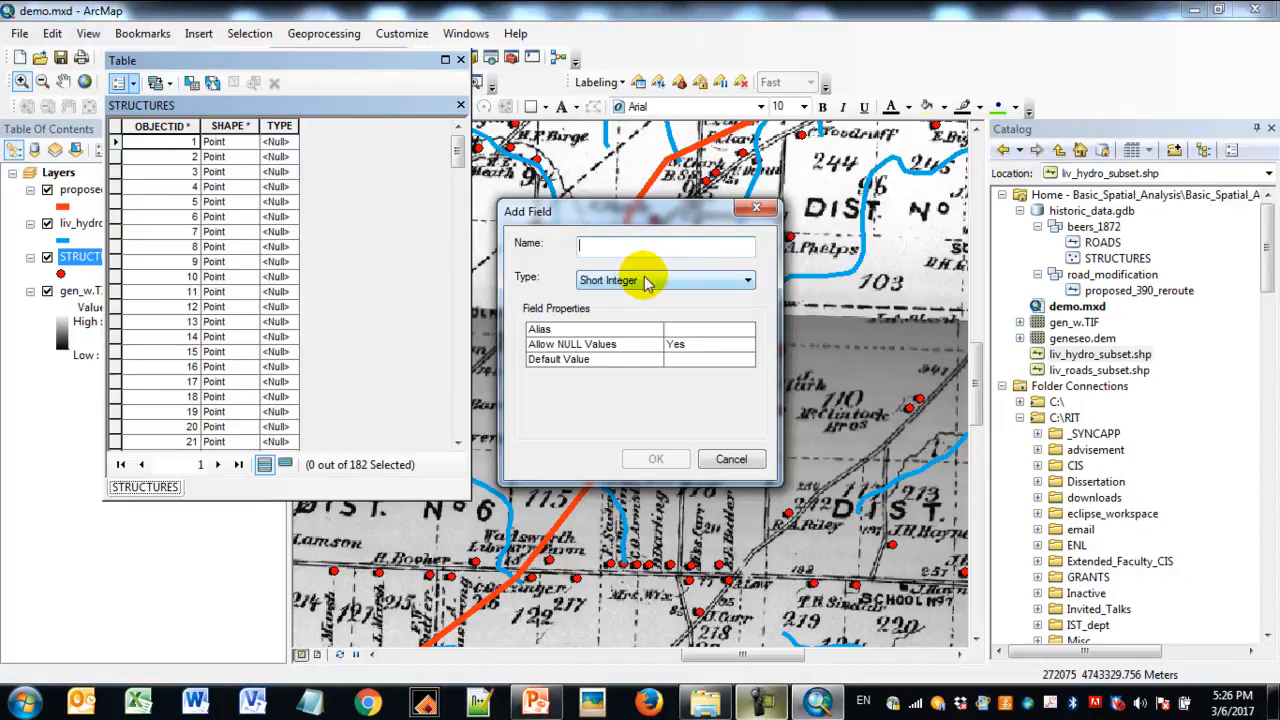
type("struc_val")
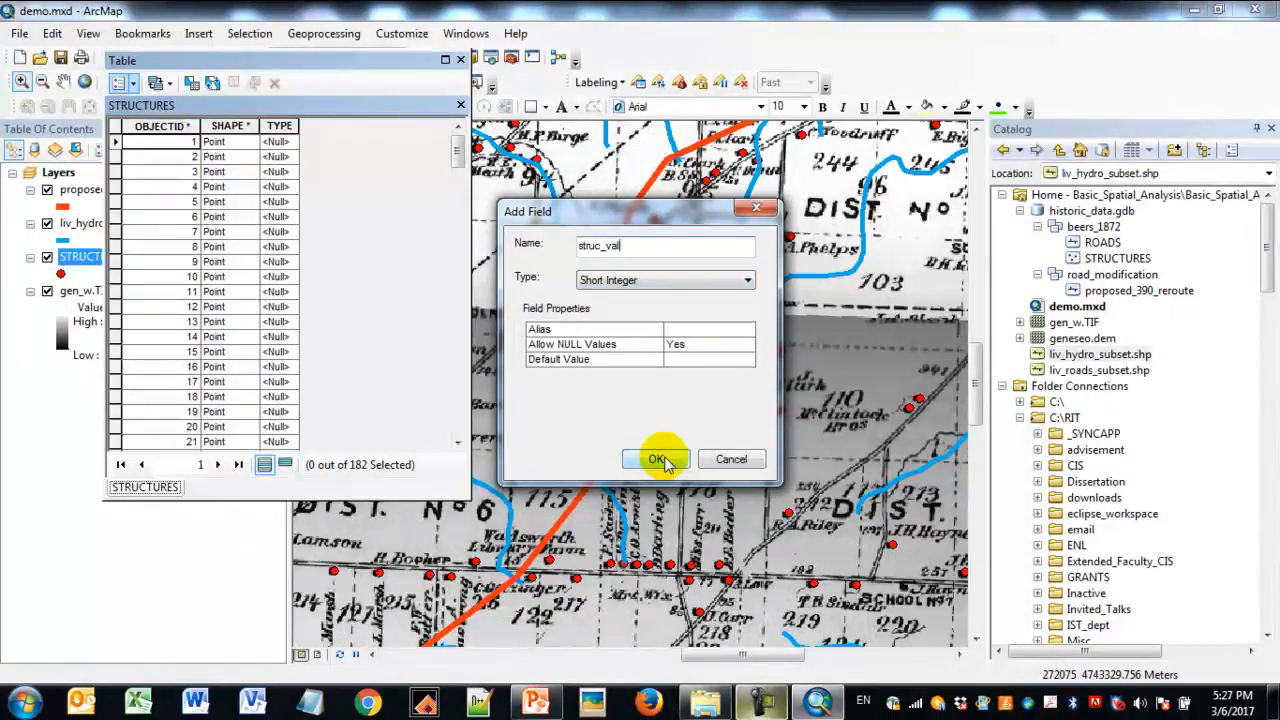
left_click(657, 459)
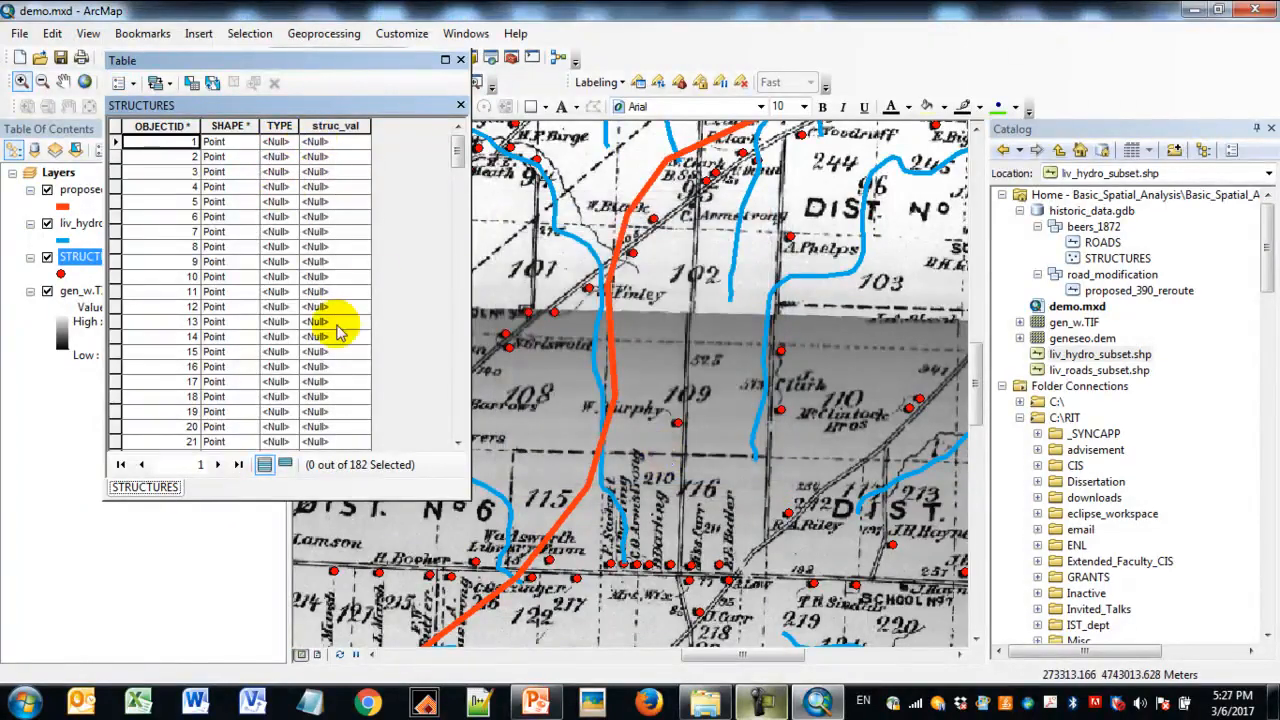
- Calculate the struc_val field as 10 for all STRUCTURES records and close the attribute table
left_click(345, 127)
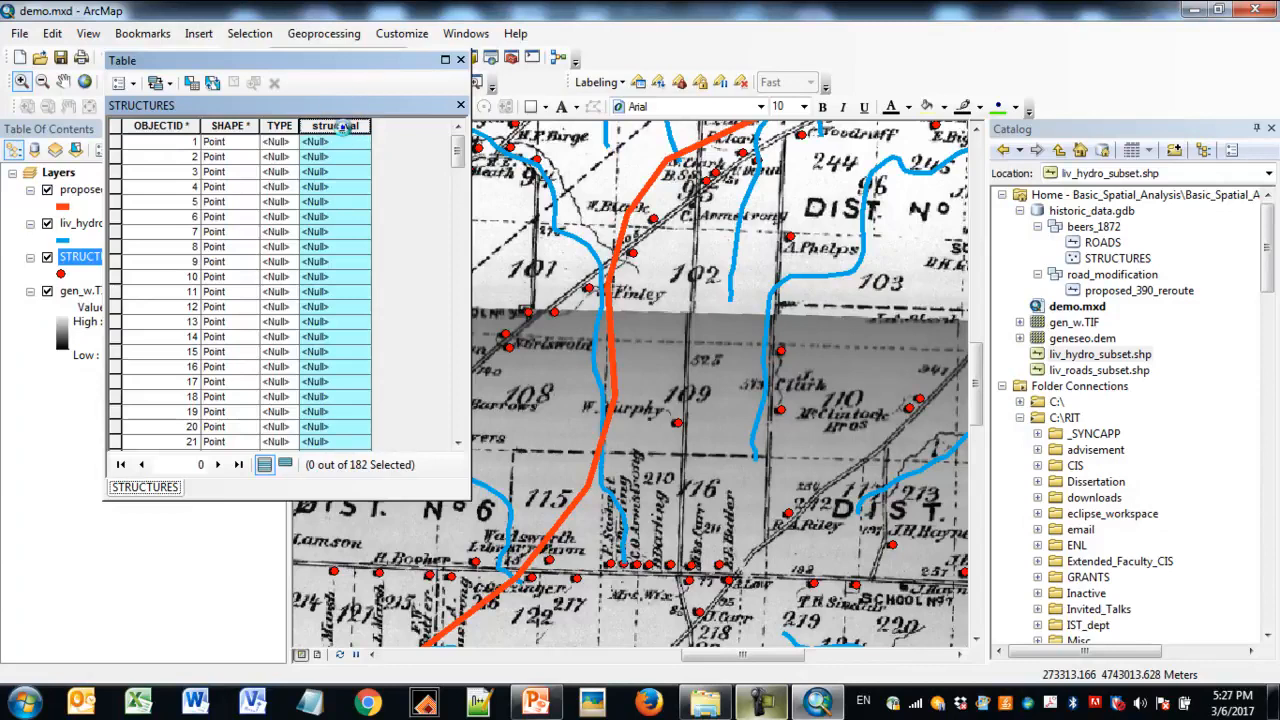
right_click(345, 135)
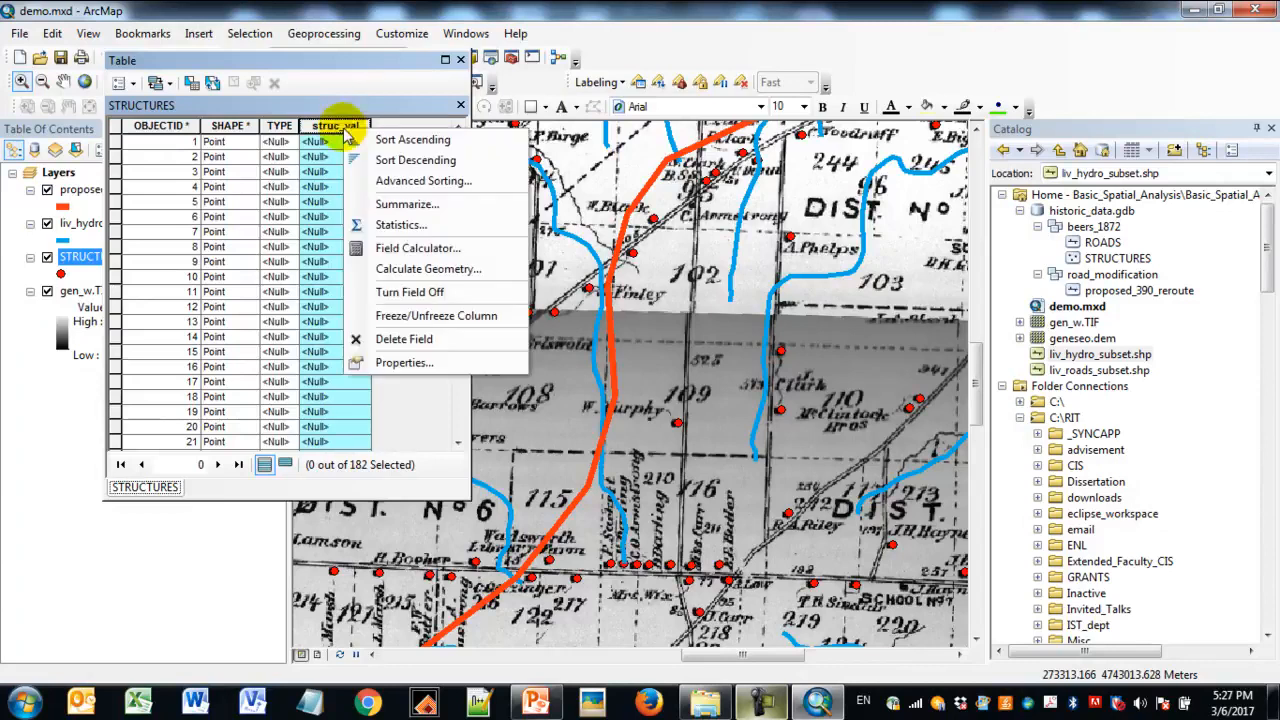
left_click(428, 249)
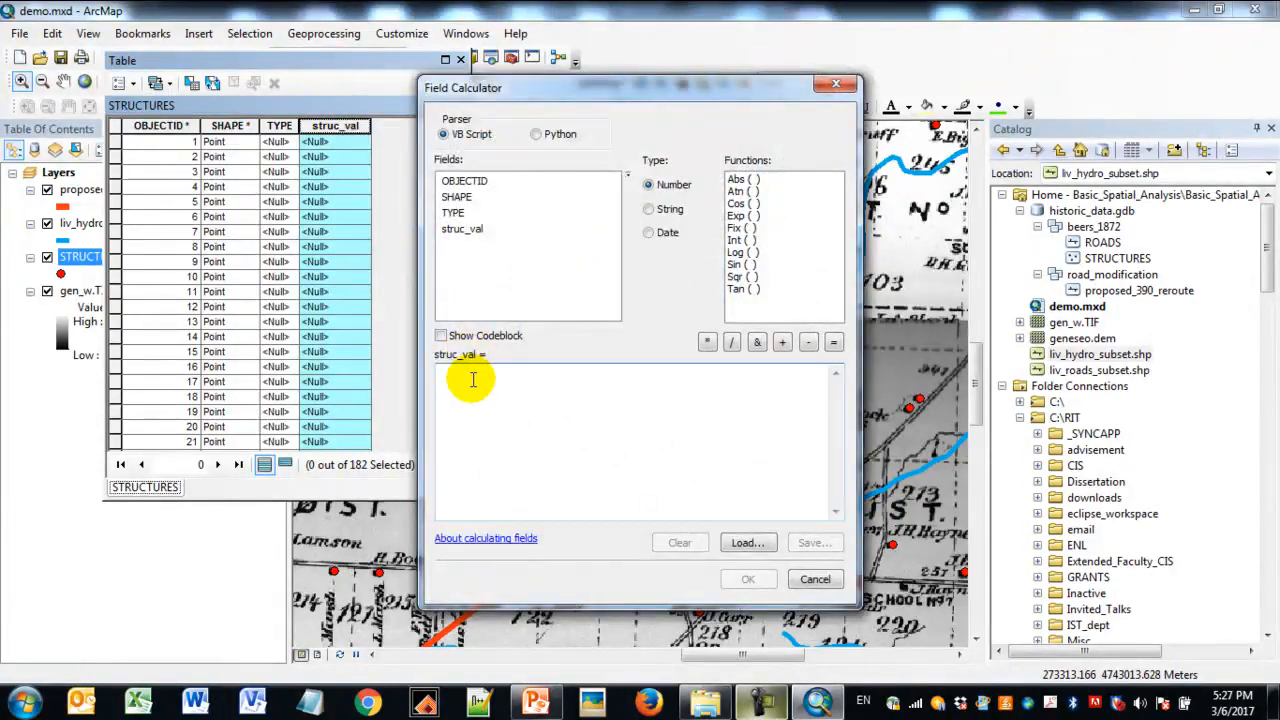
type("10")
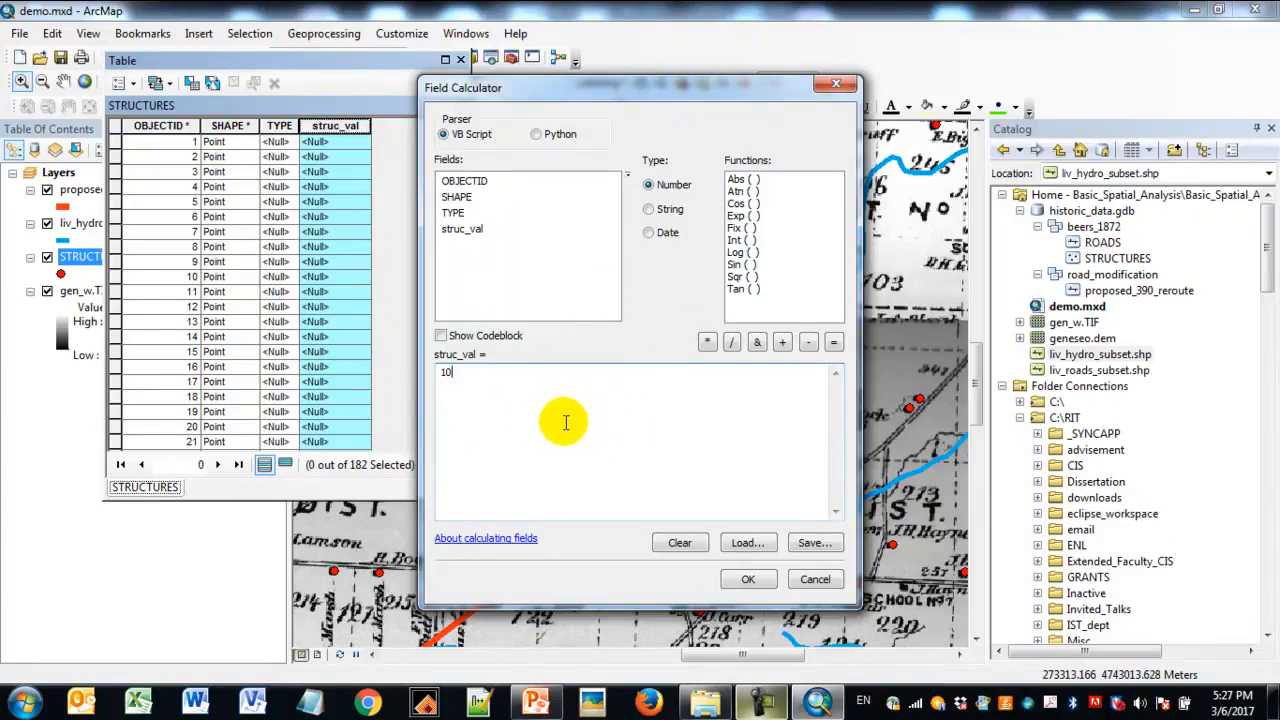
left_click(748, 580)
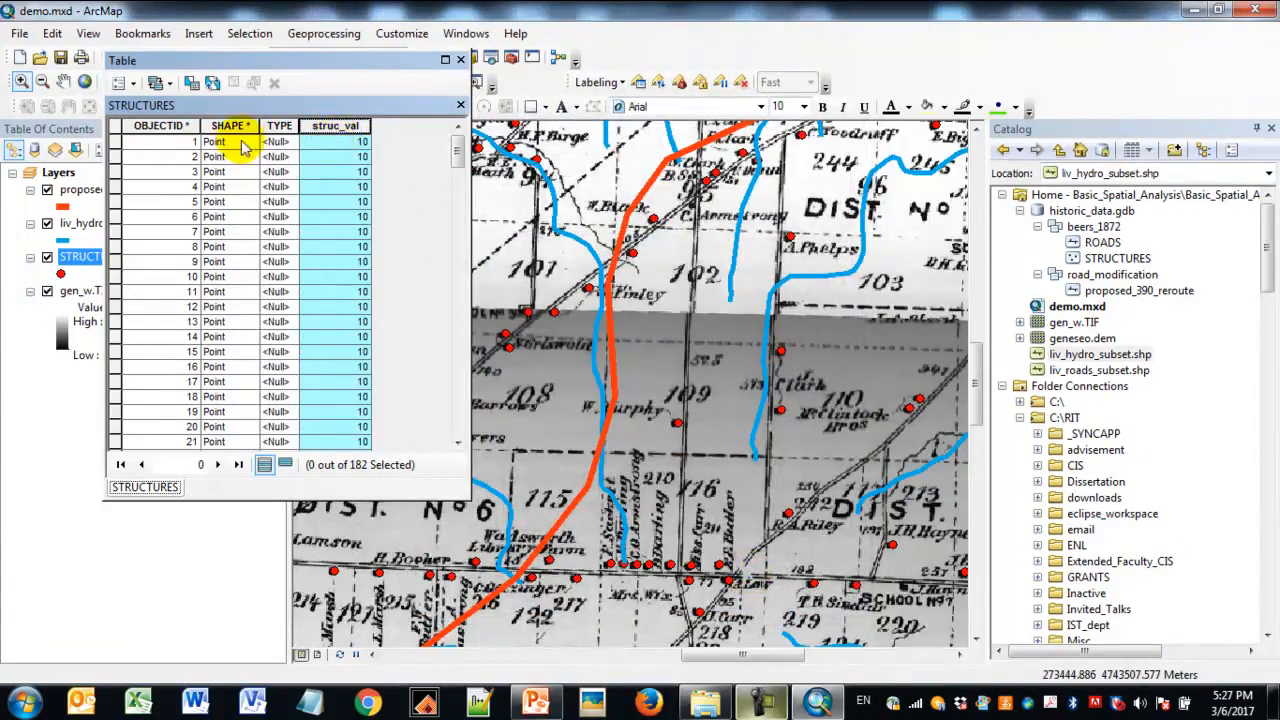
left_click(351, 128)
left_click(352, 141)
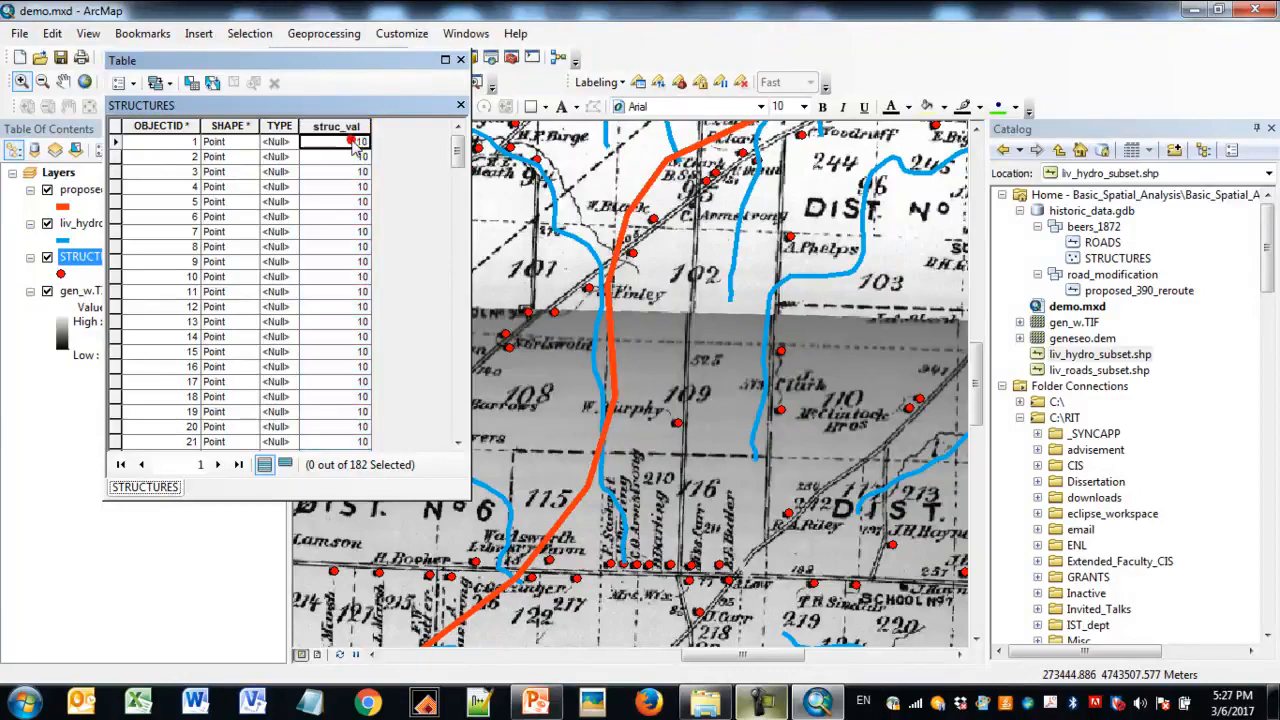
left_click(461, 61)
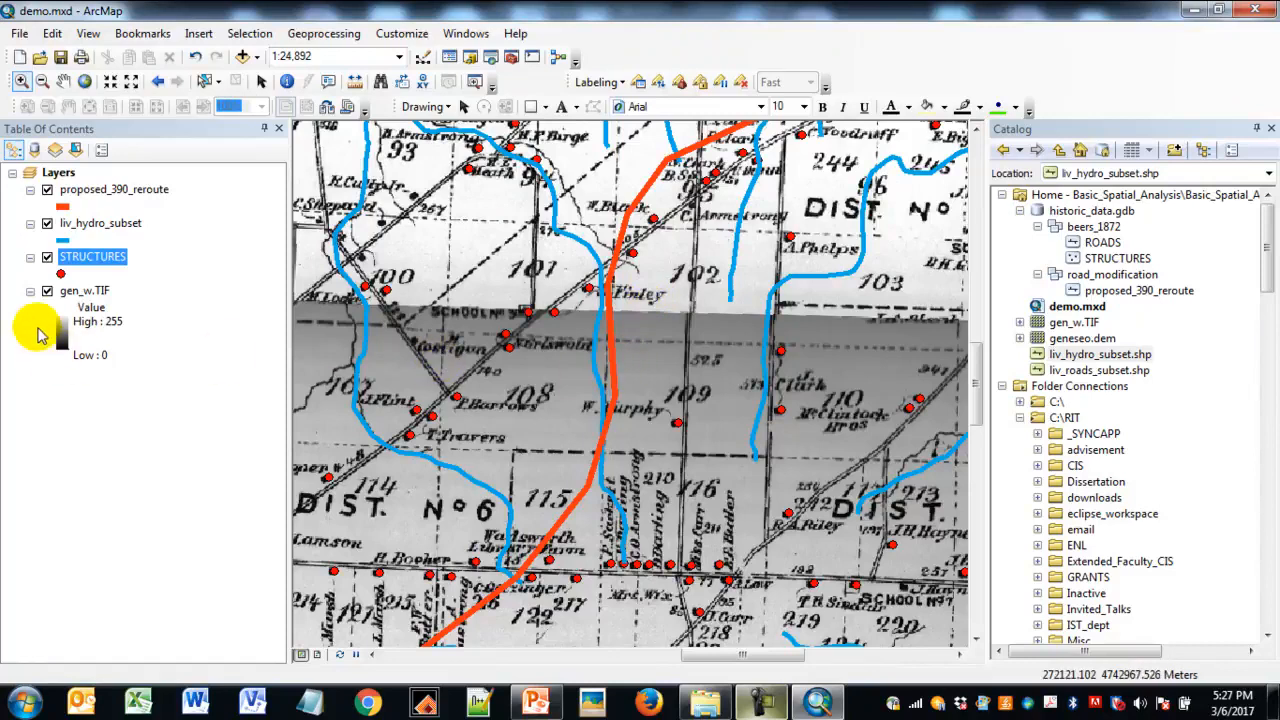
- Hide the gen_w.TIF, STRUCTURES and liv_hydro_subset layers and zoom to the full extent of proposed_390_reroute
left_click(47, 291)
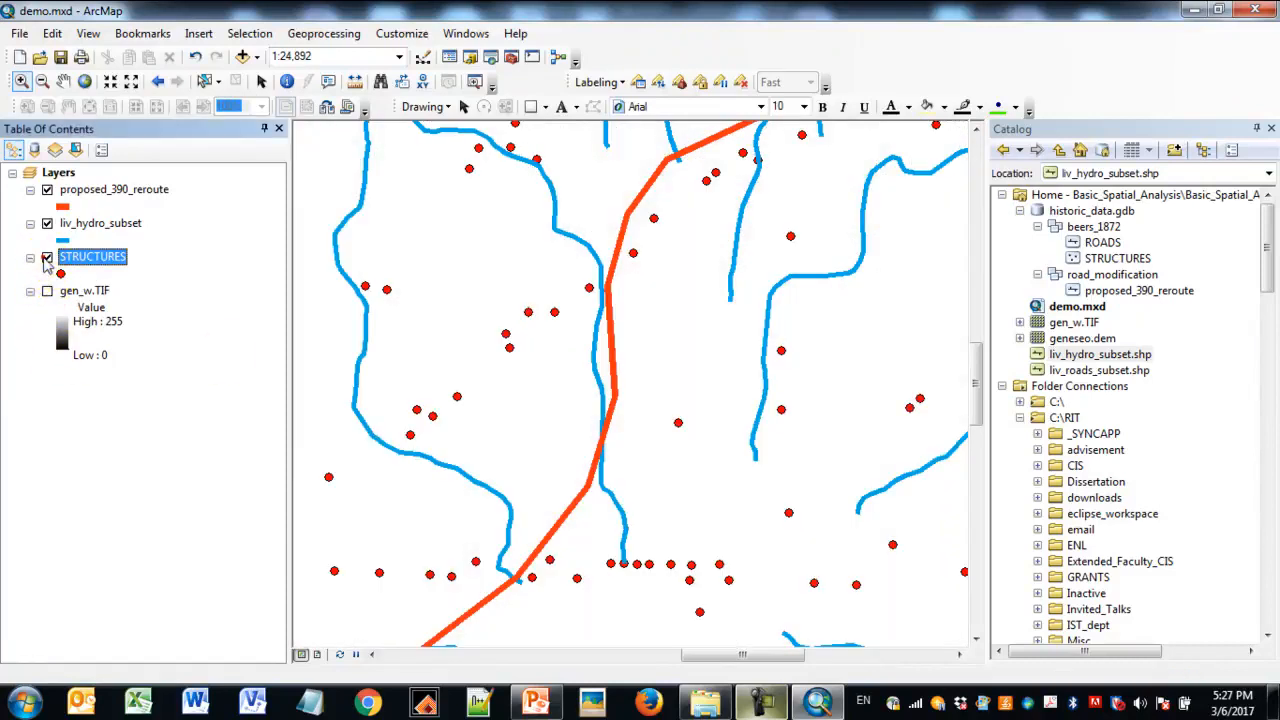
left_click(47, 257)
left_click(47, 223)
left_click(100, 189)
right_click(100, 189)
left_click(155, 292)
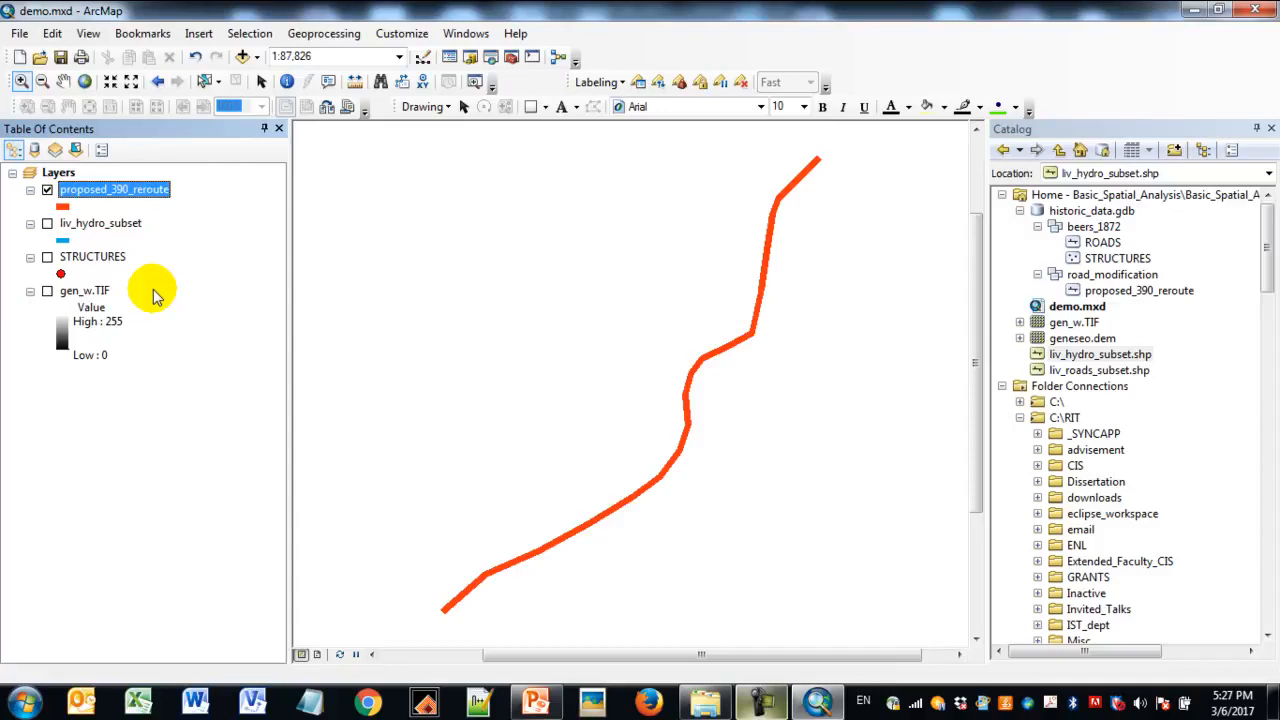
- Search for the geoprocessing tools matching "buffer"
left_click(350, 33)
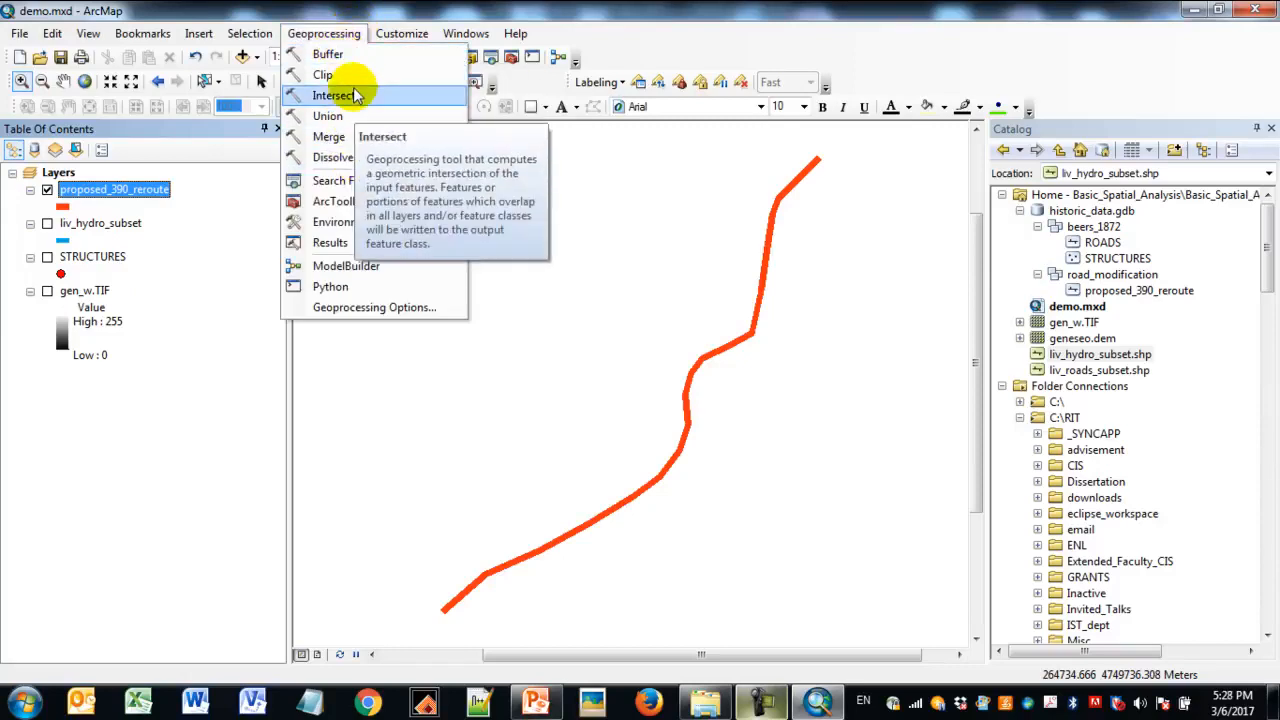
left_click(777, 8)
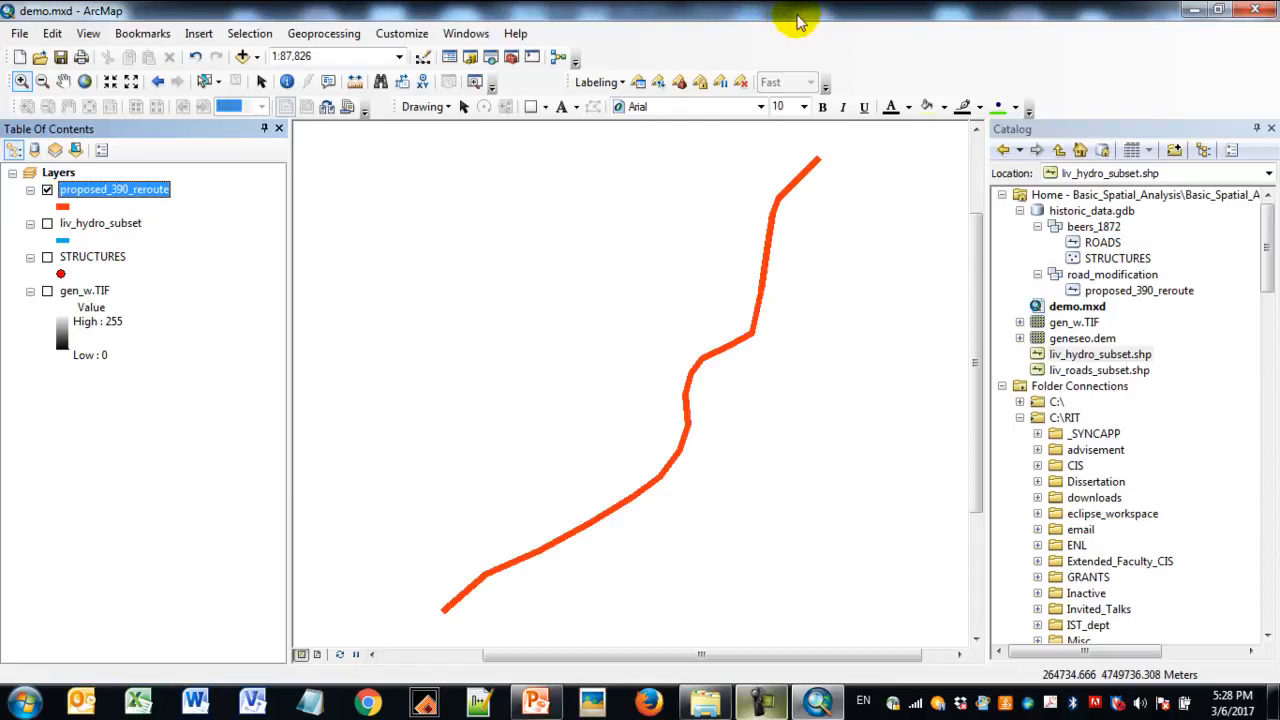
left_click(494, 62)
left_click(745, 199)
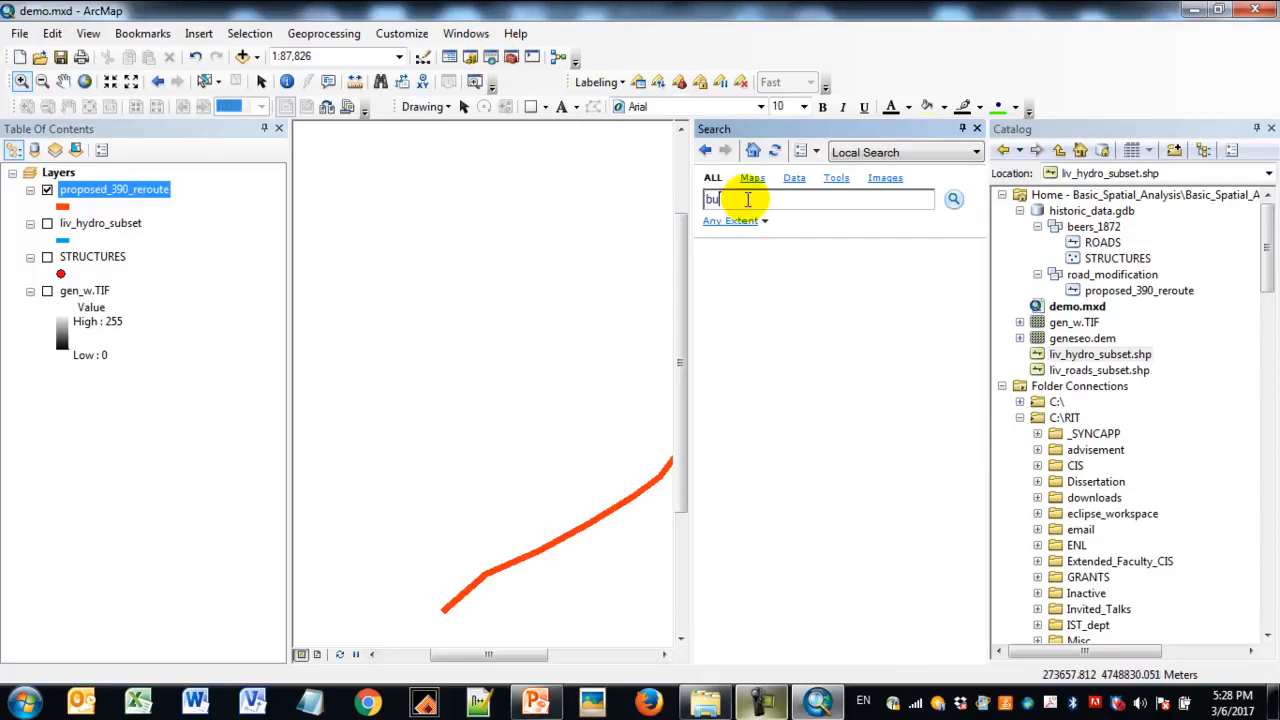
key("Return")
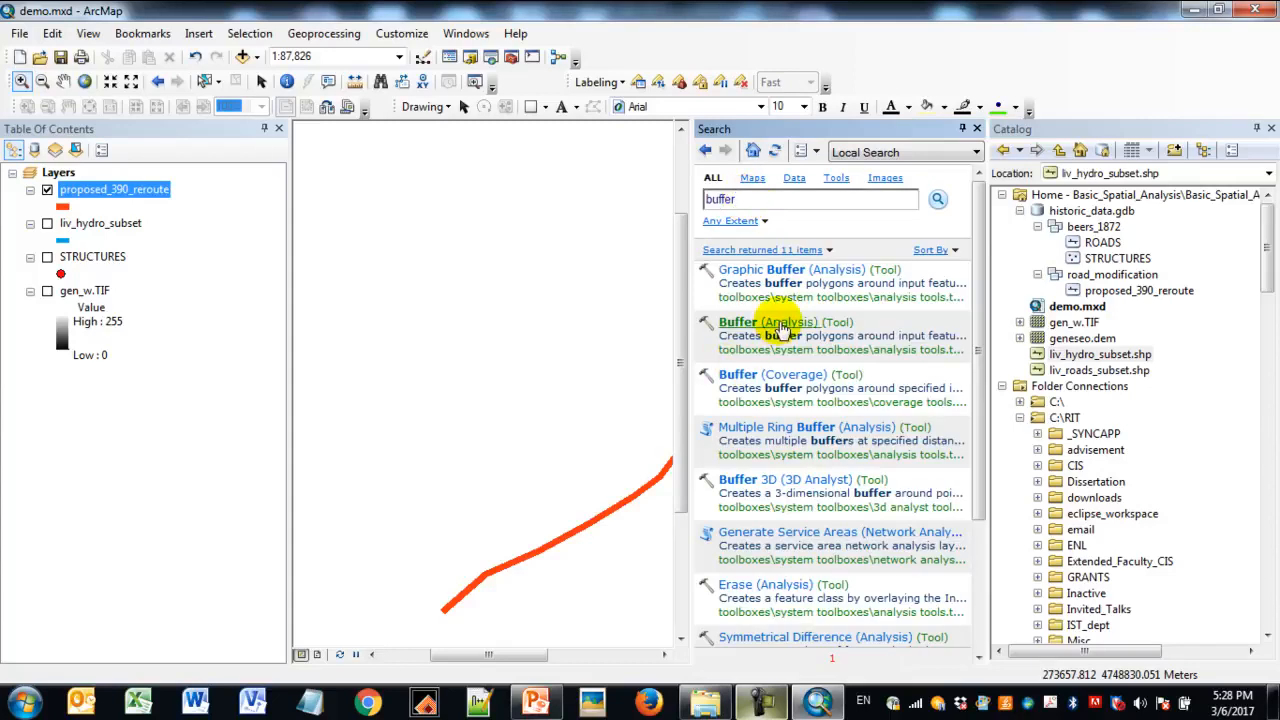
- Locate the Buffer tool in the Proximity toolset of ArcToolbox's Analysis Tools and close ArcToolbox
left_click(512, 58)
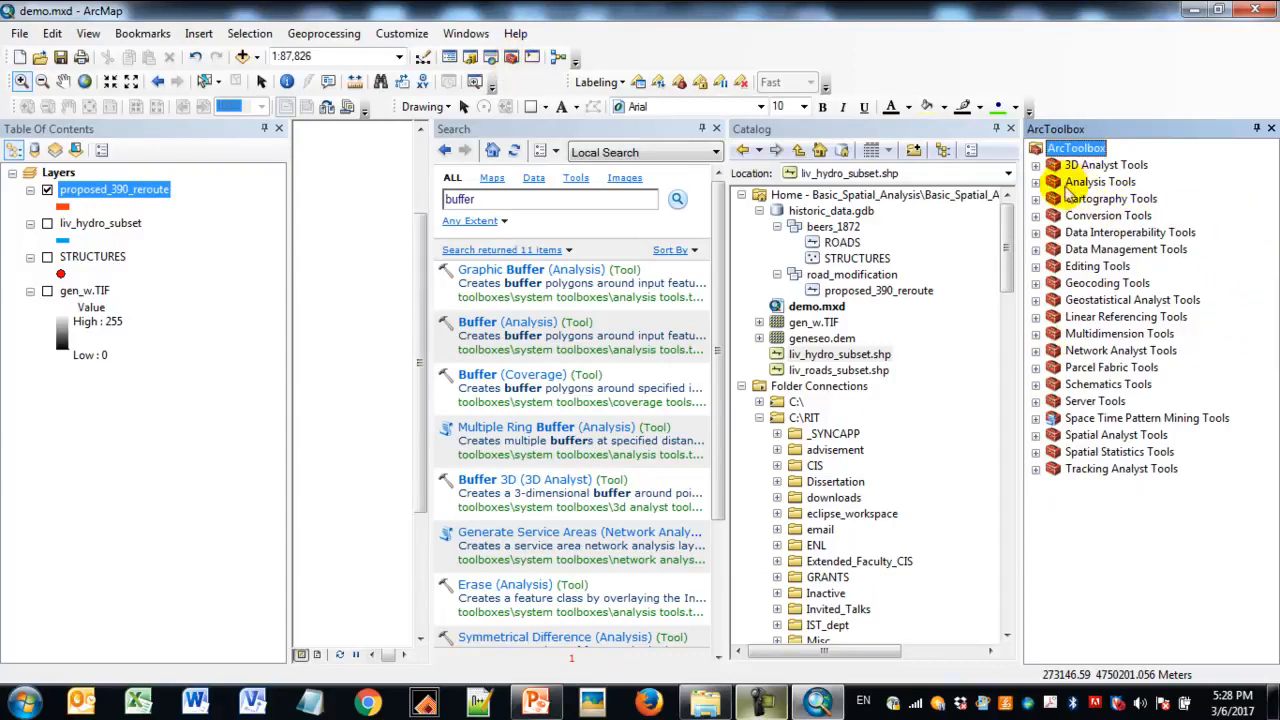
left_click(1036, 183)
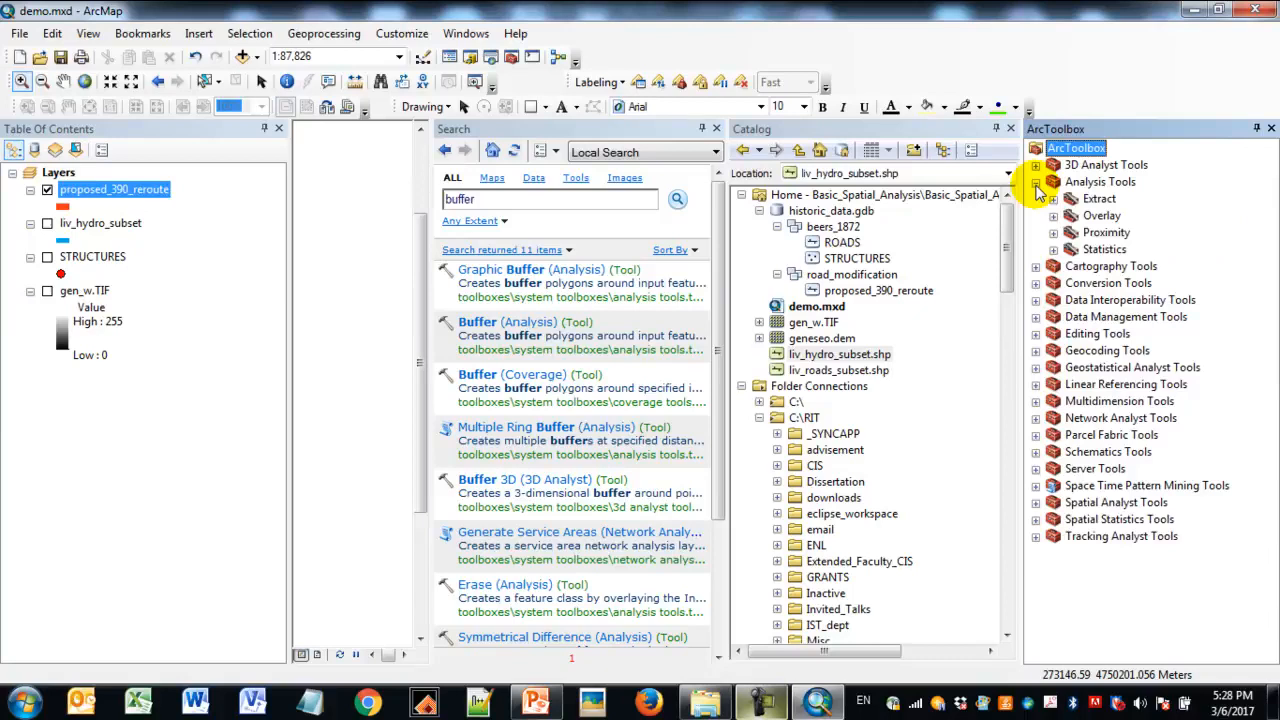
left_click(1053, 233)
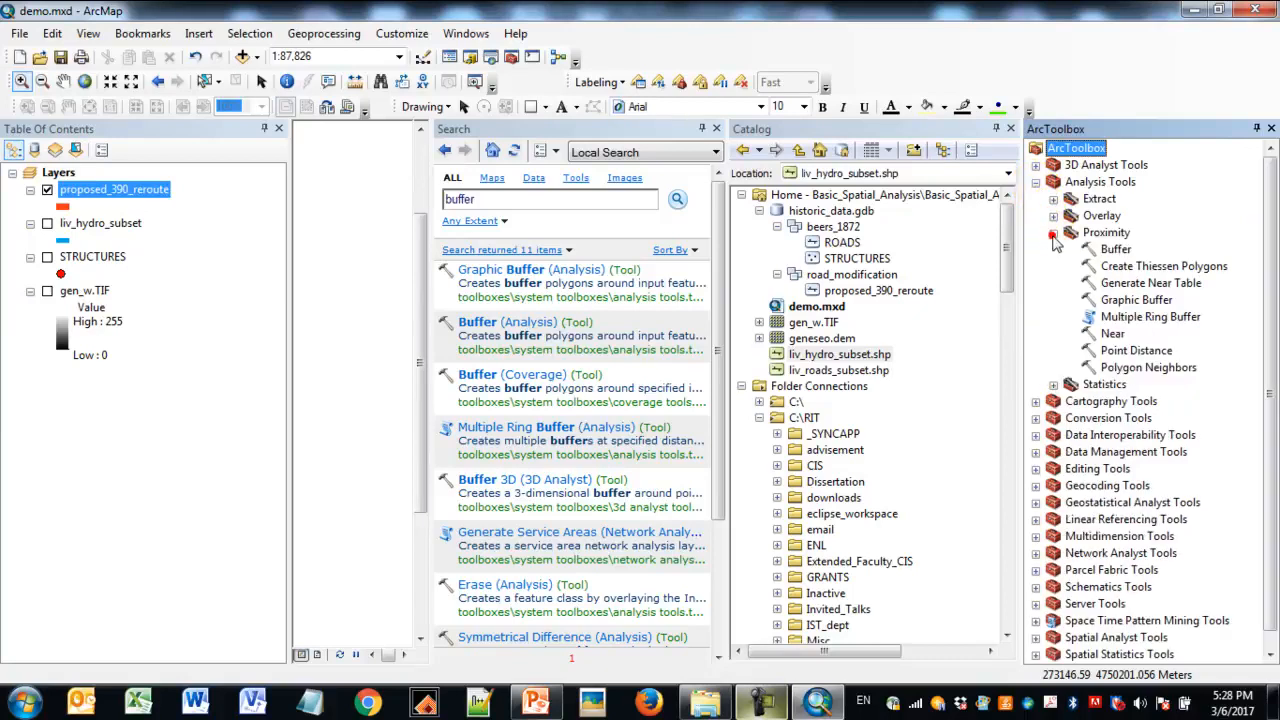
left_click(1116, 249)
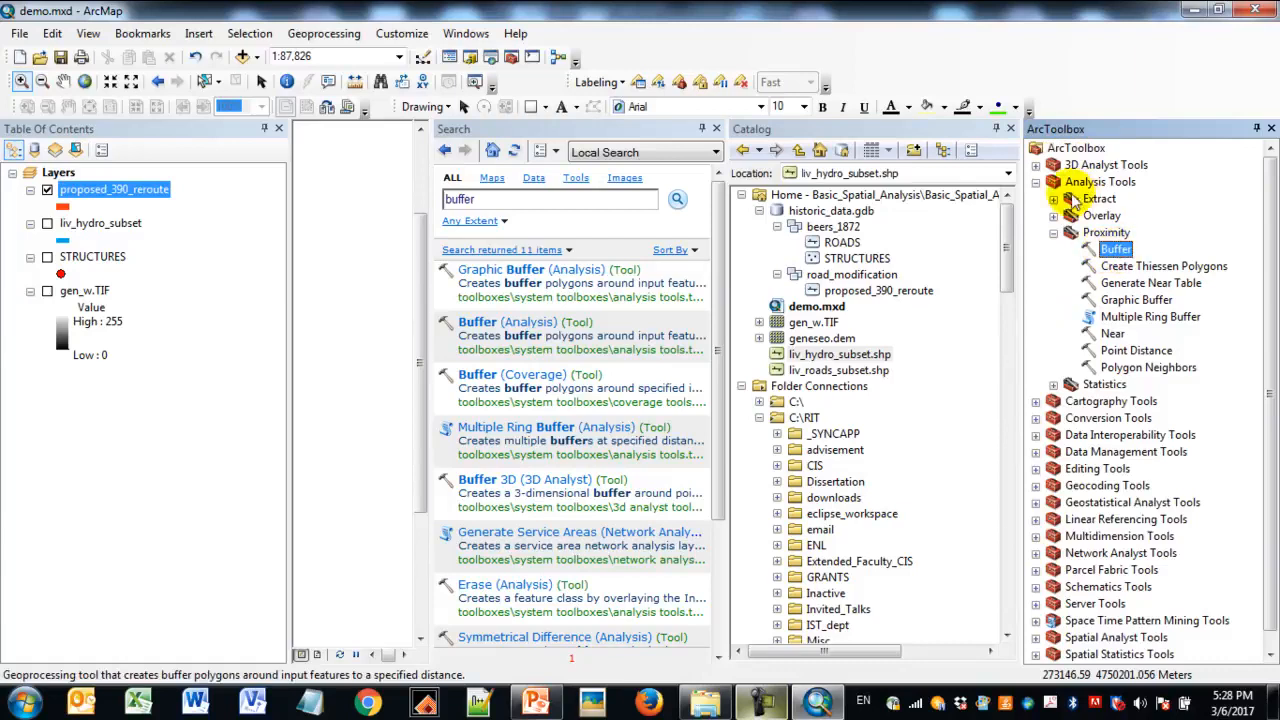
left_click(500, 200)
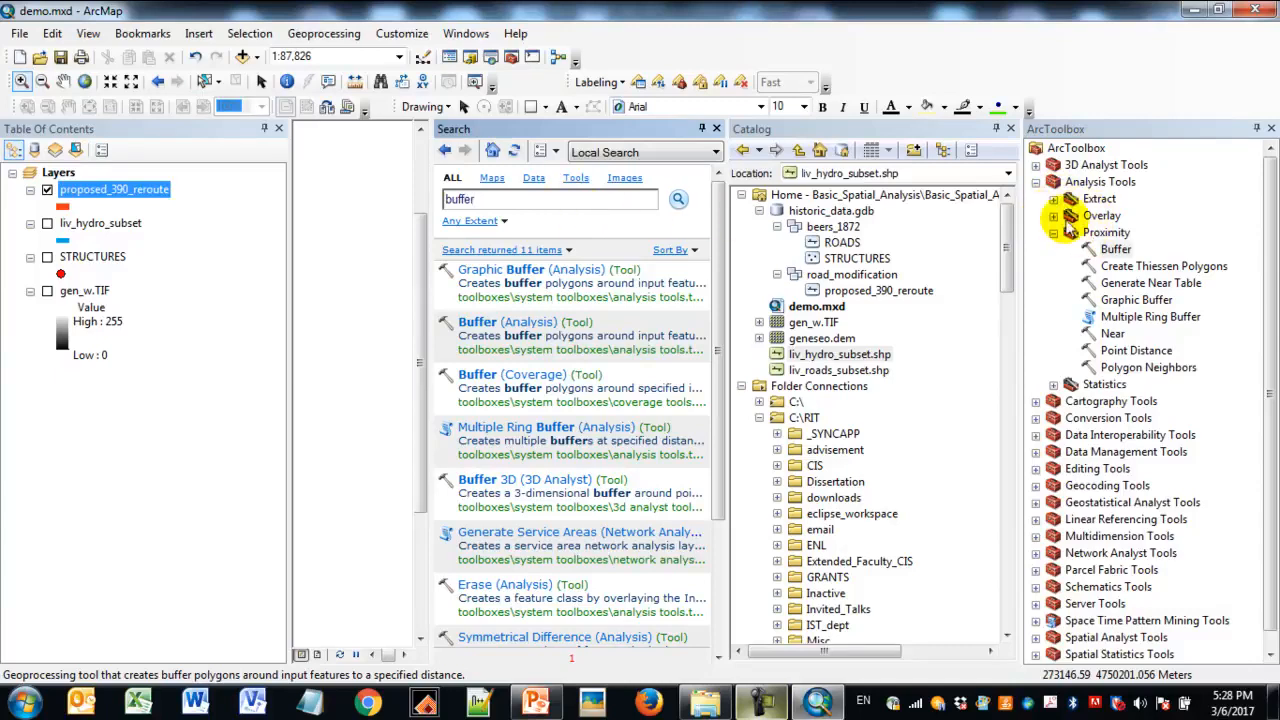
left_click(1270, 128)
left_click(323, 33)
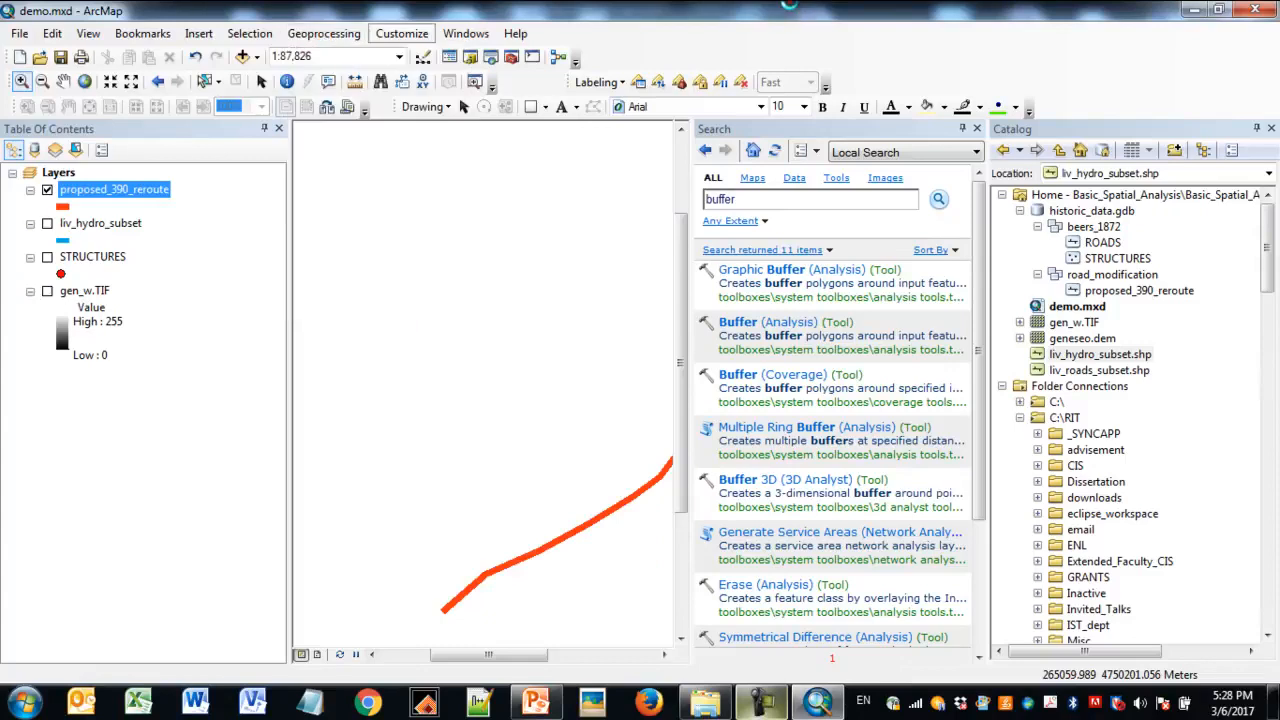
- Open the Buffer (Analysis) tool with proposed_390_reroute as input features and check the output feature class path in output.gdb
left_click(796, 326)
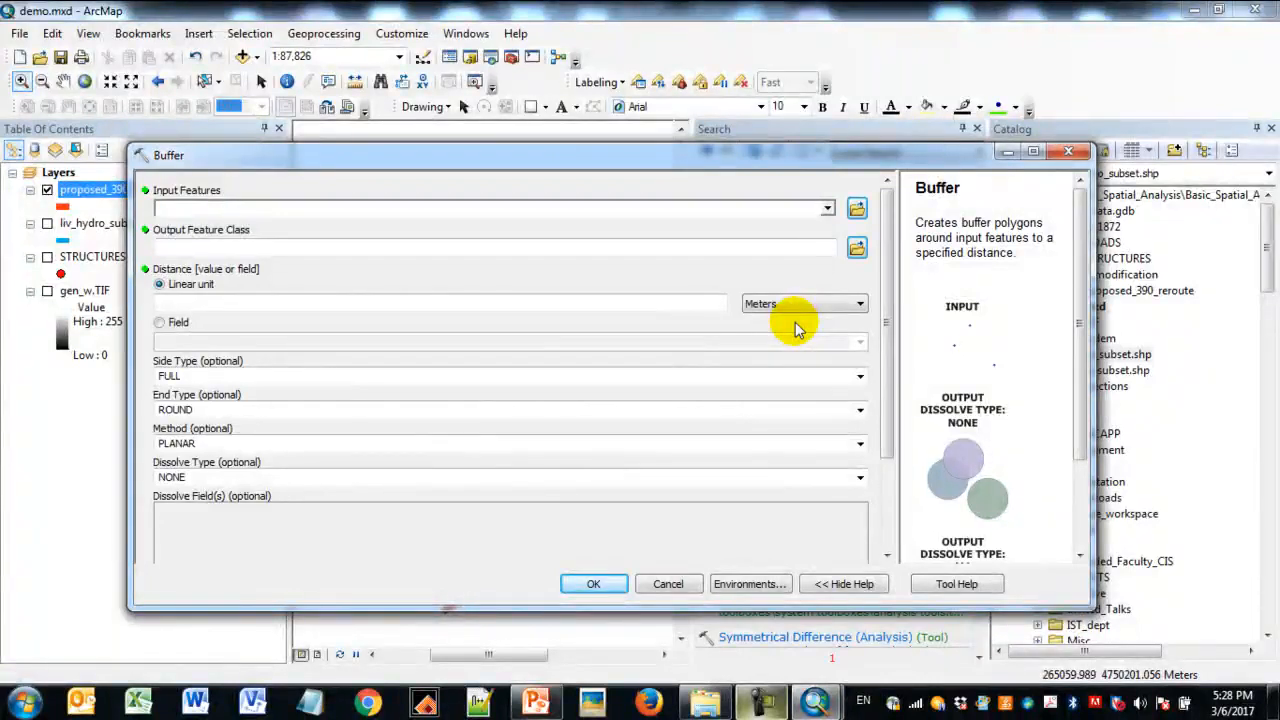
left_click(828, 211)
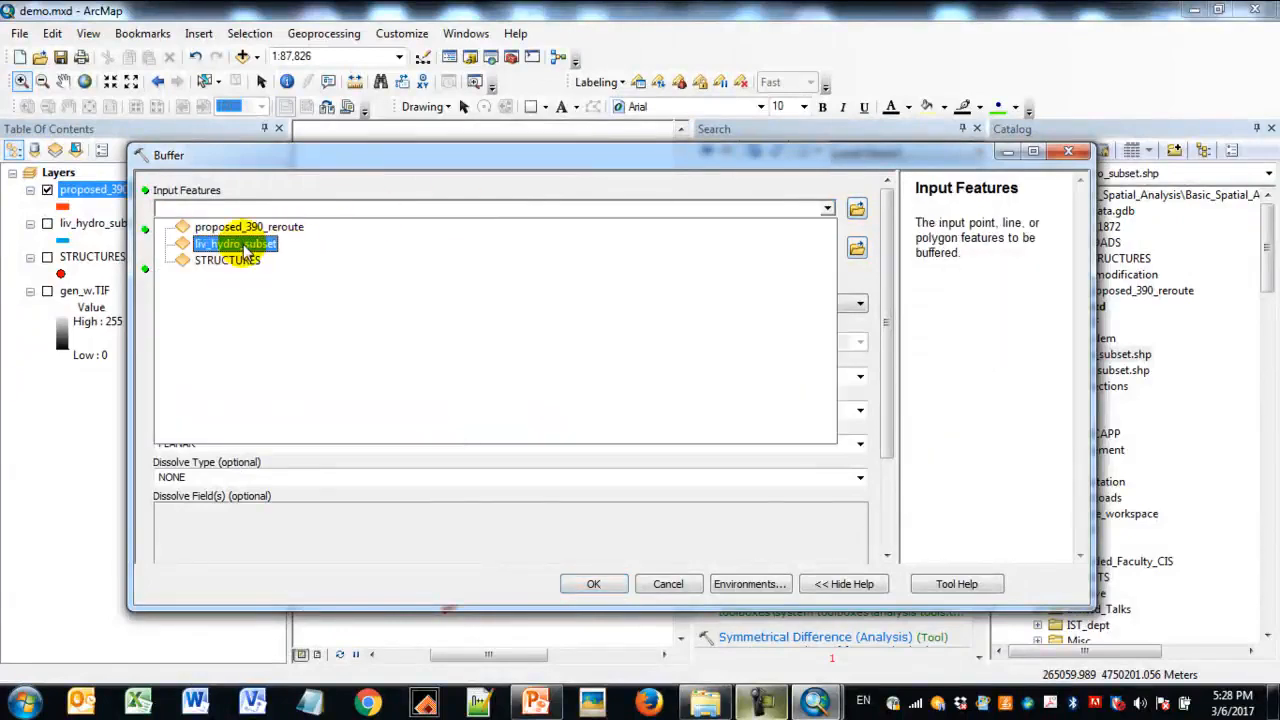
left_click(296, 227)
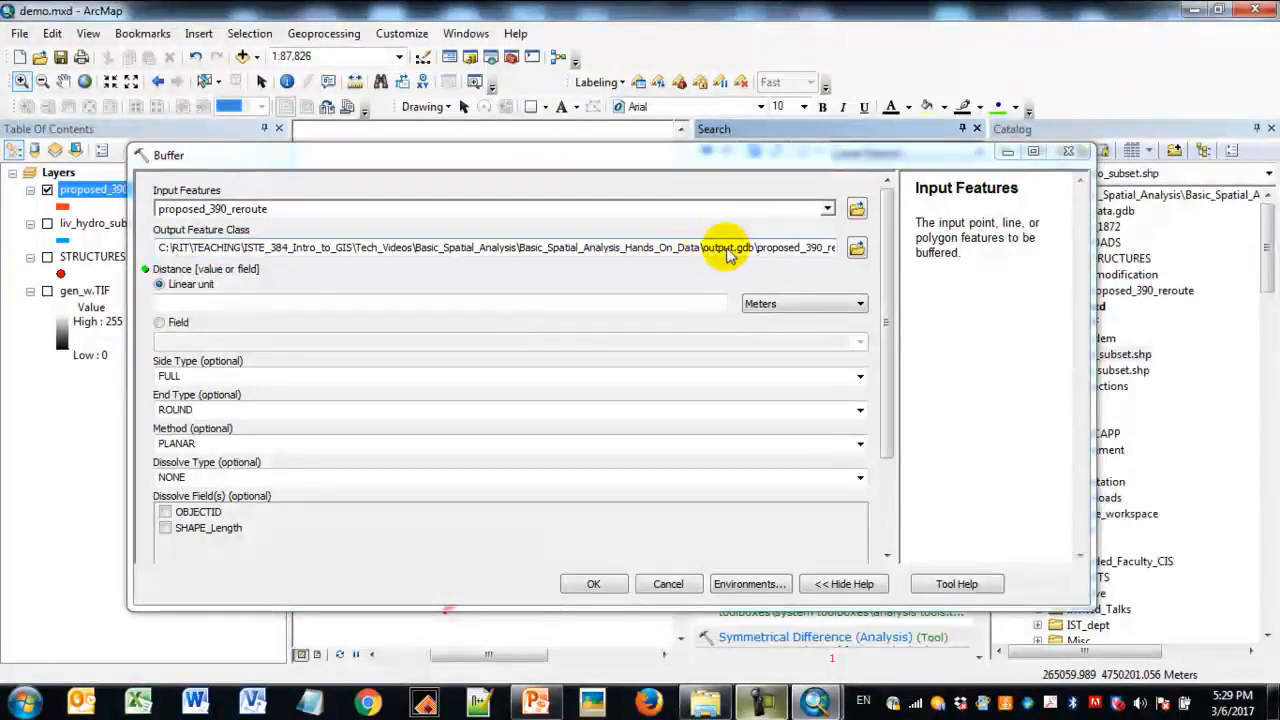
left_click(815, 250)
left_click_drag(757, 250, 848, 248)
left_click(818, 254)
left_click_drag(694, 250, 800, 256)
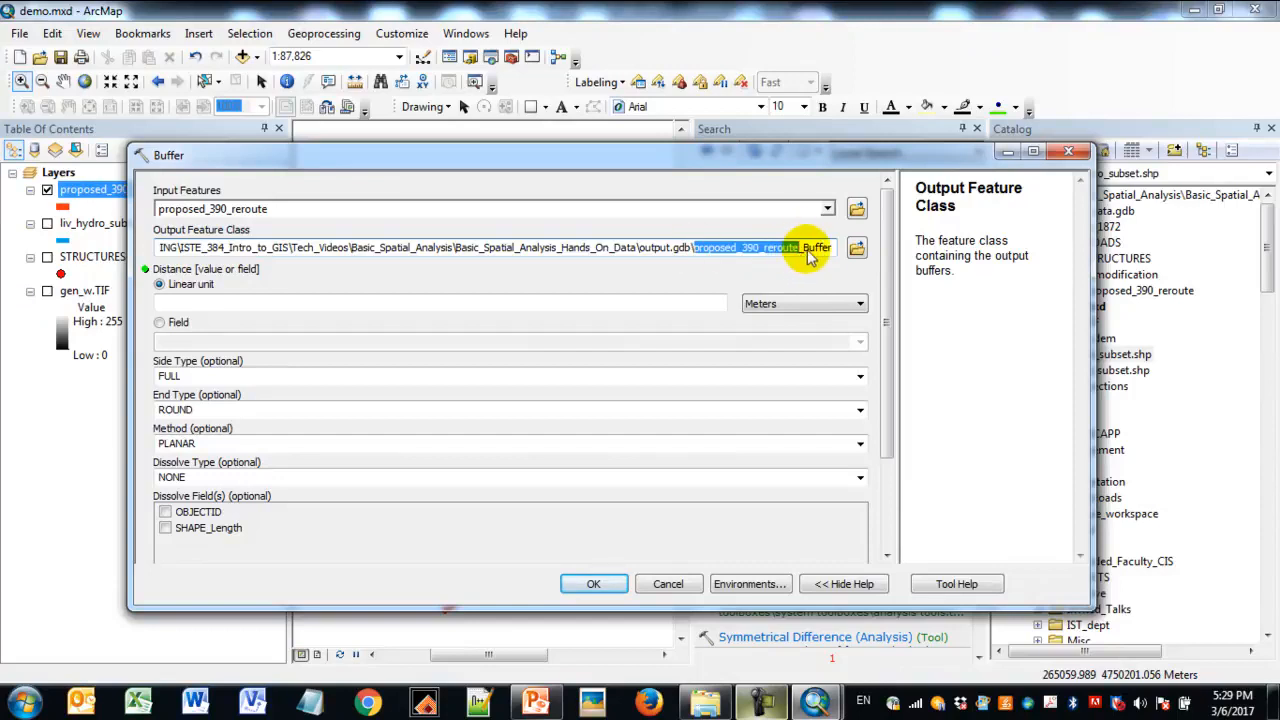
- Set the buffer's linear distance to 500 feet and narrow the Buffer dialog to uncover the map
left_click(320, 303)
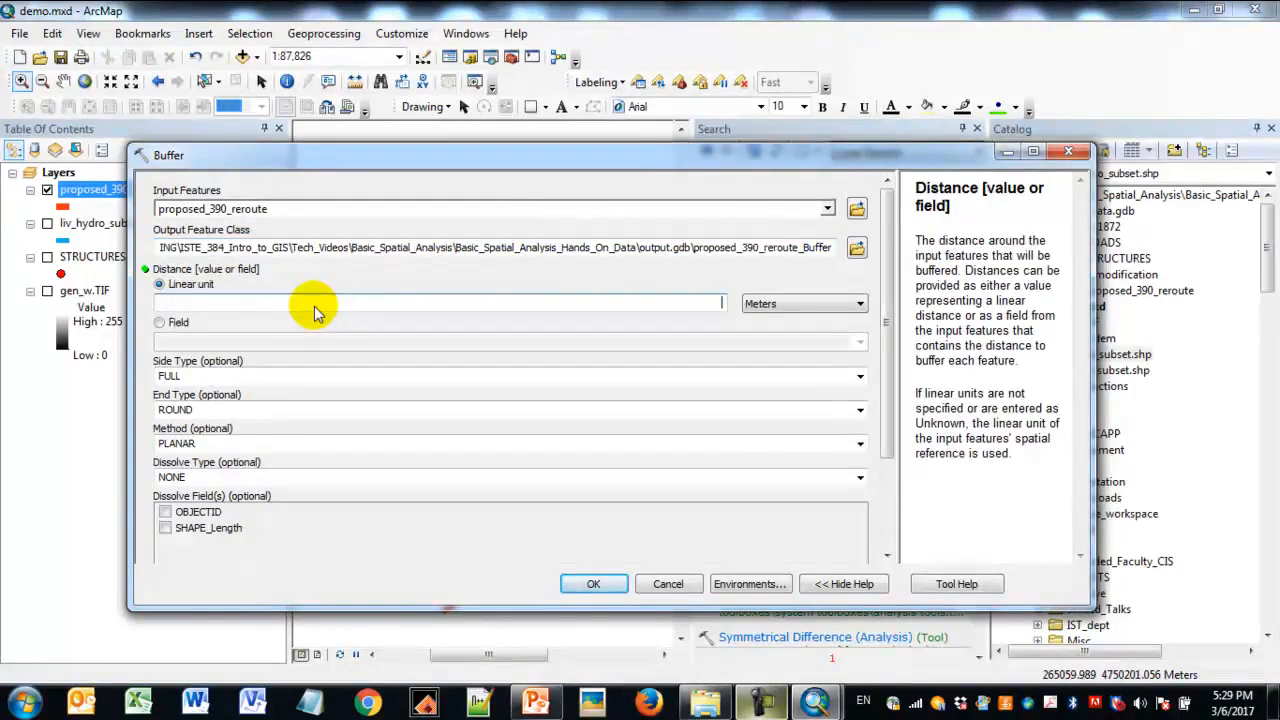
type("500")
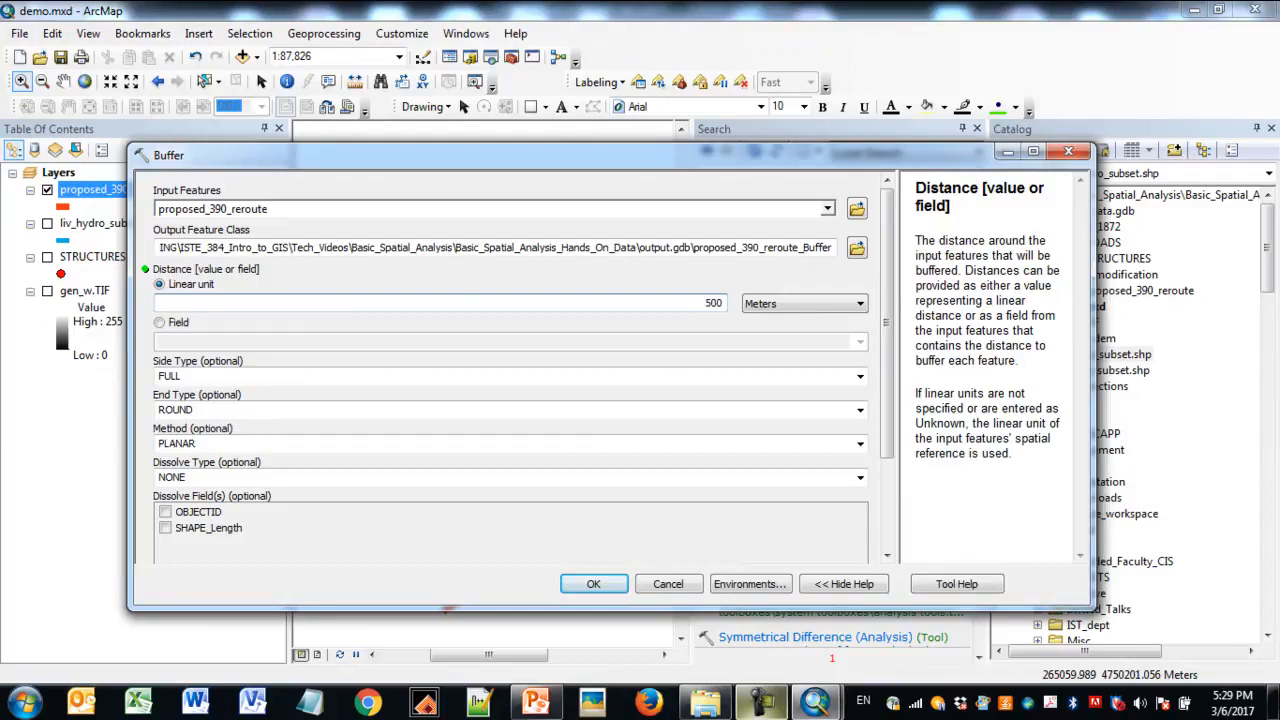
left_click(768, 303)
left_click(770, 357)
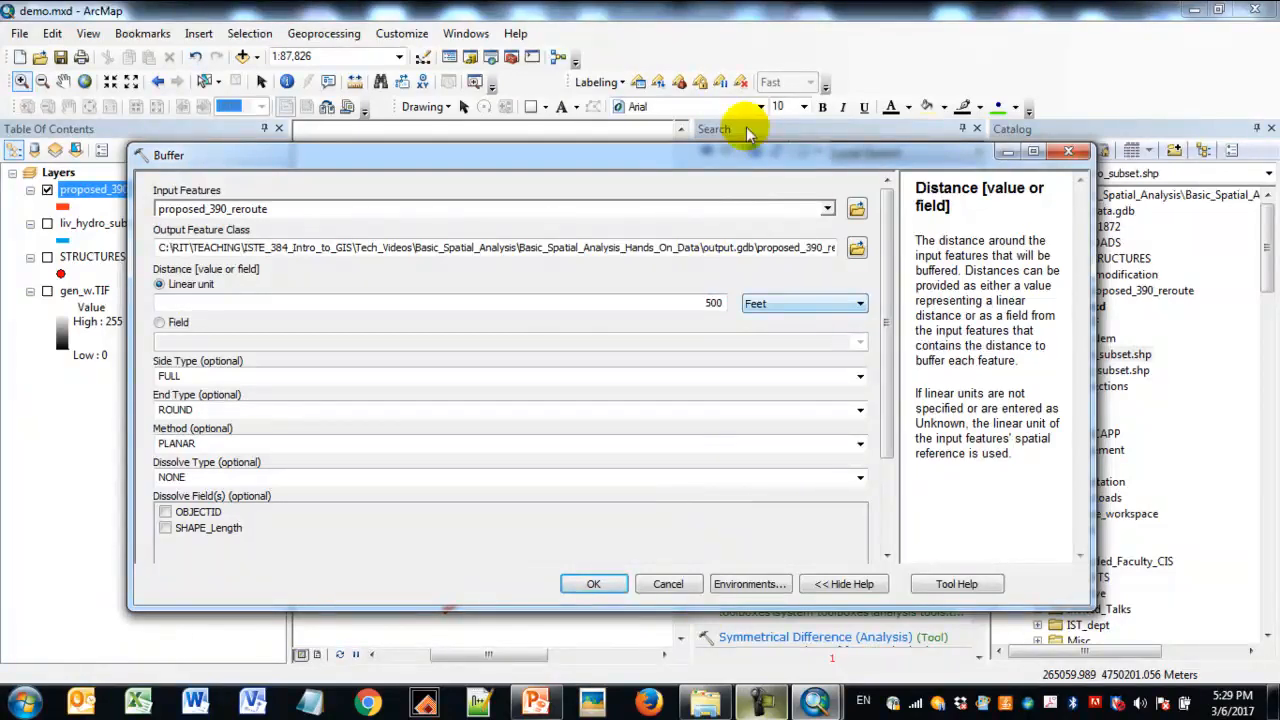
left_click_drag(628, 157, 538, 77)
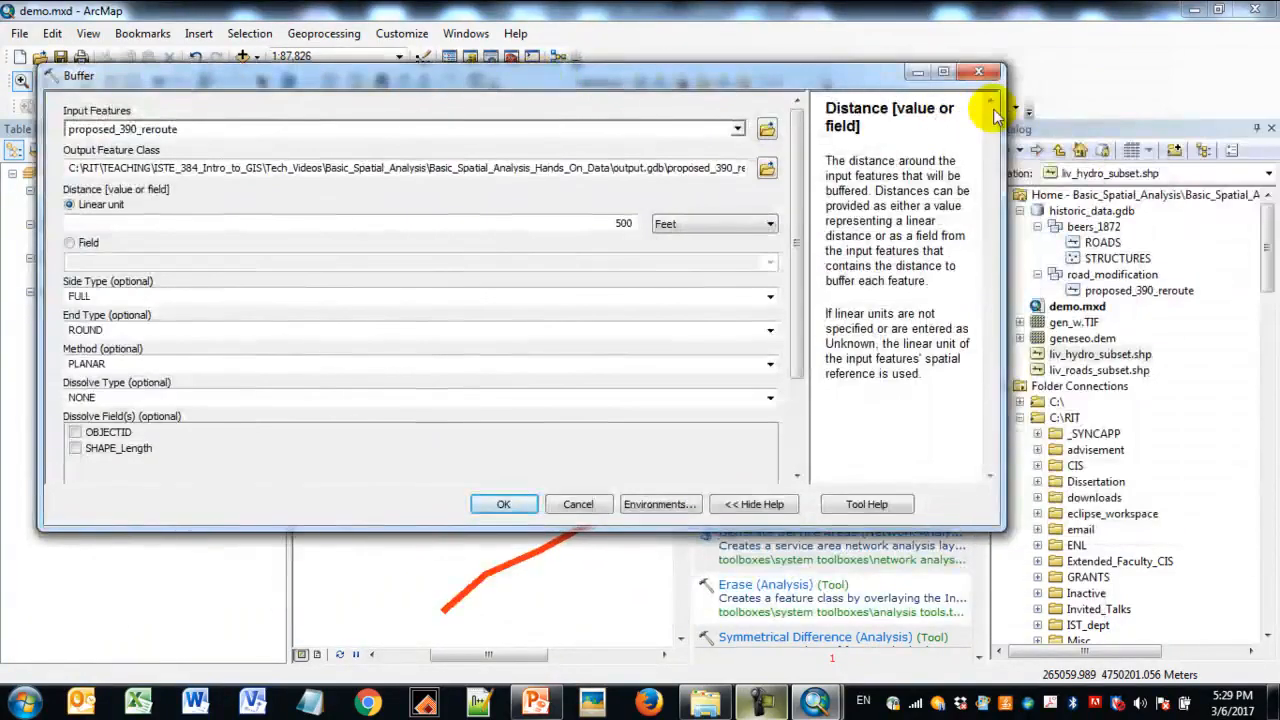
left_click_drag(1004, 118, 437, 120)
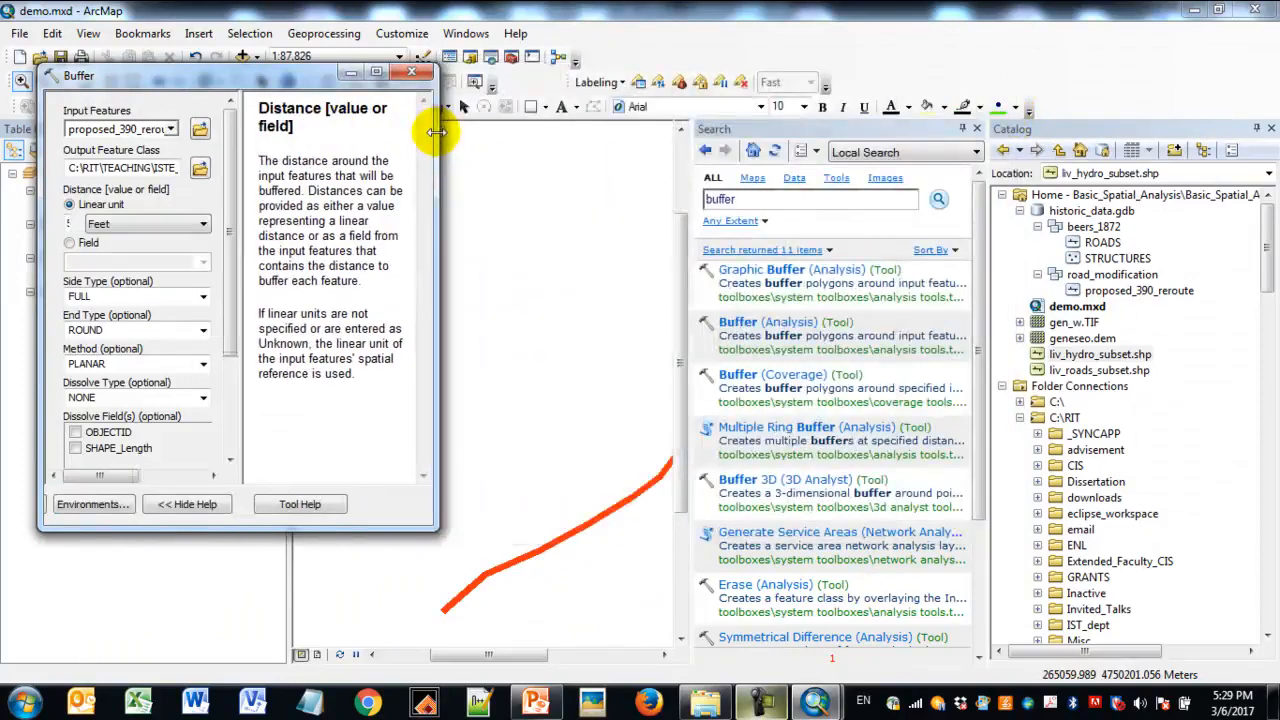
- Close the Search window, enlarge the Buffer dialog and run the 500-foot buffer of proposed_390_reroute
left_click(976, 128)
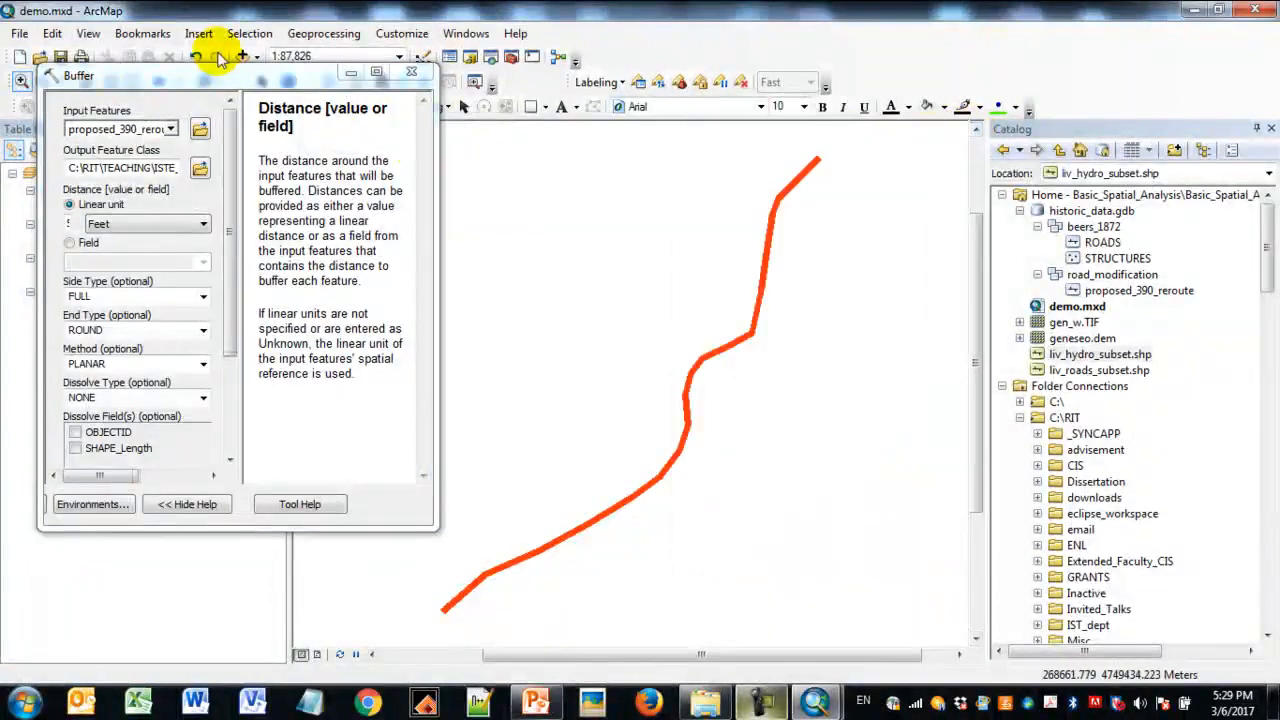
left_click_drag(222, 82, 203, 60)
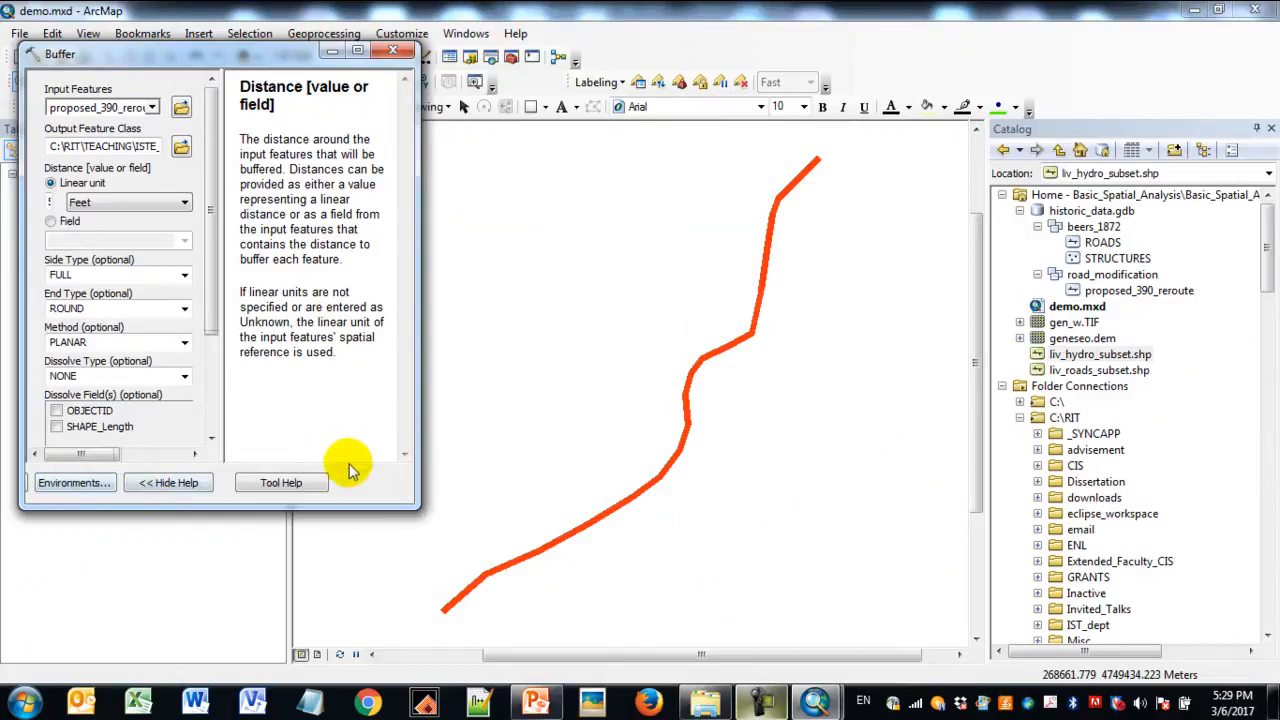
left_click_drag(404, 508, 566, 551)
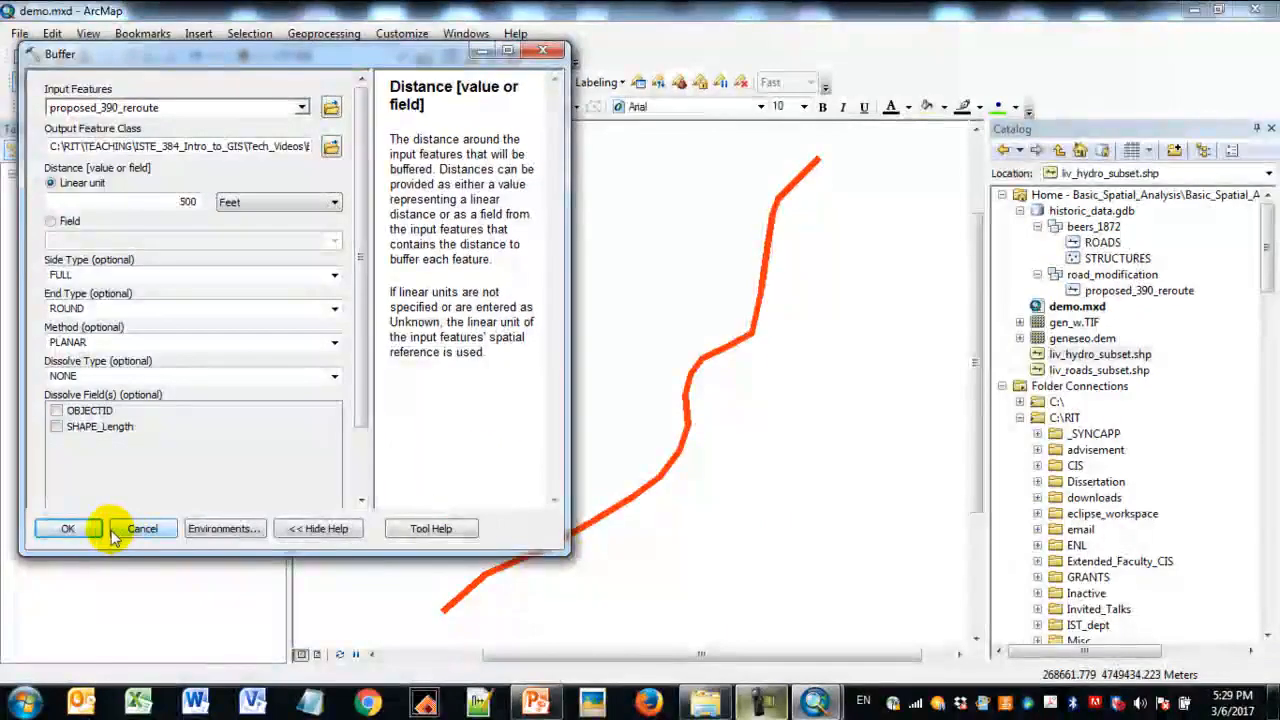
left_click(68, 529)
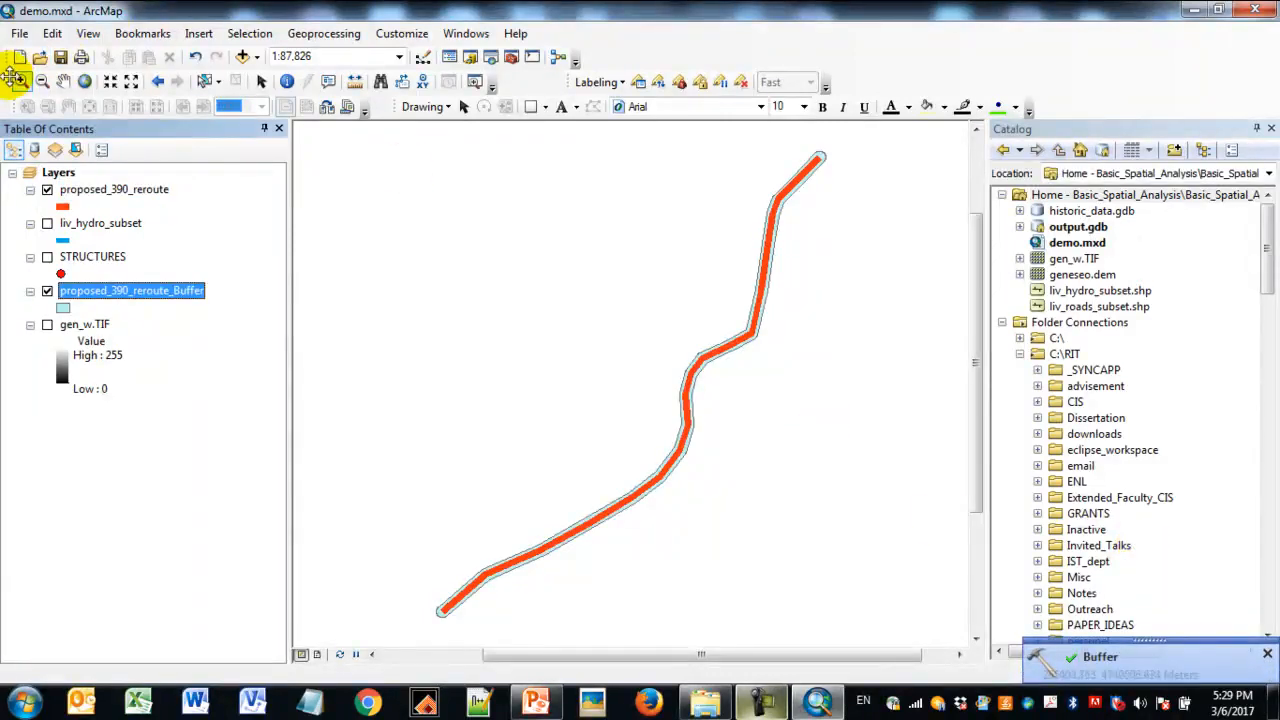
- Zoom in on the reroute's northeastern end to inspect the buffer, and save the map document
left_click(20, 82)
left_click_drag(729, 143, 871, 214)
left_click_drag(607, 248, 774, 344)
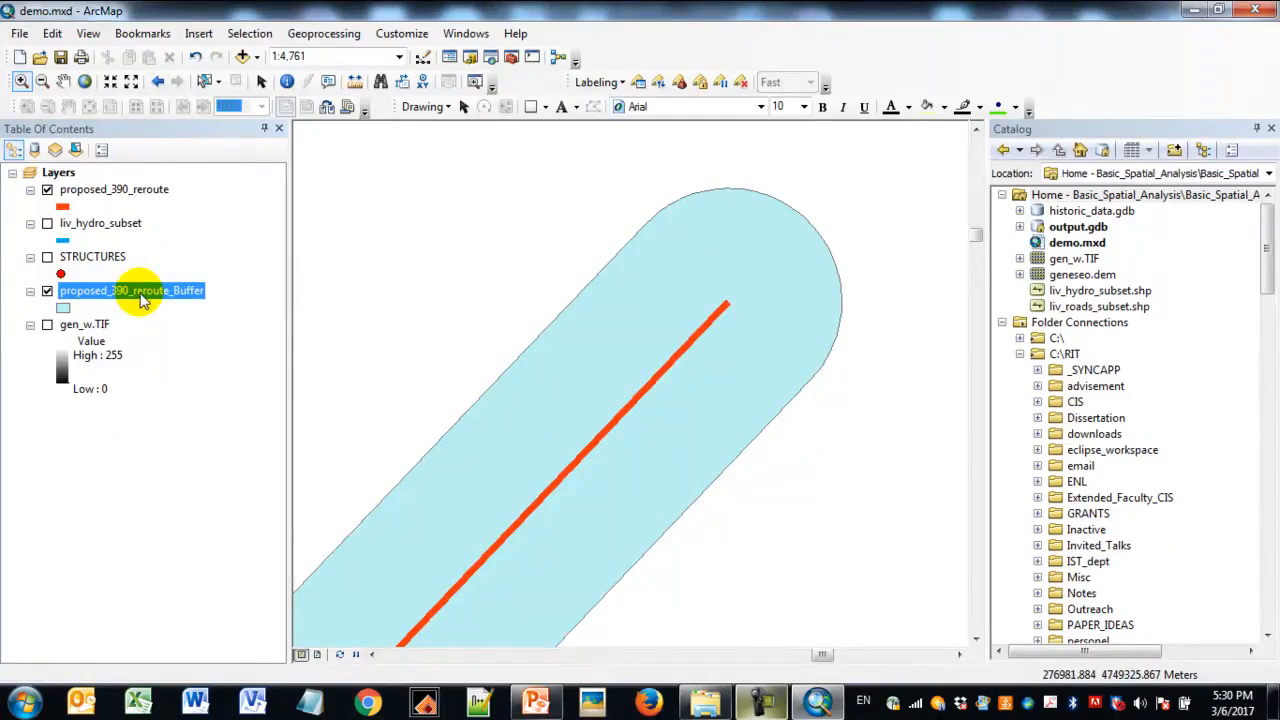
left_click(61, 58)
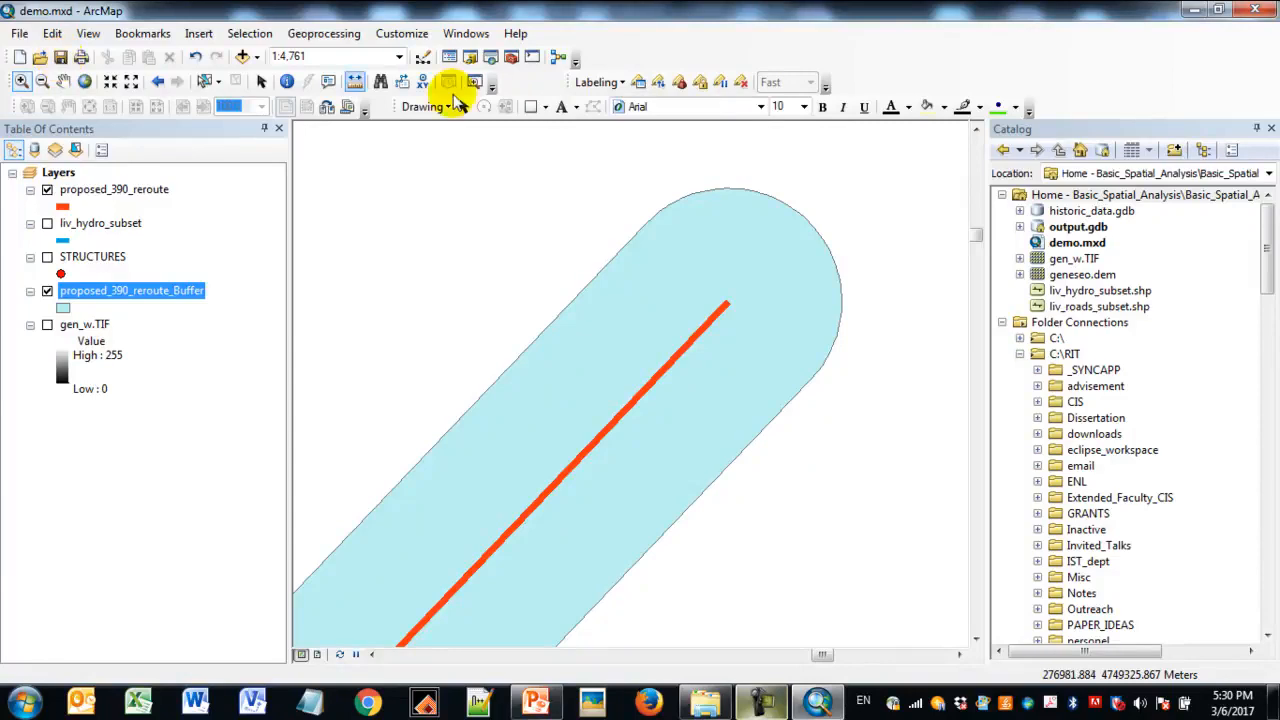
left_click(762, 702)
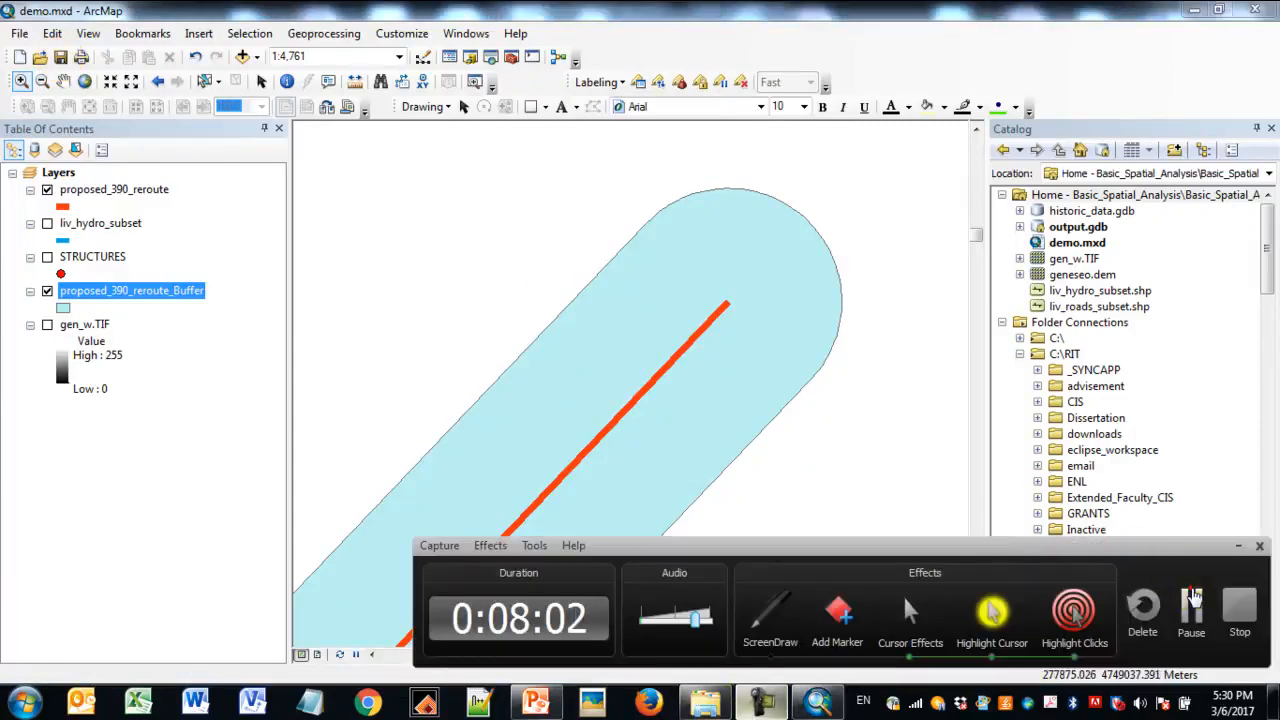
left_click(1191, 605)
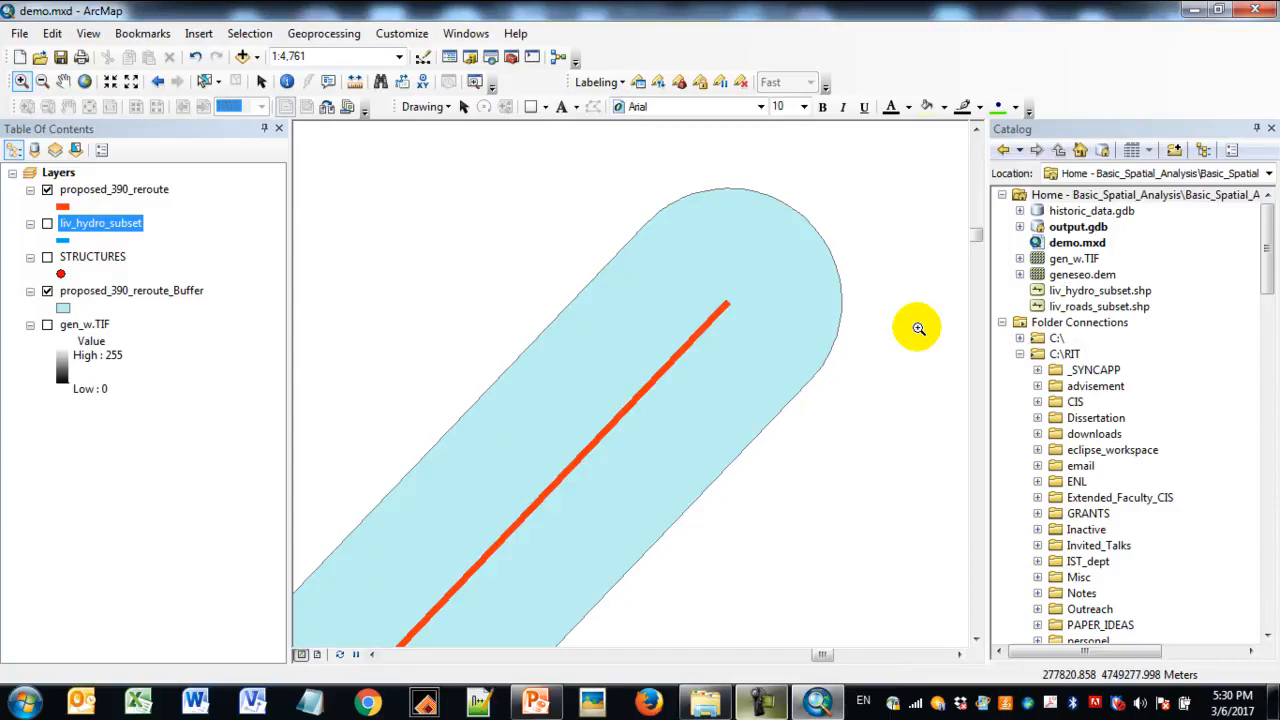
- Display the liv_hydro_subset layer and examine where the streams cross the reroute buffer
left_click(47, 223)
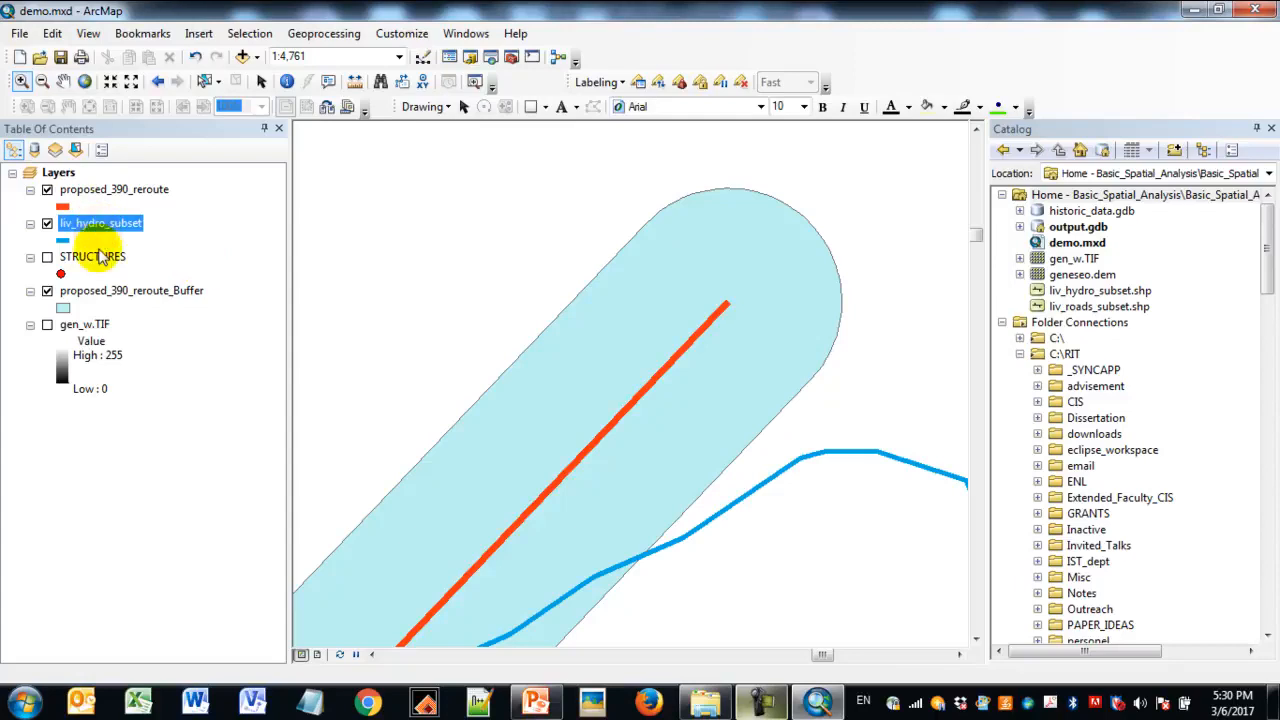
left_click(42, 81)
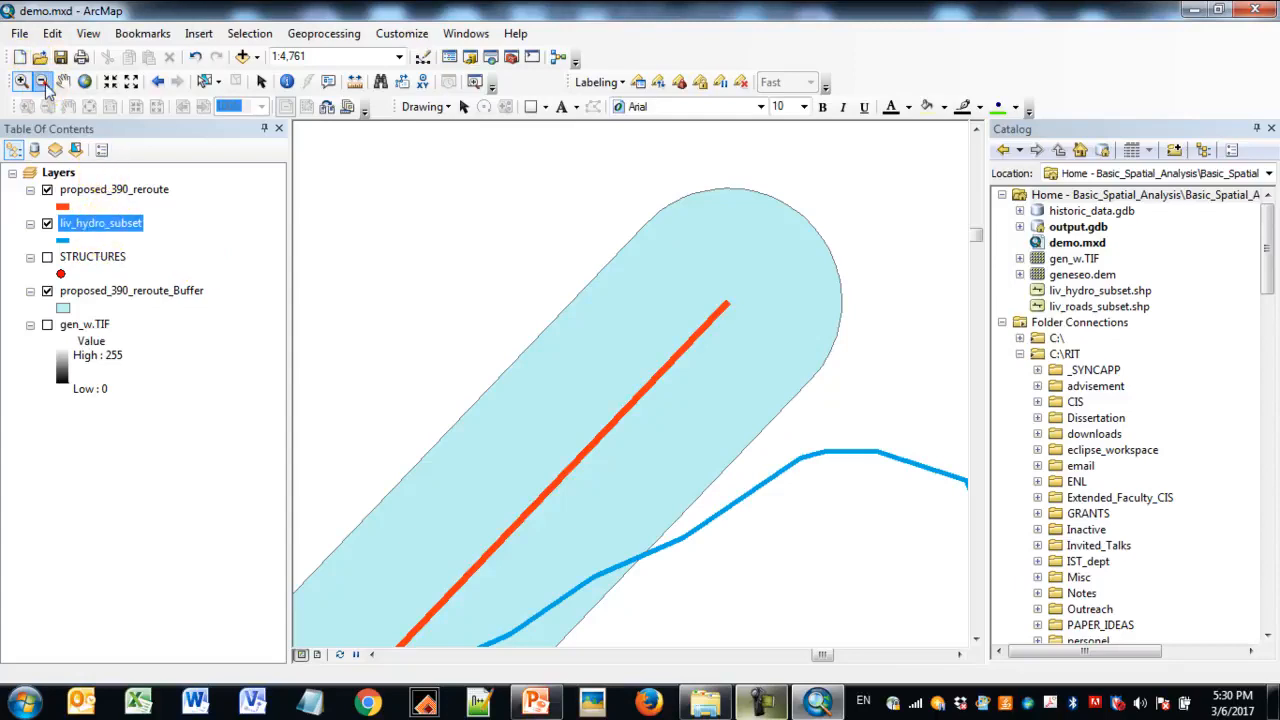
left_click_drag(435, 328, 836, 604)
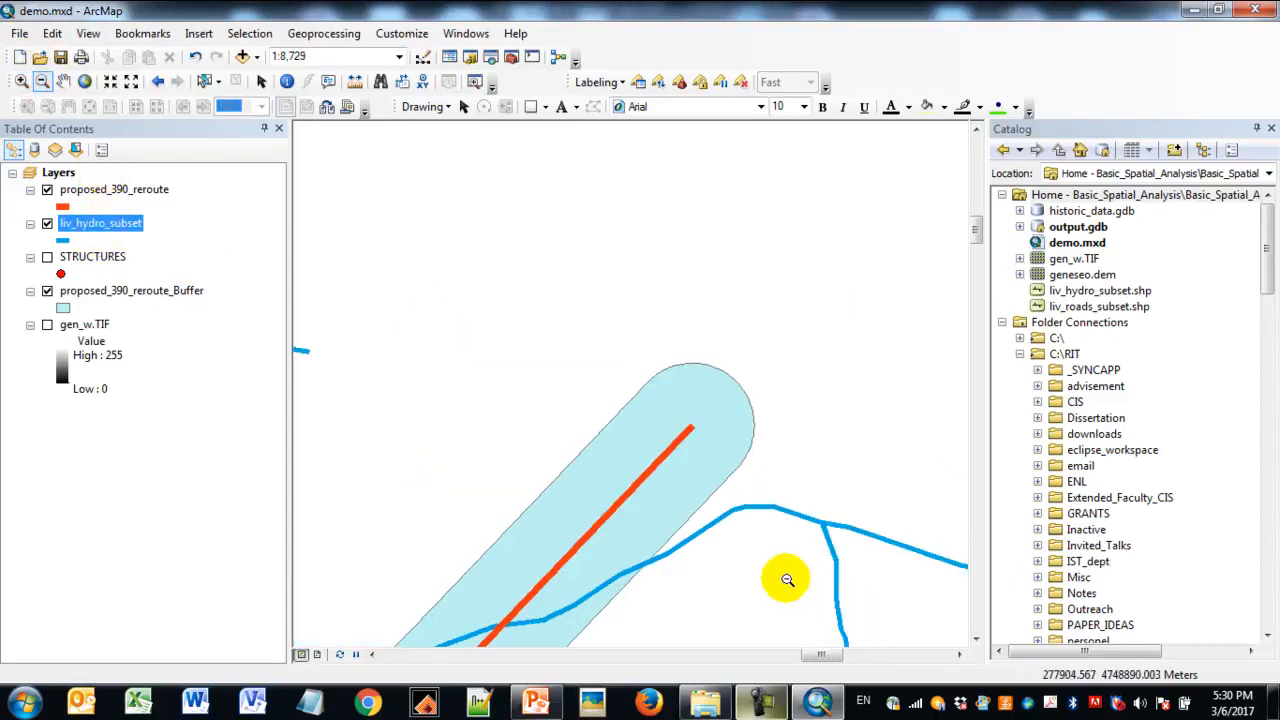
left_click(64, 84)
left_click_drag(774, 531, 765, 232)
left_click_drag(704, 328, 789, 336)
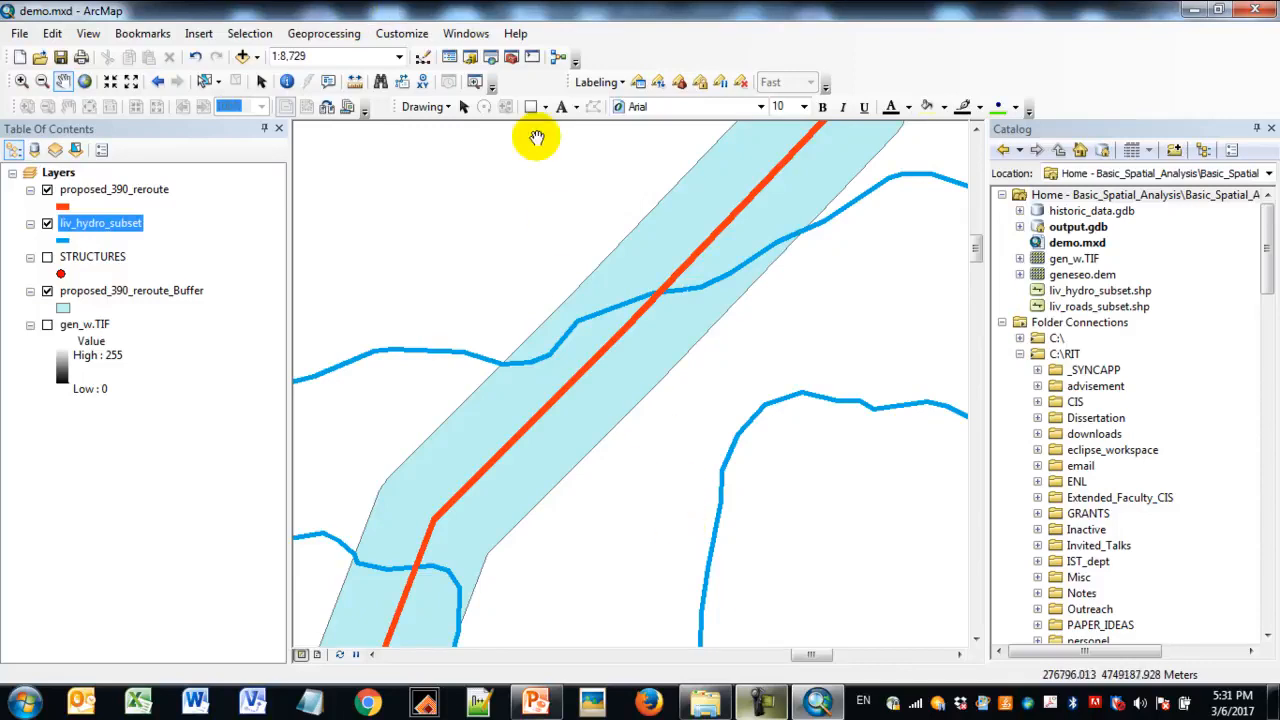
- Search the geoprocessing tools for "multi ring buffer"
left_click(490, 62)
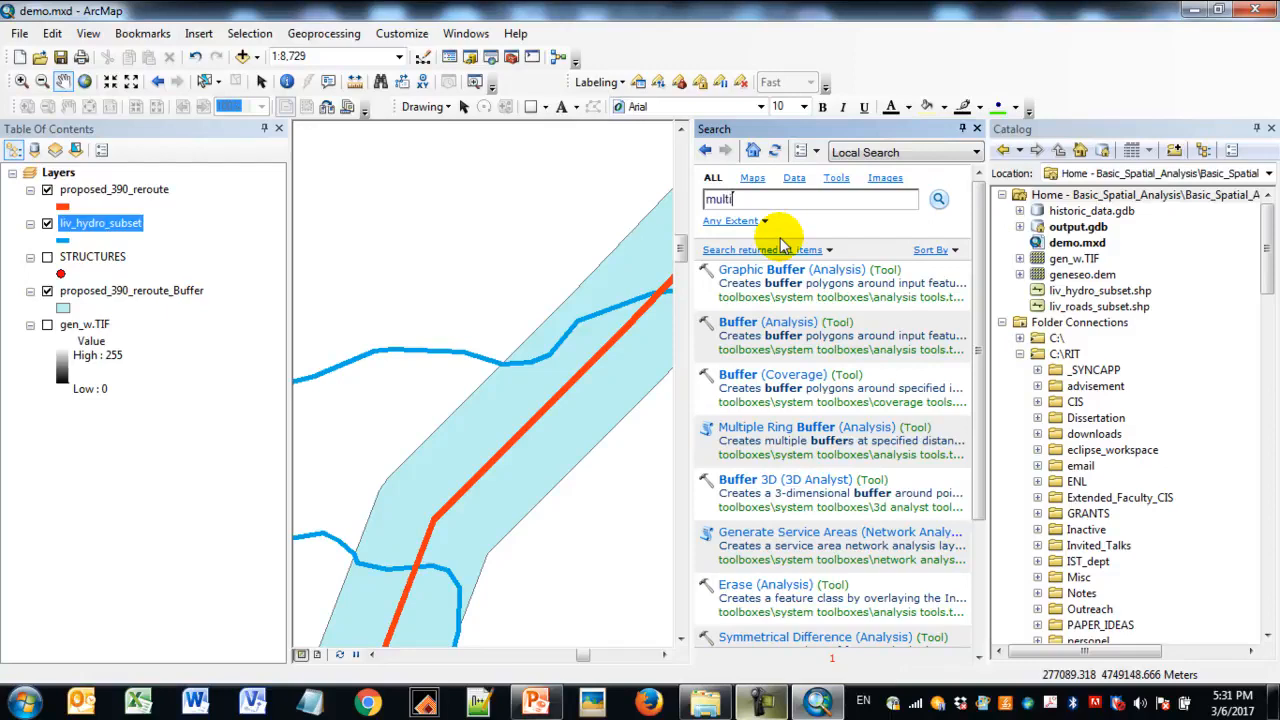
key("BackSpace")
key("BackSpace")
key("BackSpace")
key("BackSpace")
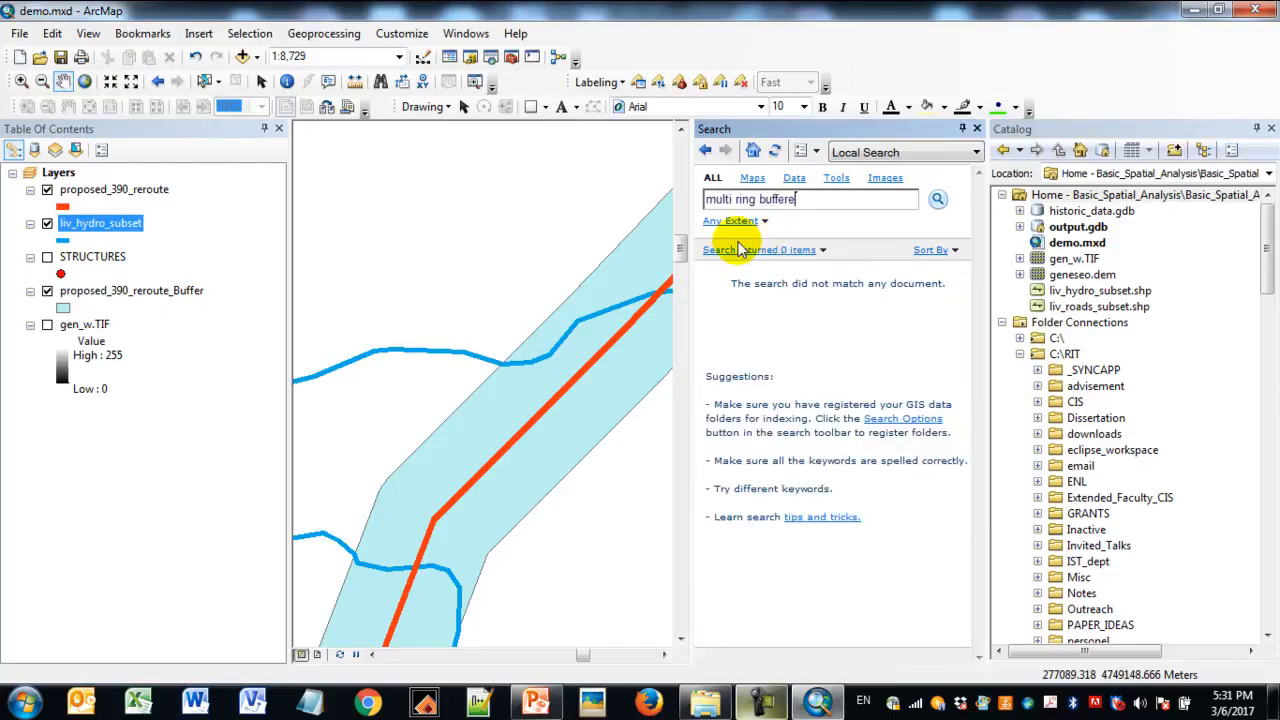
key("Return")
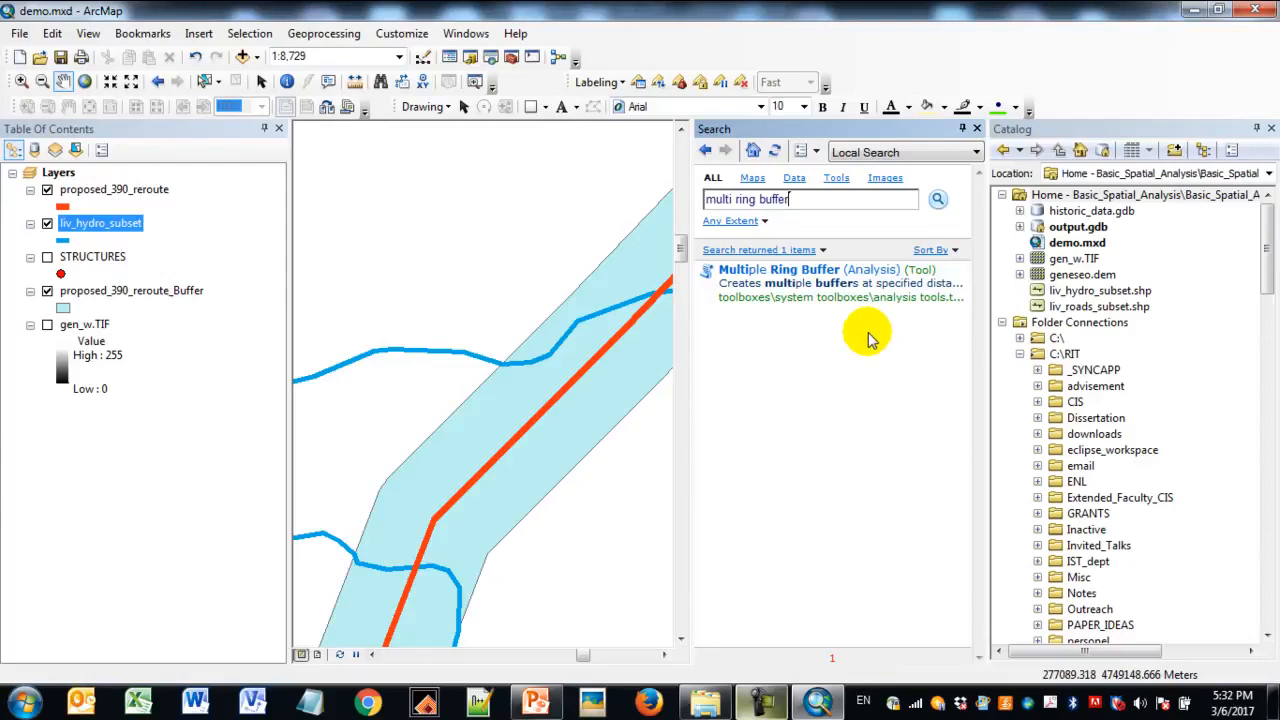
- Open the Multiple Ring Buffer tool with liv_hydro_subset as input features and check the output feature class path in output.gdb
left_click(825, 278)
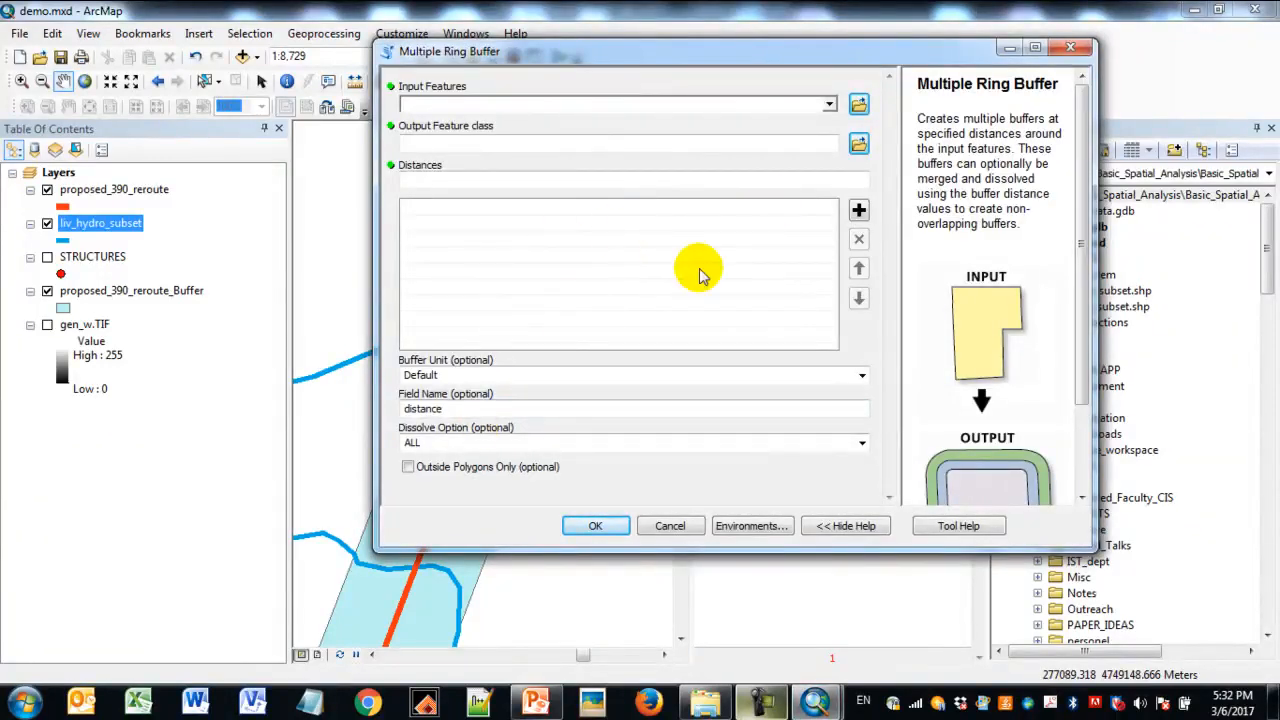
left_click_drag(828, 53, 808, 78)
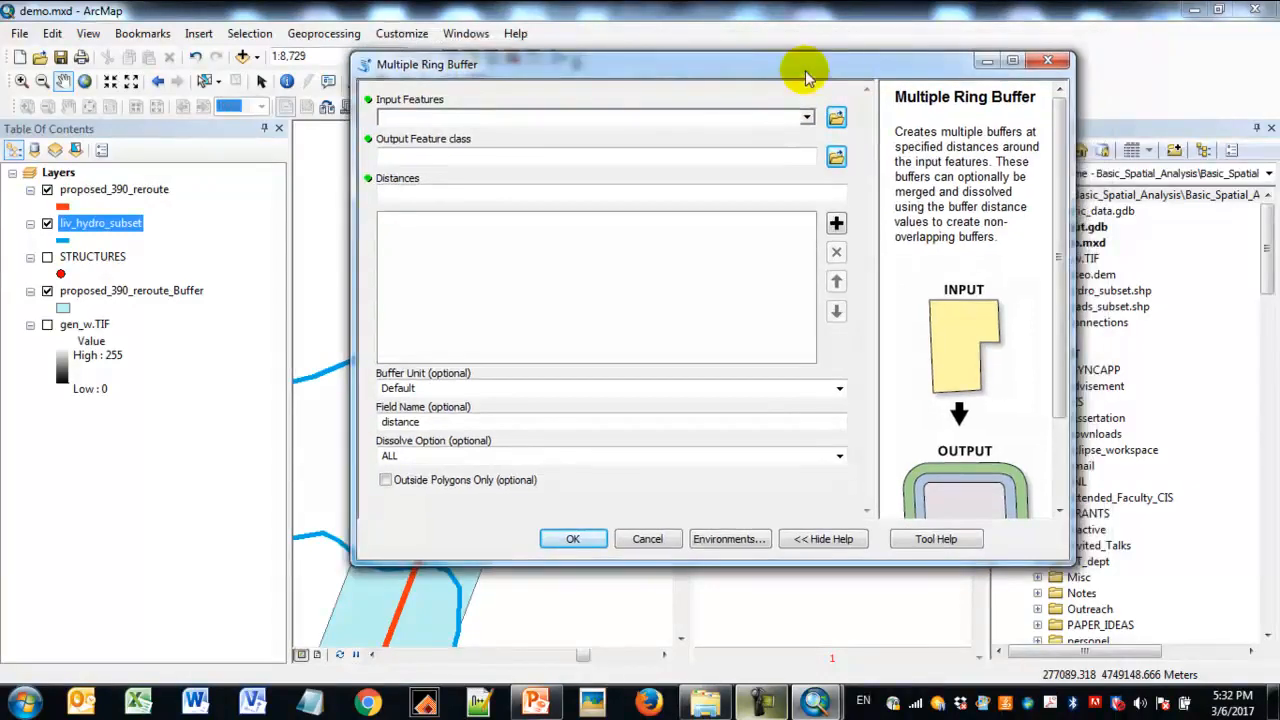
left_click(807, 118)
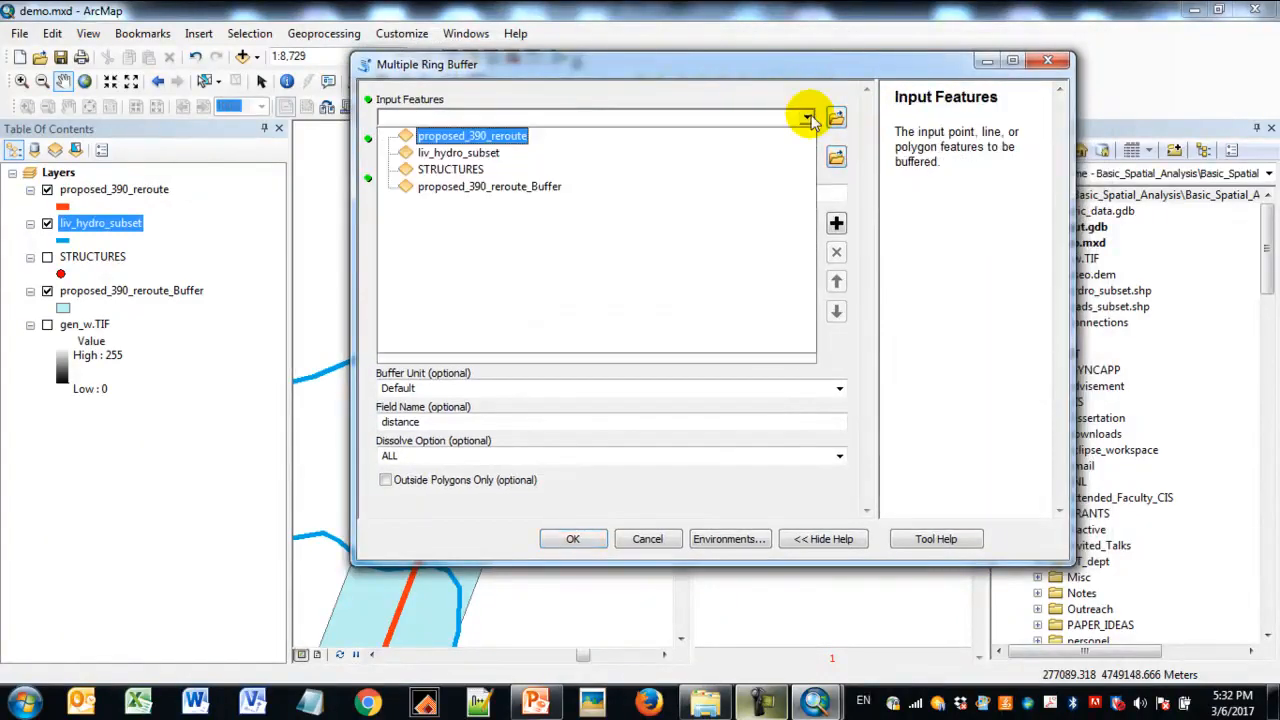
left_click(513, 162)
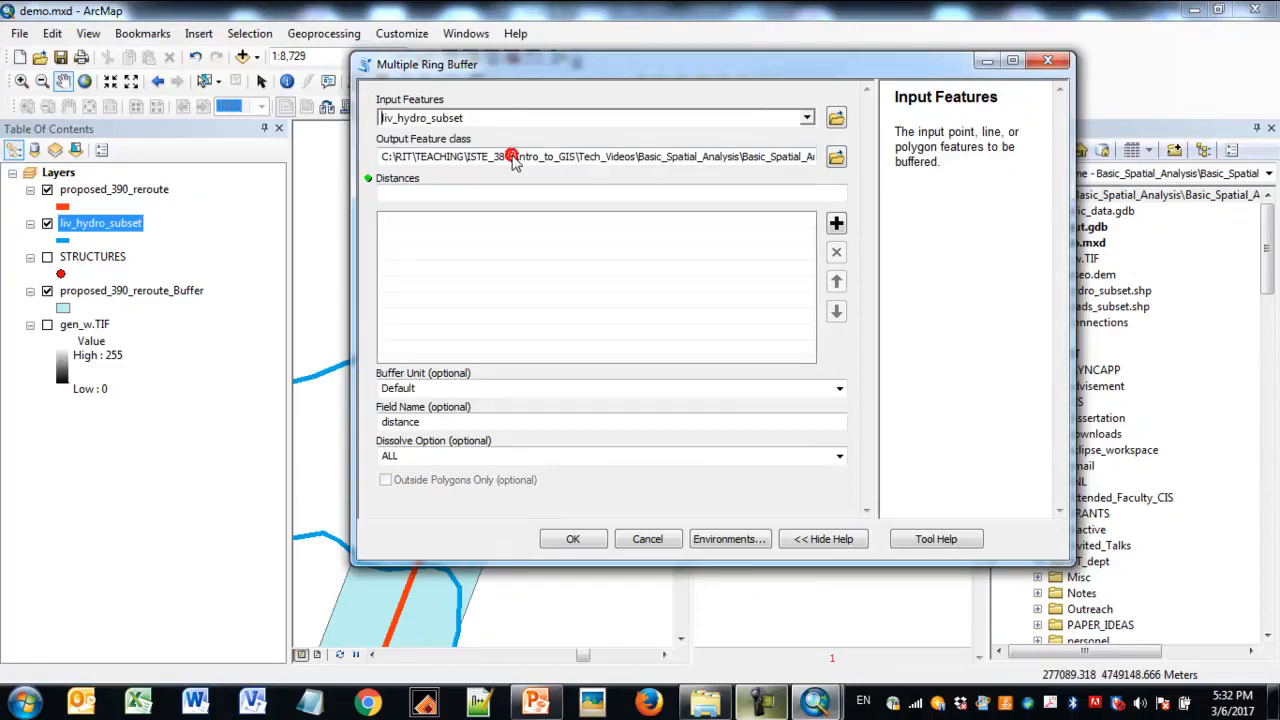
left_click_drag(673, 162, 834, 157)
left_click(717, 157)
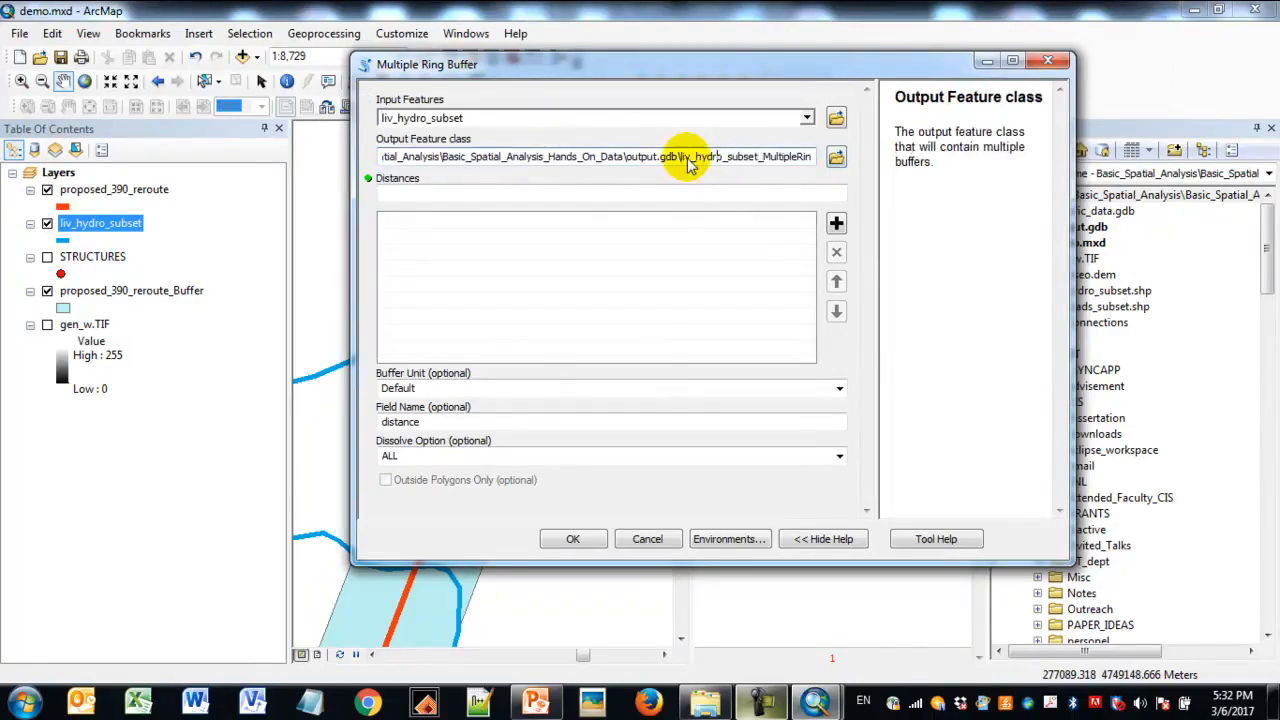
- Add ring buffer distances of 250 and 500 with the buffer unit set to feet
left_click(703, 194)
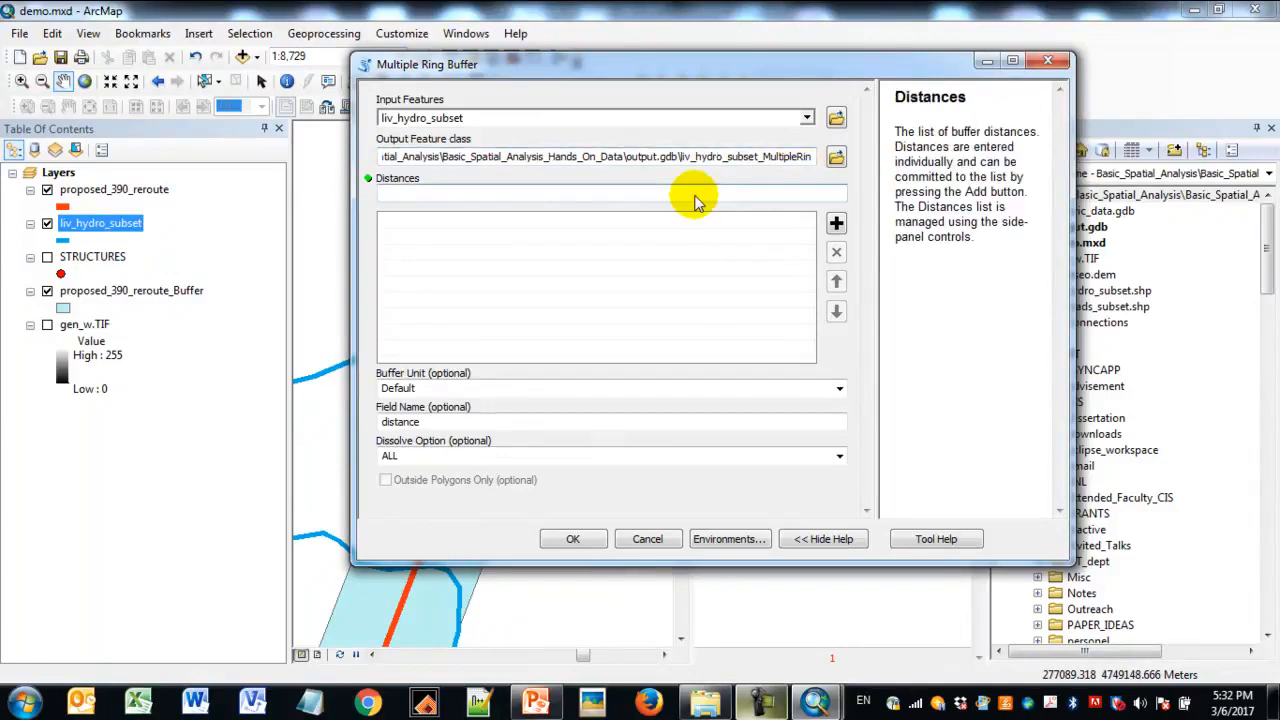
type("250")
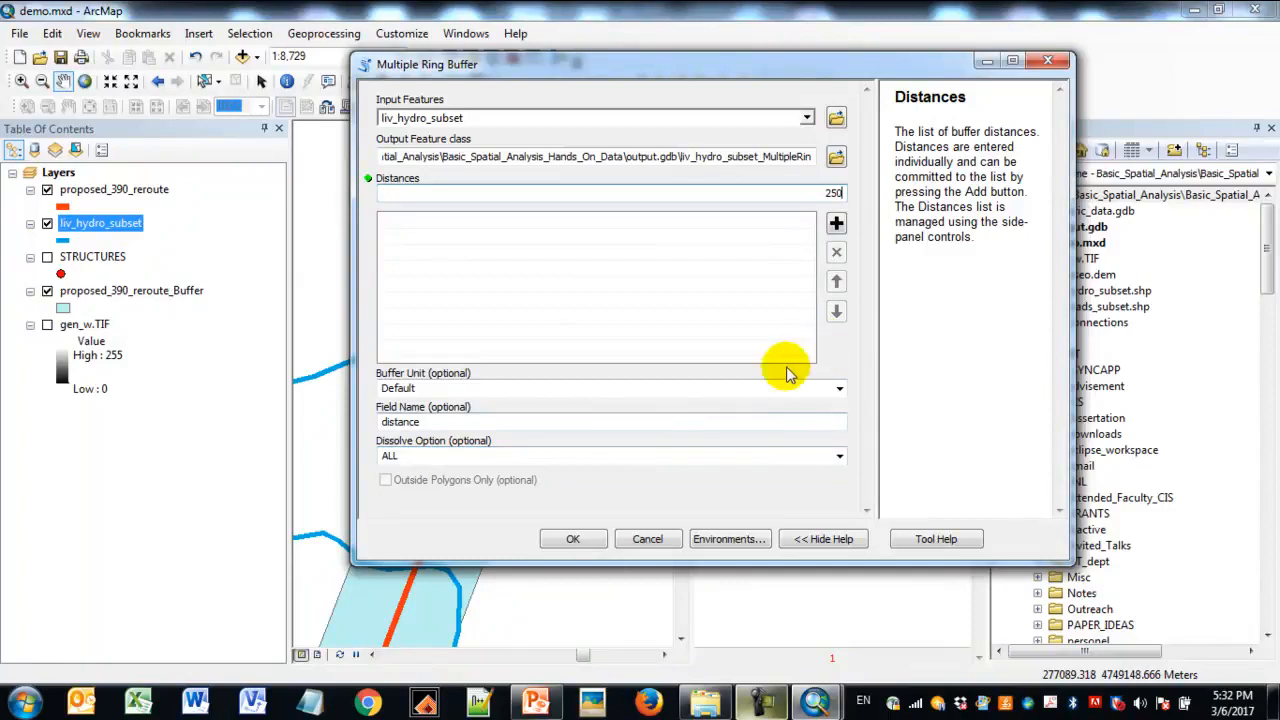
left_click(839, 390)
left_click(549, 446)
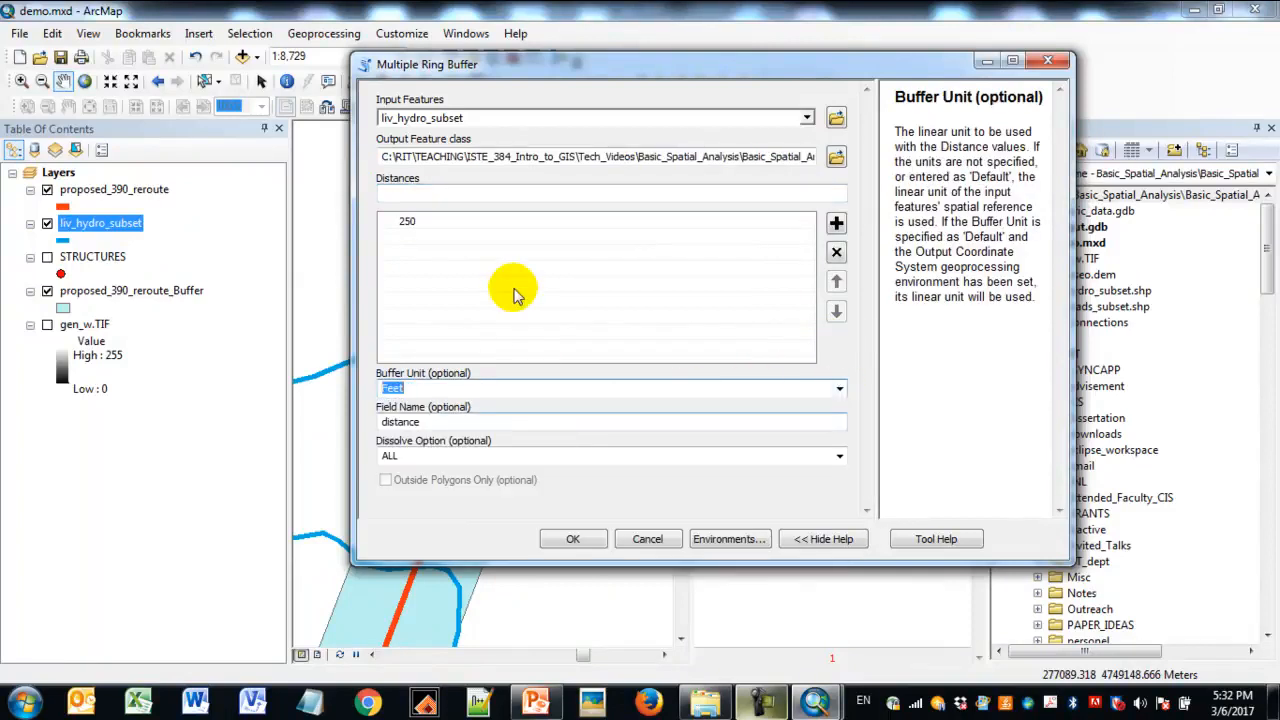
left_click(449, 196)
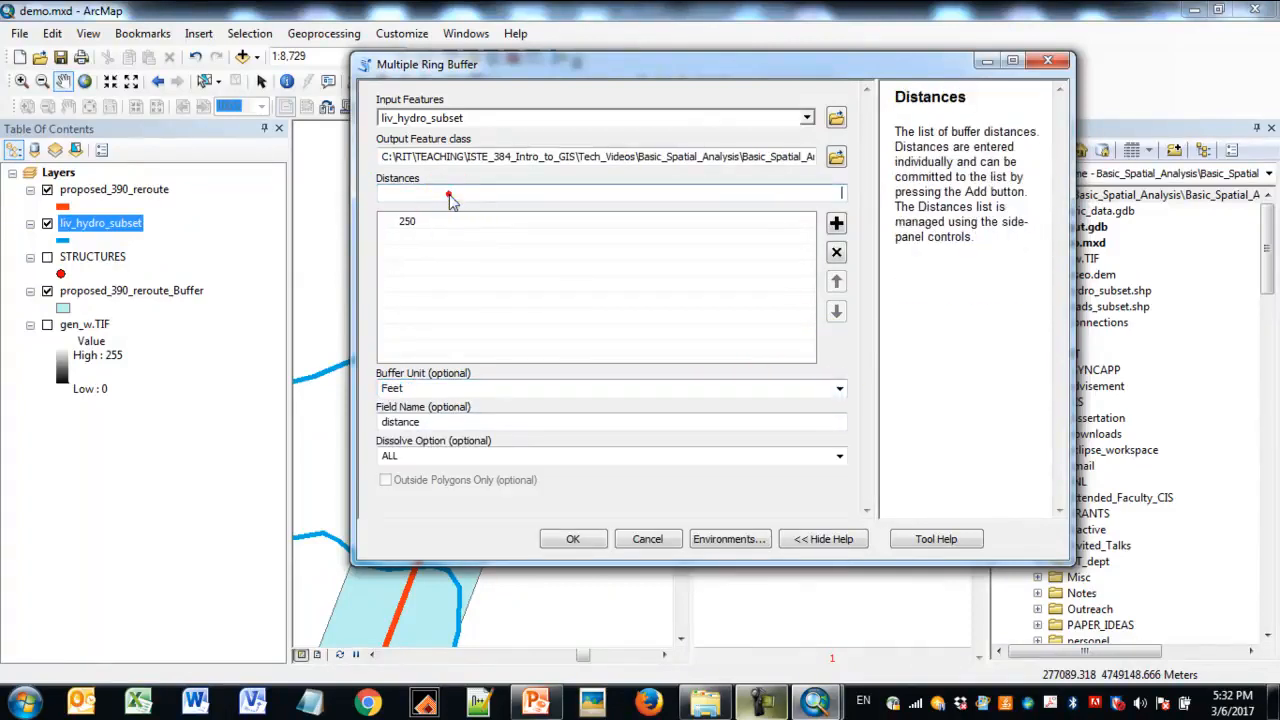
type("5")
left_click(836, 223)
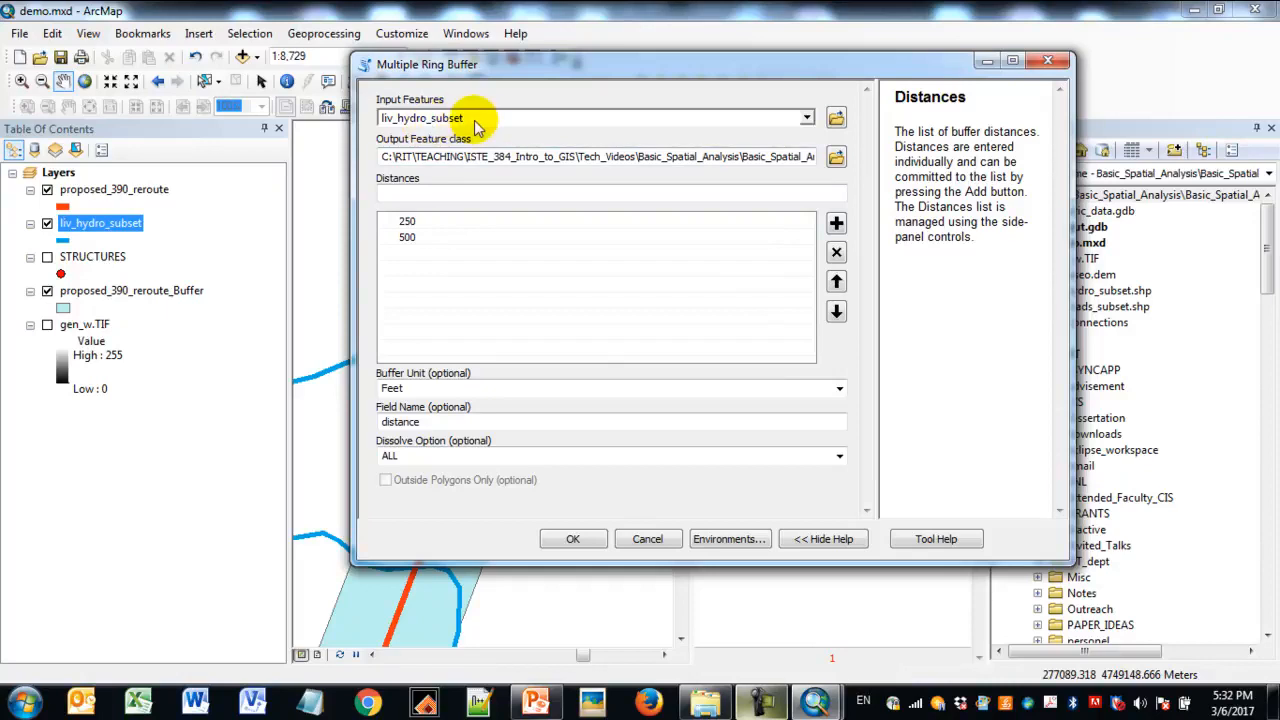
- Check the output feature class name once more and run the multiple ring buffer on the hydro layer
left_click(680, 160)
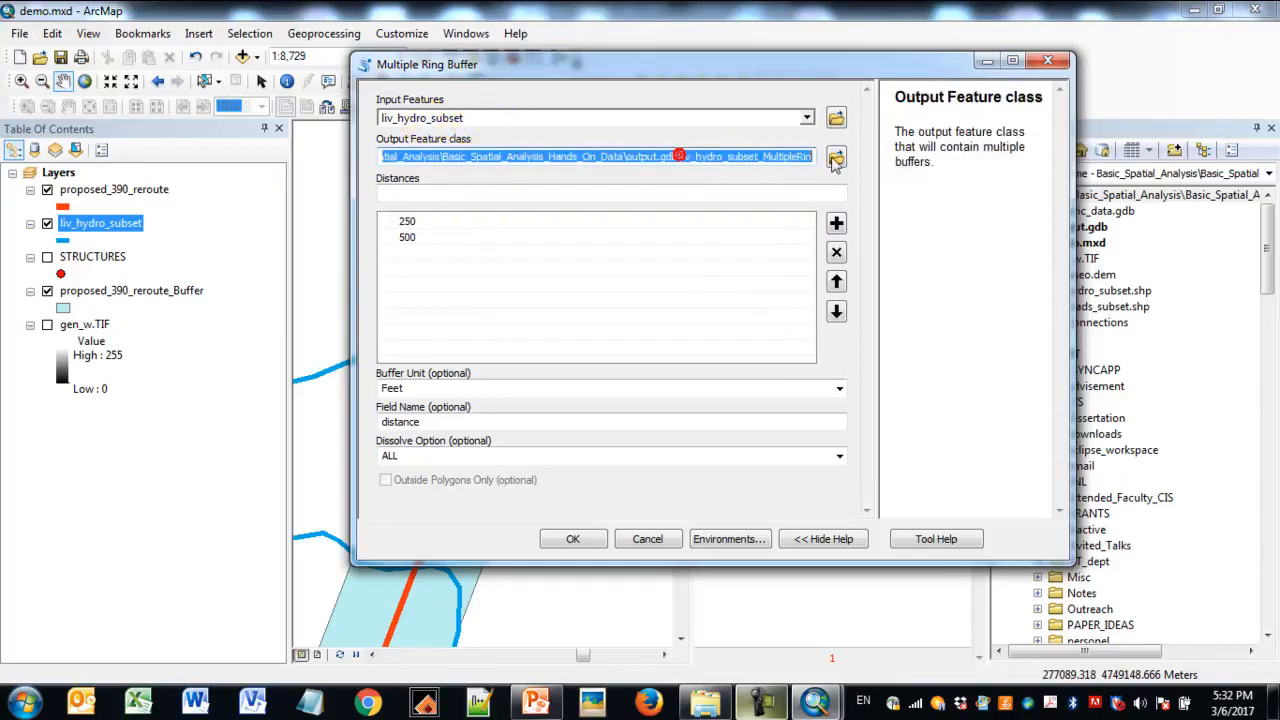
left_click(740, 160)
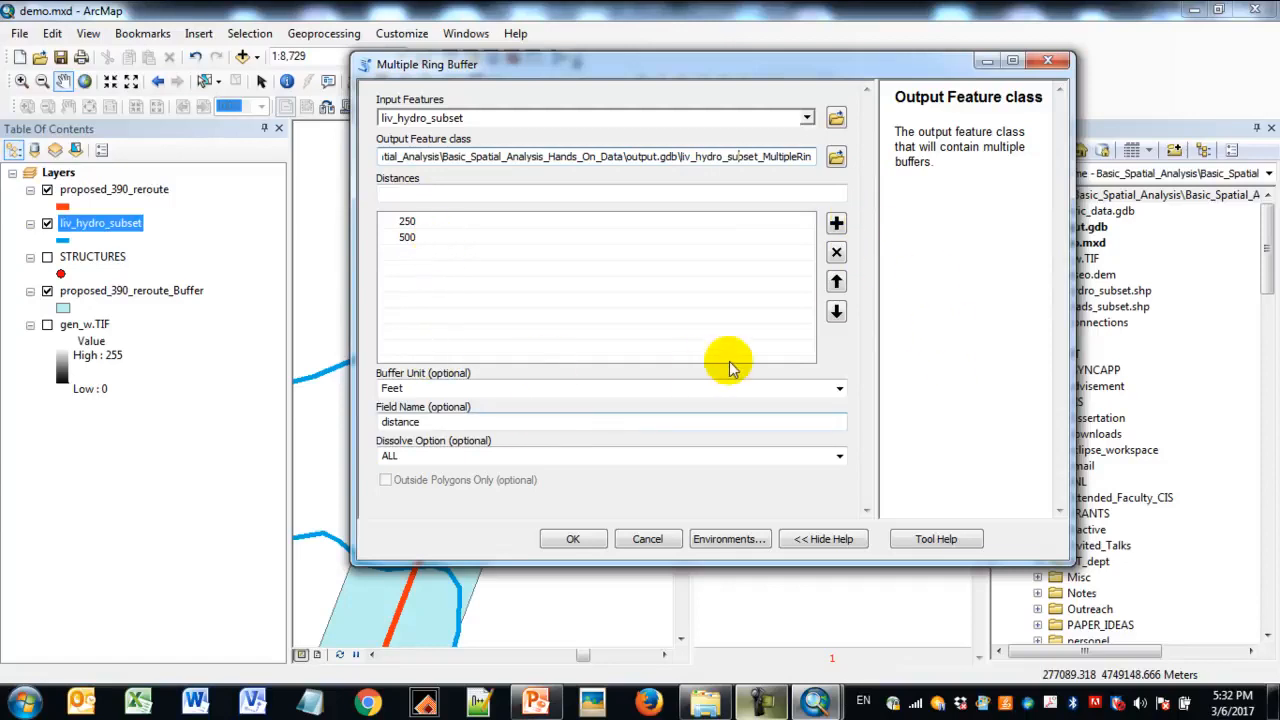
left_click(572, 538)
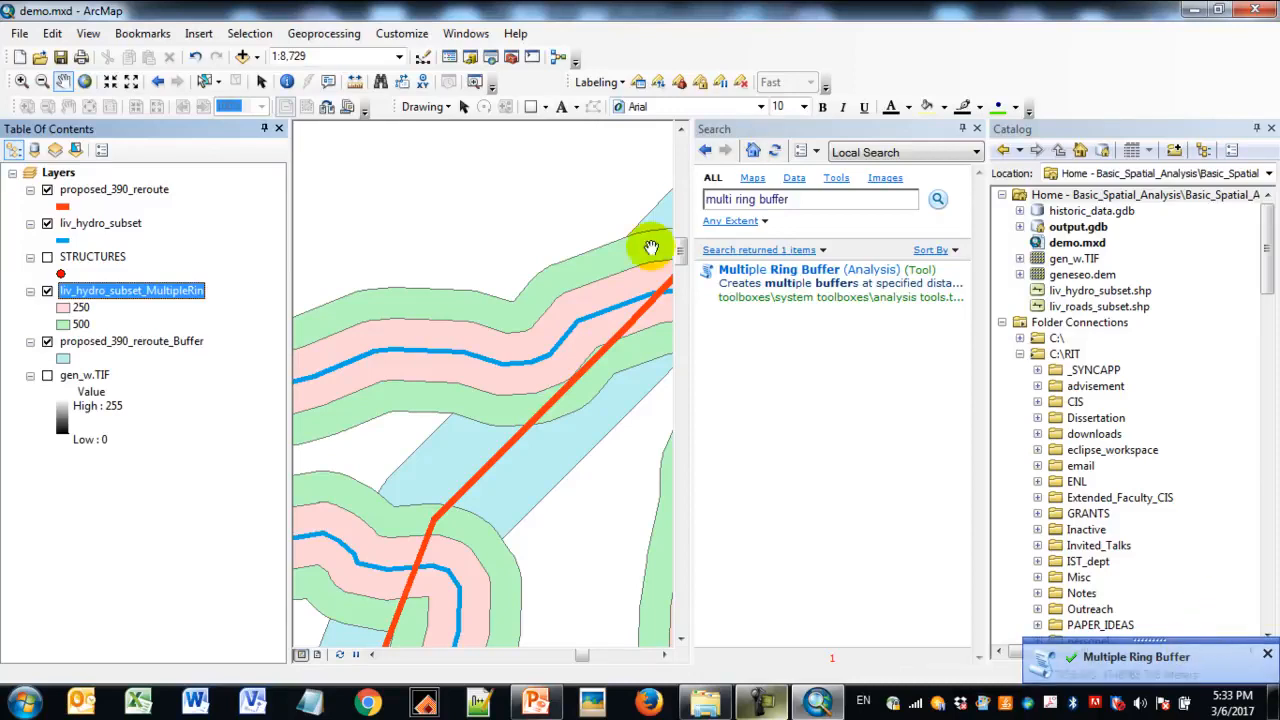
- Close the Search window, widen the map area and examine the stream ring buffers around the reroute at a smaller scale
left_click(978, 130)
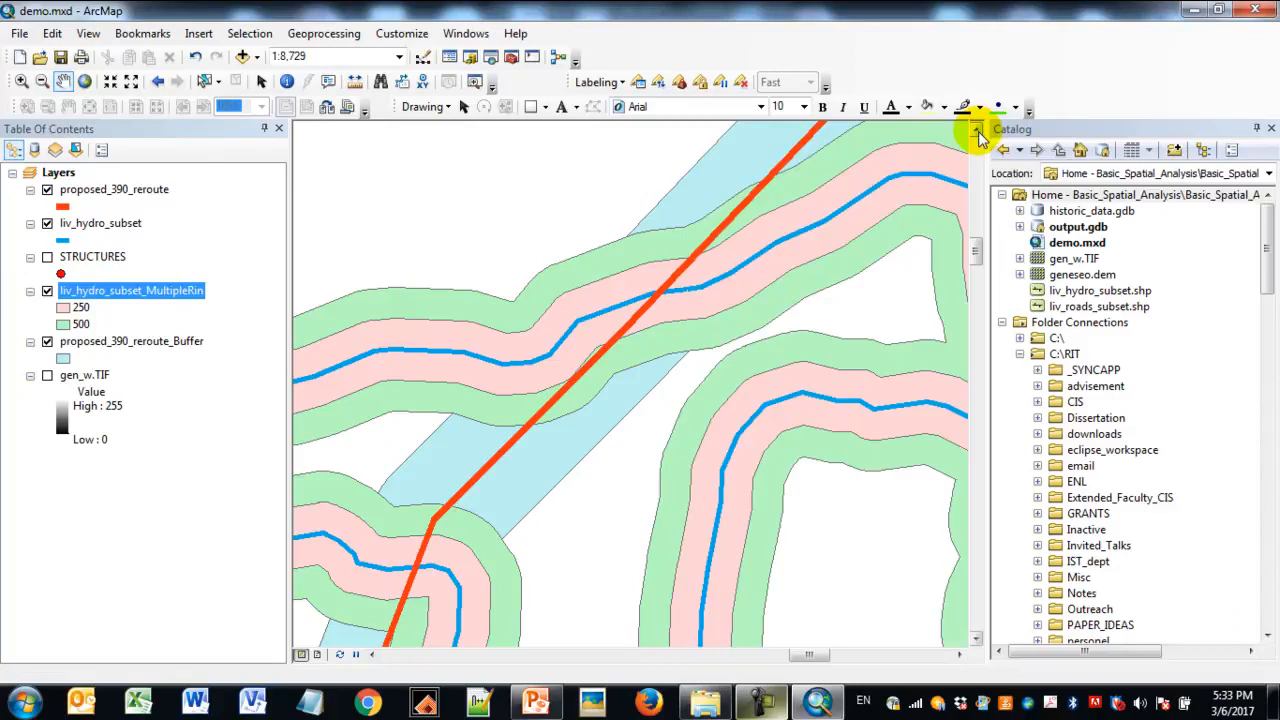
left_click_drag(988, 344, 1145, 333)
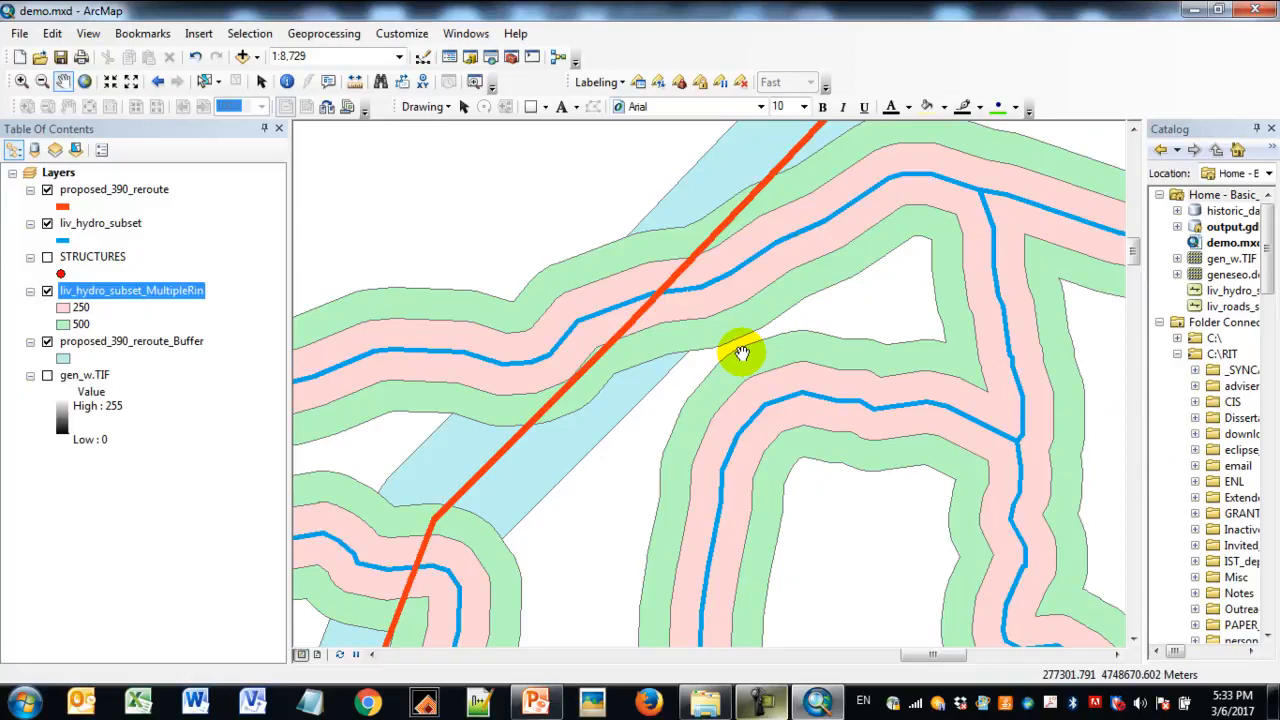
left_click(42, 81)
left_click_drag(534, 216, 837, 477)
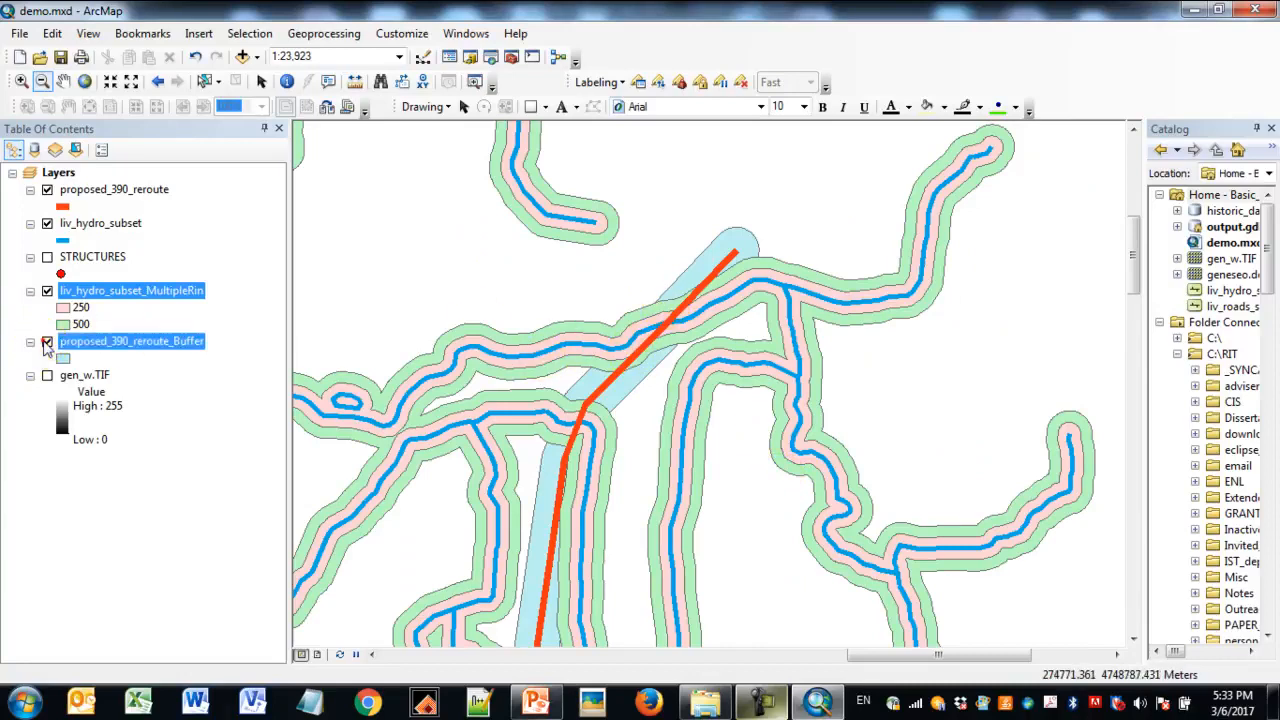
- Hide and redisplay the reroute and its buffer to view the hydro rings alone, and display the STRUCTURES layer
left_click(47, 341)
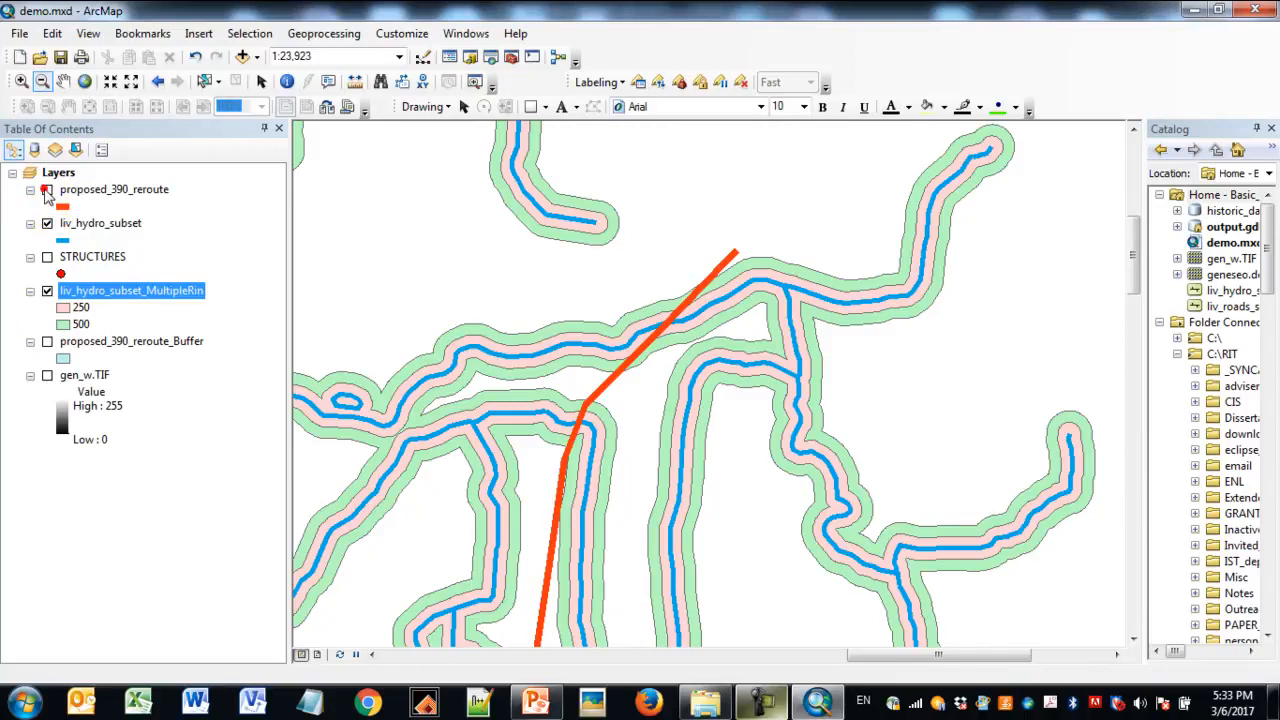
left_click(47, 190)
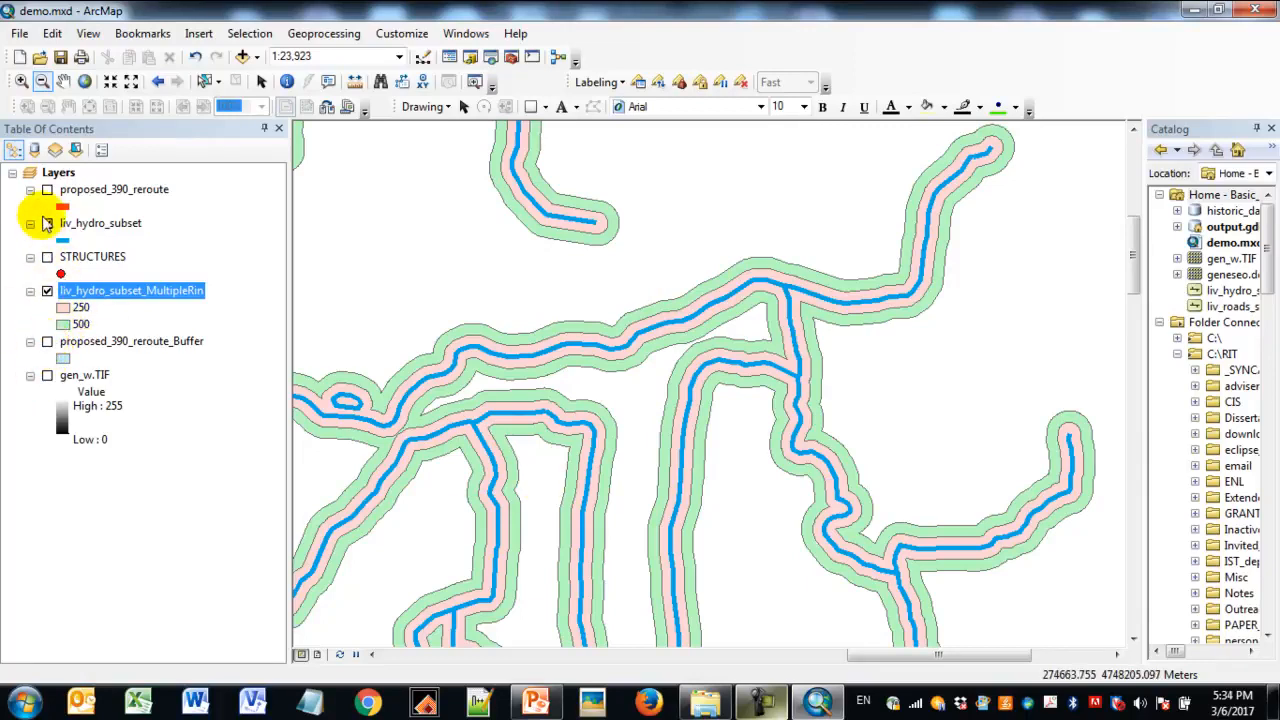
left_click(47, 341)
left_click(47, 189)
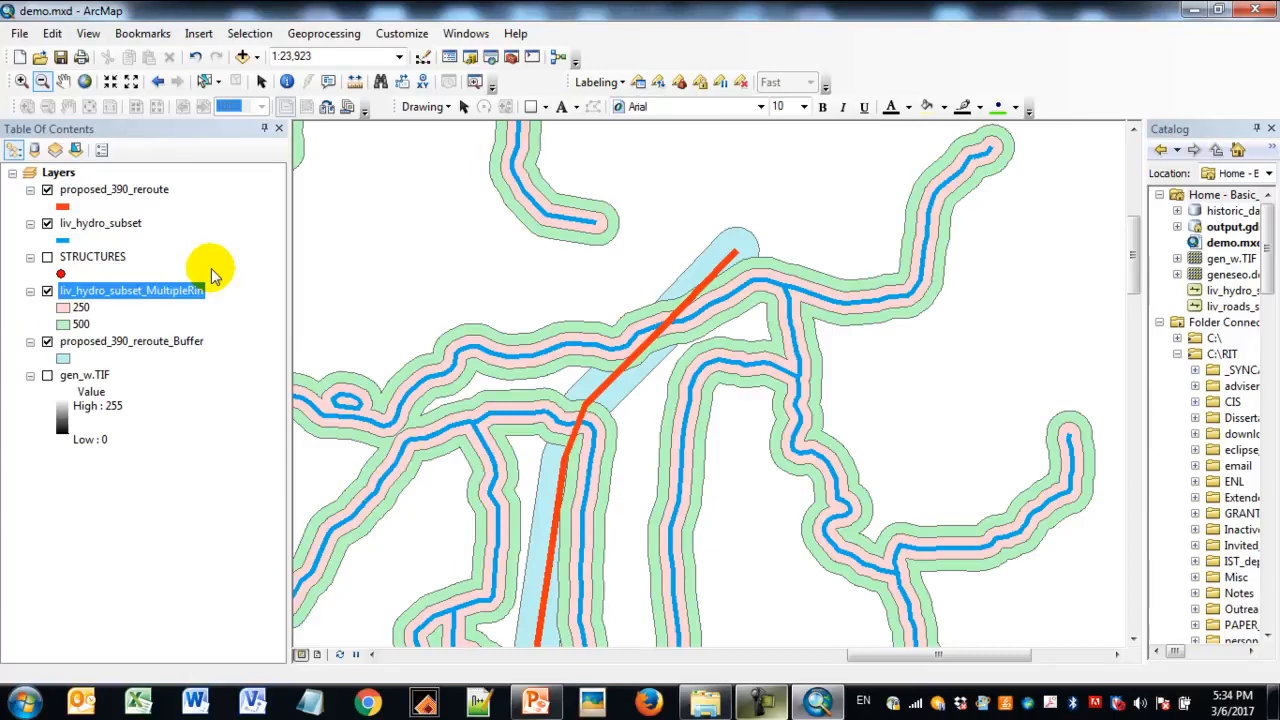
left_click(47, 257)
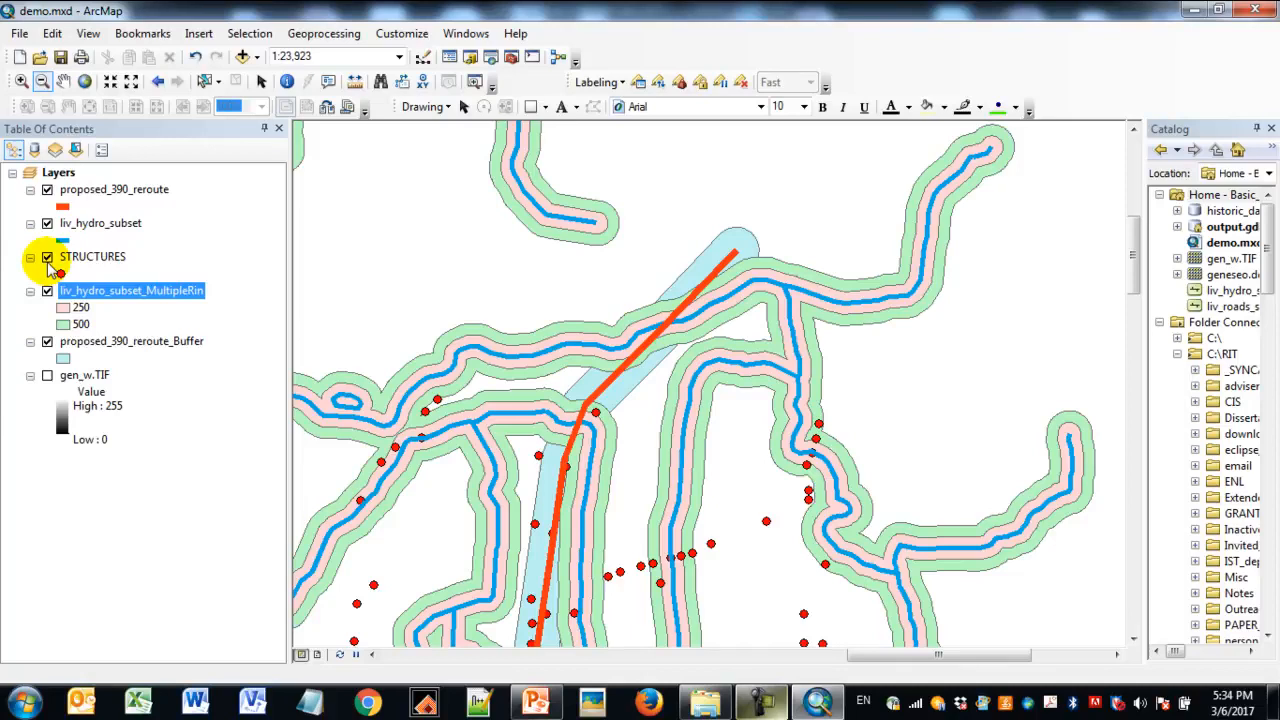
- Start the Buffer tool with STRUCTURES as the input features and check its output feature class path
left_click(95, 260)
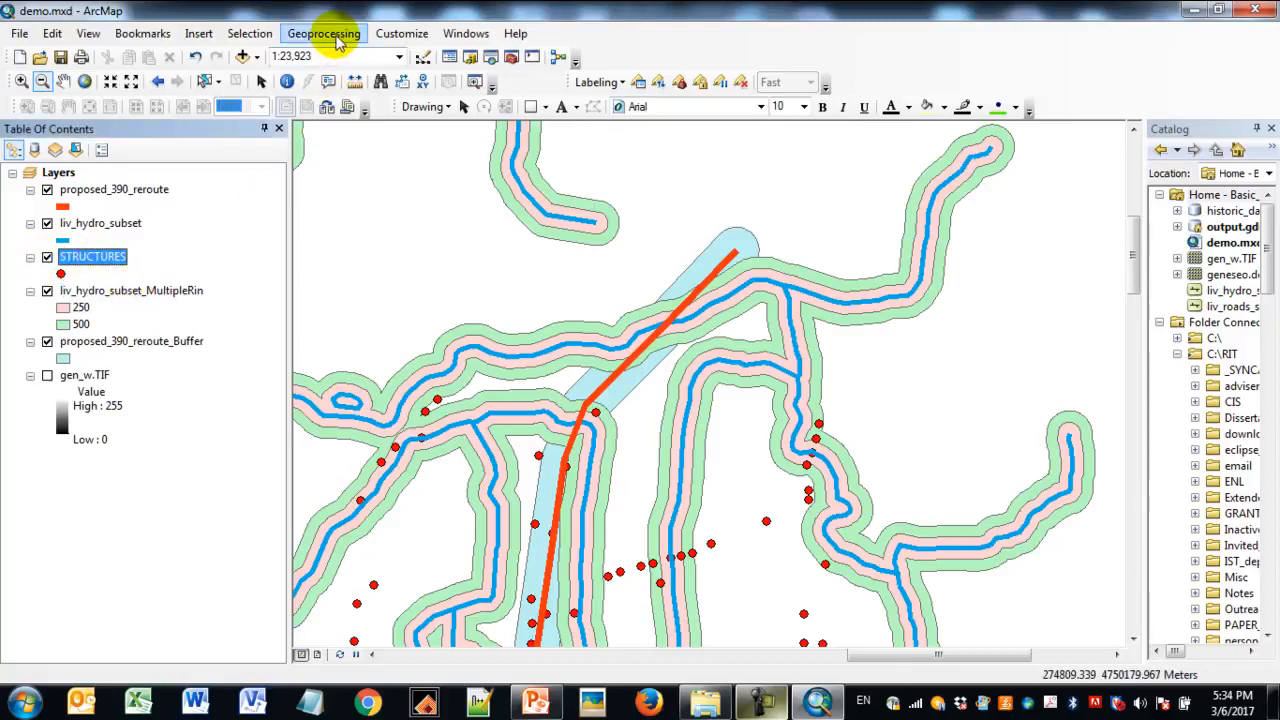
left_click(336, 36)
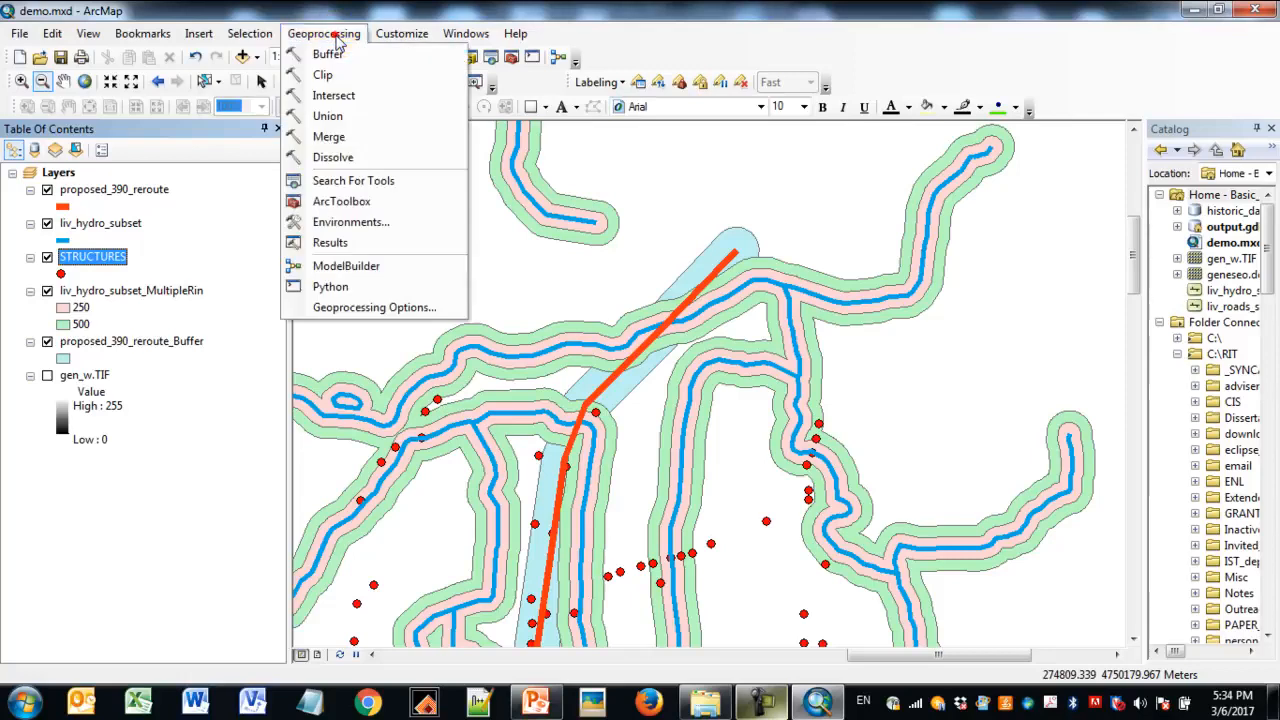
left_click(336, 51)
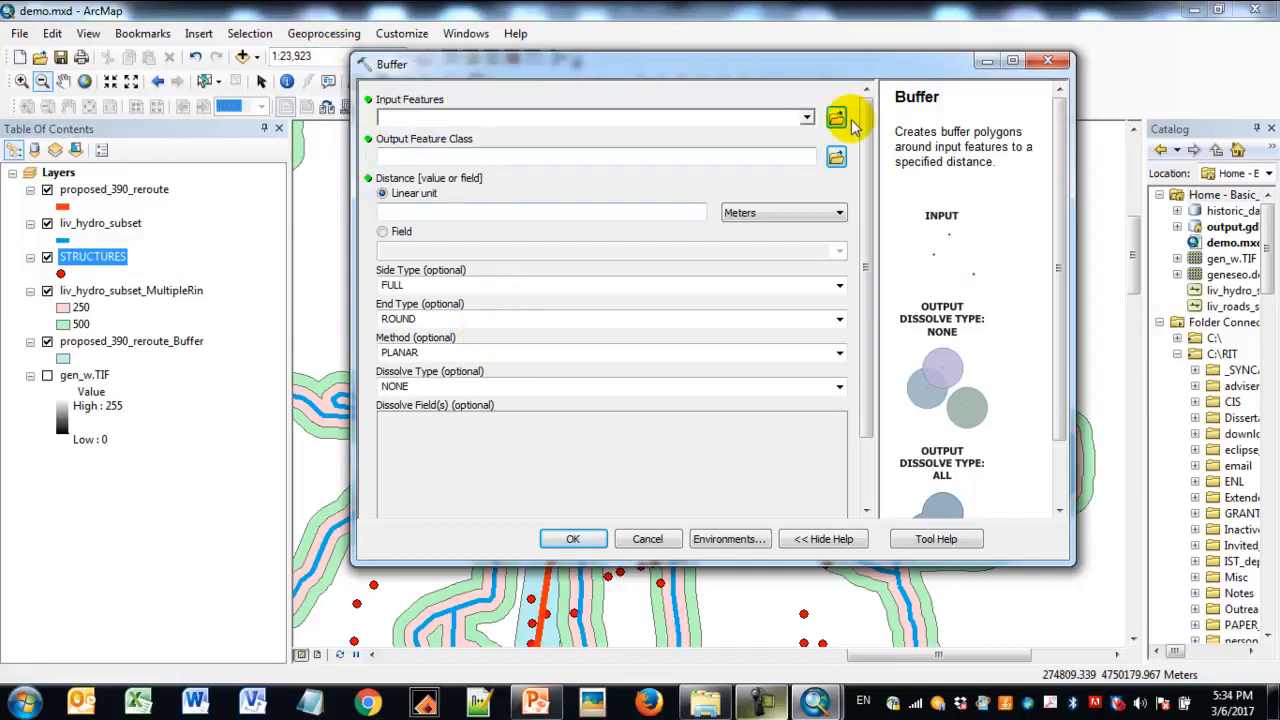
left_click(807, 120)
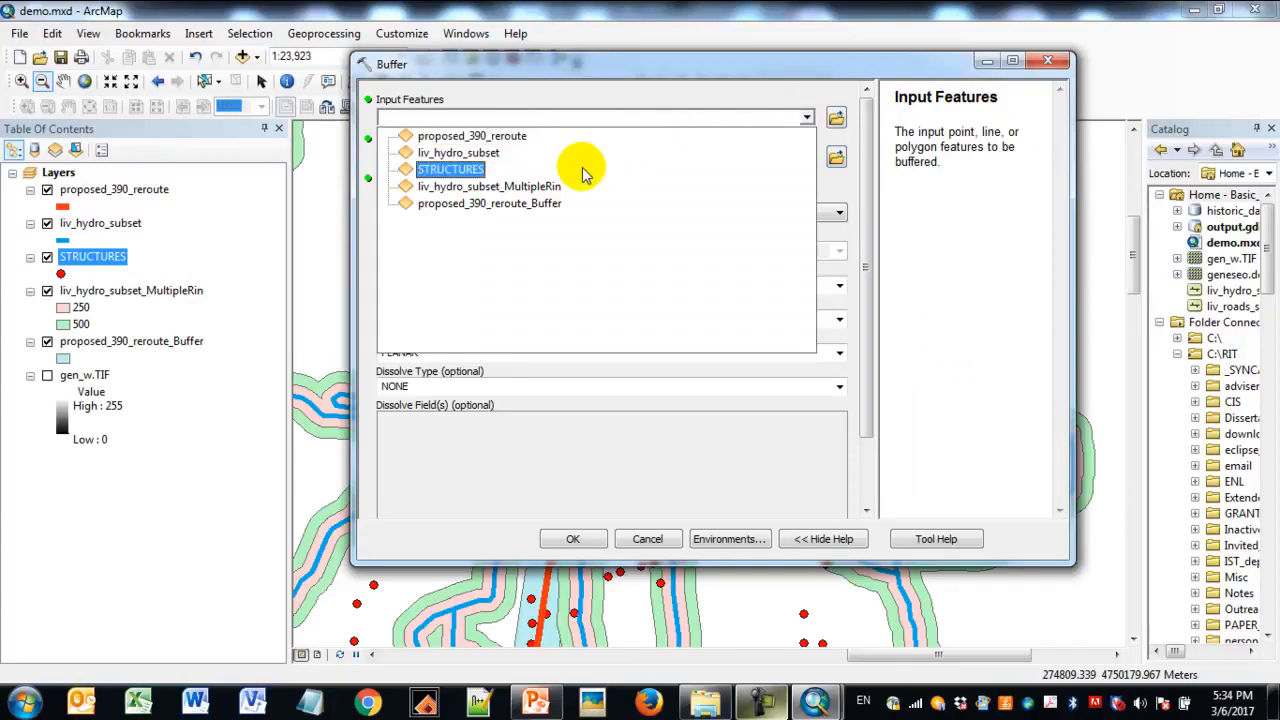
left_click(583, 169)
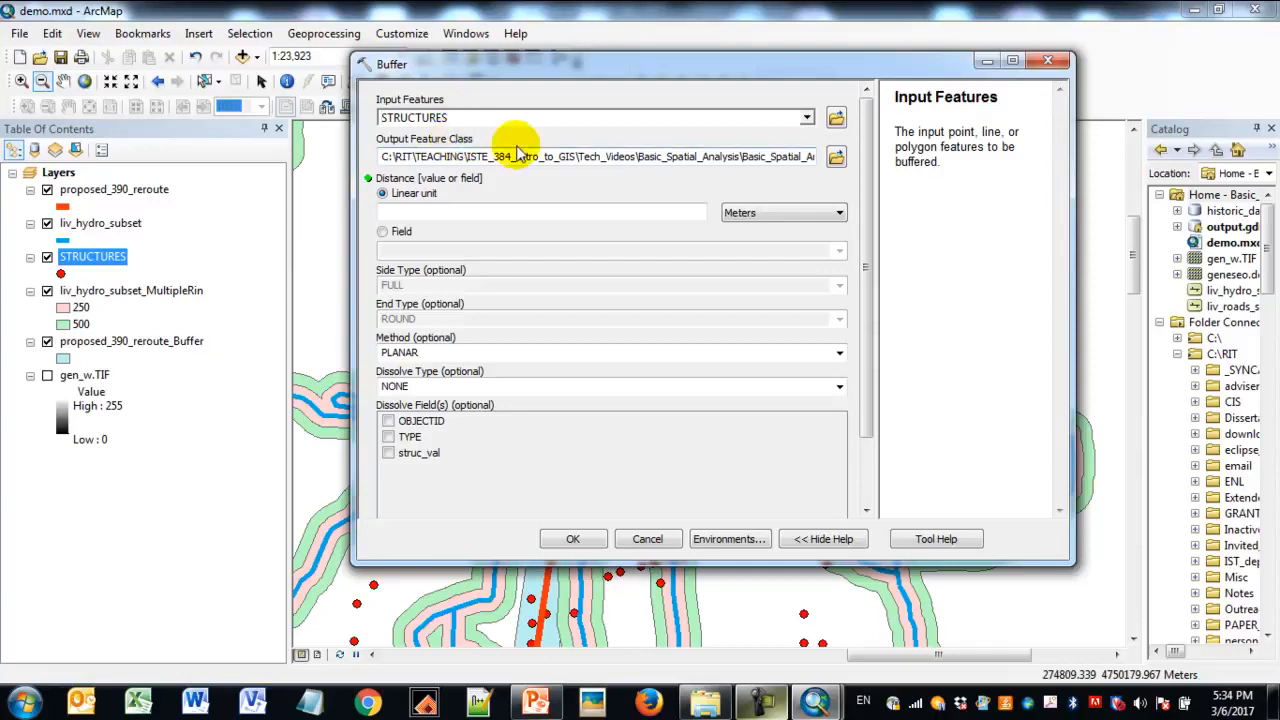
left_click(757, 157)
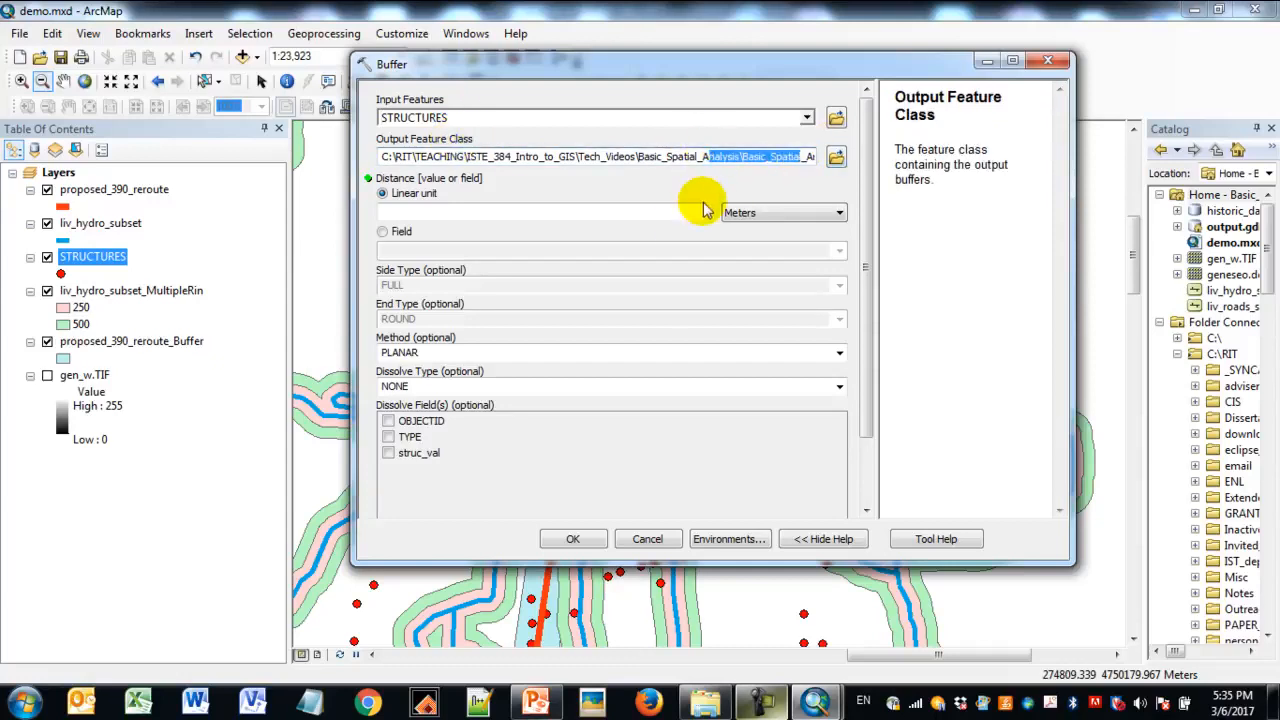
- Set the buffer distance to a linear unit of 1000 feet
left_click(679, 212)
type("1")
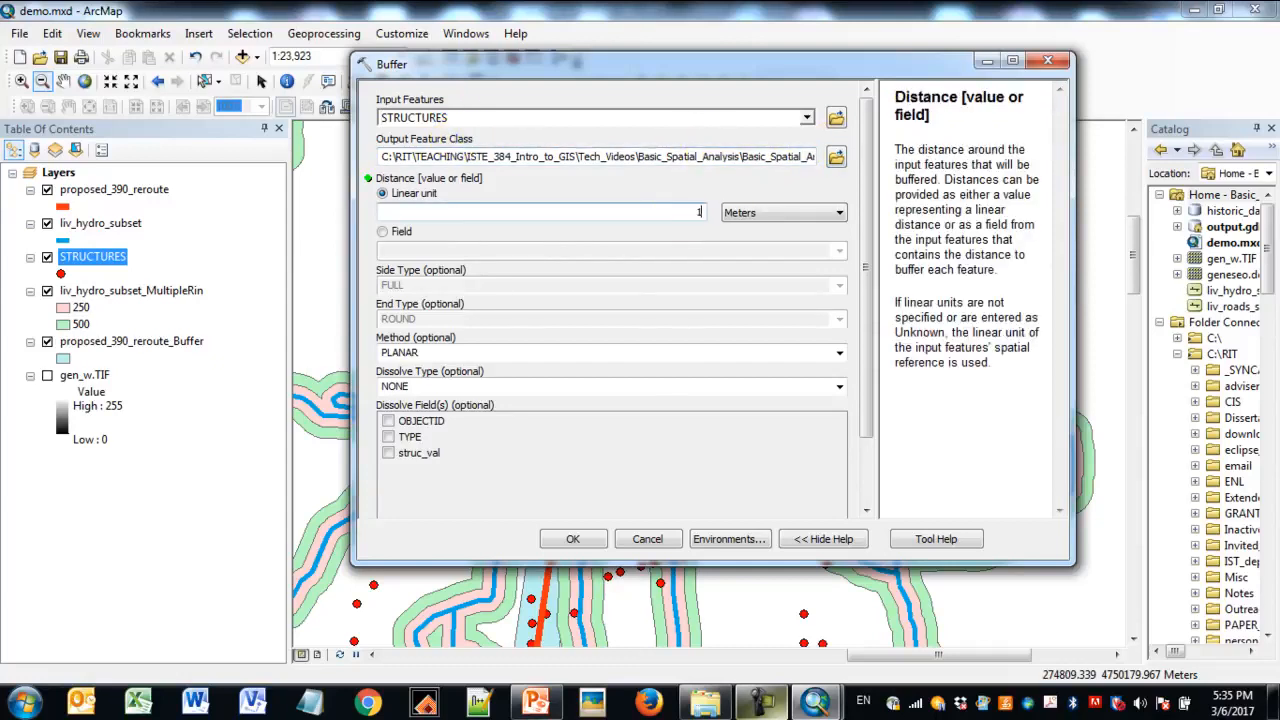
type("000")
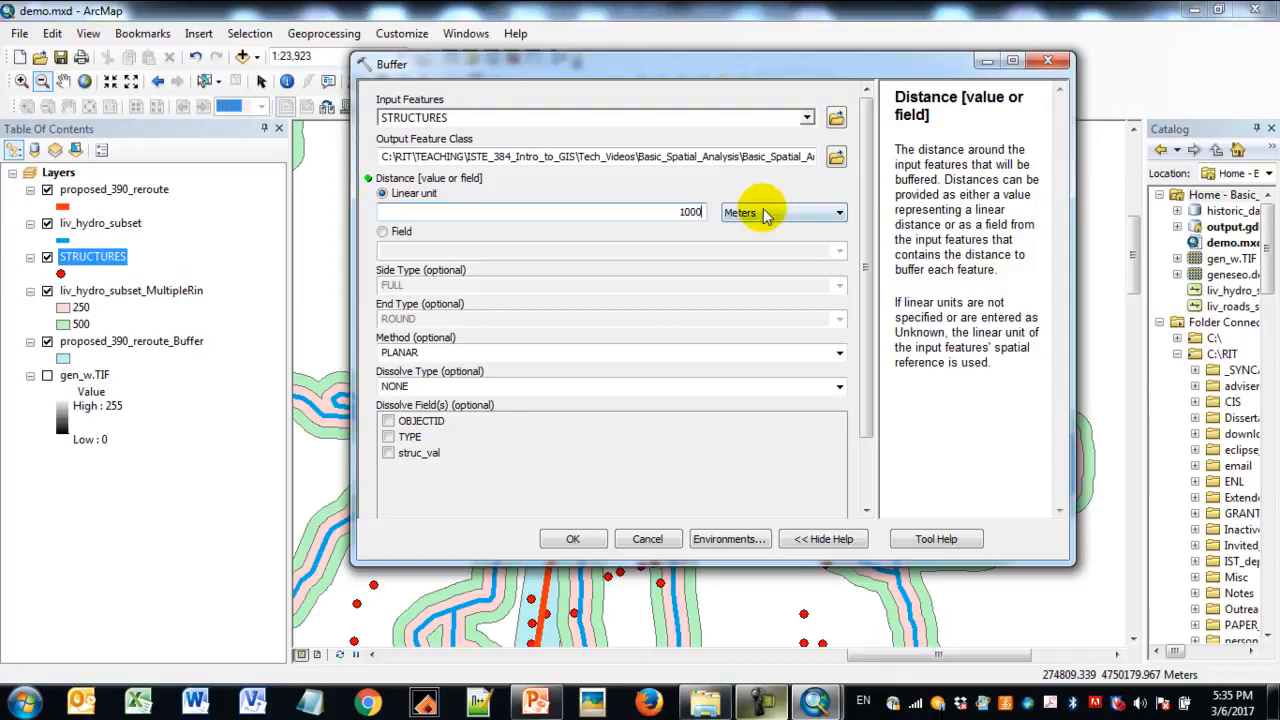
left_click(760, 212)
left_click(768, 268)
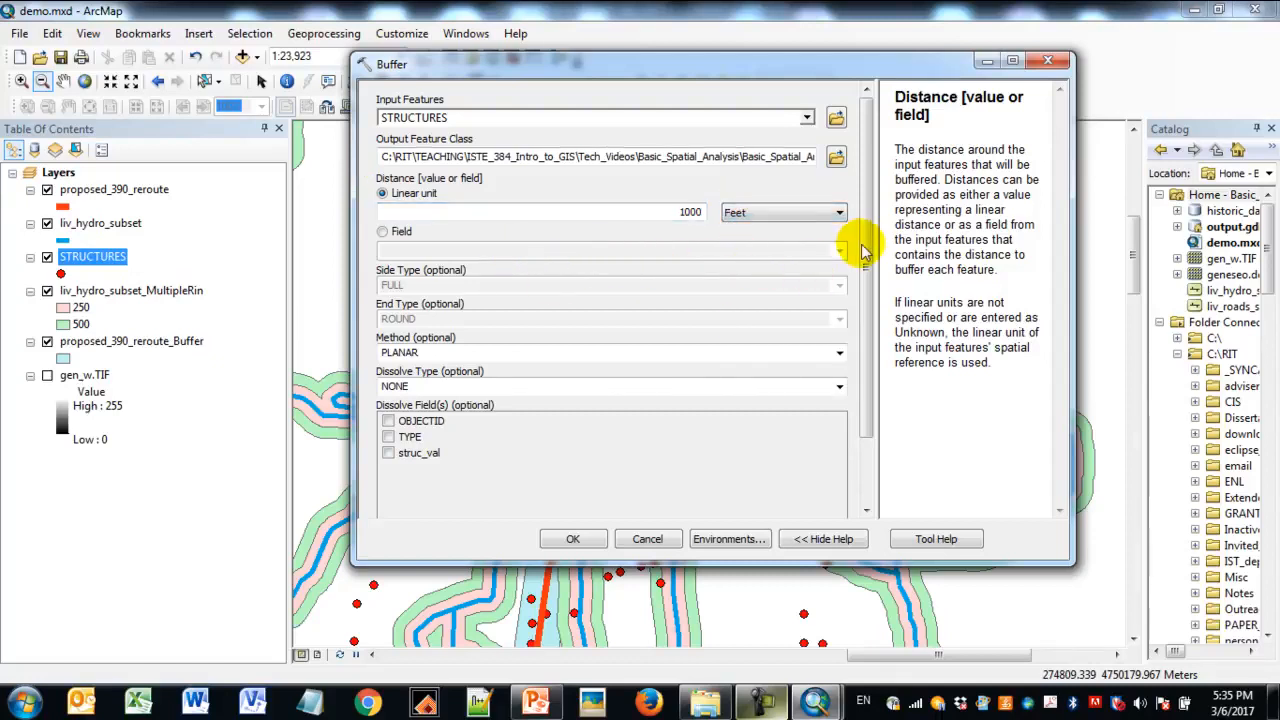
- Review the dissolve options against the map, leave the dissolve type at NONE and run the structures buffer
left_click_drag(862, 225, 863, 280)
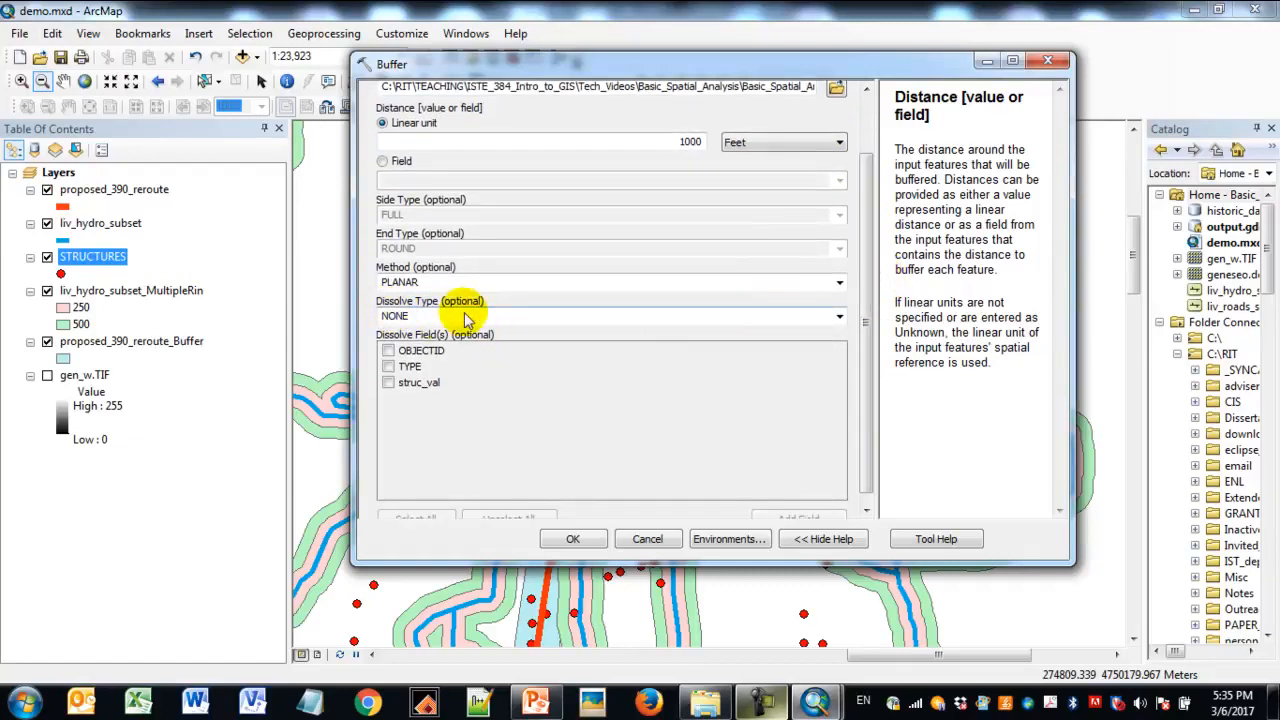
left_click(541, 314)
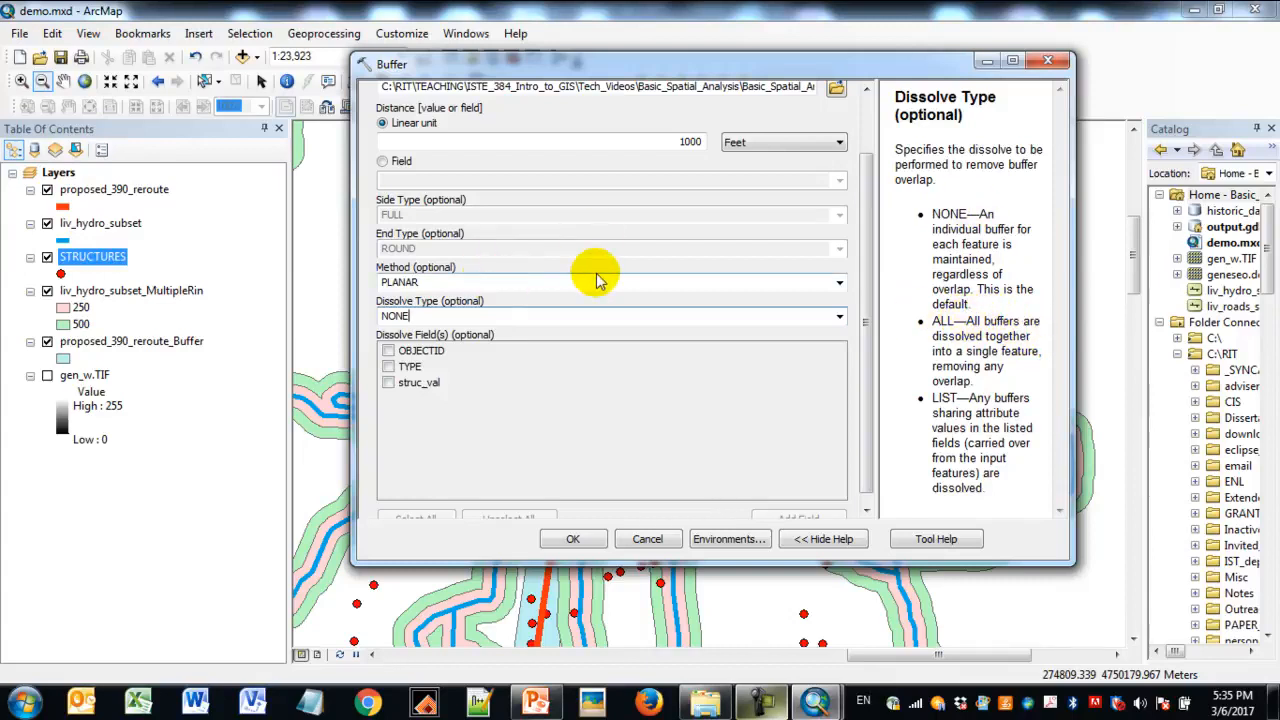
left_click_drag(506, 72, 855, 58)
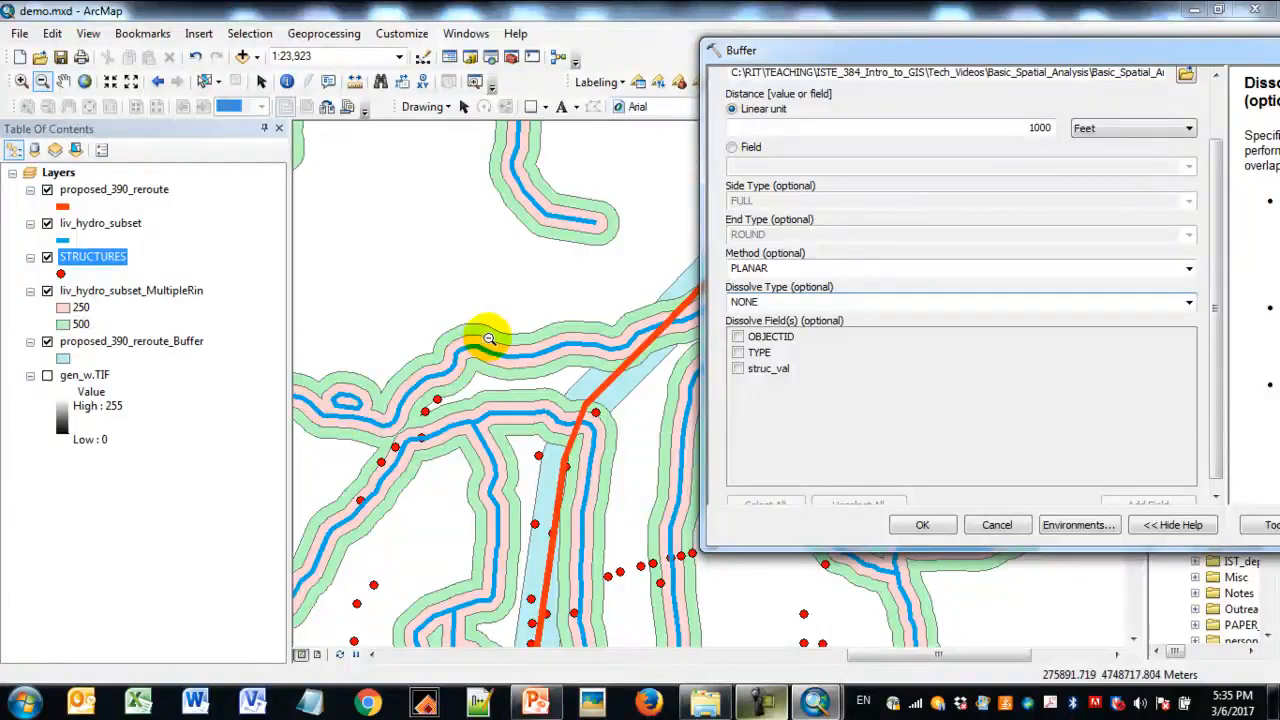
left_click(1035, 53)
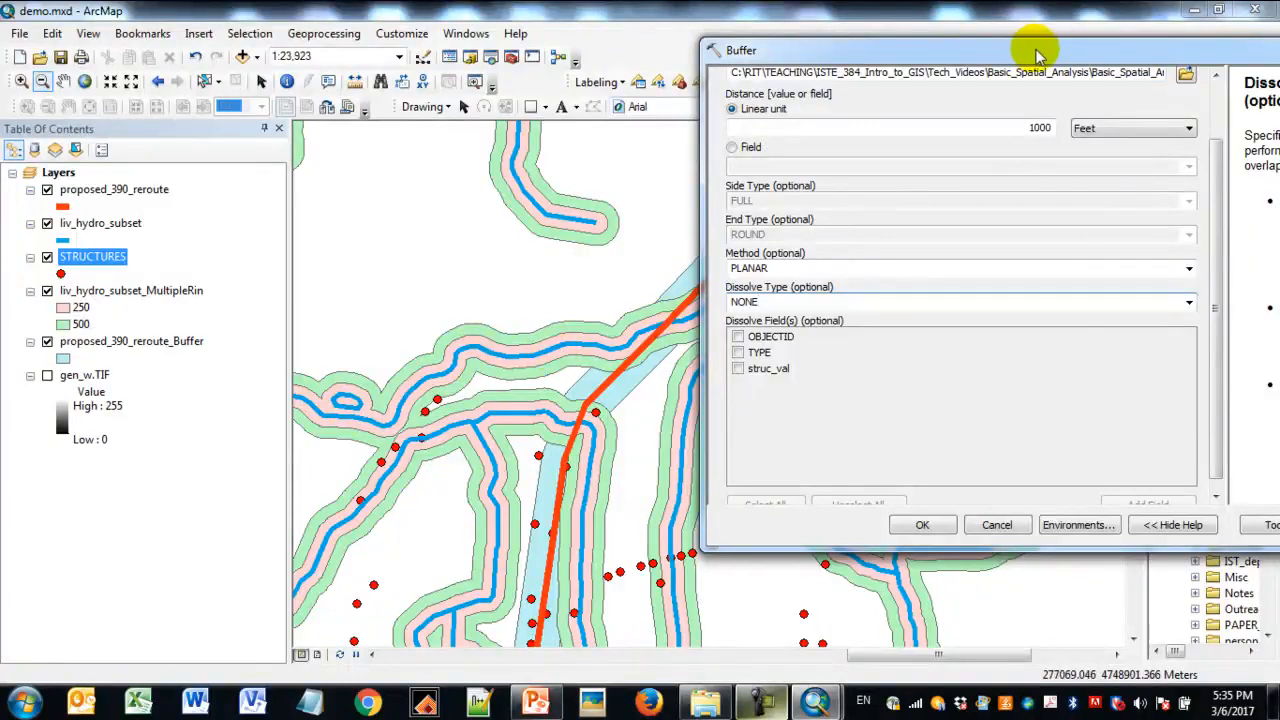
left_click_drag(1035, 53, 765, 50)
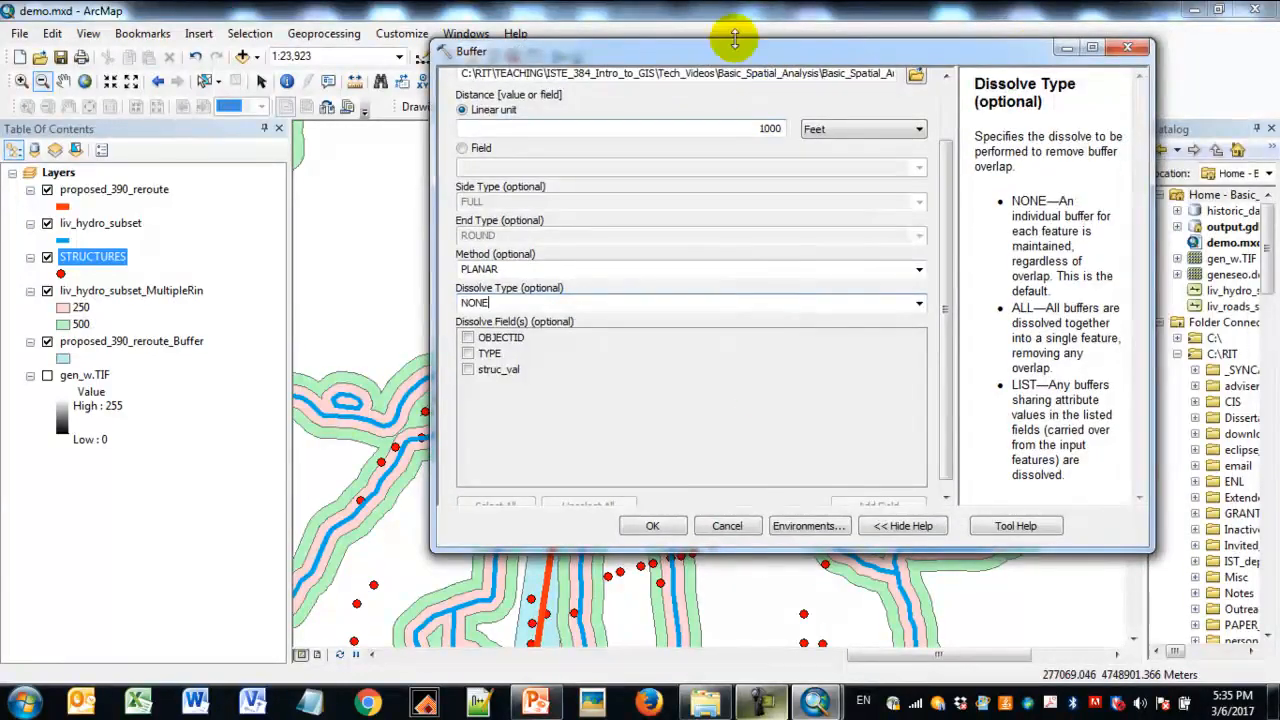
left_click(652, 530)
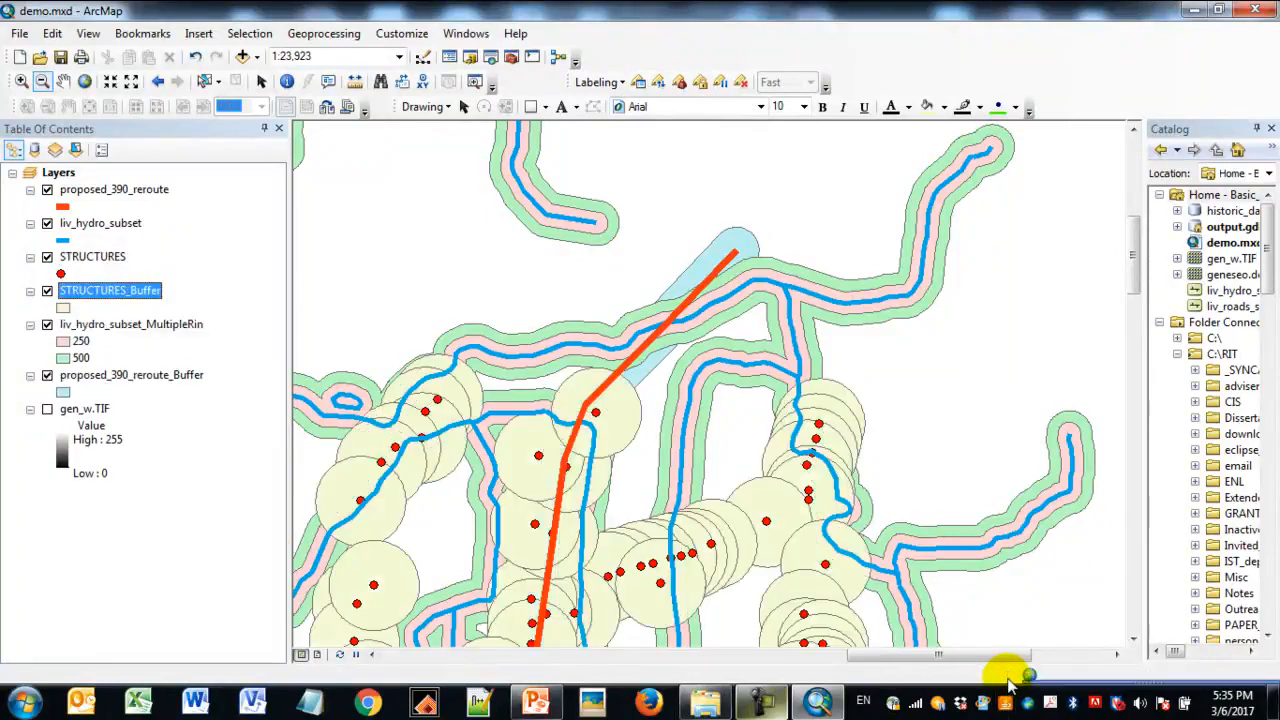
- Examine the overlapping structure buffers up close and the struc_val field in the STRUCTURES_Buffer attribute table
left_click(23, 83)
left_click_drag(534, 420, 854, 594)
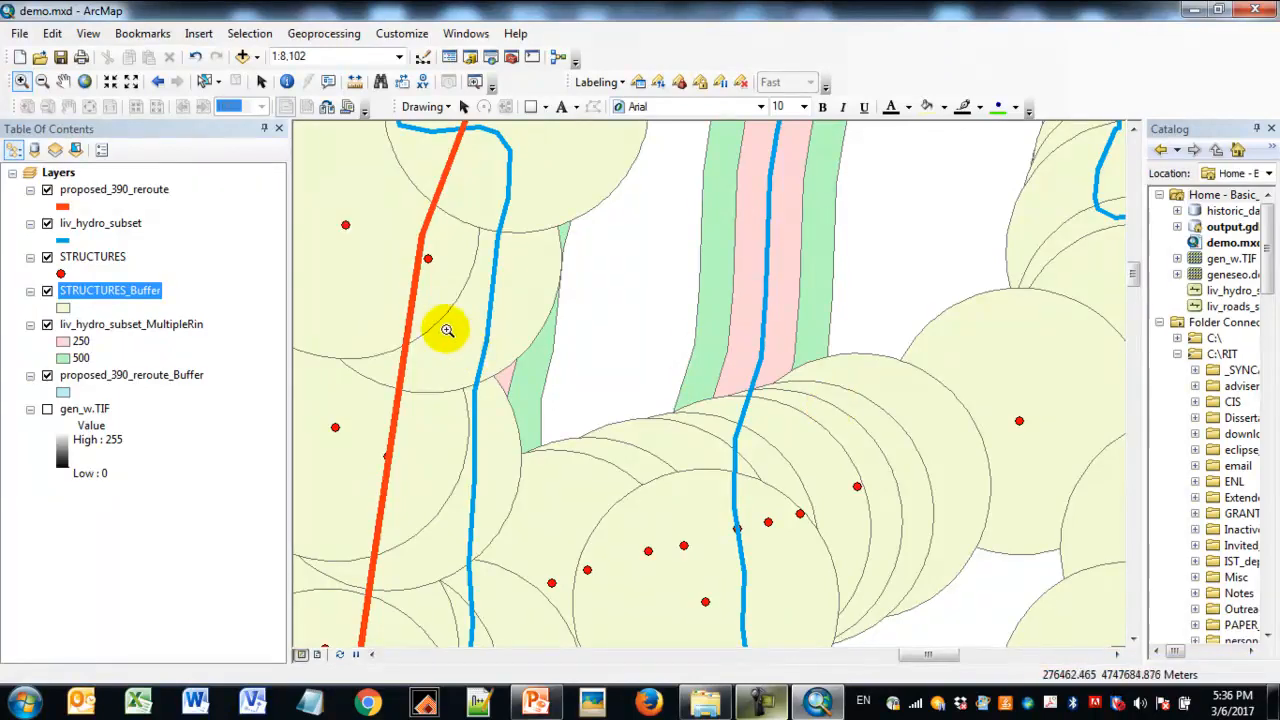
right_click(95, 290)
left_click(135, 331)
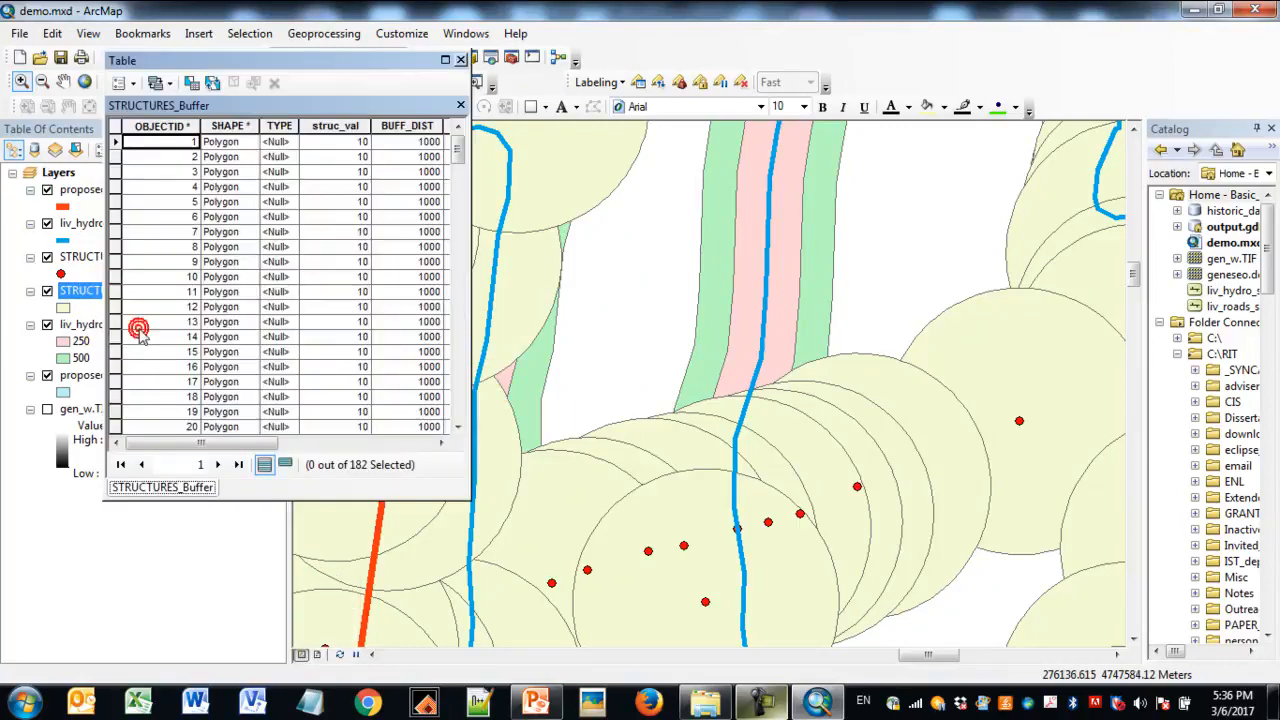
left_click_drag(205, 443, 270, 452)
left_click(272, 127)
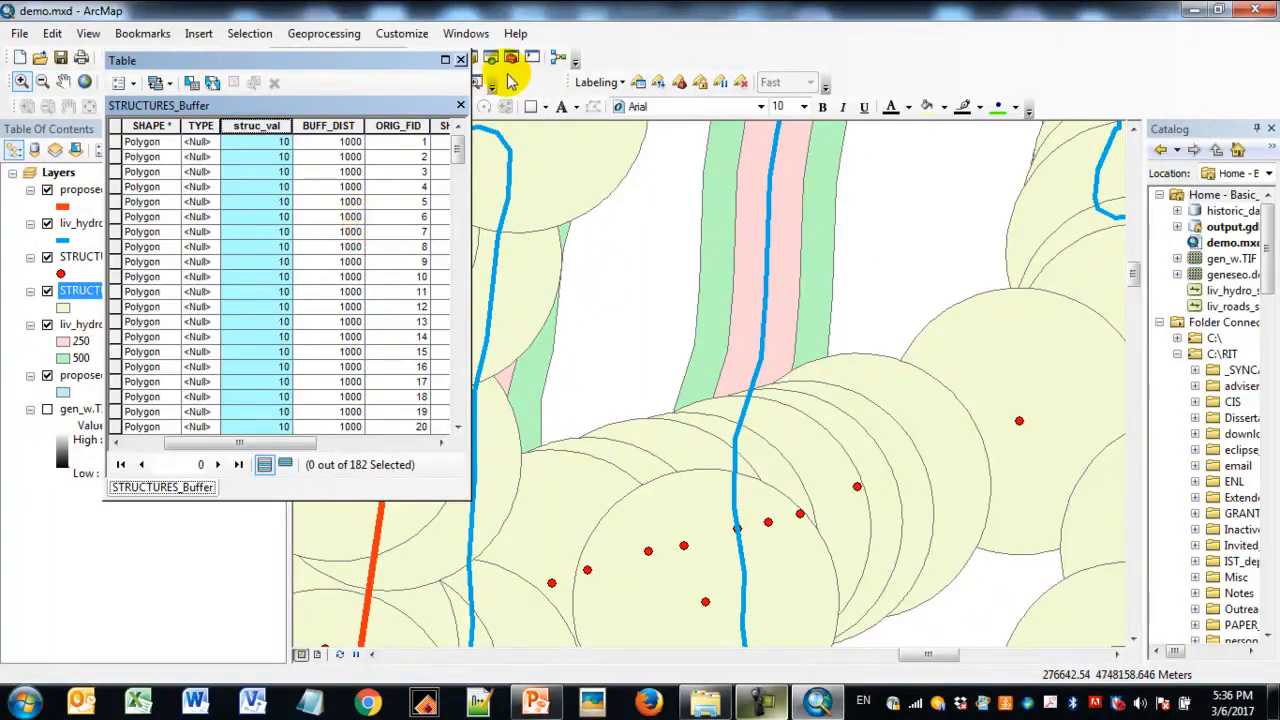
left_click(461, 60)
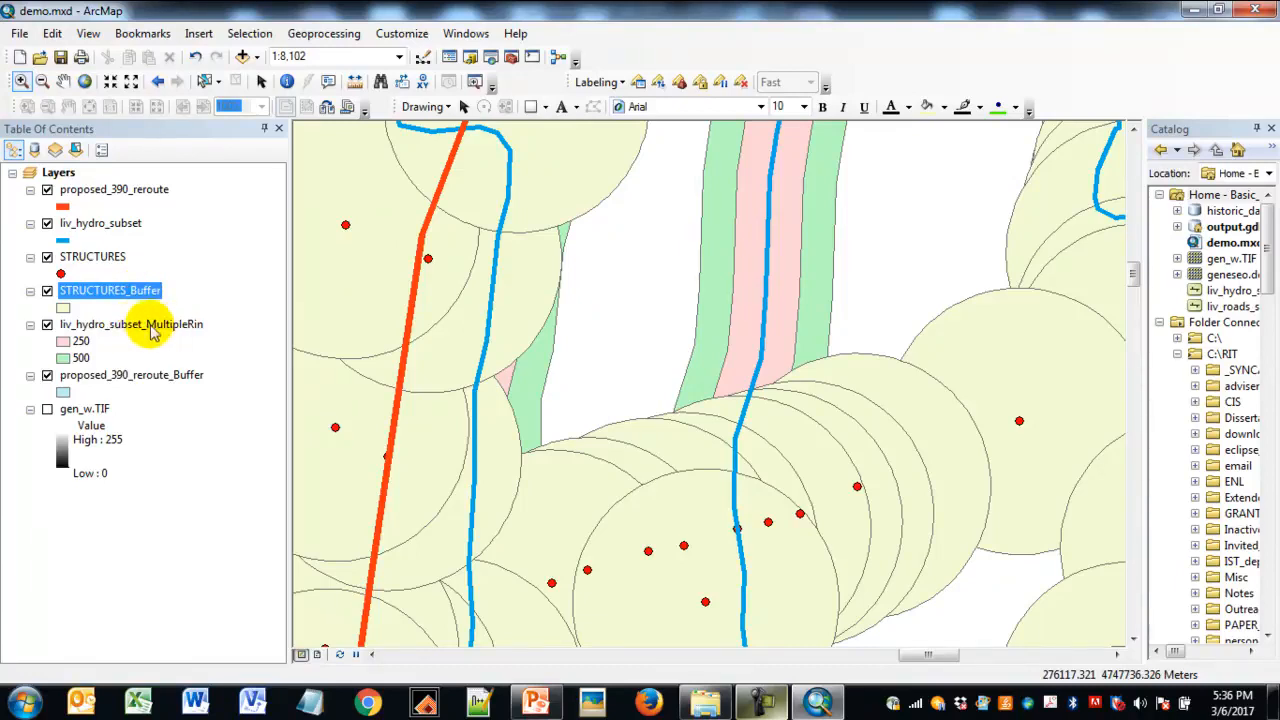
- Hide the STRUCTURES, liv_hydro_subset, proposed_390_reroute and proposed_390_reroute_Buffer layers
left_click(47, 257)
left_click(47, 223)
left_click(47, 191)
left_click(47, 191)
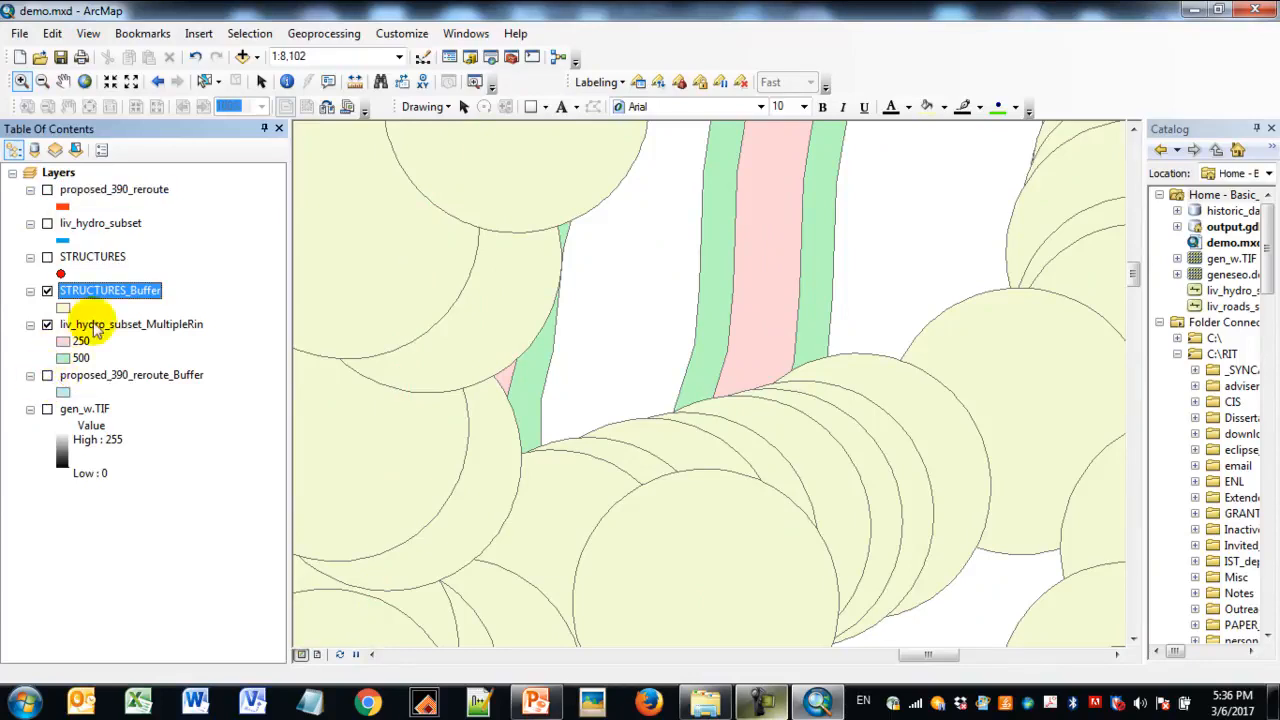
- Zoom to the full extent of STRUCTURES_Buffer and place the hydro multiple ring layer above it in the drawing order
right_click(148, 280)
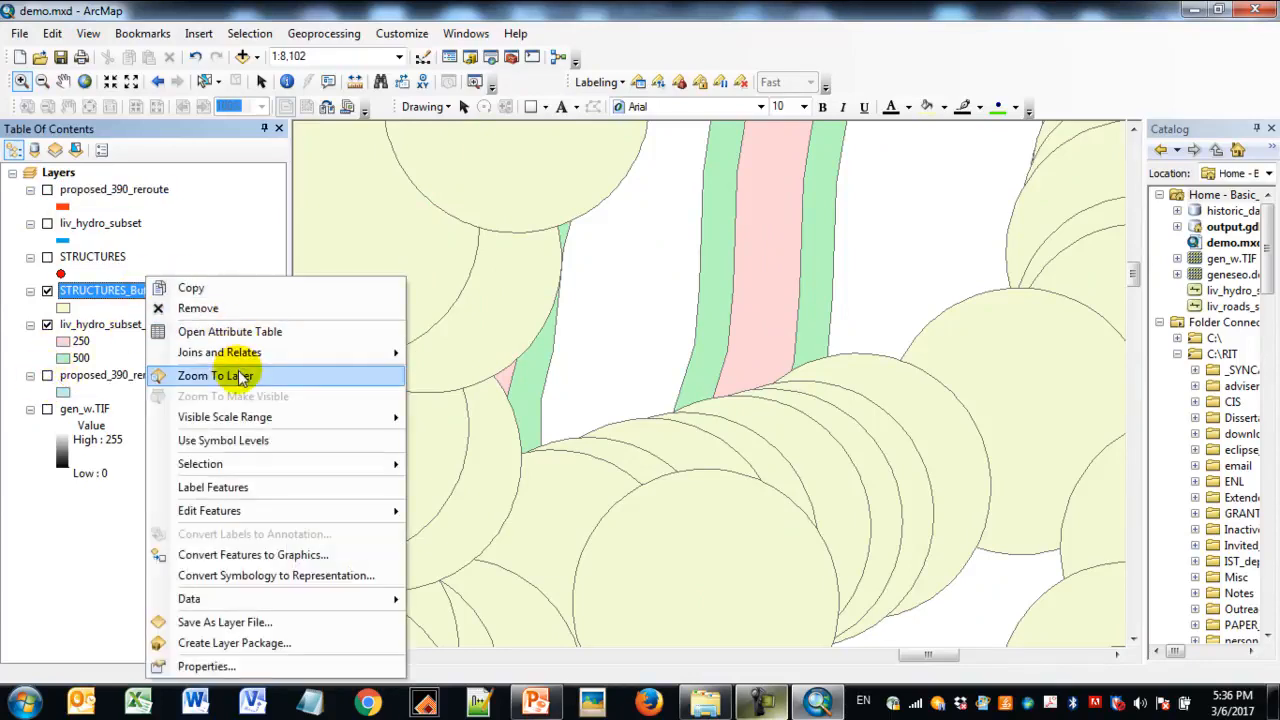
left_click(240, 375)
left_click_drag(163, 325, 167, 283)
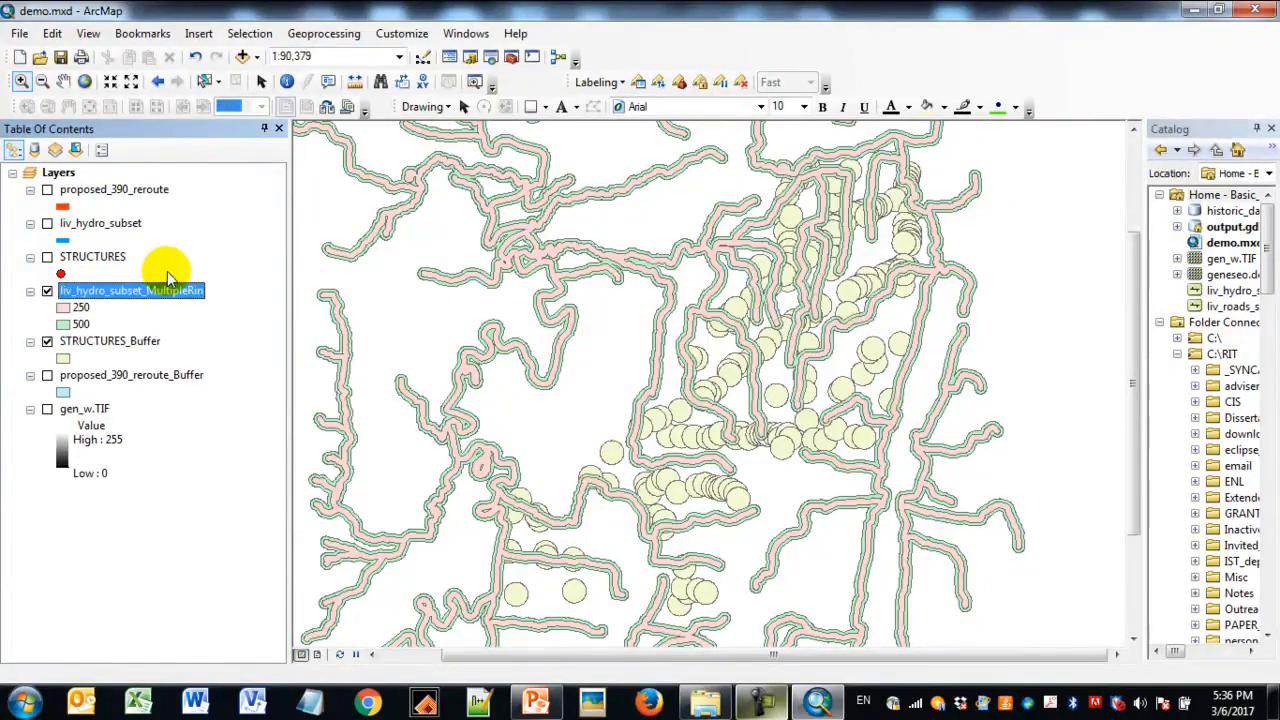
- Show the proposed reroute briefly over the buffers, hide it again and inspect where stream rings and structure buffers overlap
left_click(48, 192, "ctrl")
left_click(47, 190)
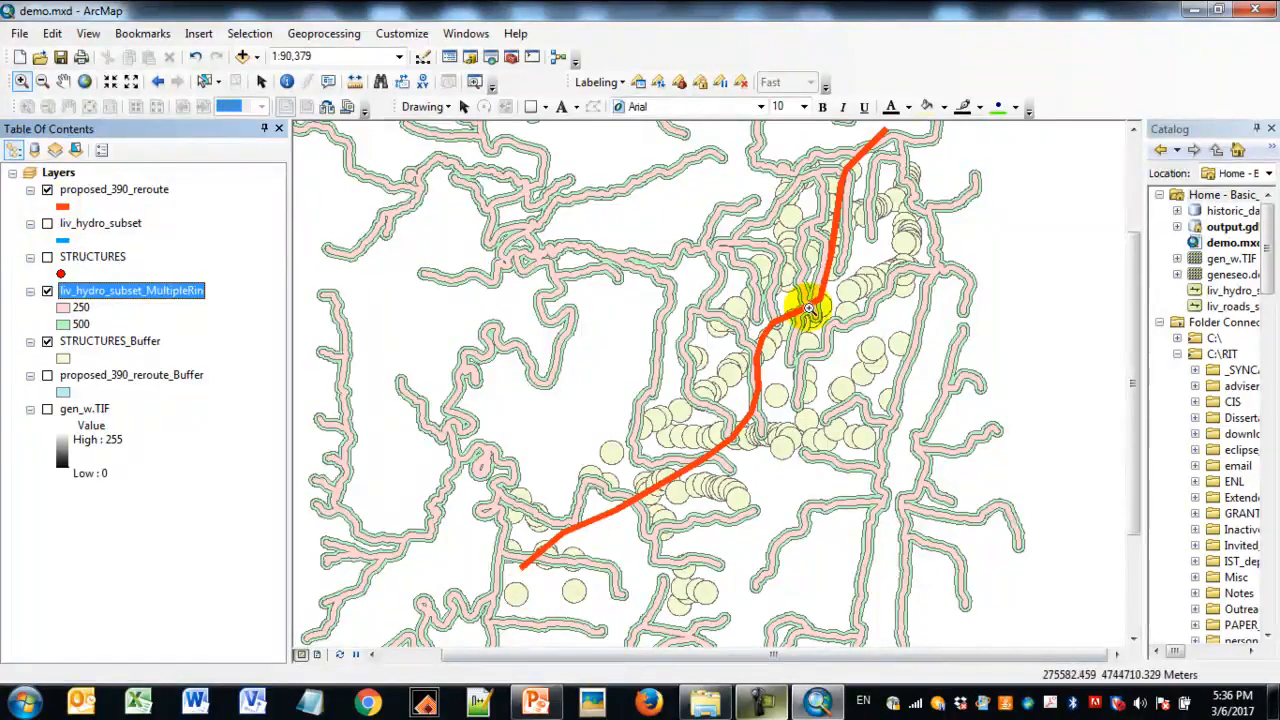
left_click(47, 190)
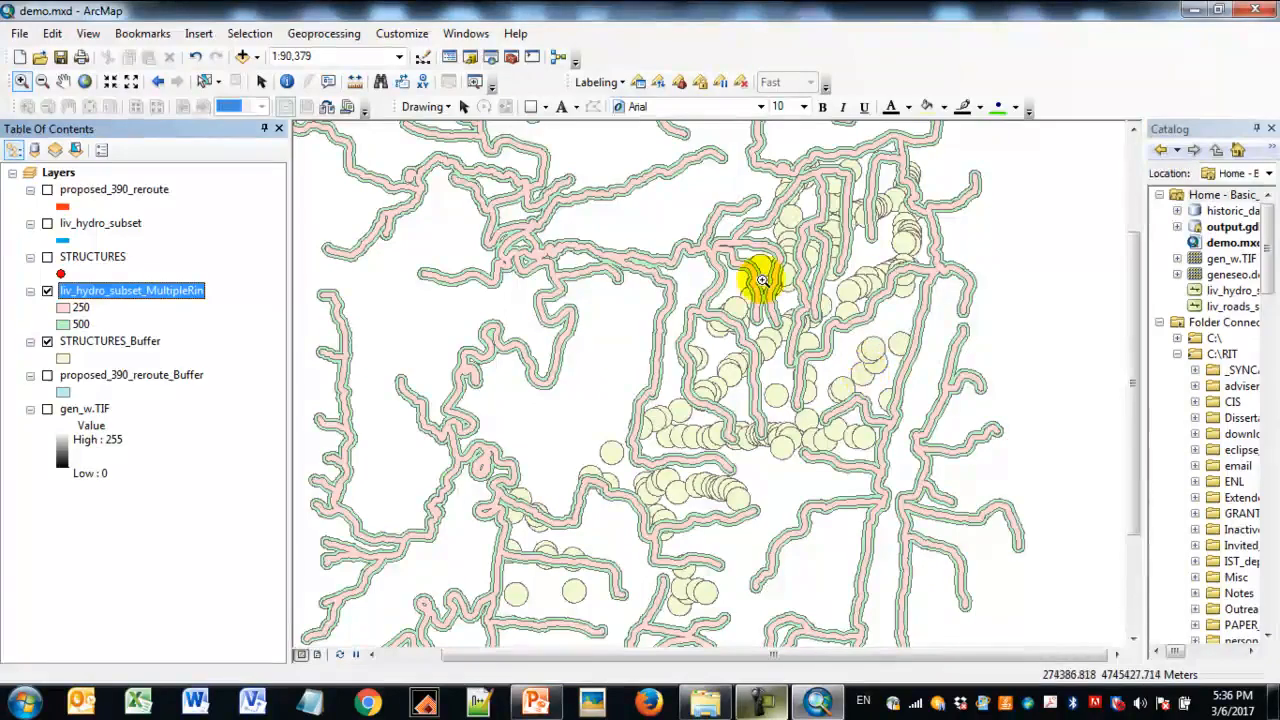
left_click_drag(738, 236, 859, 349)
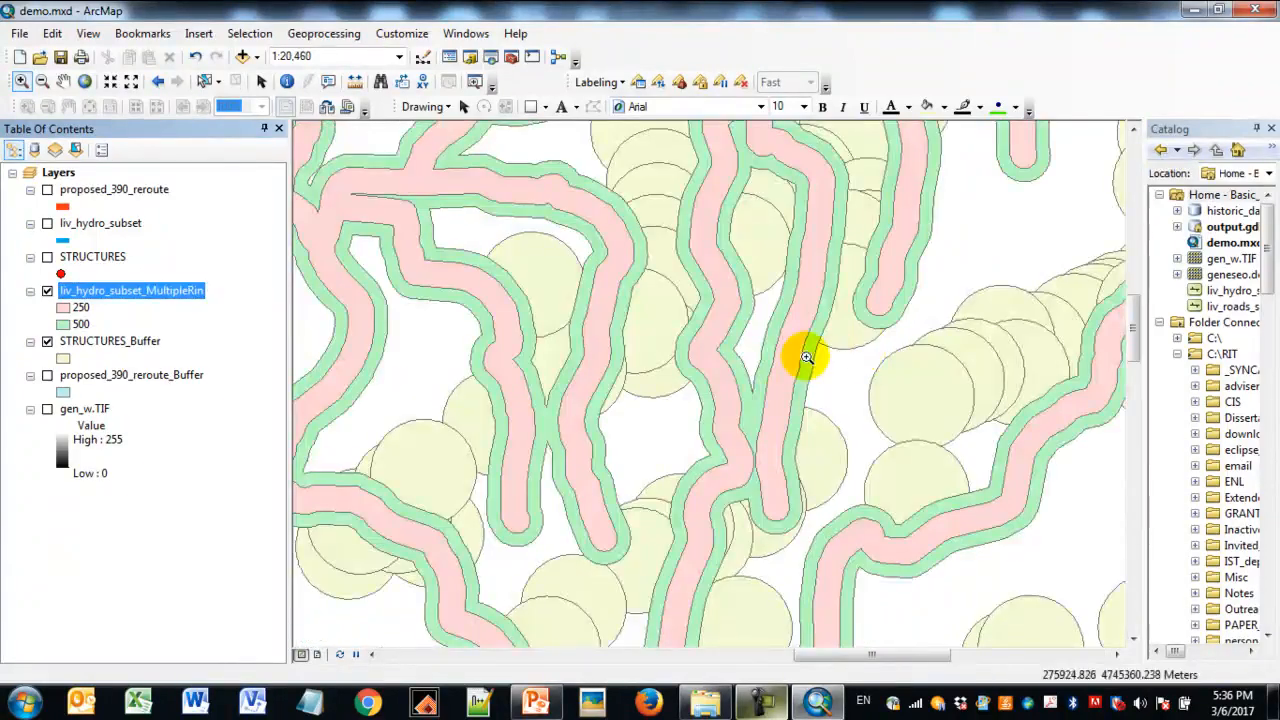
- Display the liv_hydro_subset and STRUCTURES layers over the overlapping buffers
left_click(47, 225)
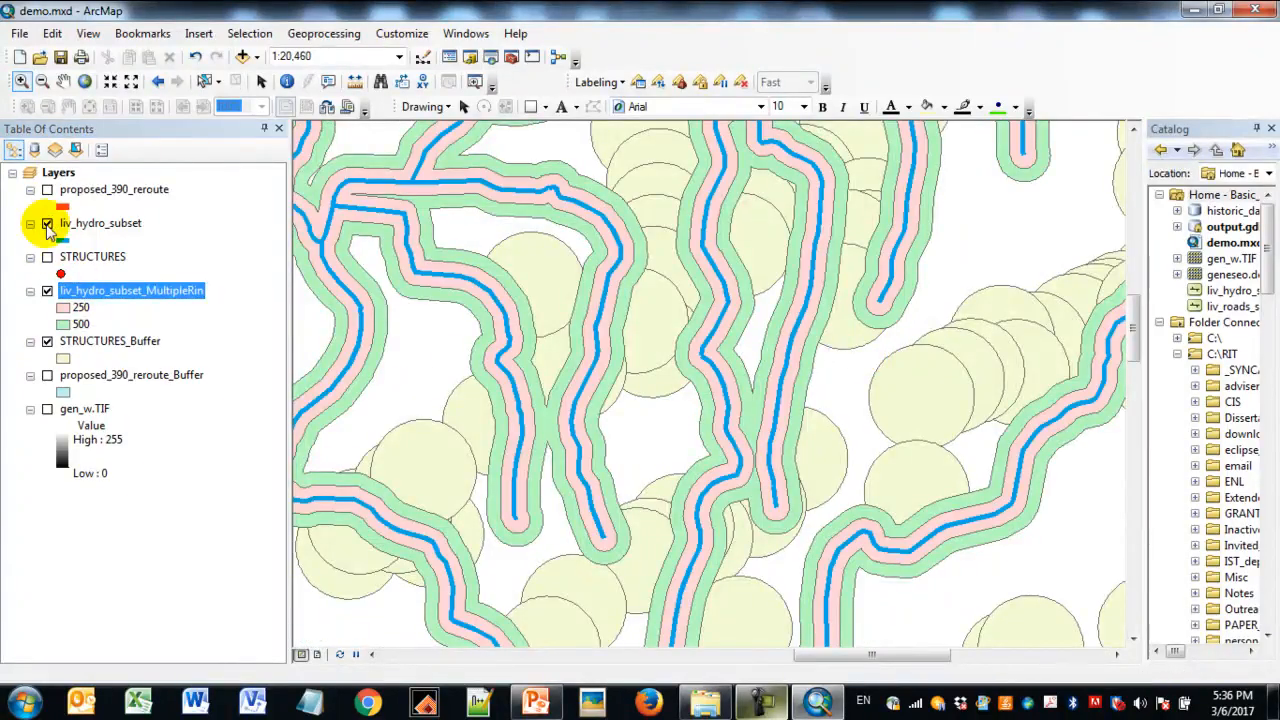
left_click(47, 258)
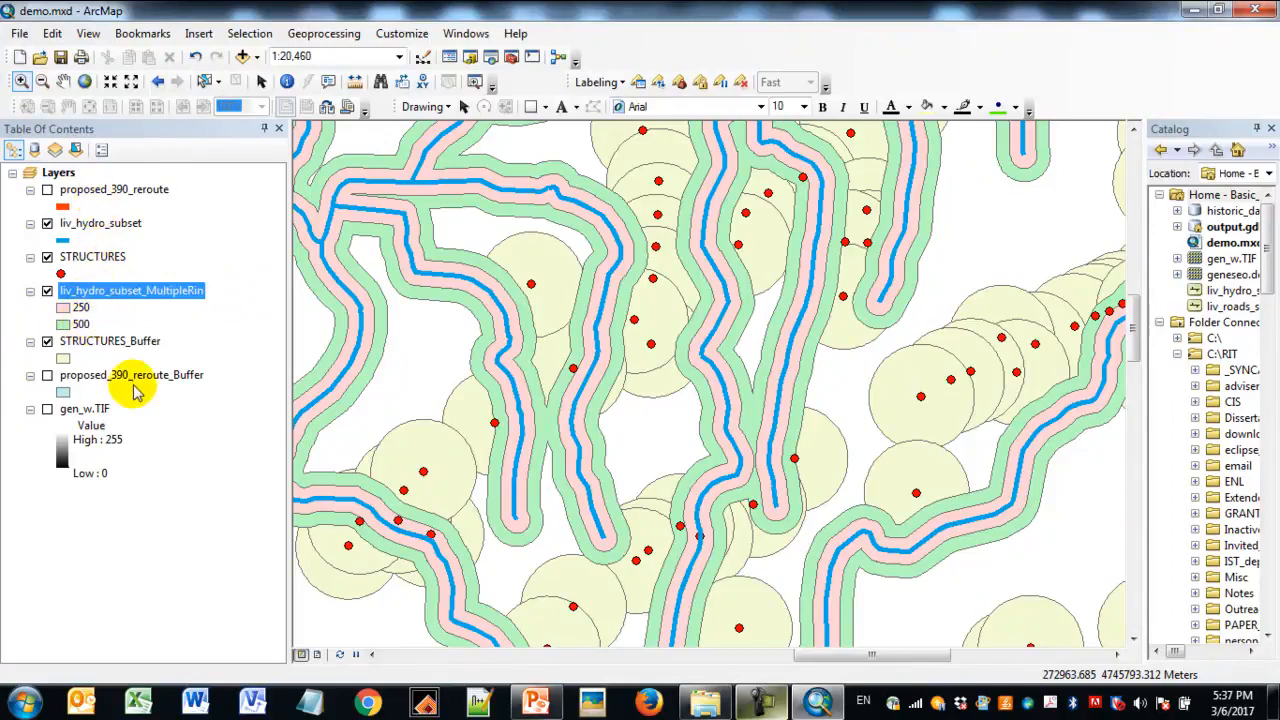
left_click(115, 341)
left_click(132, 290)
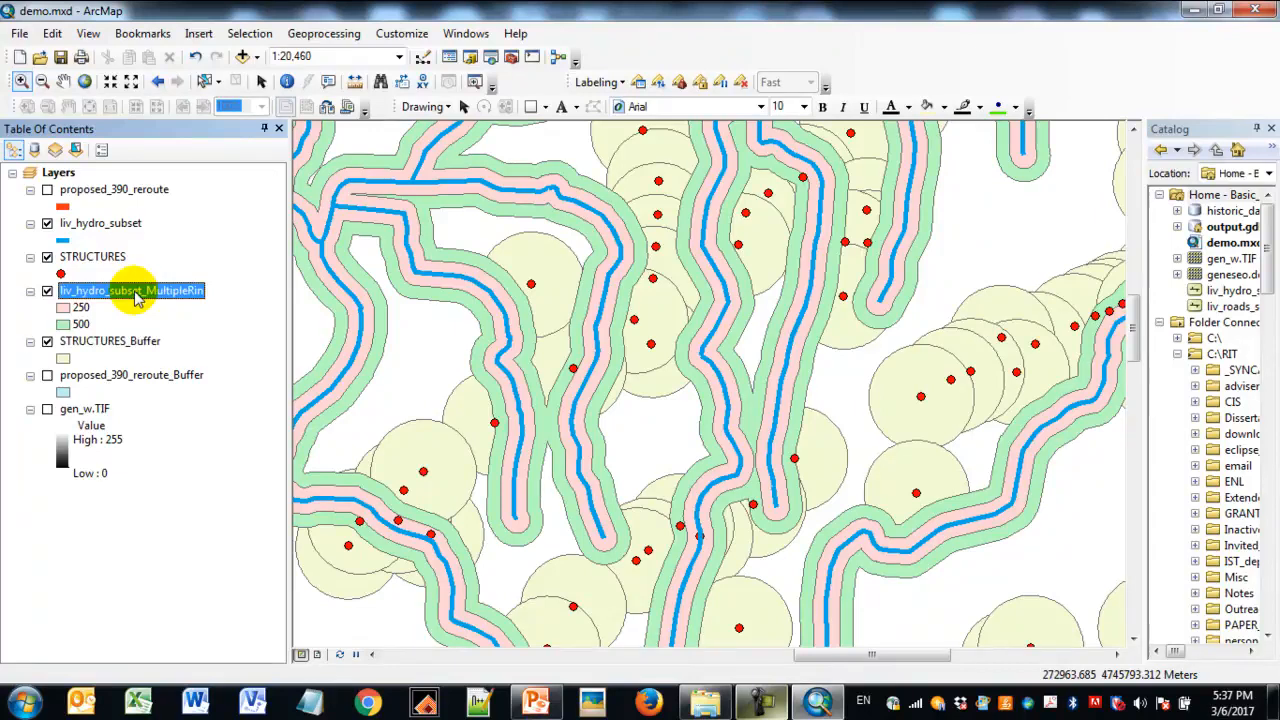
- Start the Union tool and add liv_hydro_subset_MultipleRin and STRUCTURES_Buffer as its input features
left_click(340, 38)
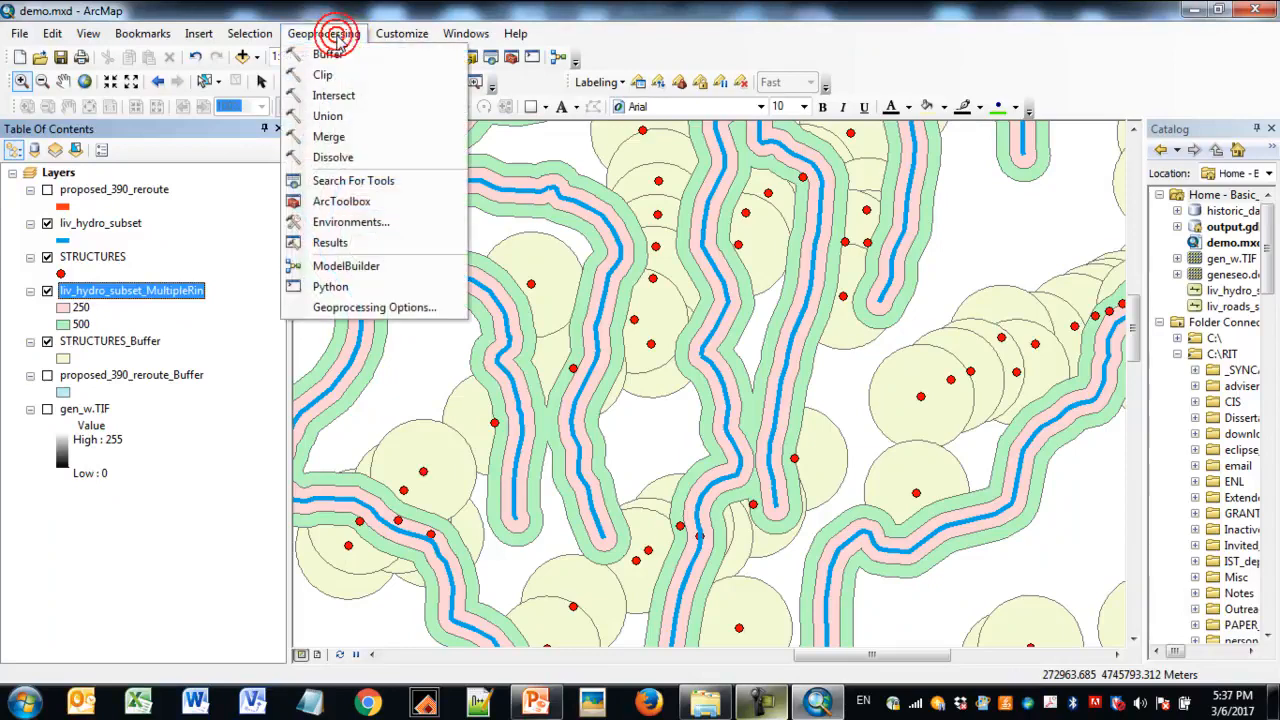
left_click(333, 112)
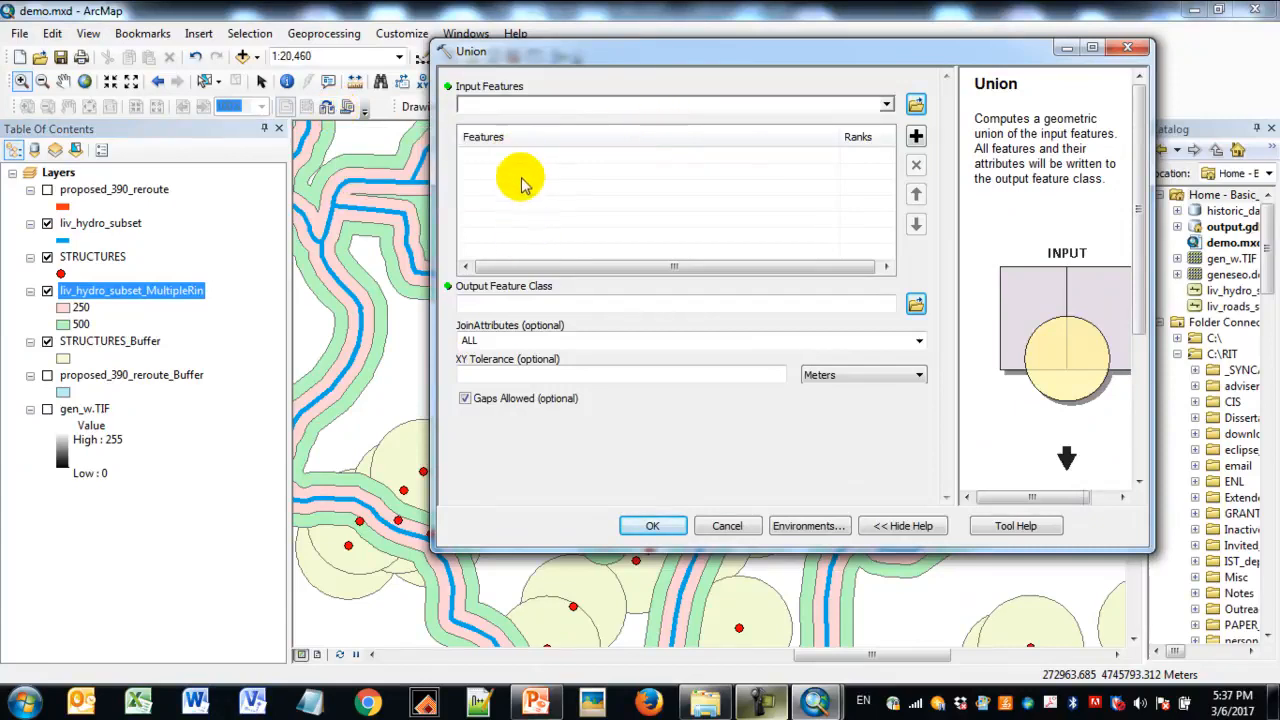
left_click_drag(870, 55, 833, 56)
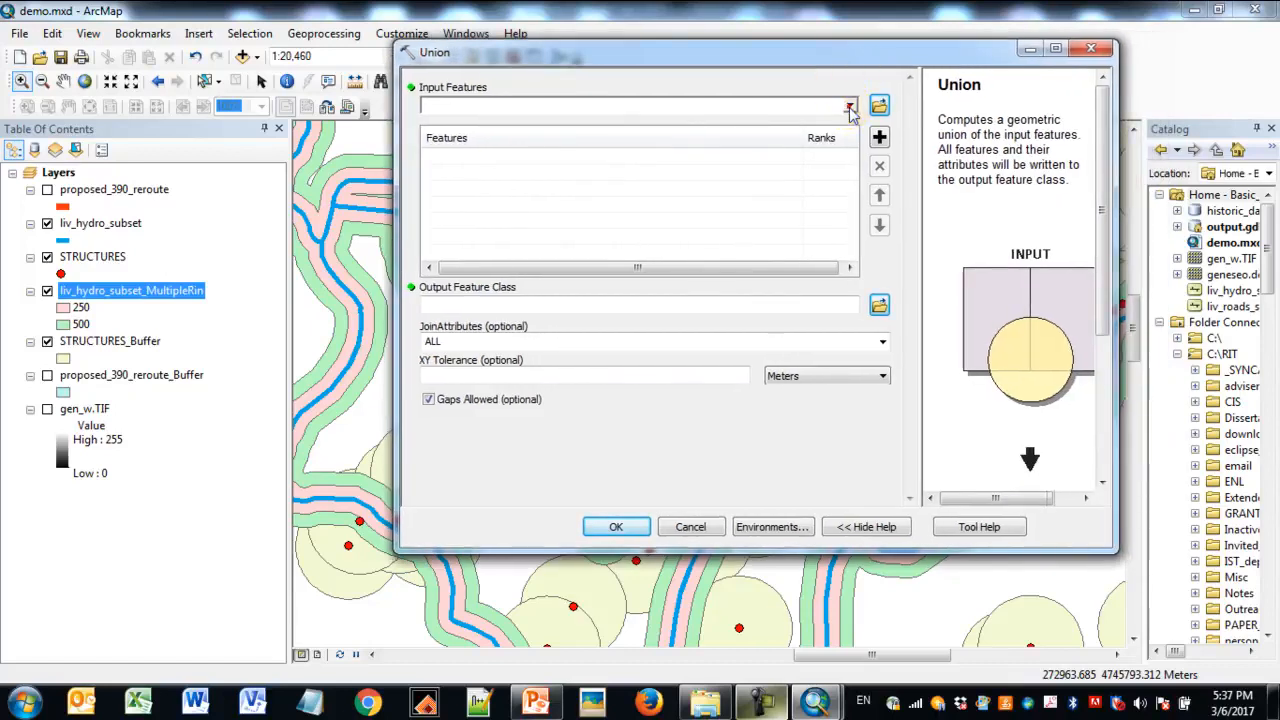
left_click(849, 107)
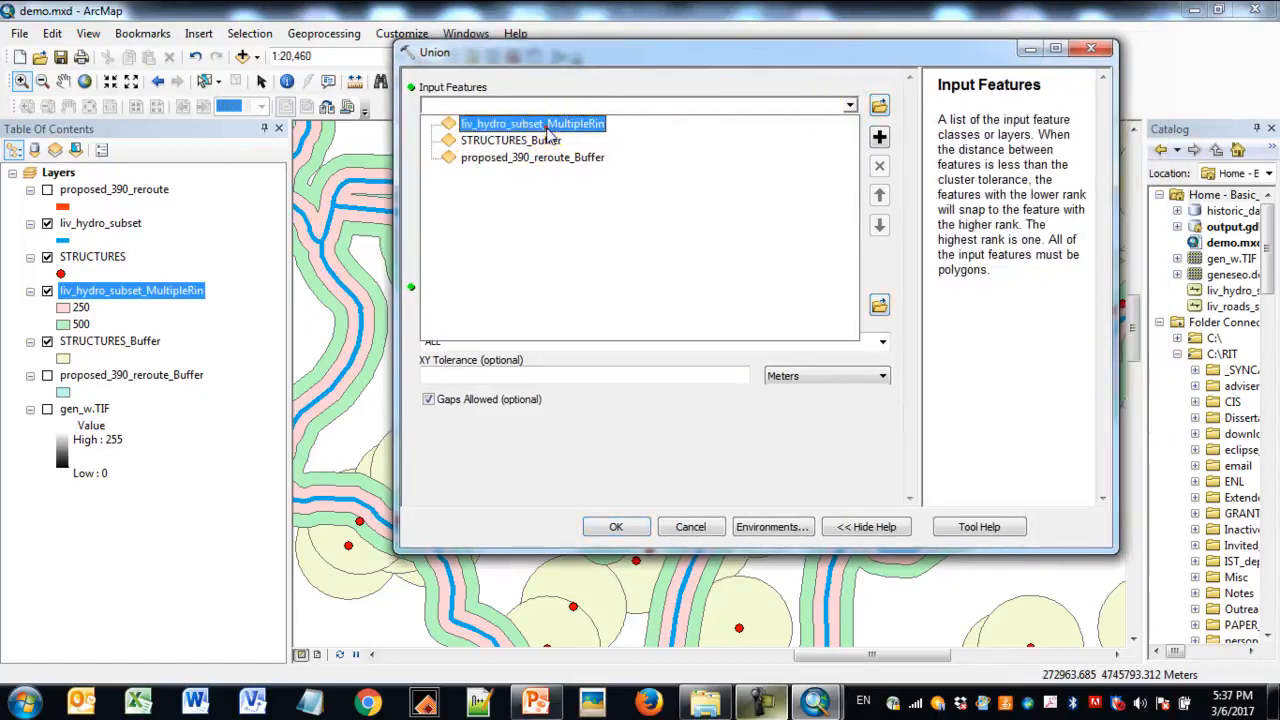
left_click(548, 126)
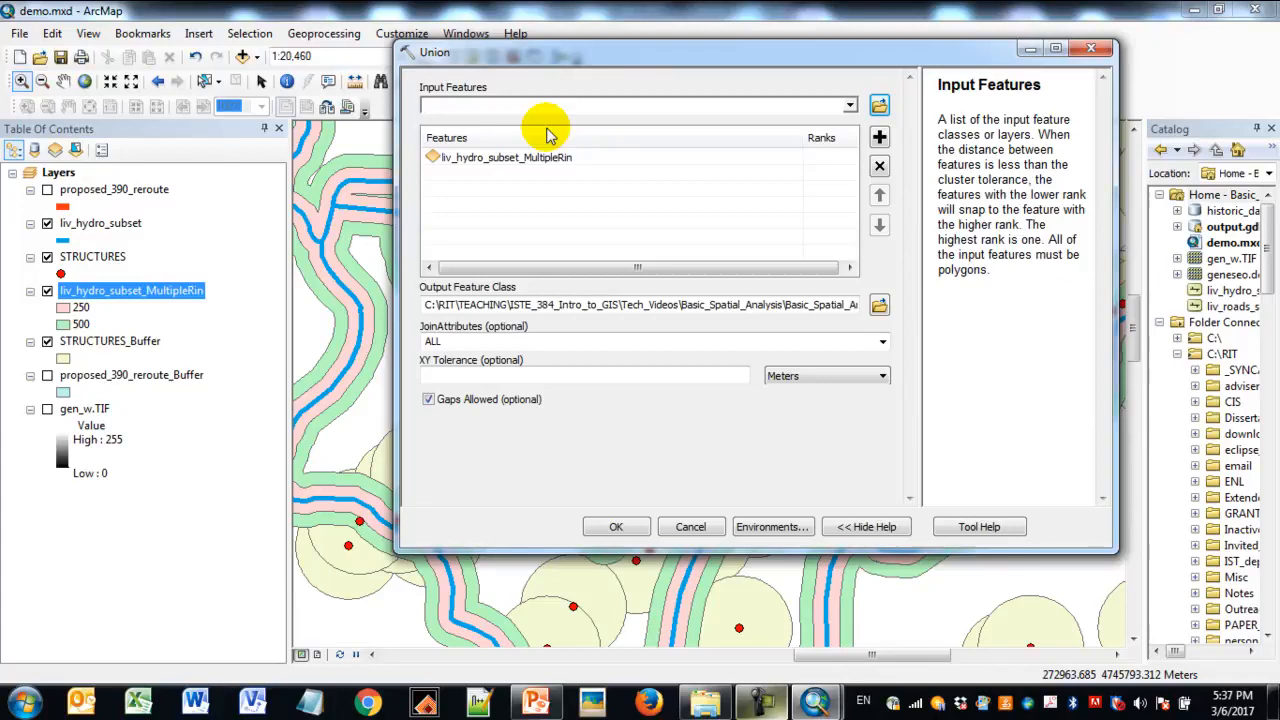
left_click(849, 106)
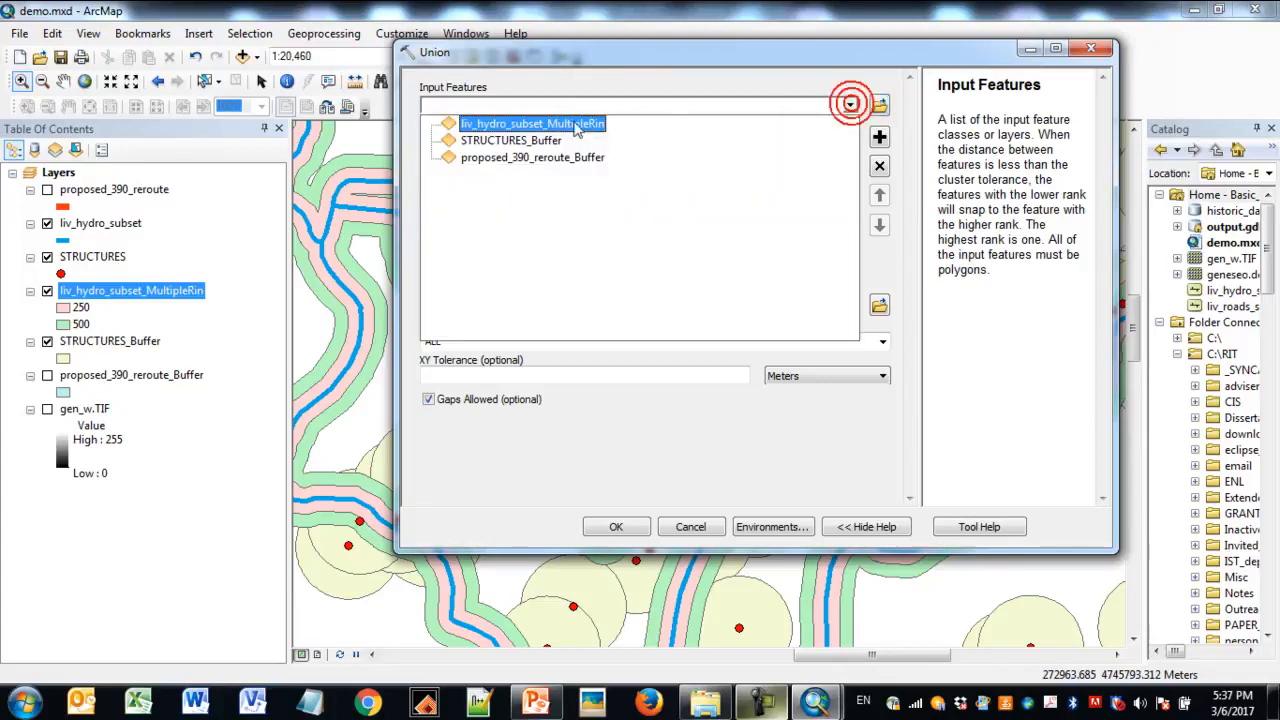
left_click(537, 143)
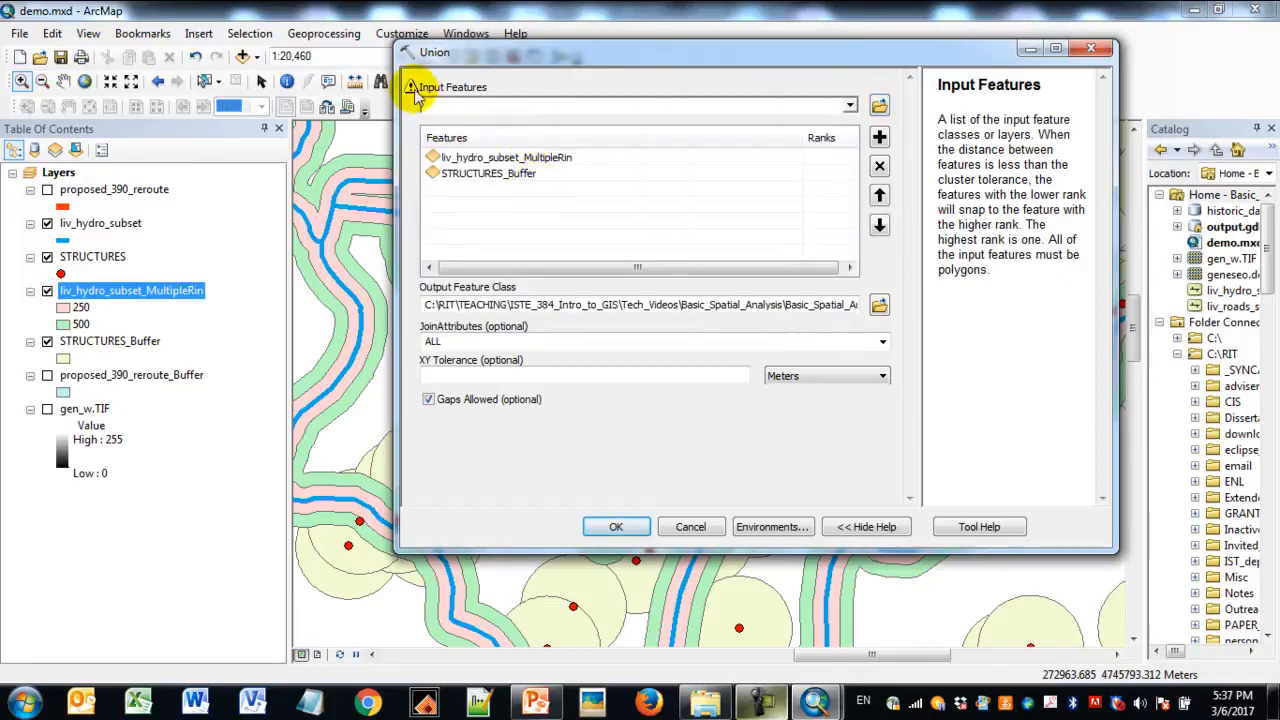
mouse_move(415, 91)
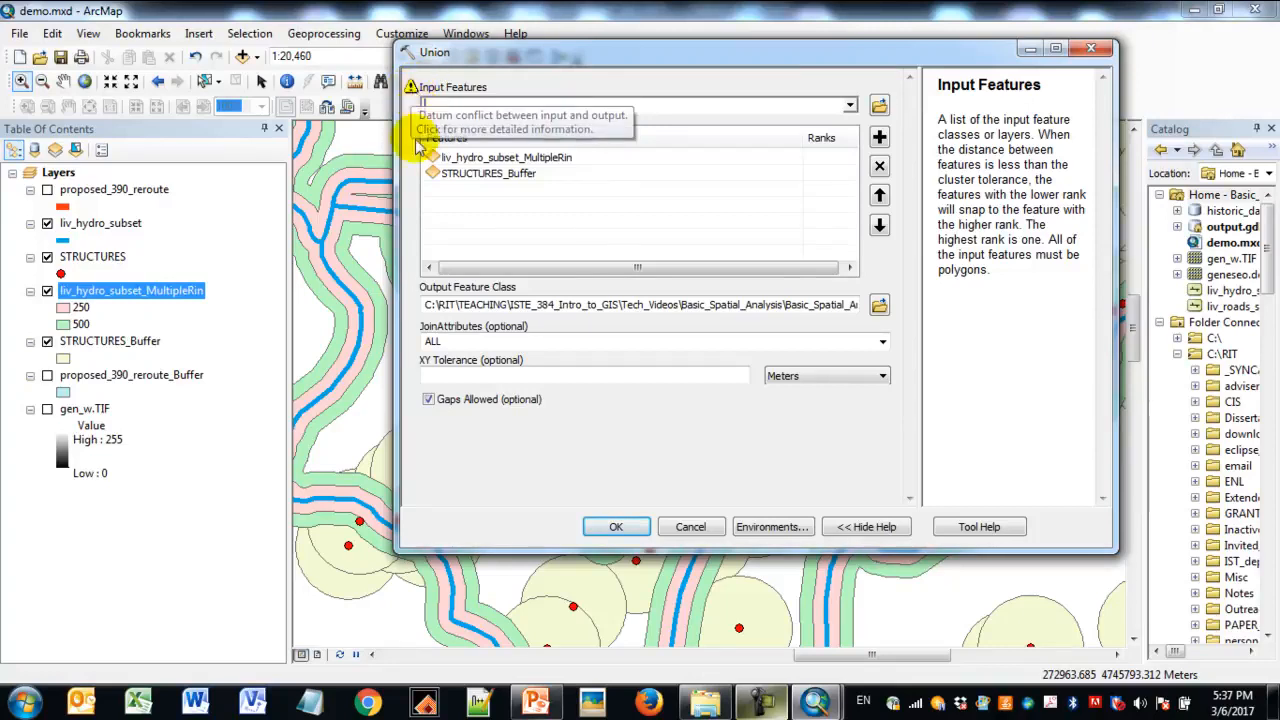
- Check the Union output path in output.gdb and run the tool with ALL attributes joined and gaps allowed
left_click_drag(393, 192, 298, 196)
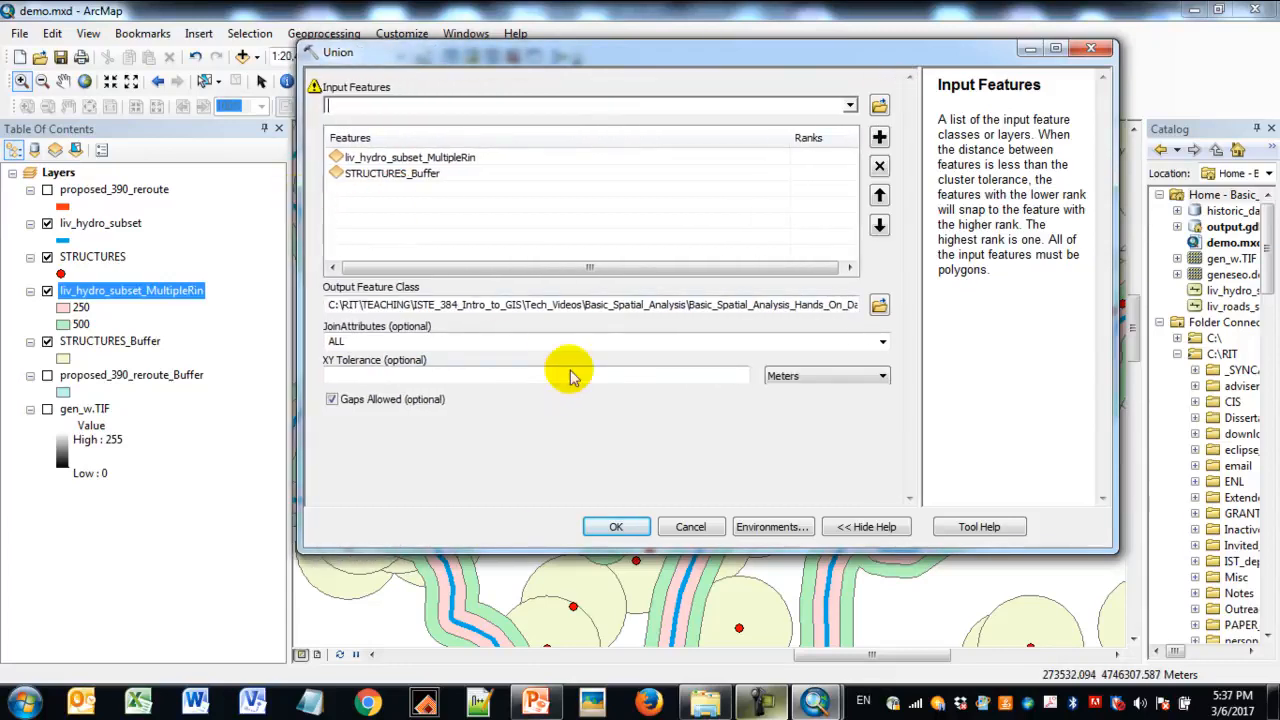
left_click_drag(600, 310, 818, 312)
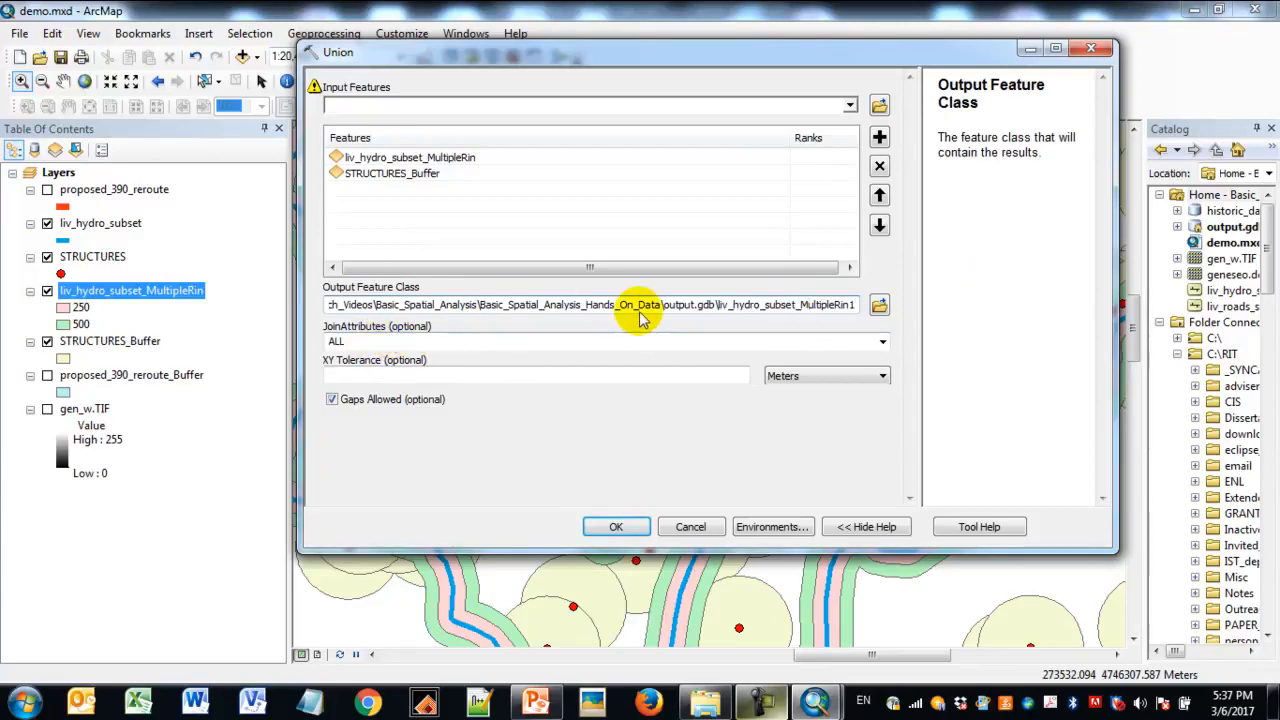
left_click(617, 527)
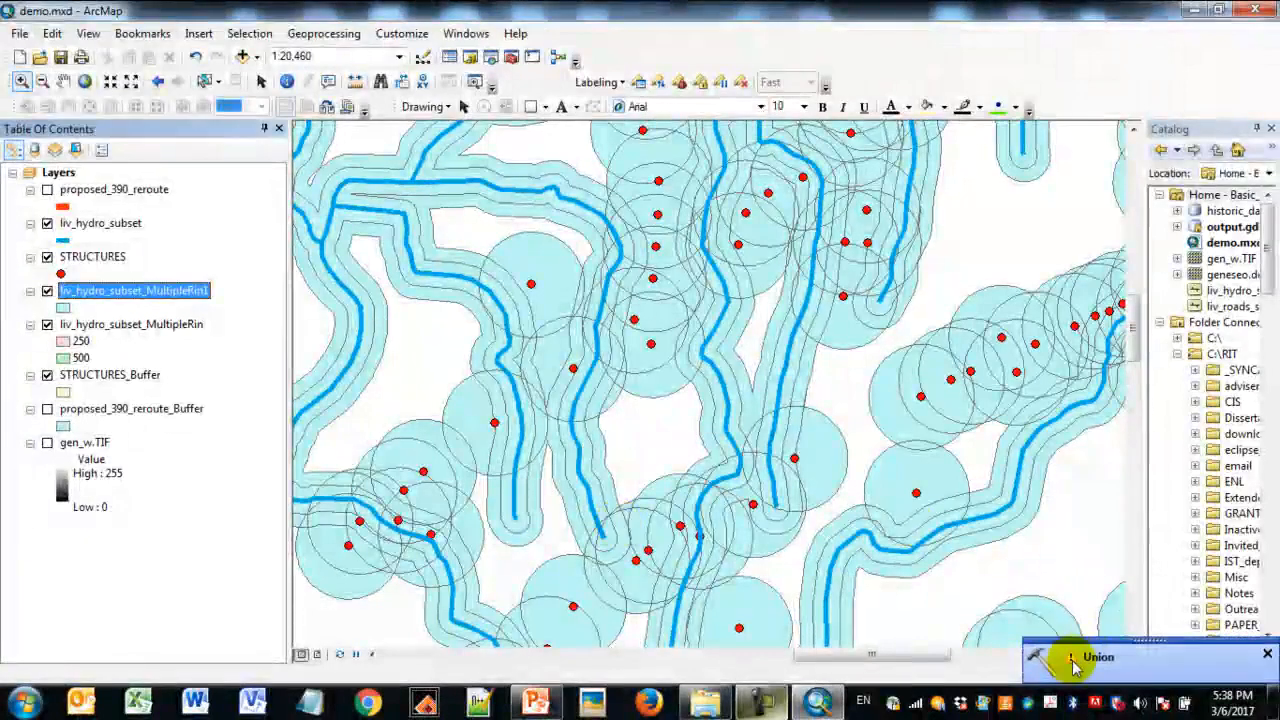
left_click(1267, 654)
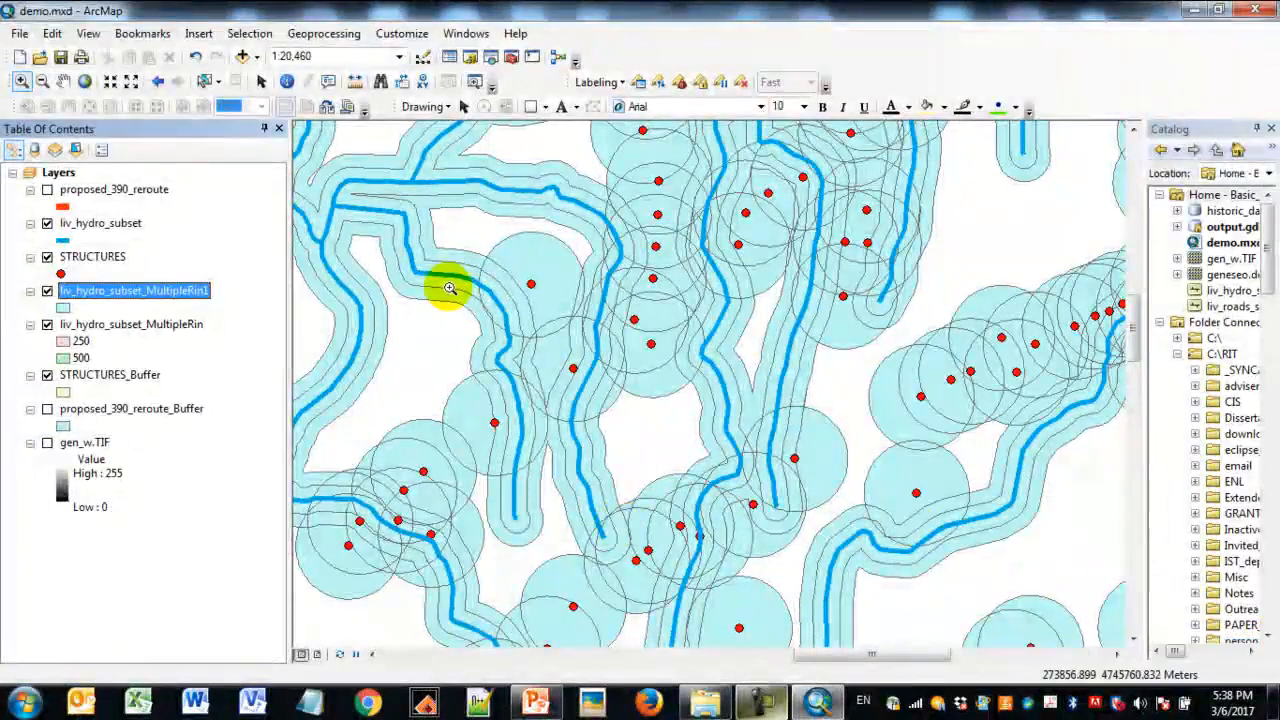
- Hide the hydro ring buffers, STRUCTURES_Buffer, liv_hydro_subset and STRUCTURES, leaving only the union layer displayed
left_click(47, 325)
left_click(47, 325)
left_click(47, 375)
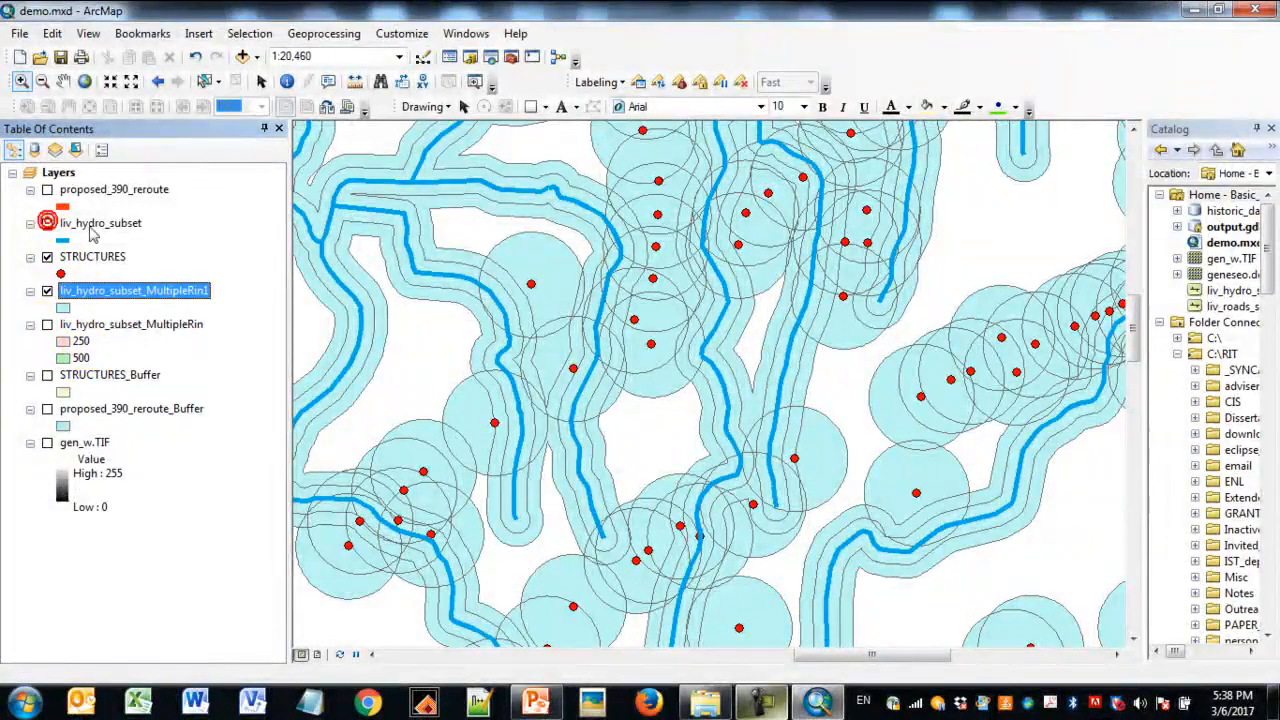
left_click(47, 223)
left_click(47, 257)
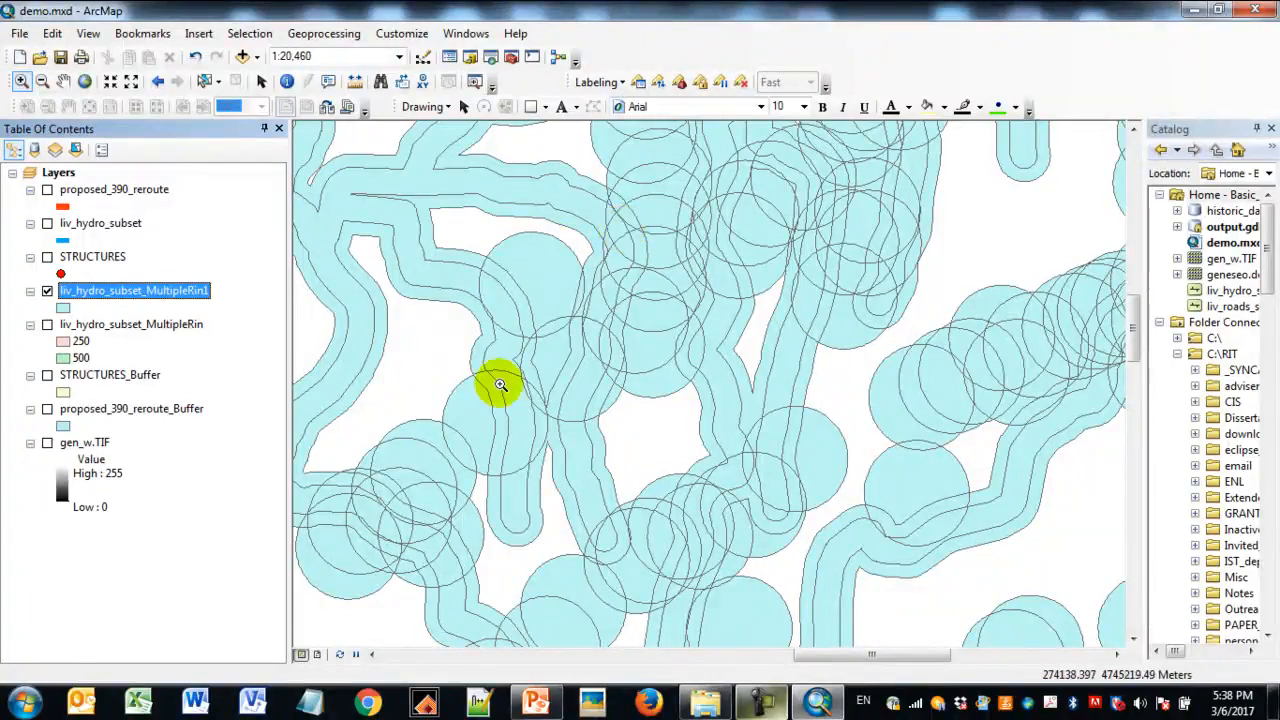
- Open the union layer's attribute table, widen it to show all fields and inspect the struc_val and distance values of the first records
right_click(178, 297)
left_click(262, 331)
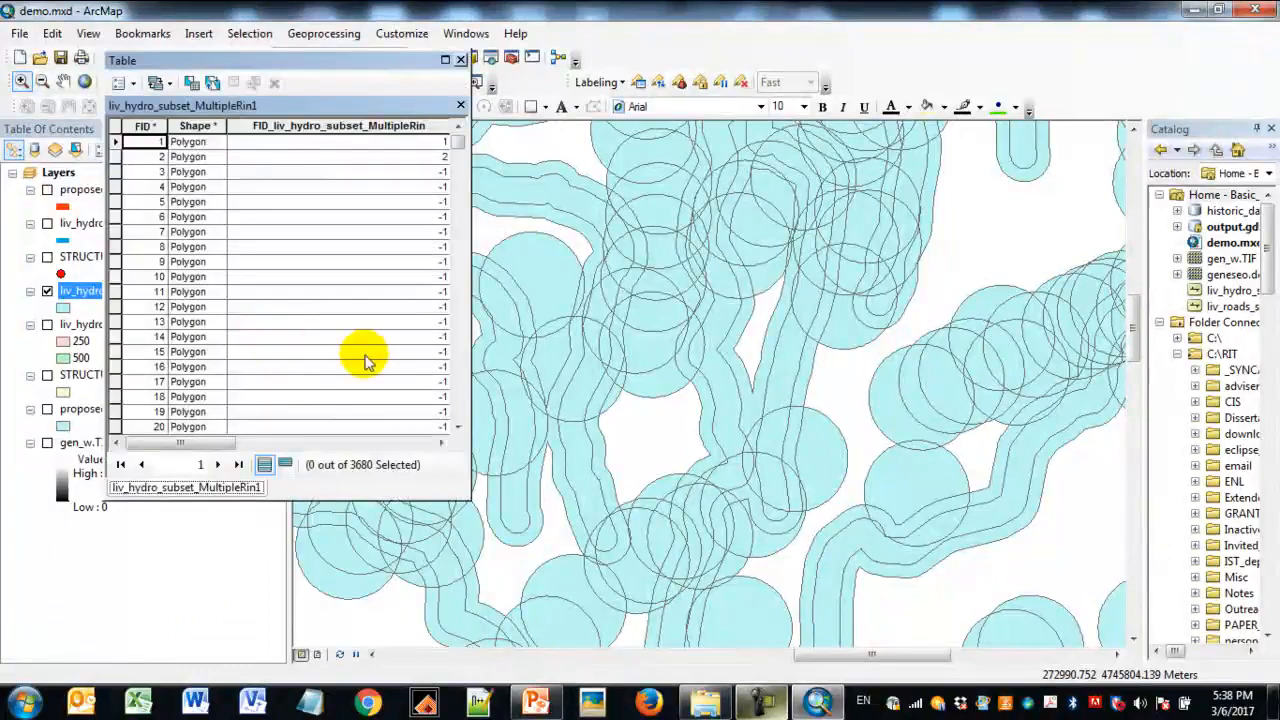
left_click_drag(471, 306, 978, 303)
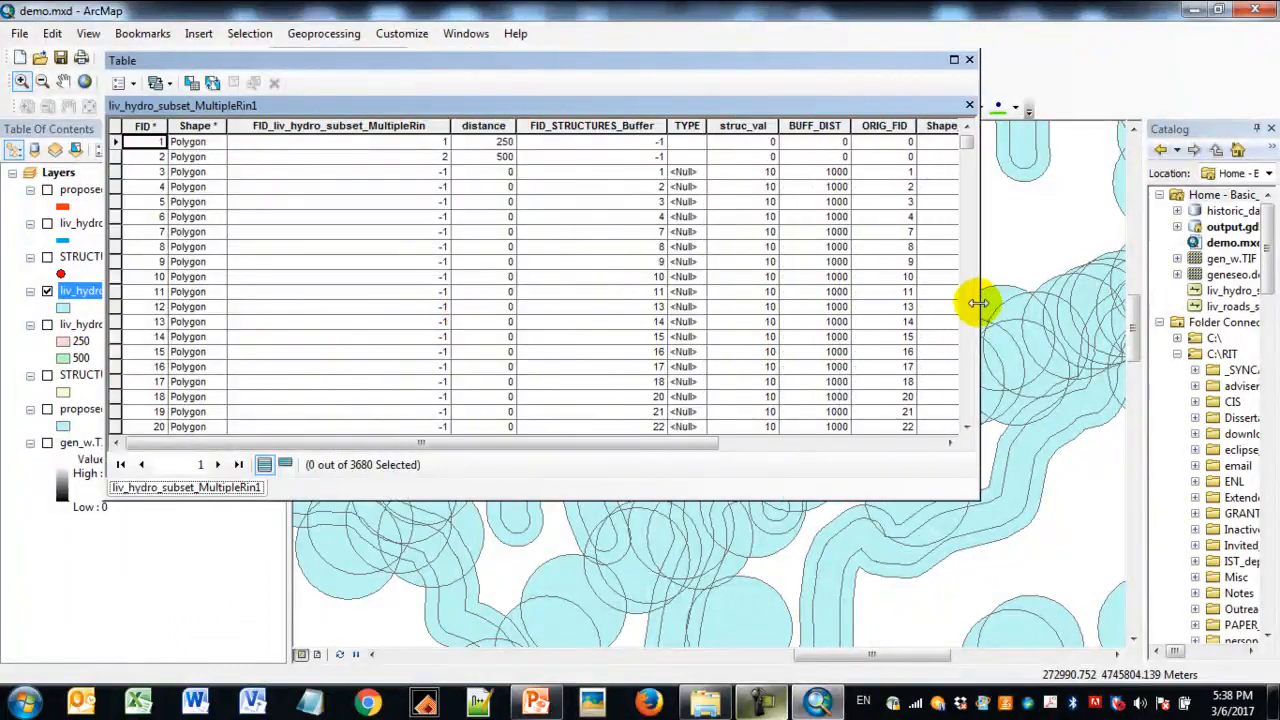
left_click(752, 143)
left_click(758, 157)
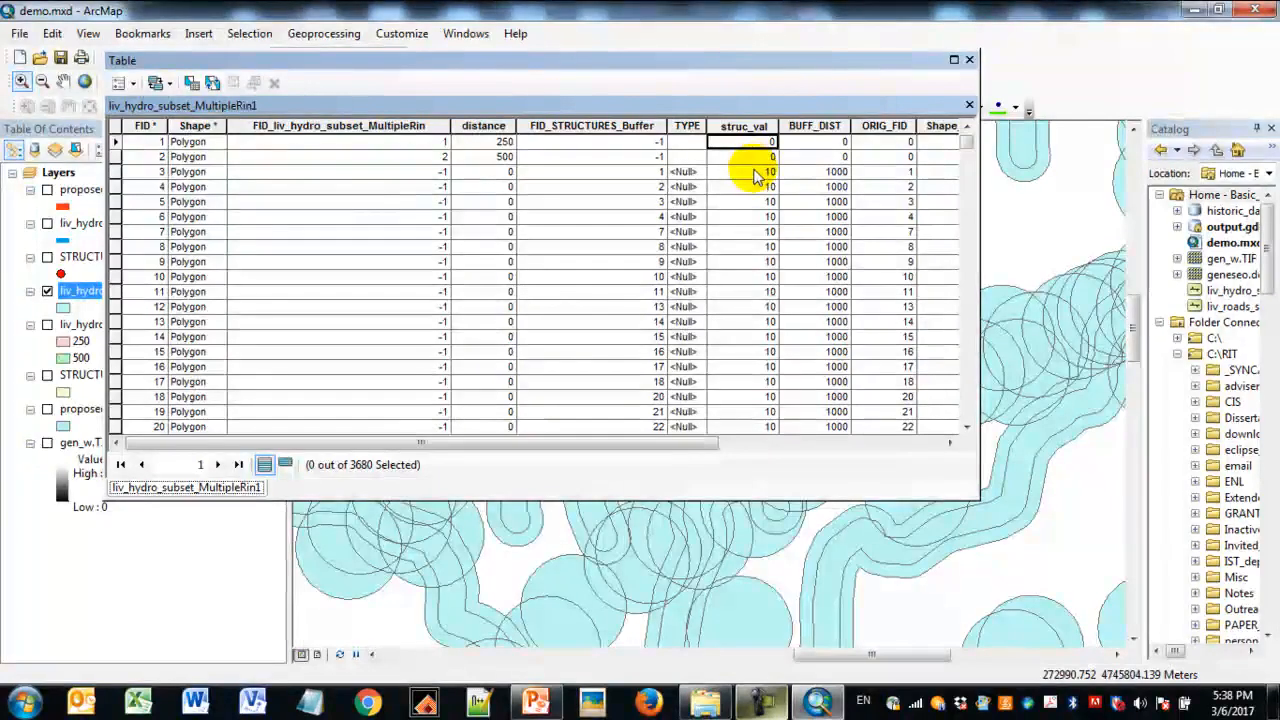
left_click(753, 173)
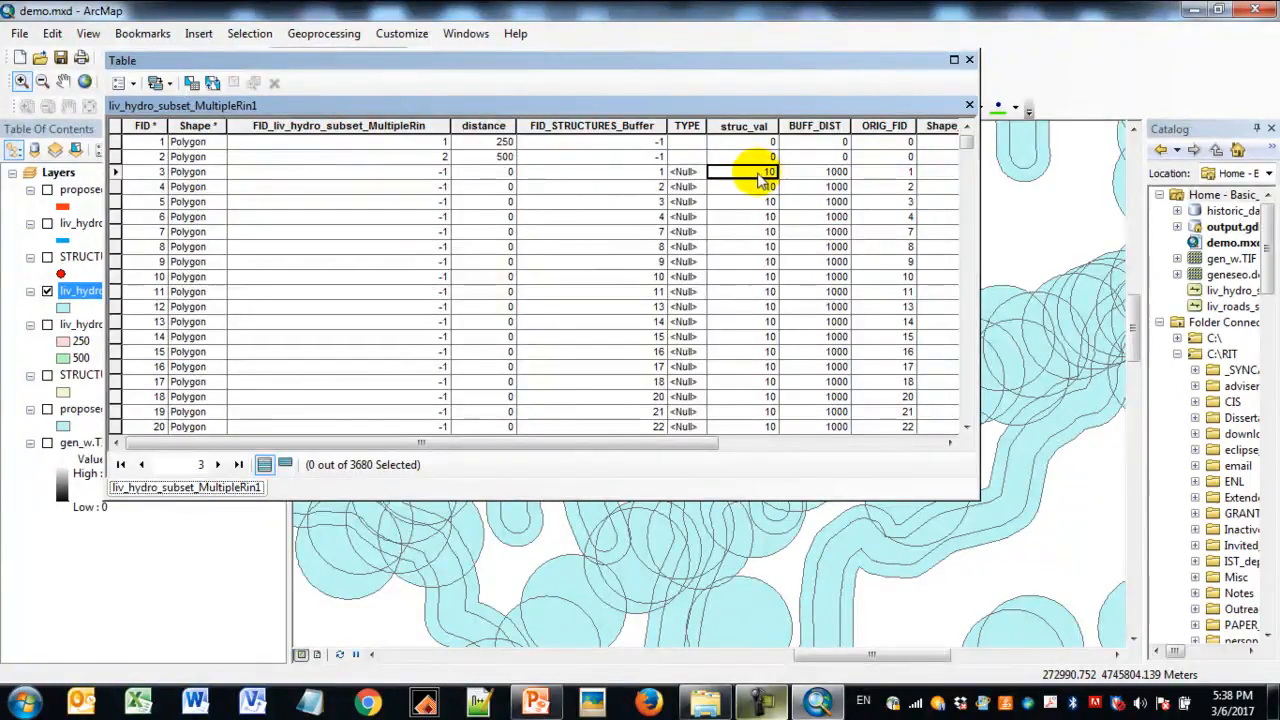
left_click(479, 174)
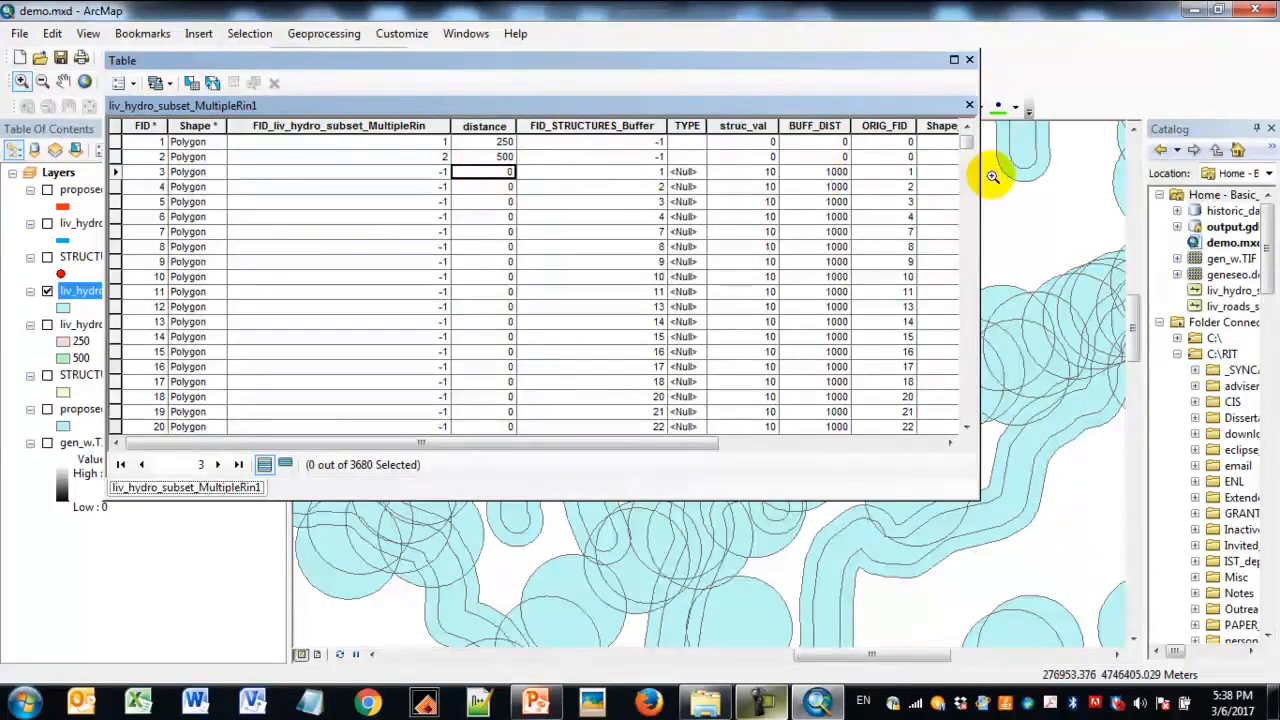
left_click_drag(980, 177, 1168, 177)
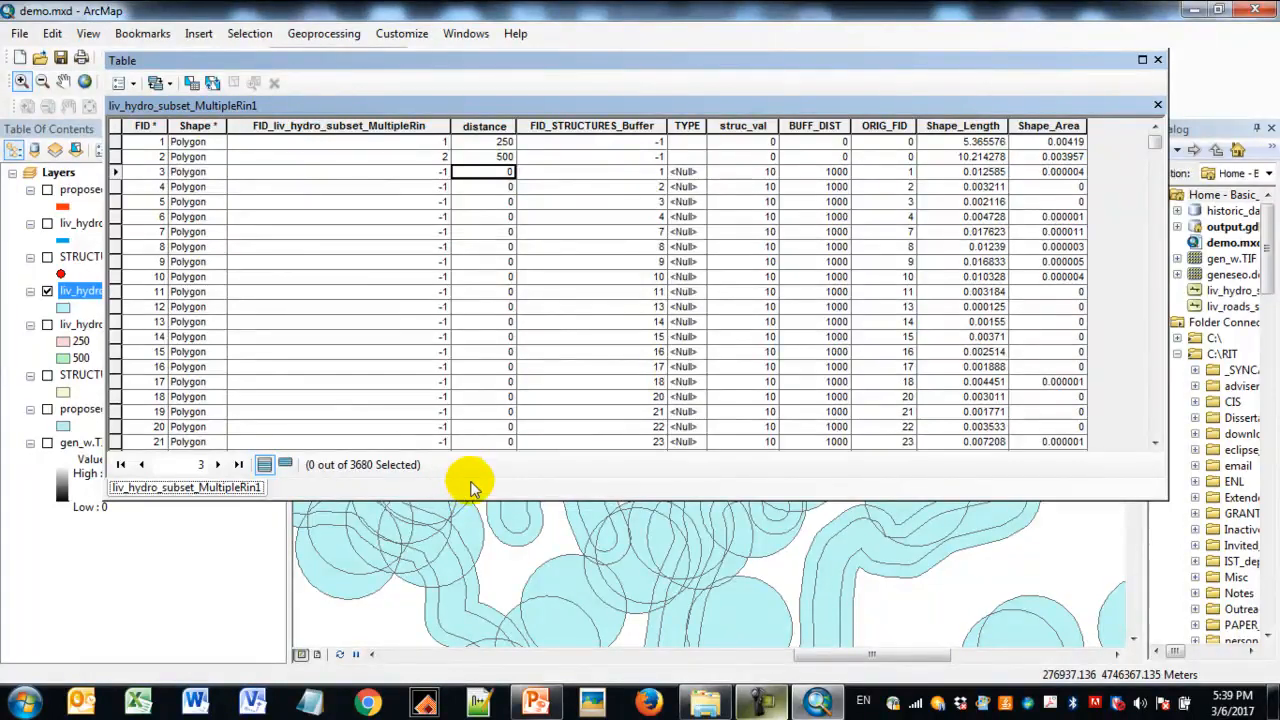
- Highlight the distance and struc_val fields and compare their values down through the union records, returning to the first record
left_click(489, 127)
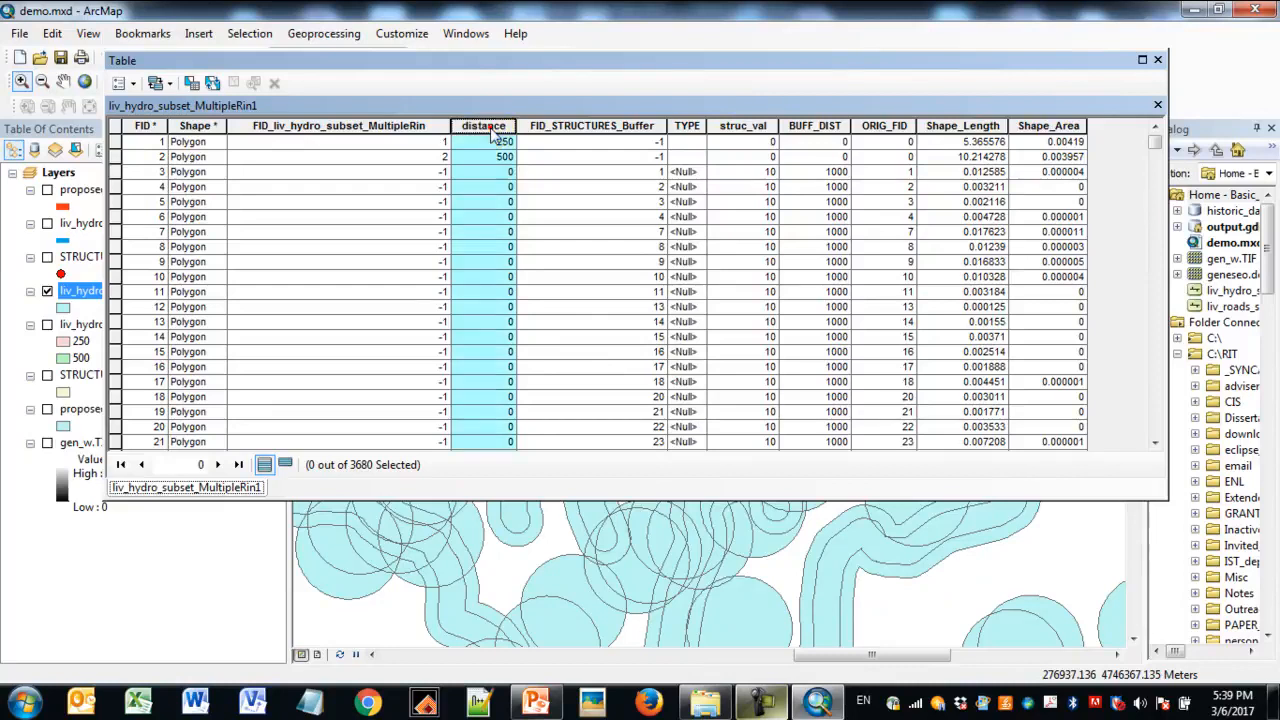
left_click(755, 127, "ctrl")
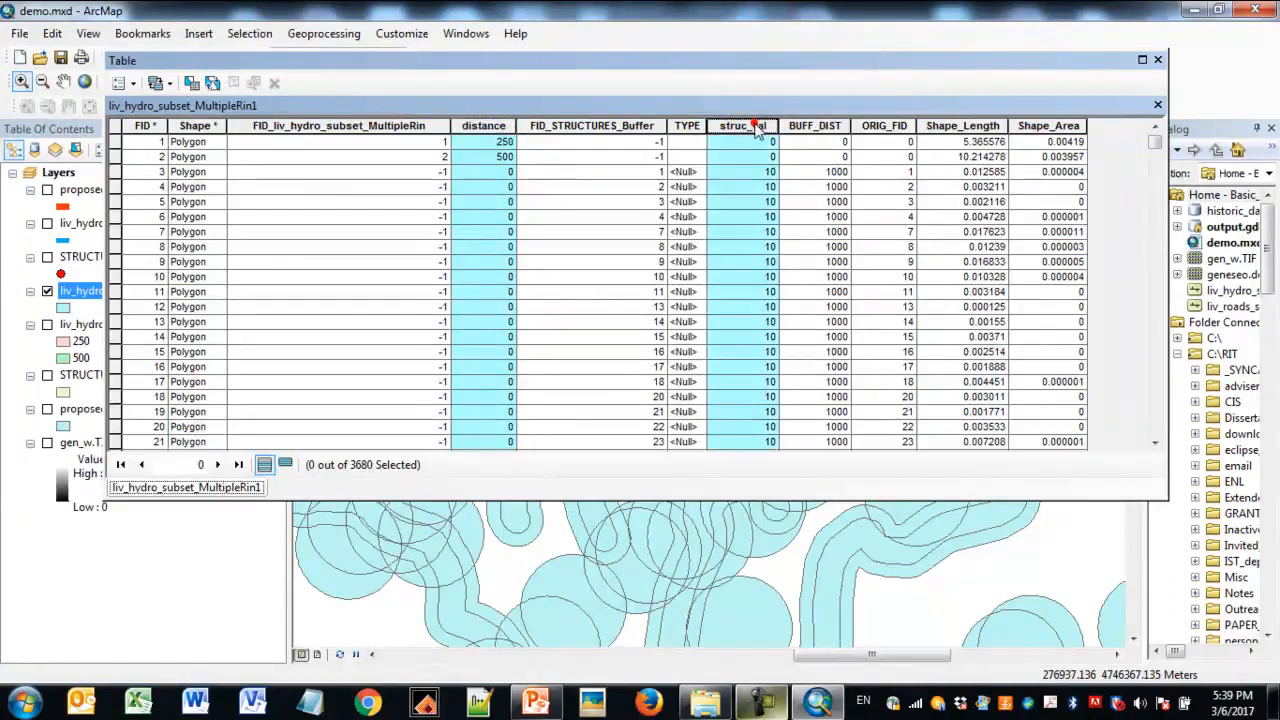
scroll(663, 234, "down", 14)
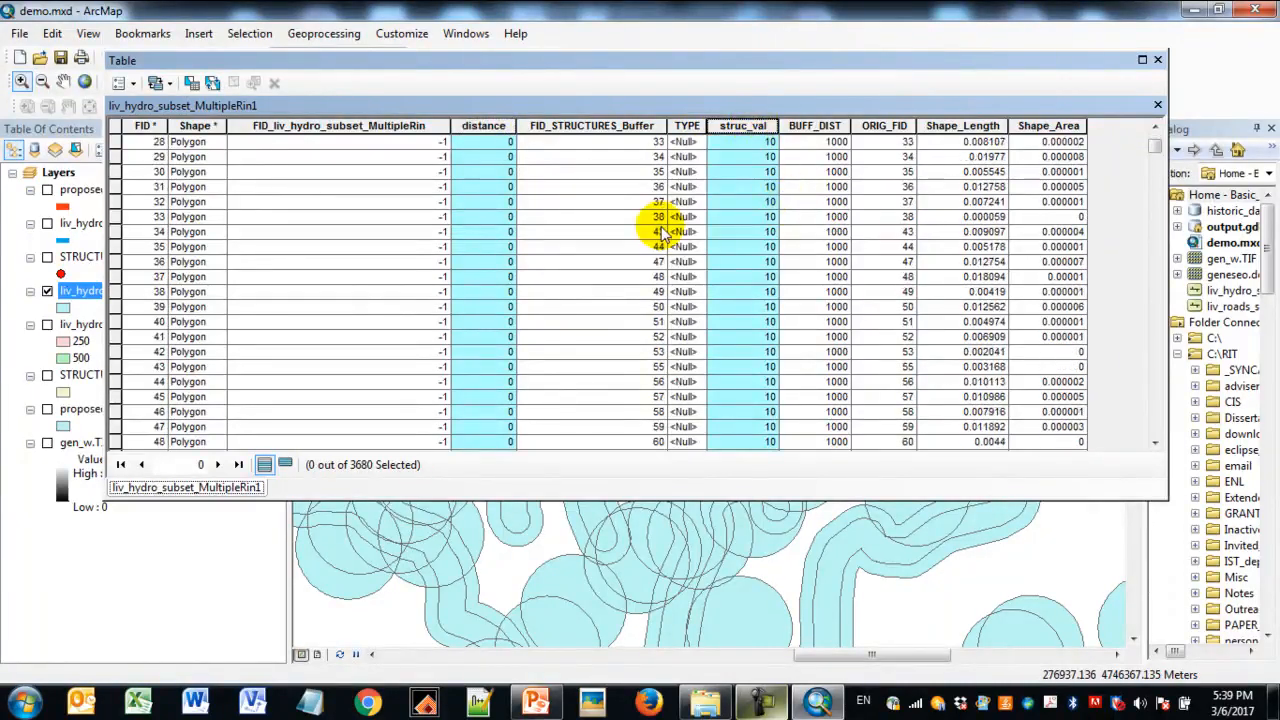
scroll(660, 234, "down", 20)
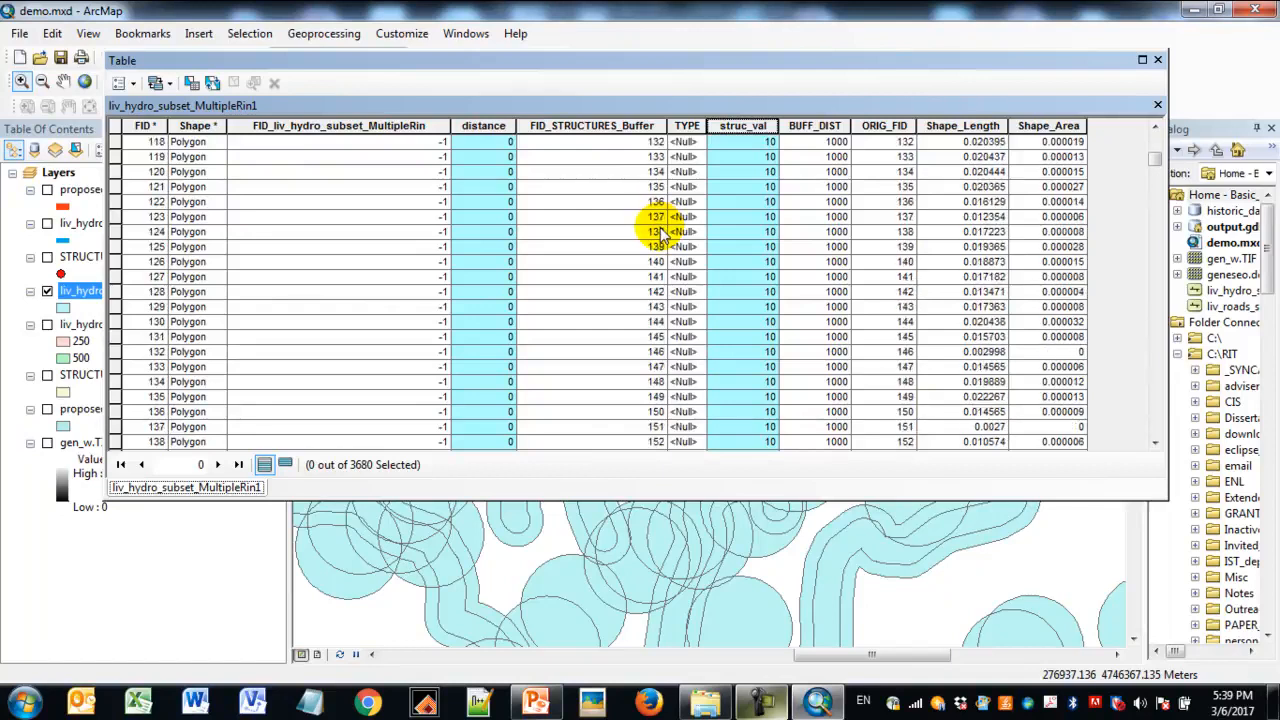
scroll(660, 238, "down", 5)
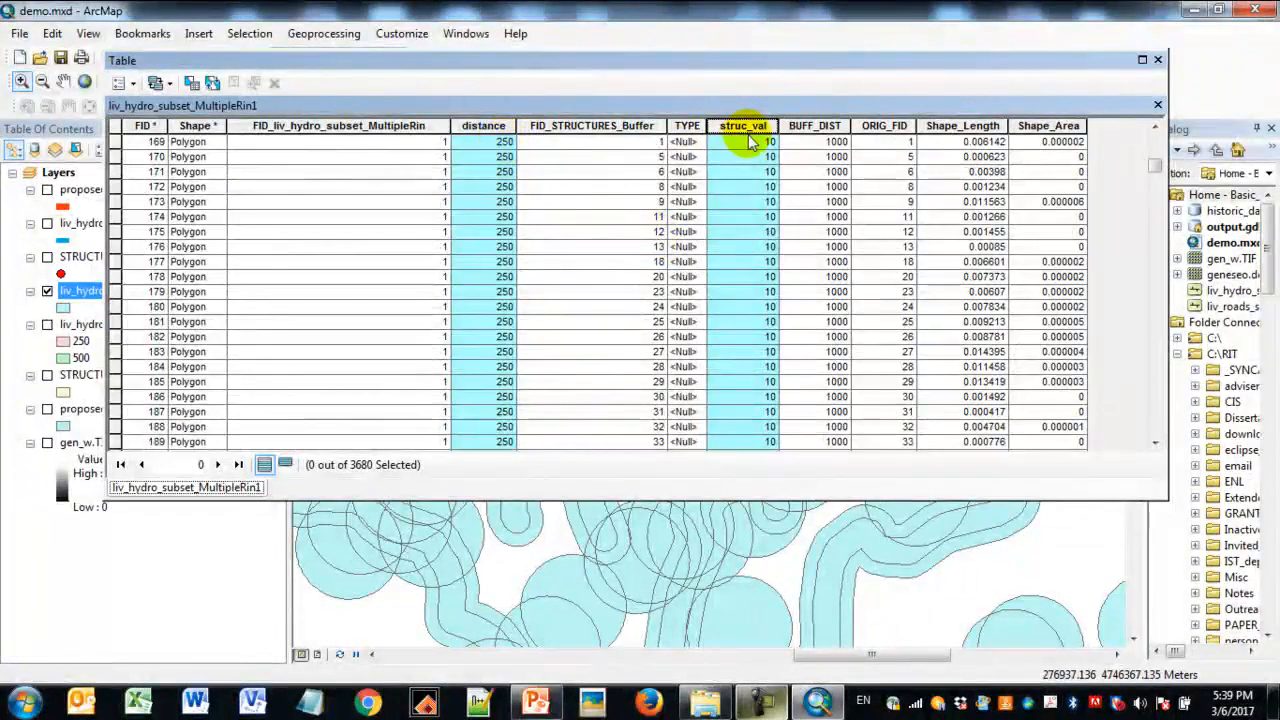
scroll(558, 358, "down", 5)
scroll(558, 354, "down", 7)
mouse_move(1157, 170)
left_mouse_down()
mouse_move(1161, 197)
mouse_move(1156, 187)
left_mouse_up()
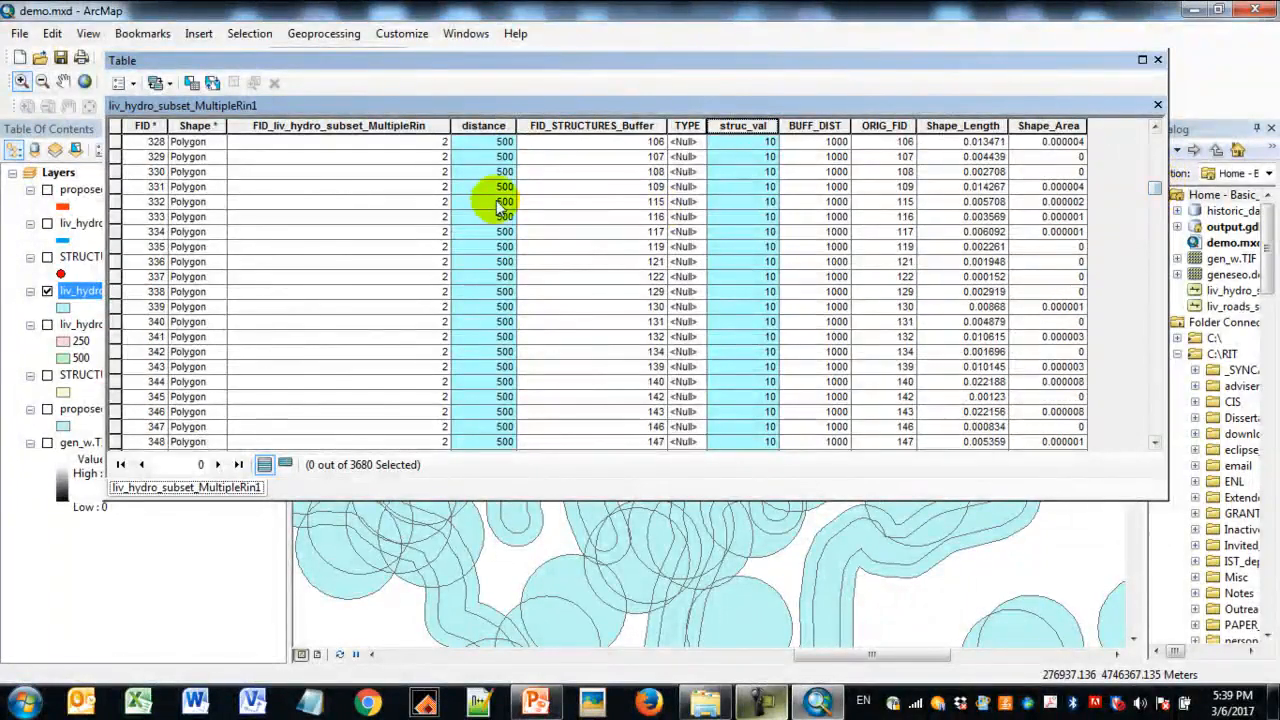
scroll(718, 367, "down", 9)
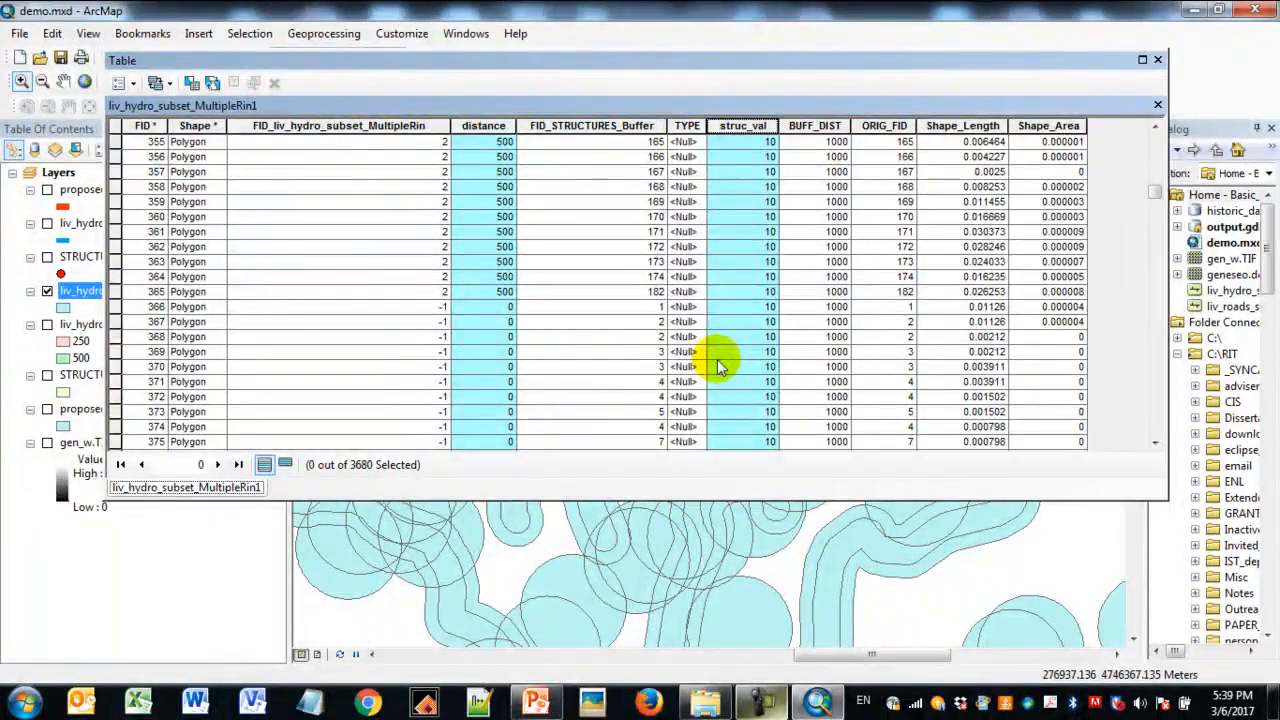
scroll(718, 367, "up", 5)
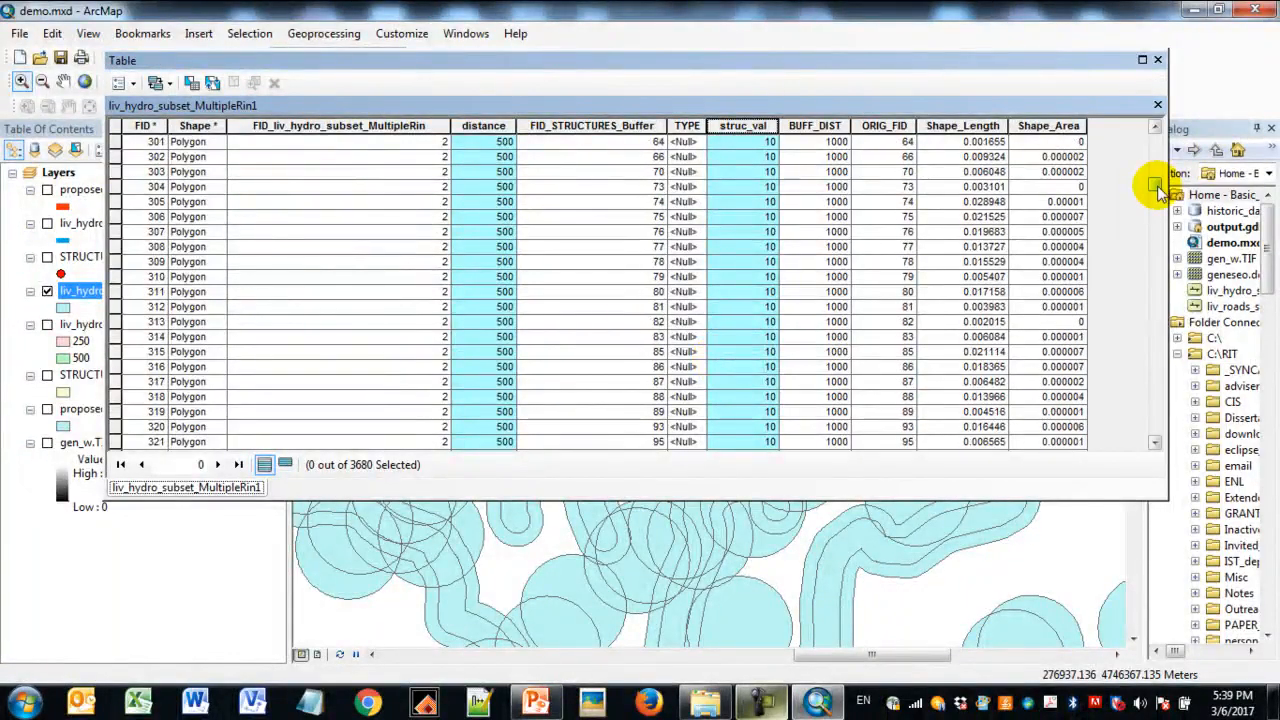
left_click_drag(1157, 182, 1163, 135)
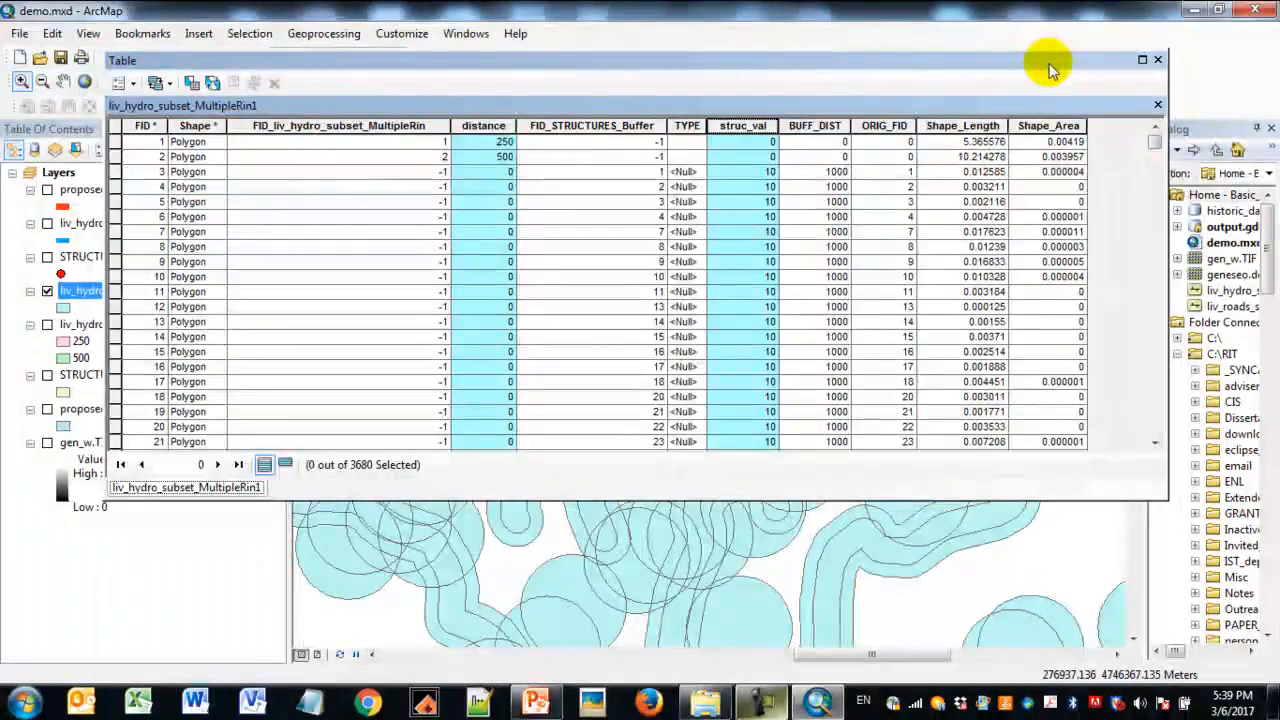
- Enlarge the attribute table and add a Short Integer field named score
left_click_drag(1052, 66, 995, 70)
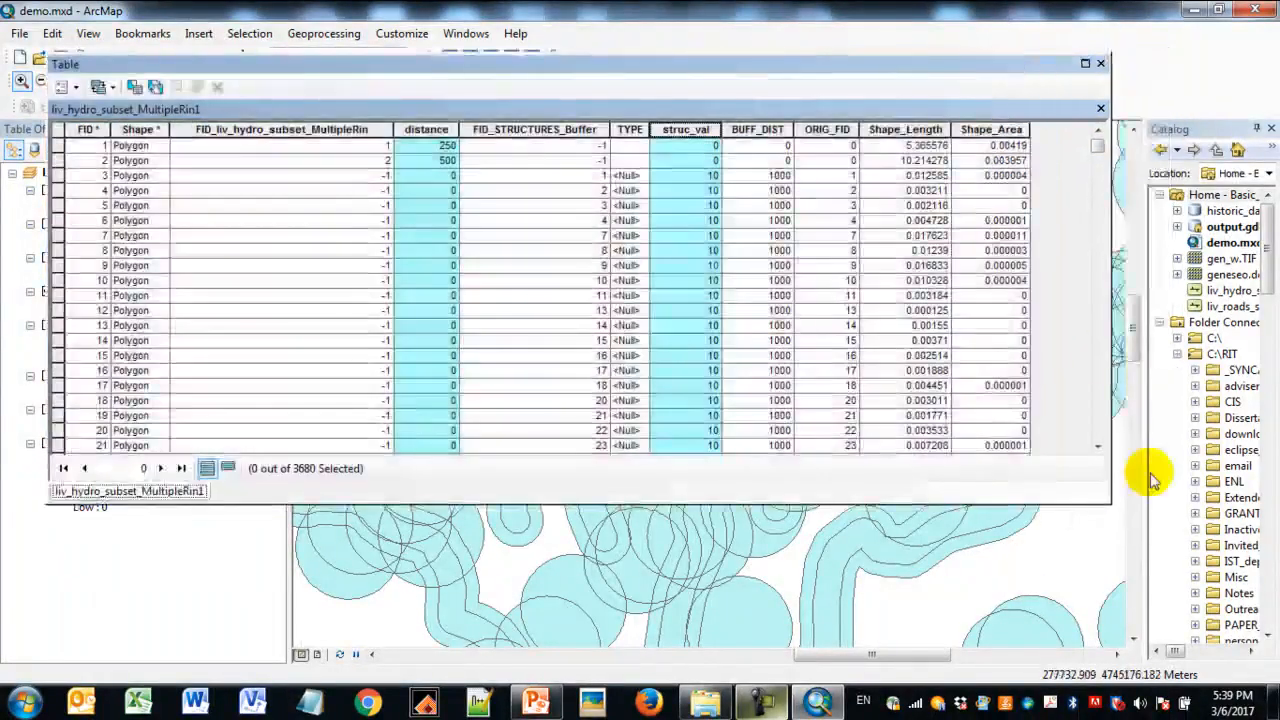
left_click_drag(1108, 503, 1108, 543)
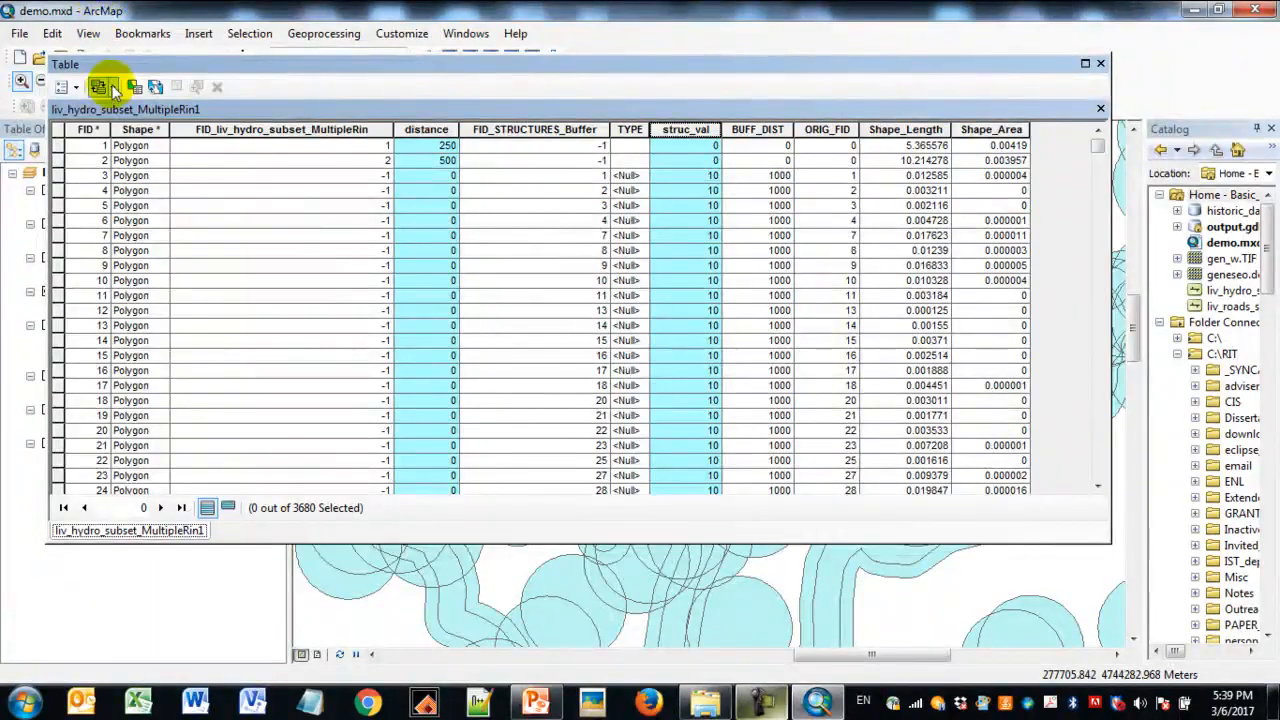
left_click(76, 88)
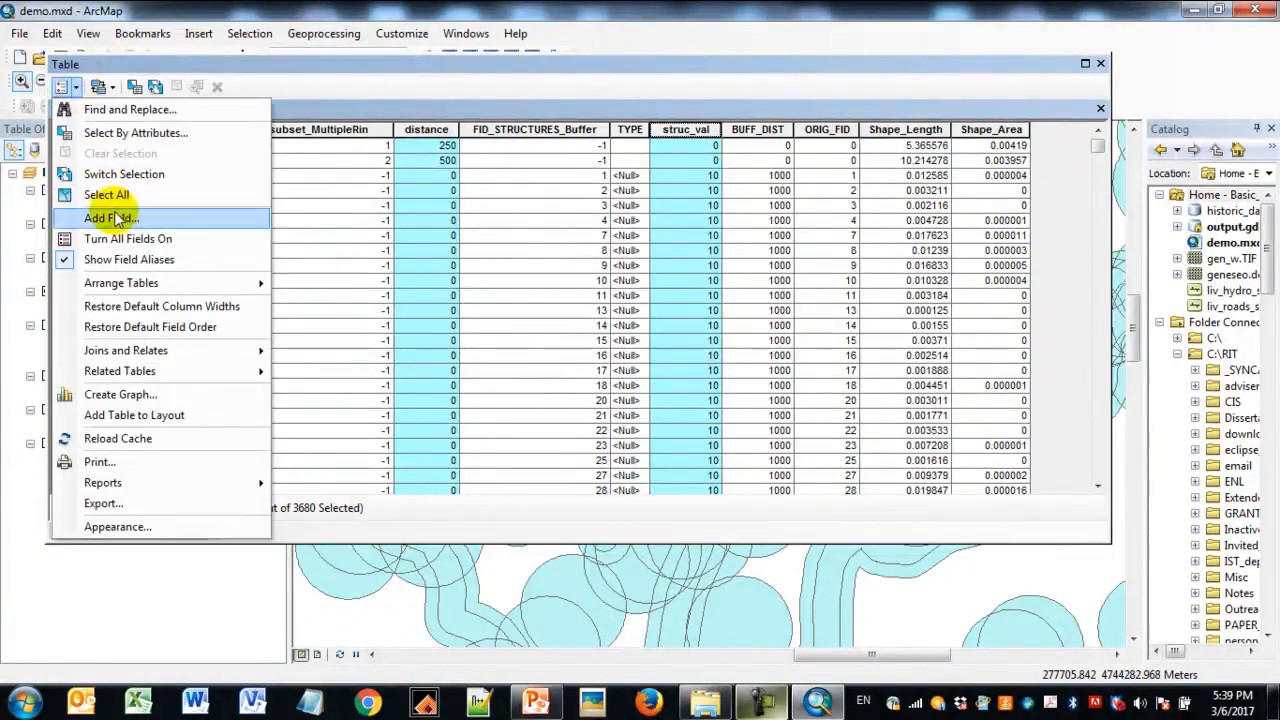
left_click(110, 217)
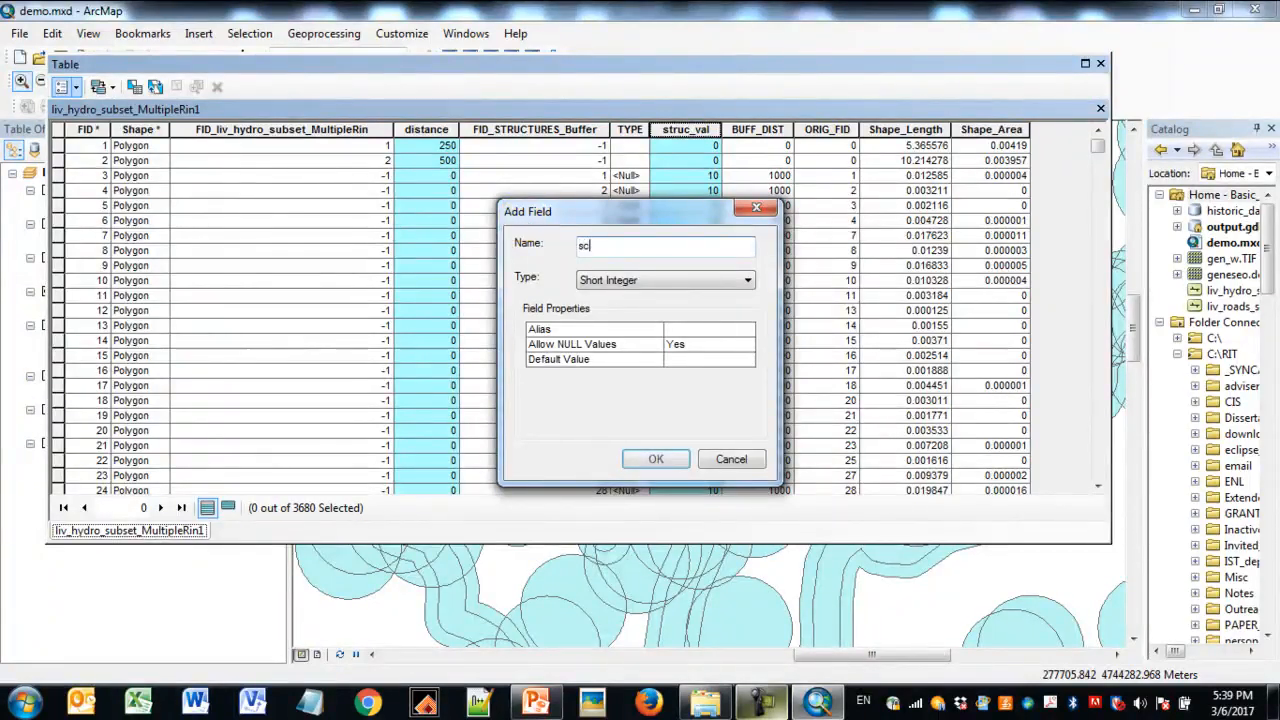
type("score")
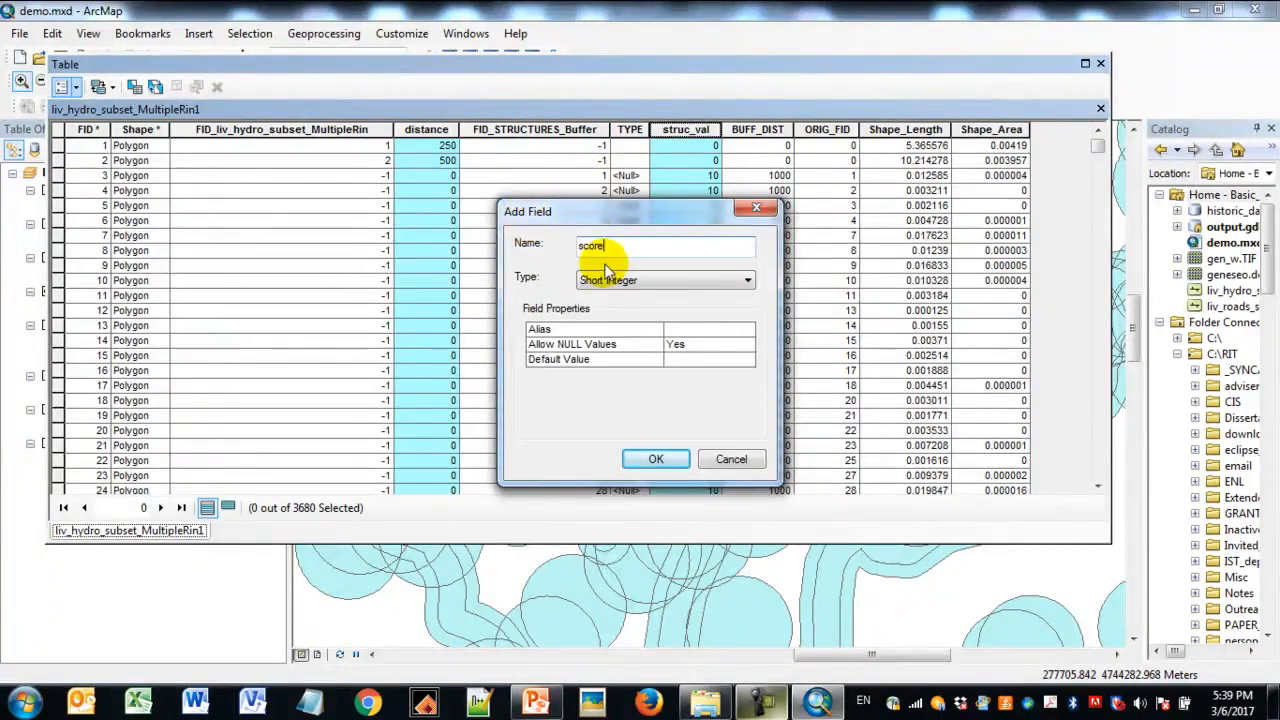
left_click(655, 458)
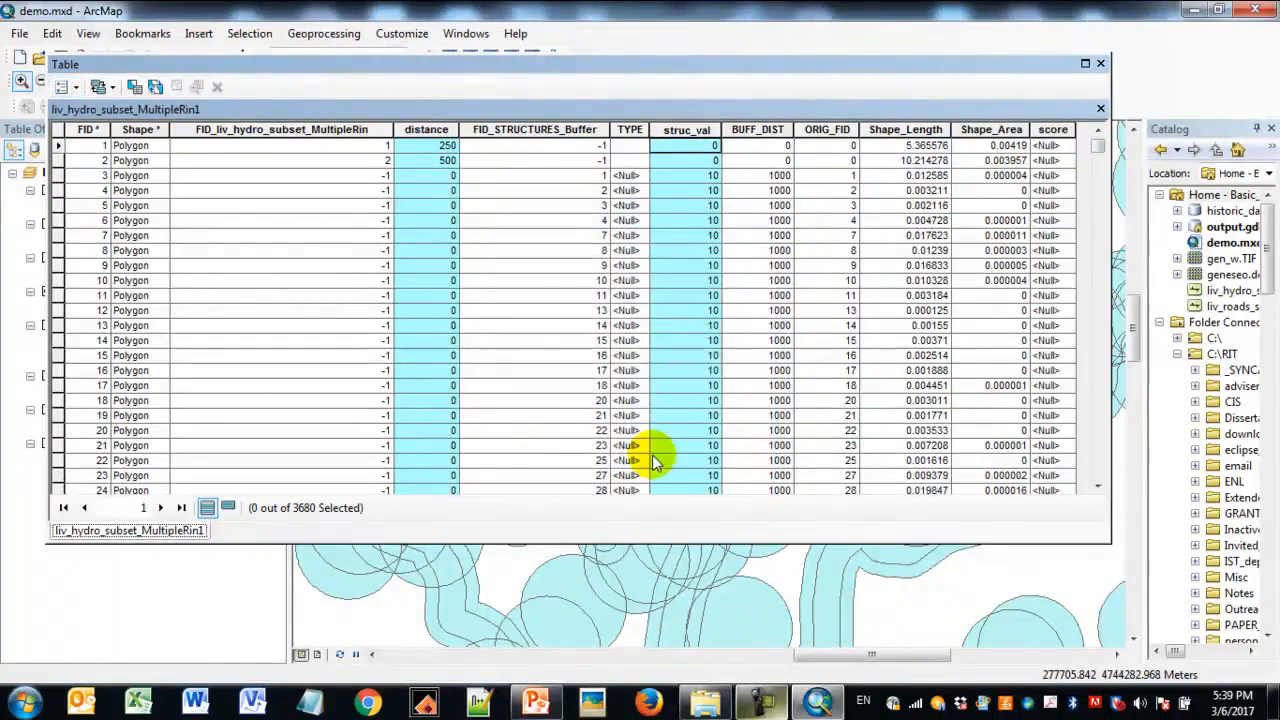
- Calculate the union layer's score field as [distance] * [struc_val], check the scores down the records and close the attribute table
left_click_drag(1110, 410, 1204, 410)
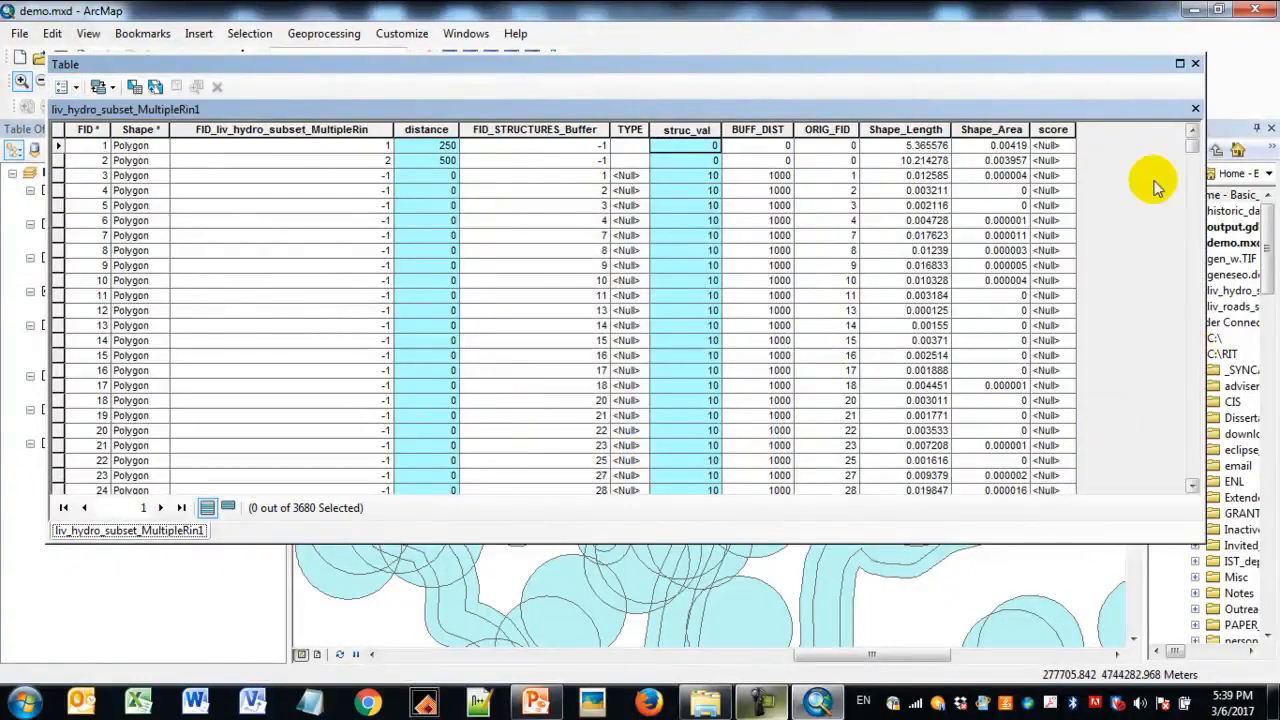
left_click(1055, 129)
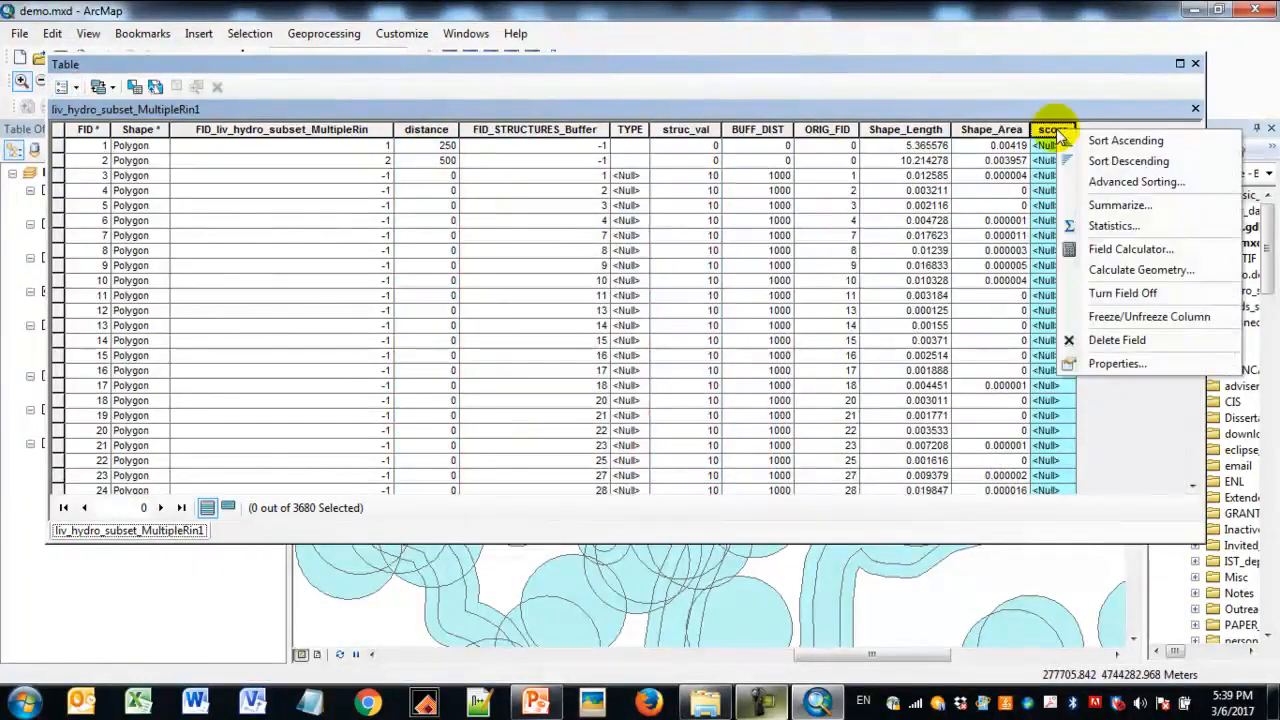
left_click(1130, 249)
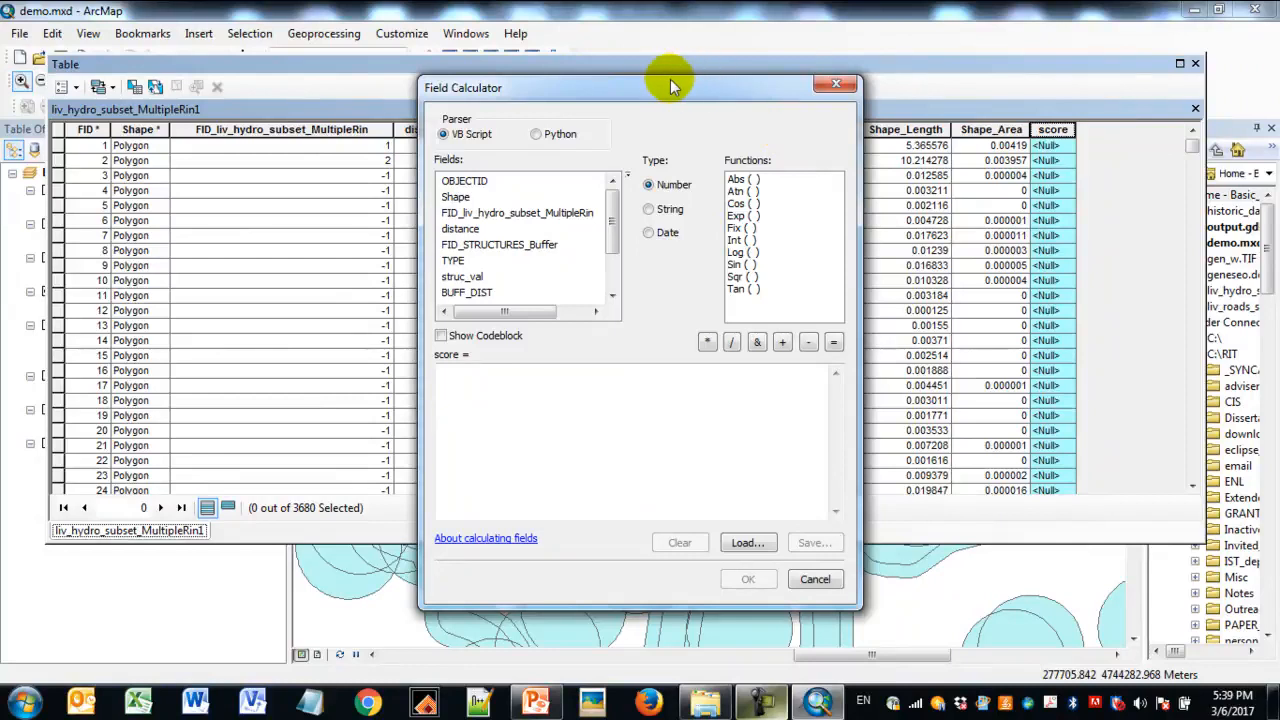
left_click_drag(672, 88, 903, 84)
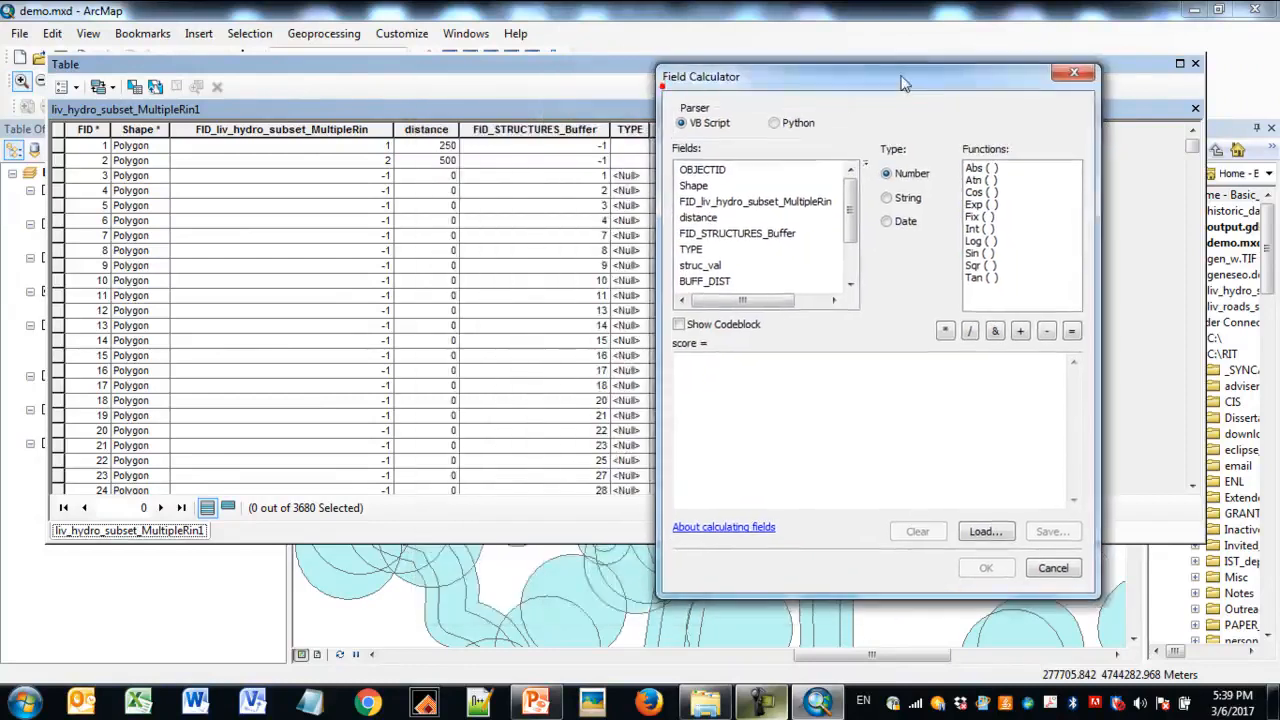
double_click(707, 218)
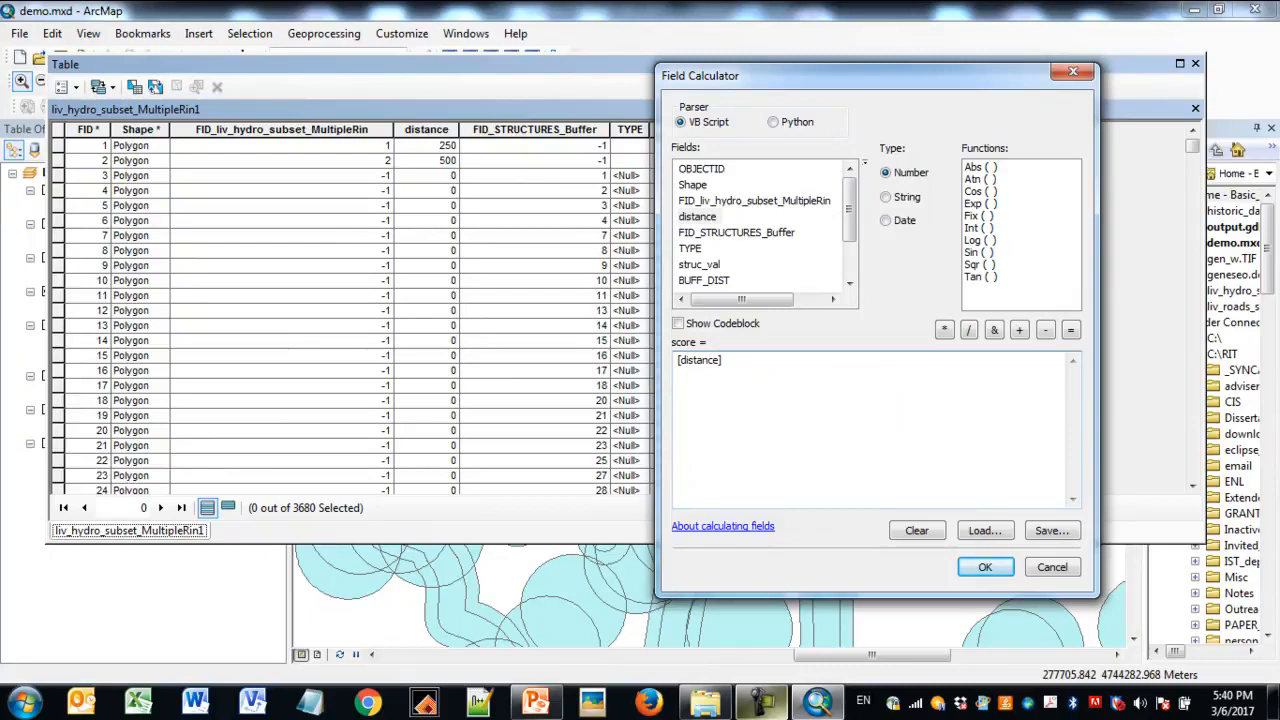
left_click(943, 331)
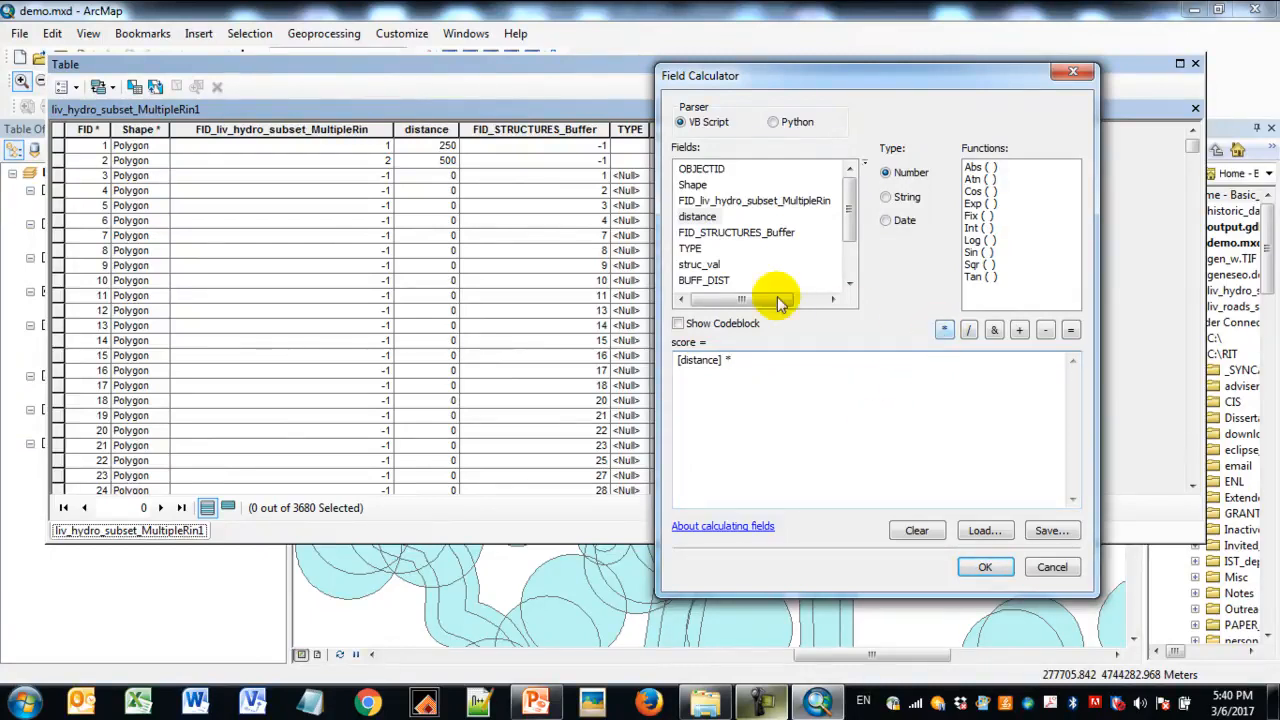
left_click(714, 265)
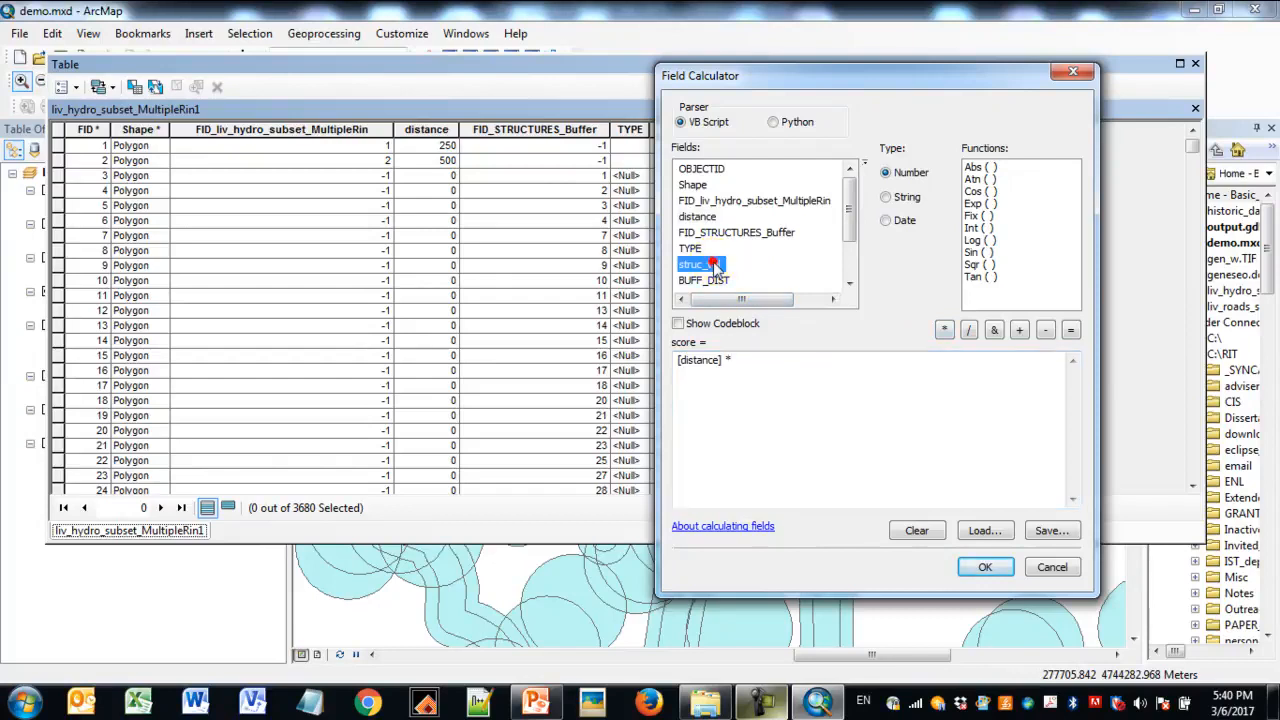
double_click(714, 265)
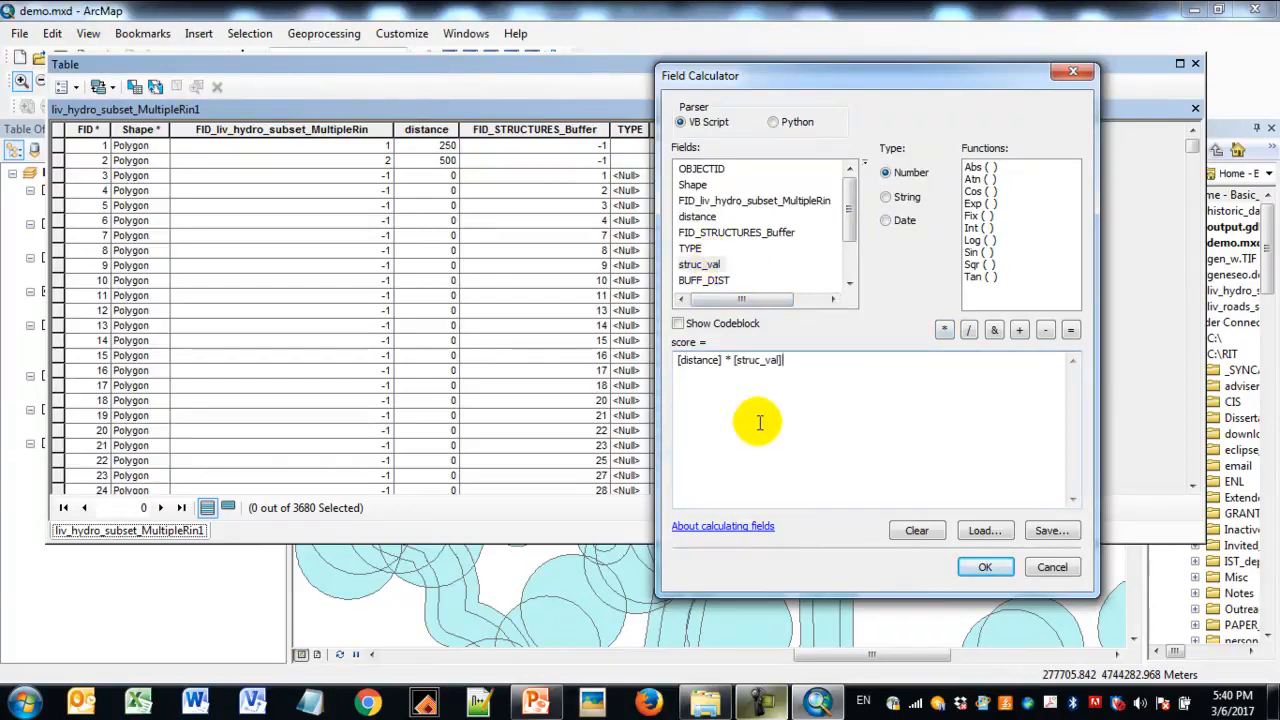
left_click_drag(866, 82, 390, 75)
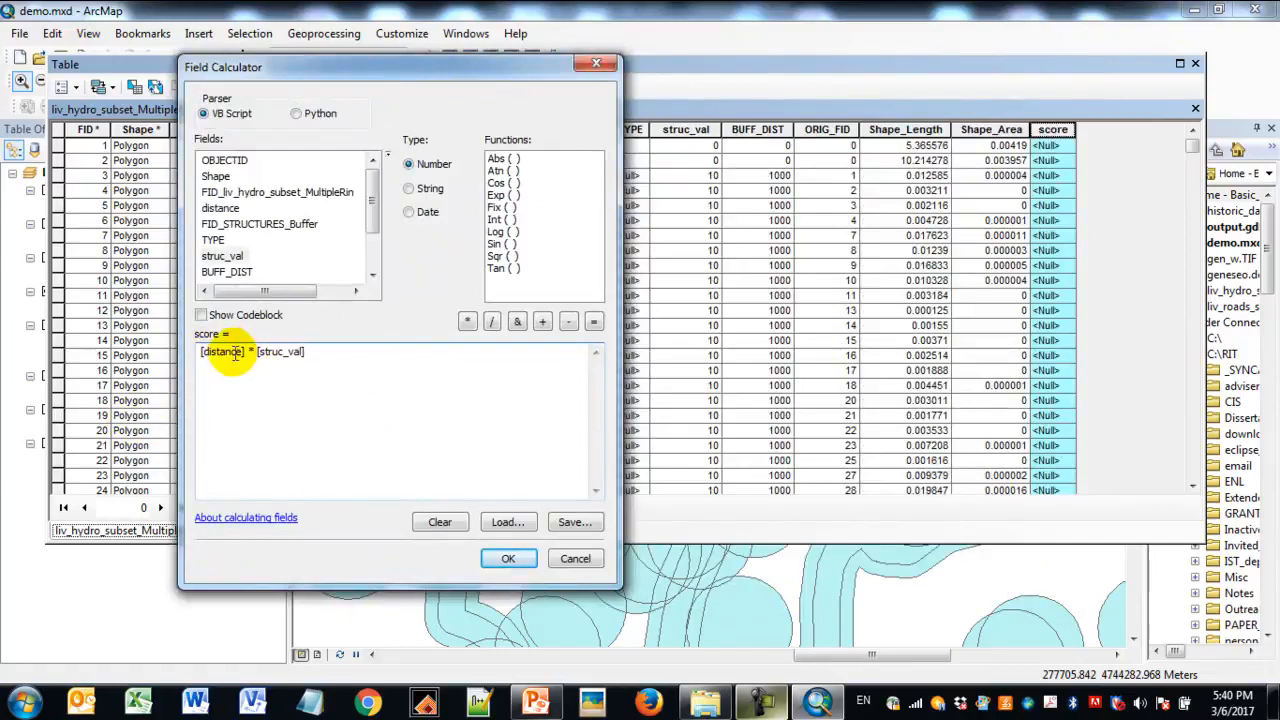
left_click(521, 563)
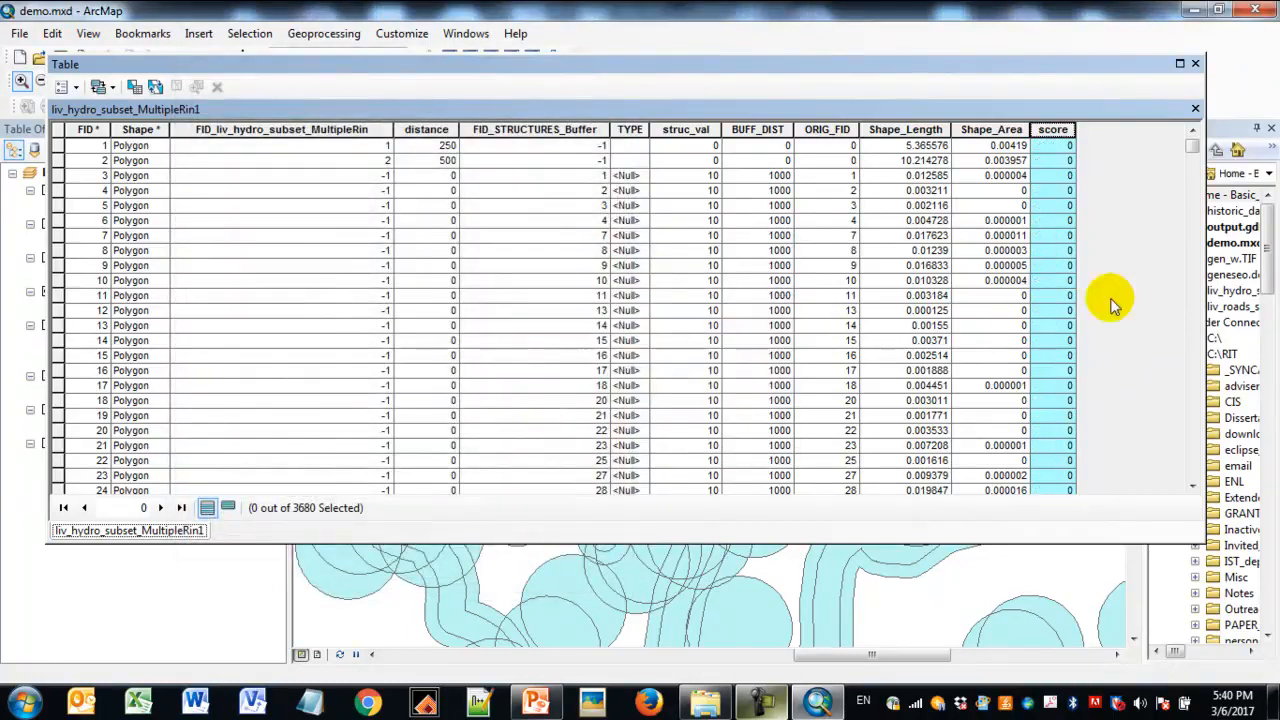
left_click_drag(1196, 150, 1204, 482)
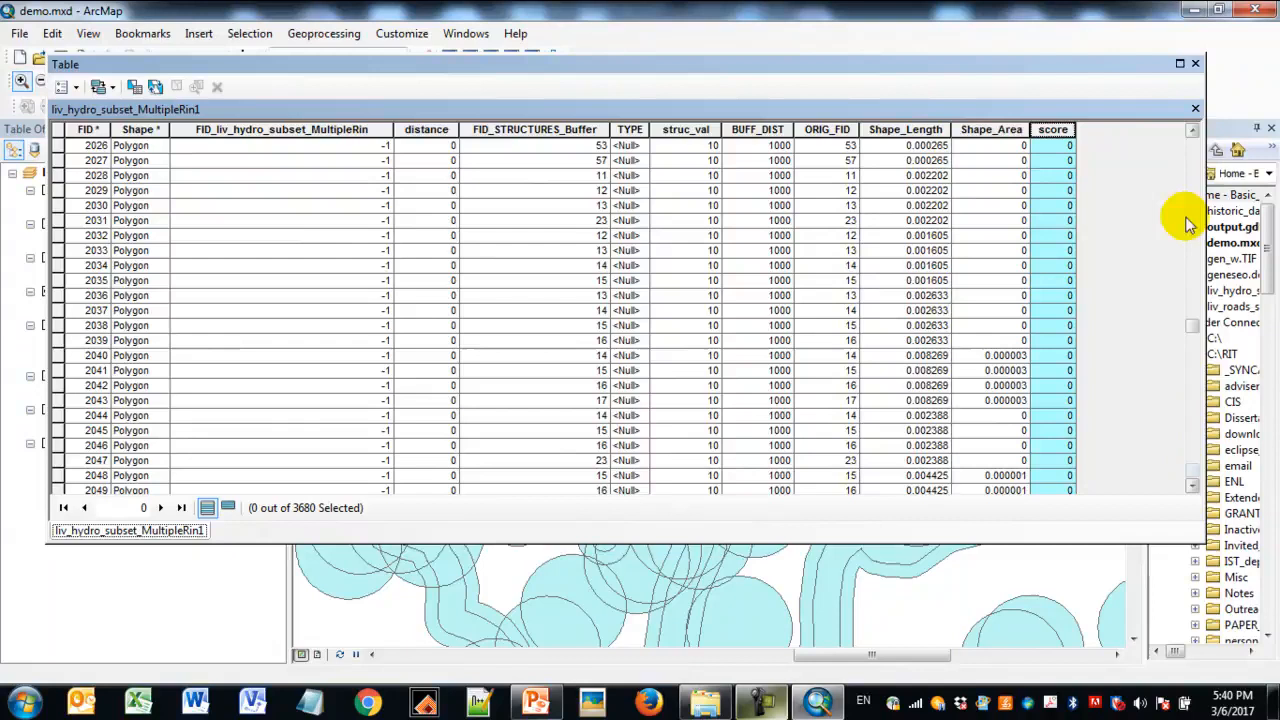
left_click(1197, 63)
- Symbolize liv_hydro_subset_MultipleRin1 by unique values of score, adding all values and excluding the all other values class
left_click(148, 292)
right_click(150, 292)
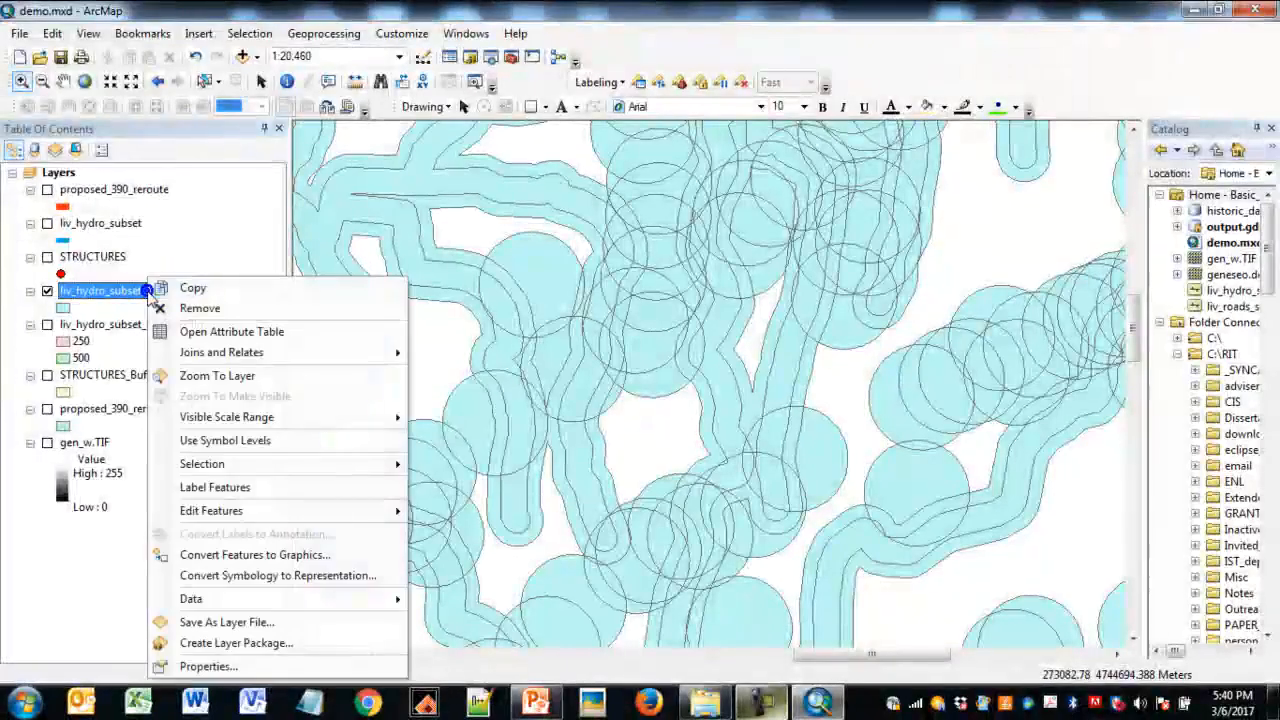
left_click(191, 661)
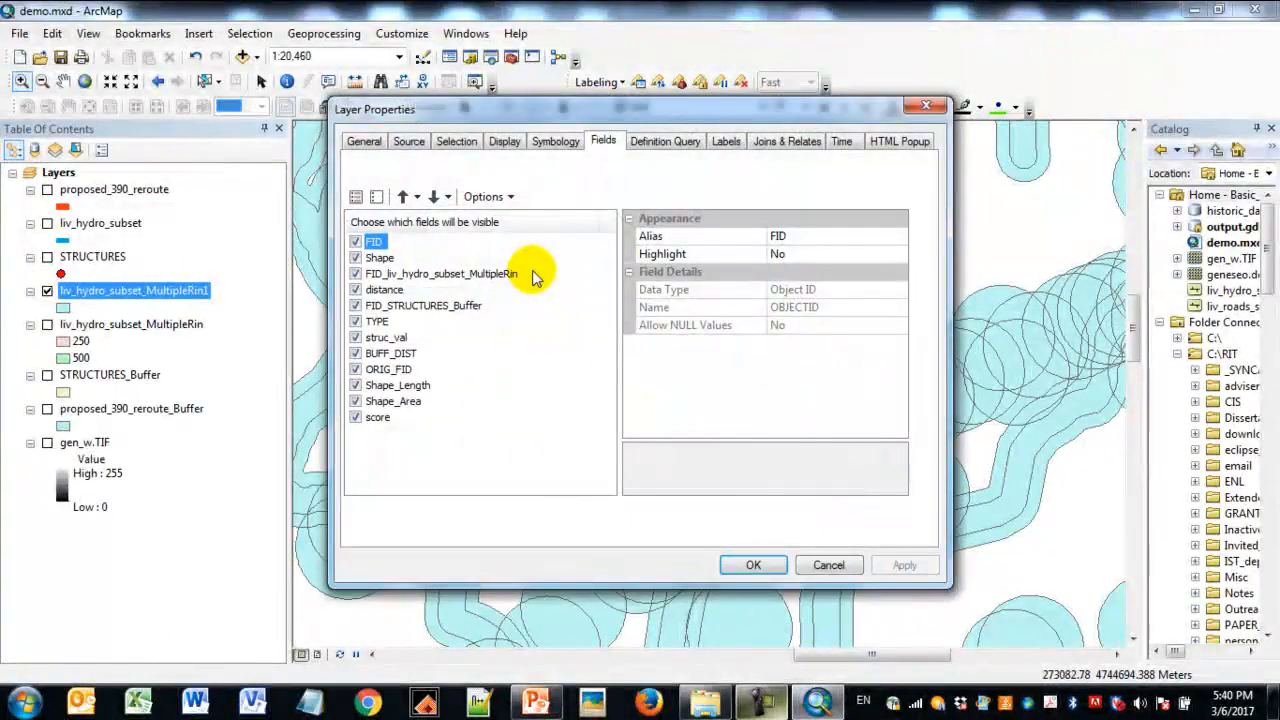
left_click(555, 141)
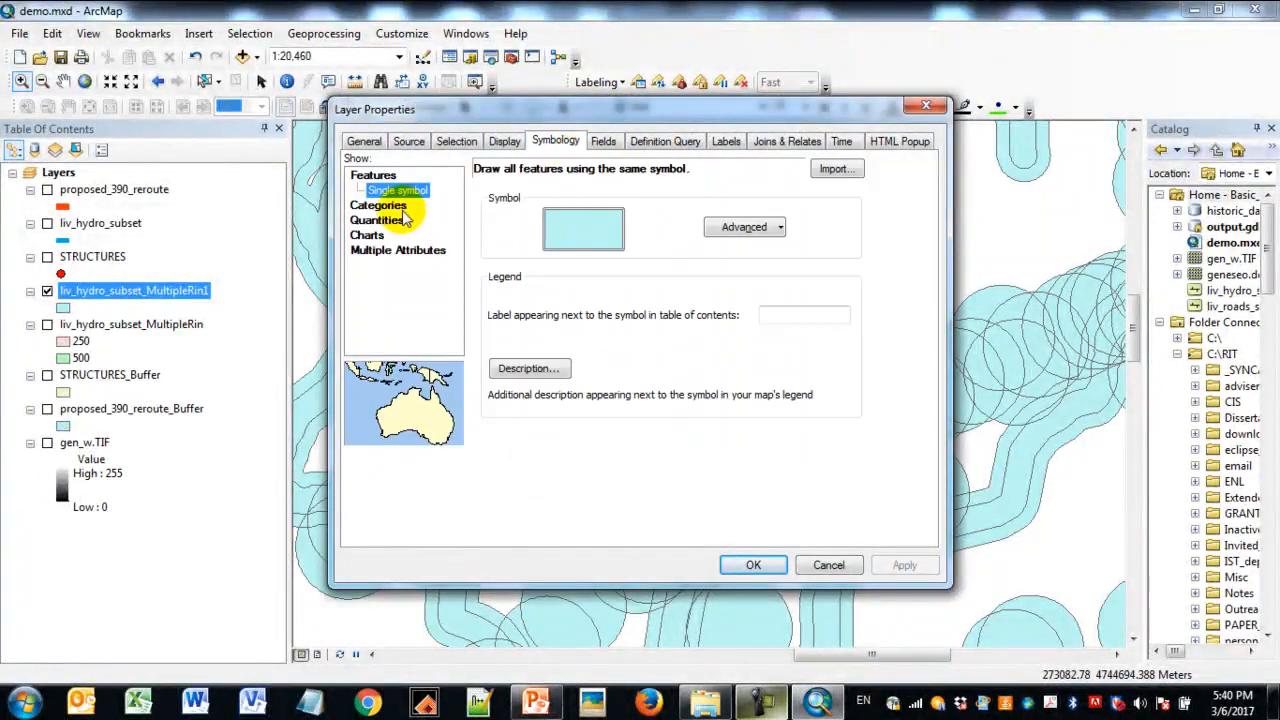
left_click(394, 206)
left_click(628, 208)
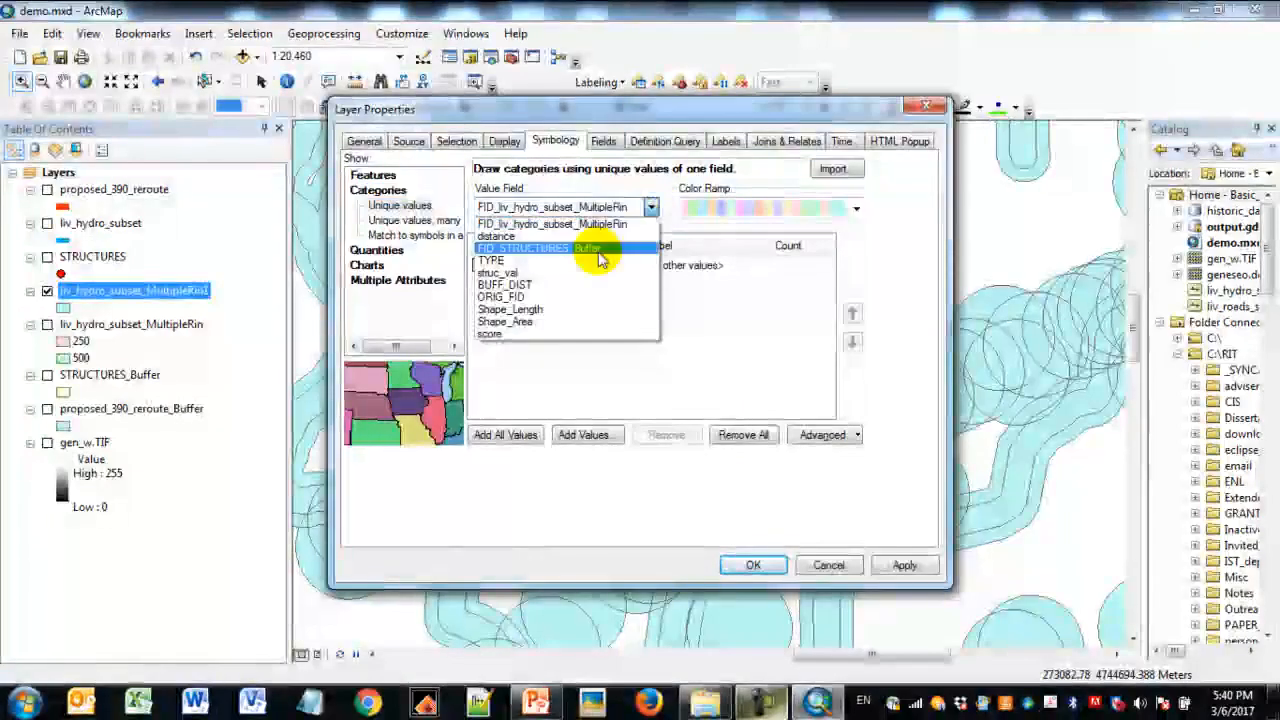
left_click(530, 333)
left_click(512, 436)
left_click(479, 265)
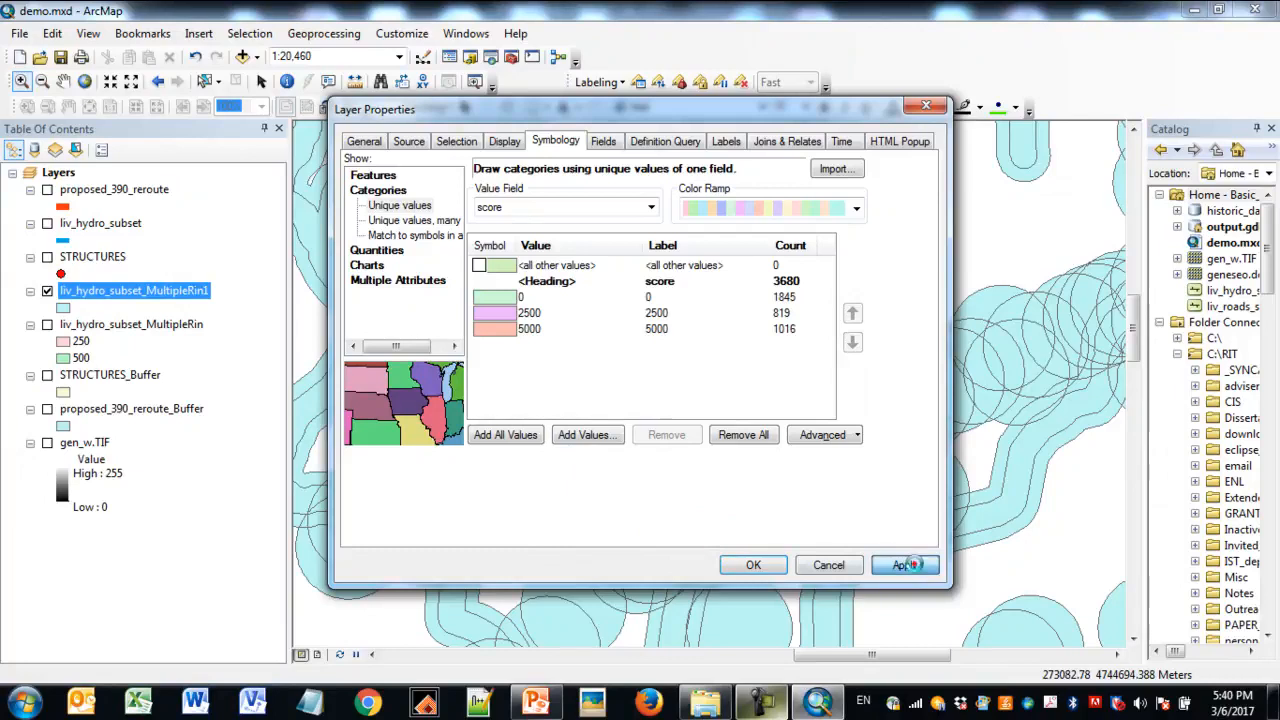
left_click(905, 566)
left_click(753, 565)
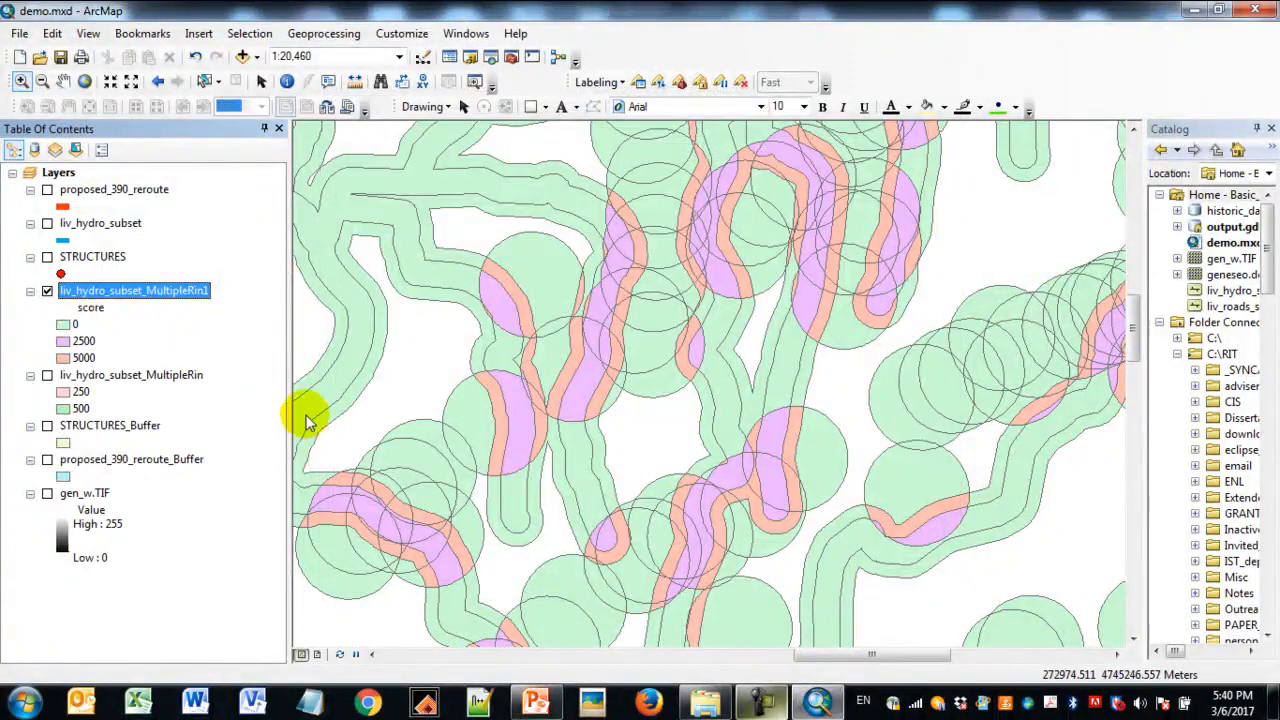
double_click(62, 343)
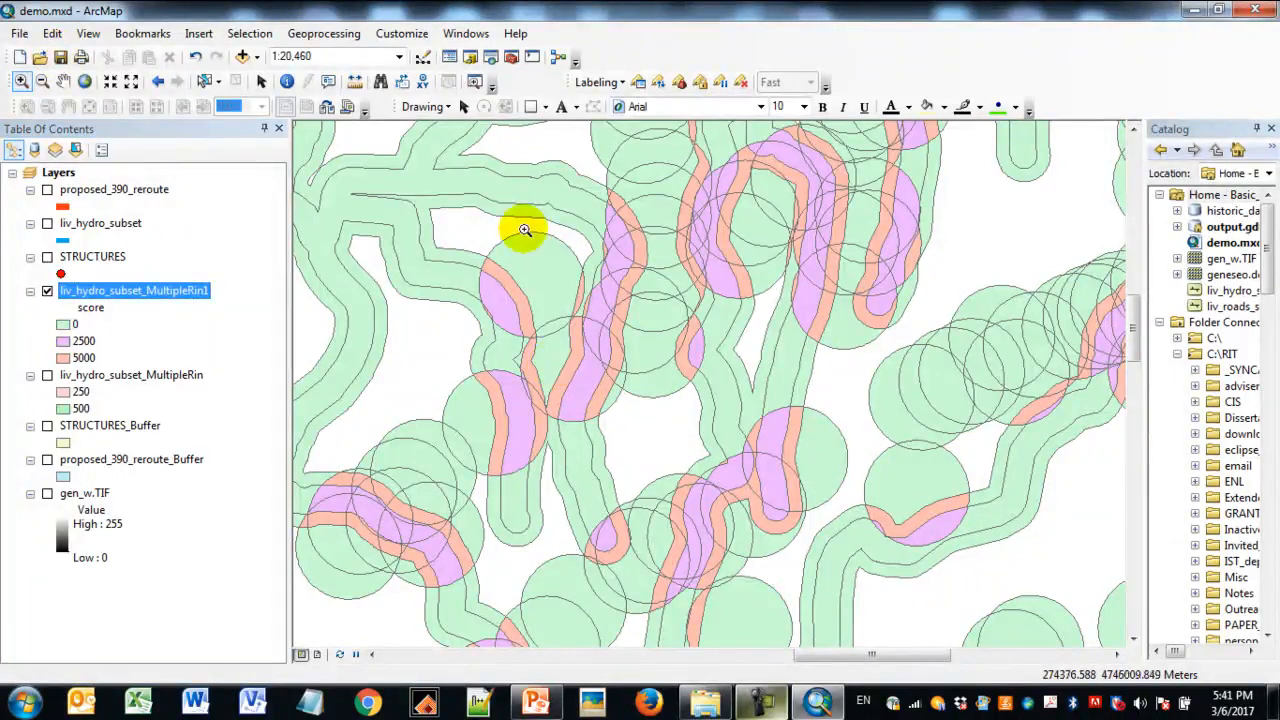
left_click(21, 81)
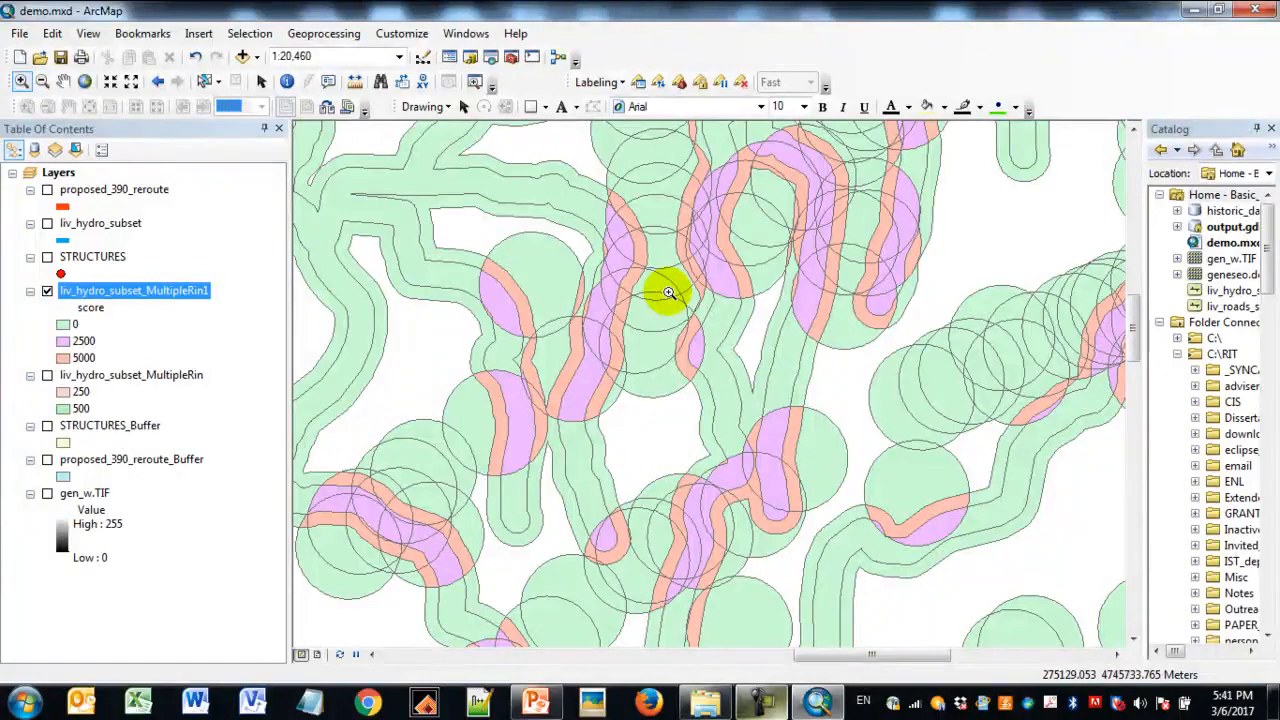
double_click(67, 325)
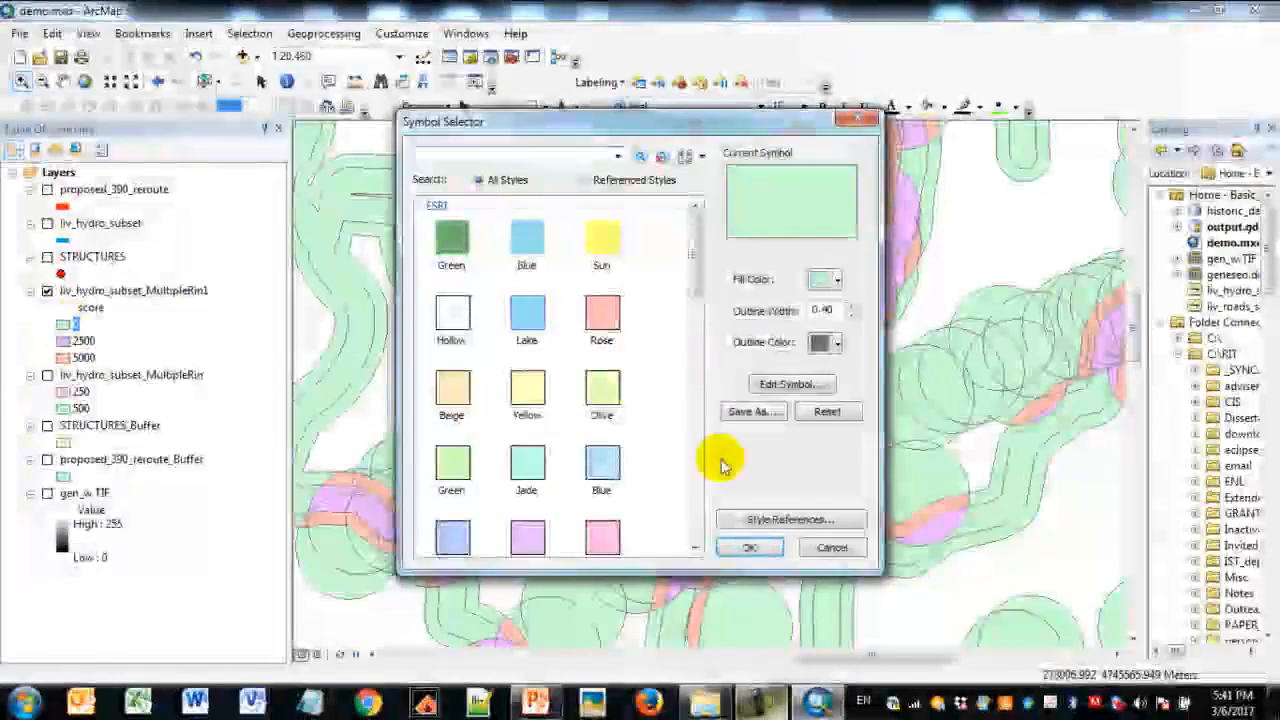
left_click(830, 546)
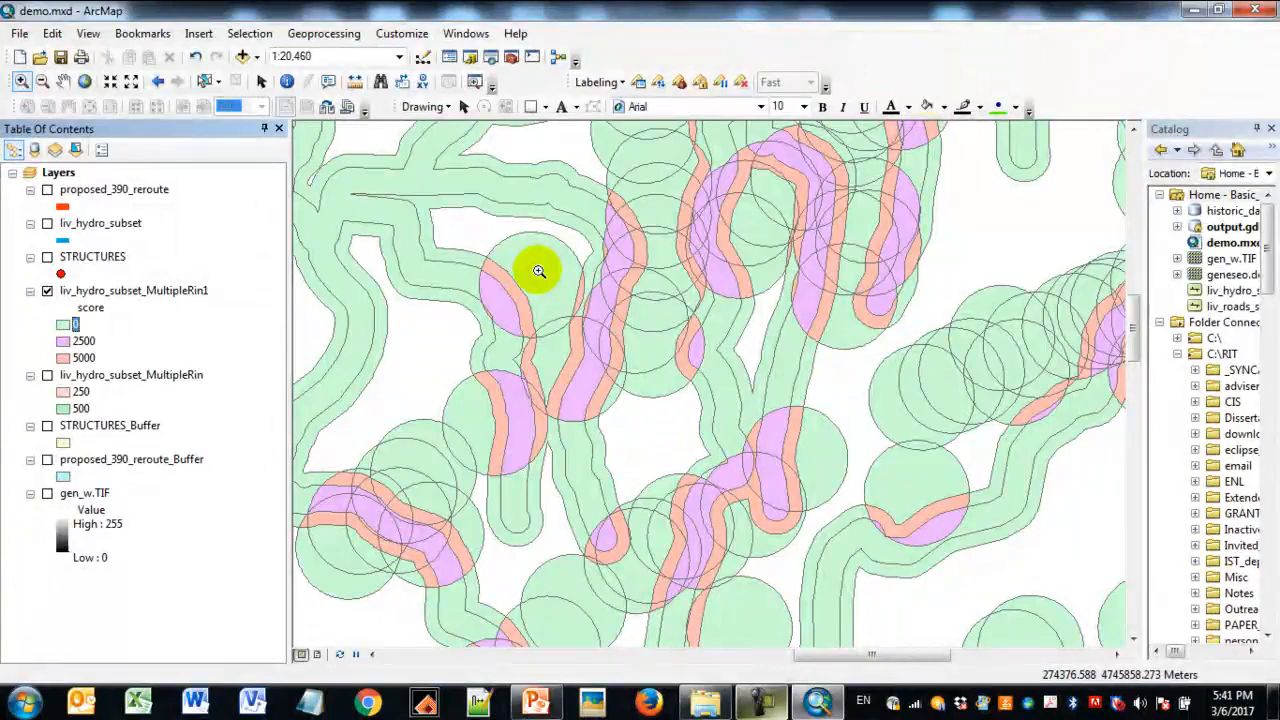
- Set up a Dissolve of liv_hydro_subset_MultipleRin1 with the output feature class named final in output.gdb
left_click(323, 36)
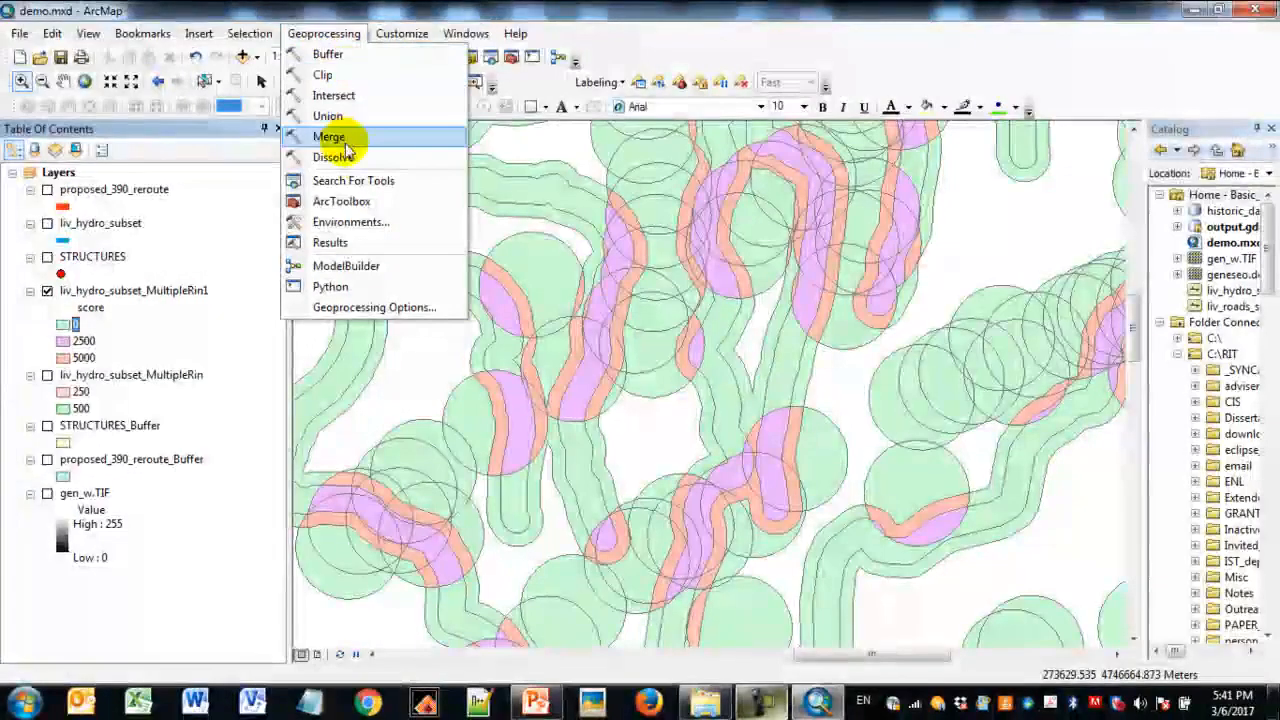
left_click(335, 157)
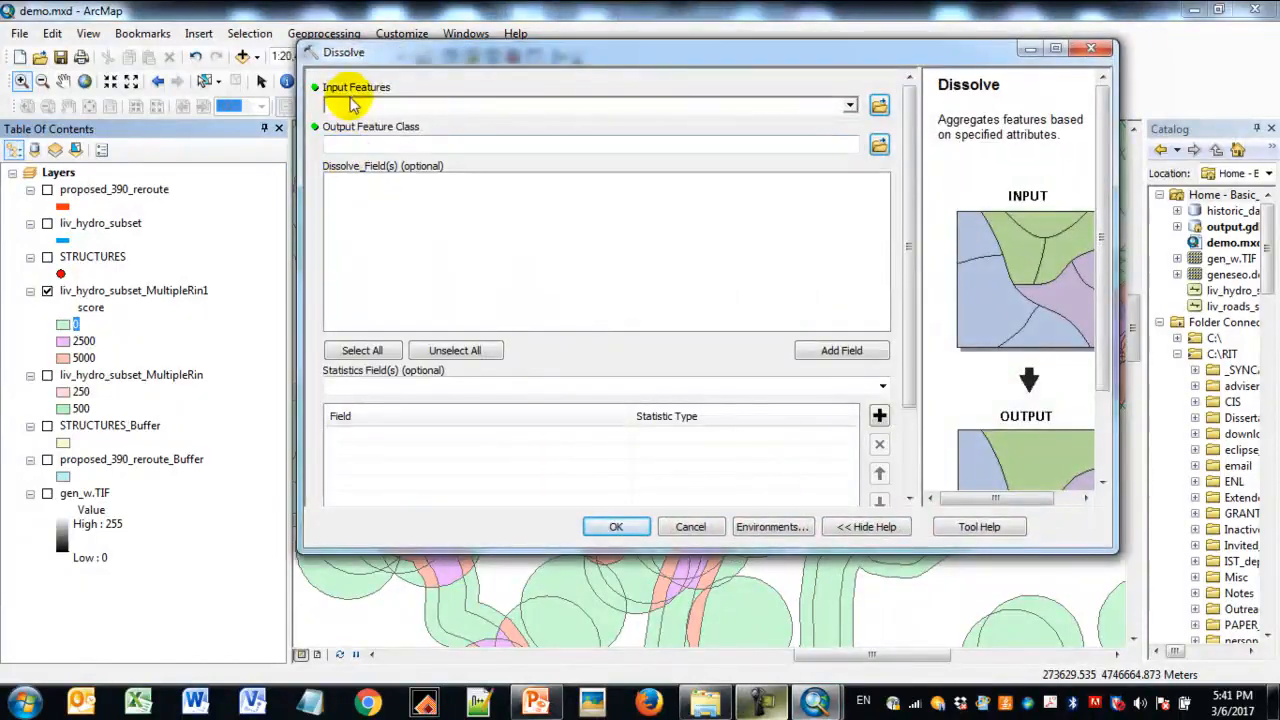
left_click(850, 105)
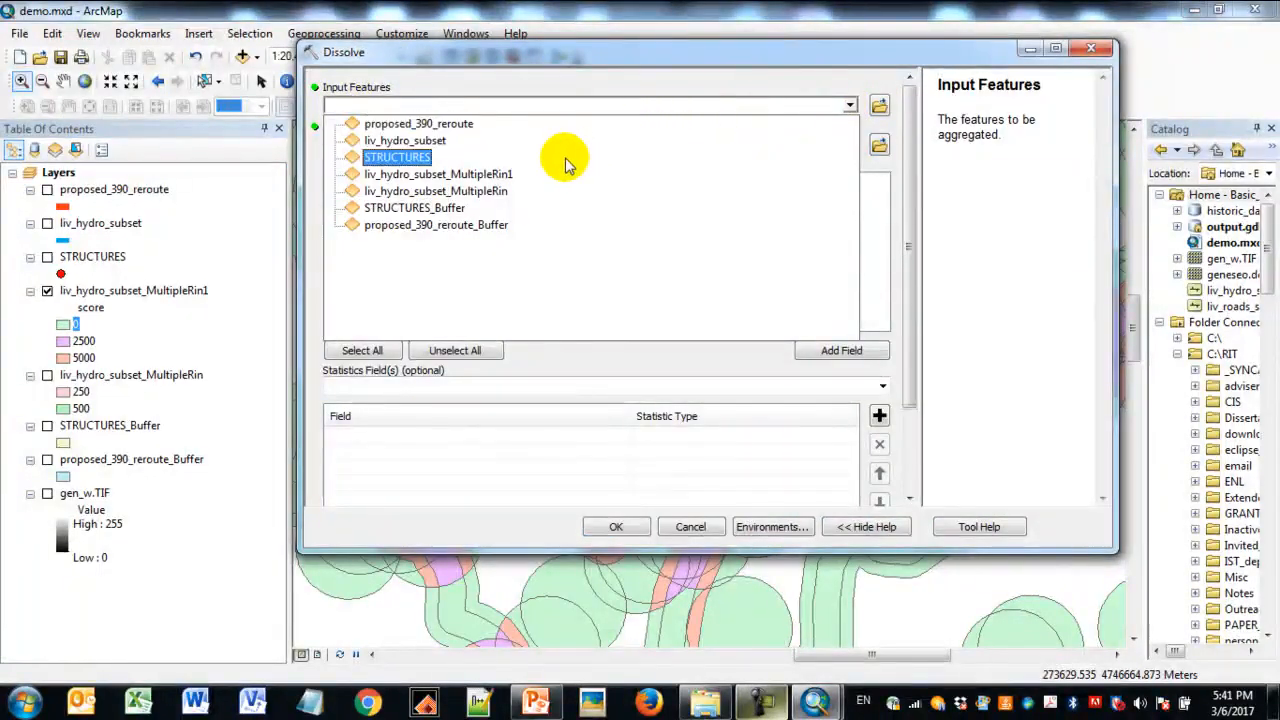
left_click(511, 176)
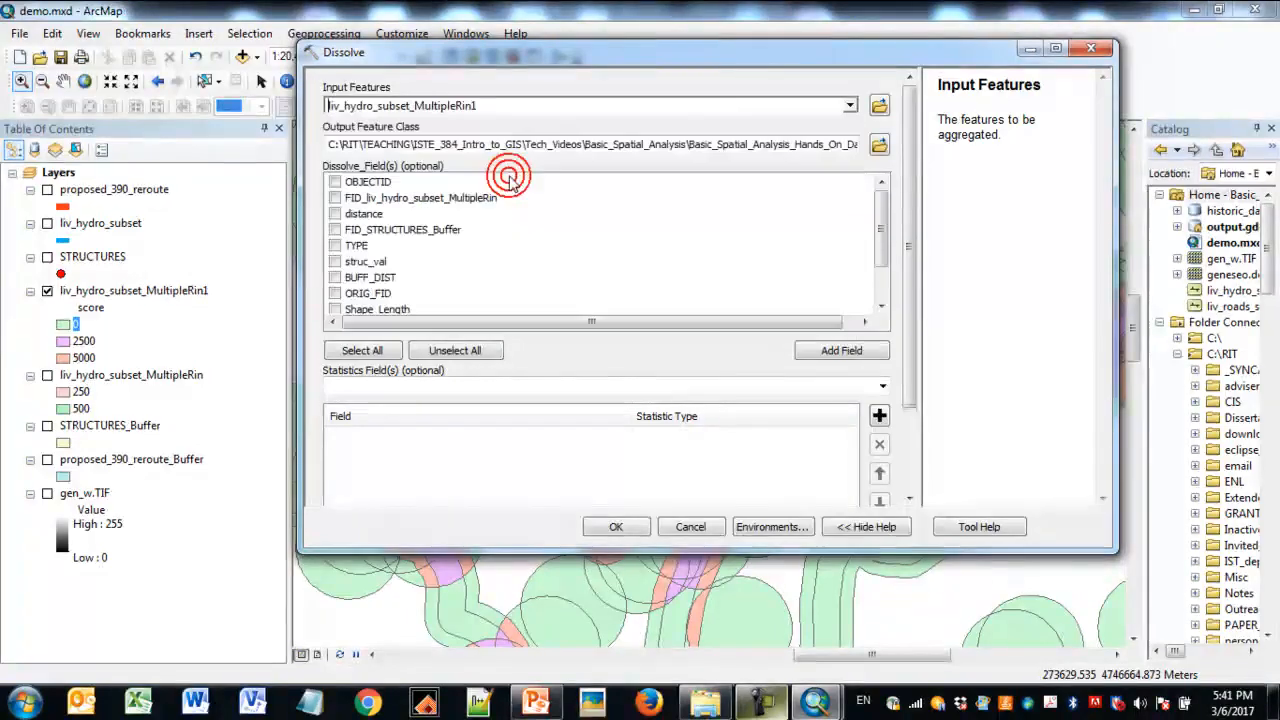
left_click_drag(740, 144, 843, 148)
left_click(800, 144)
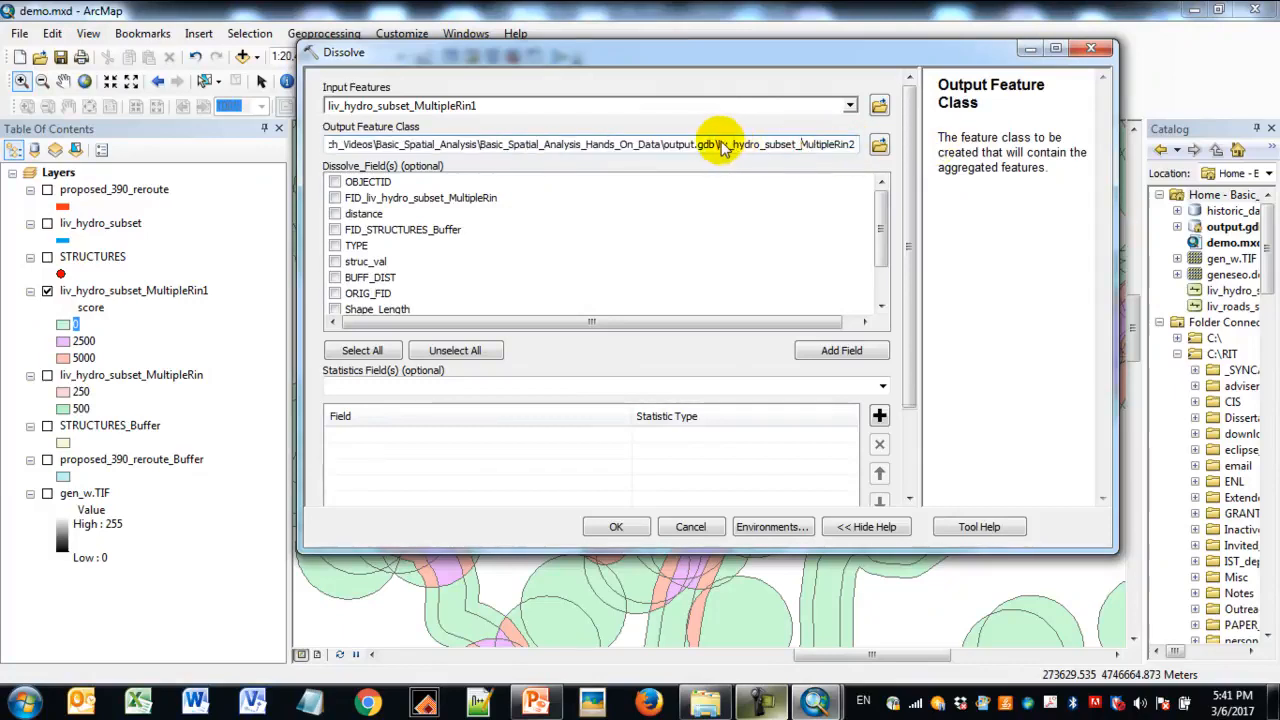
left_click_drag(718, 144, 848, 147)
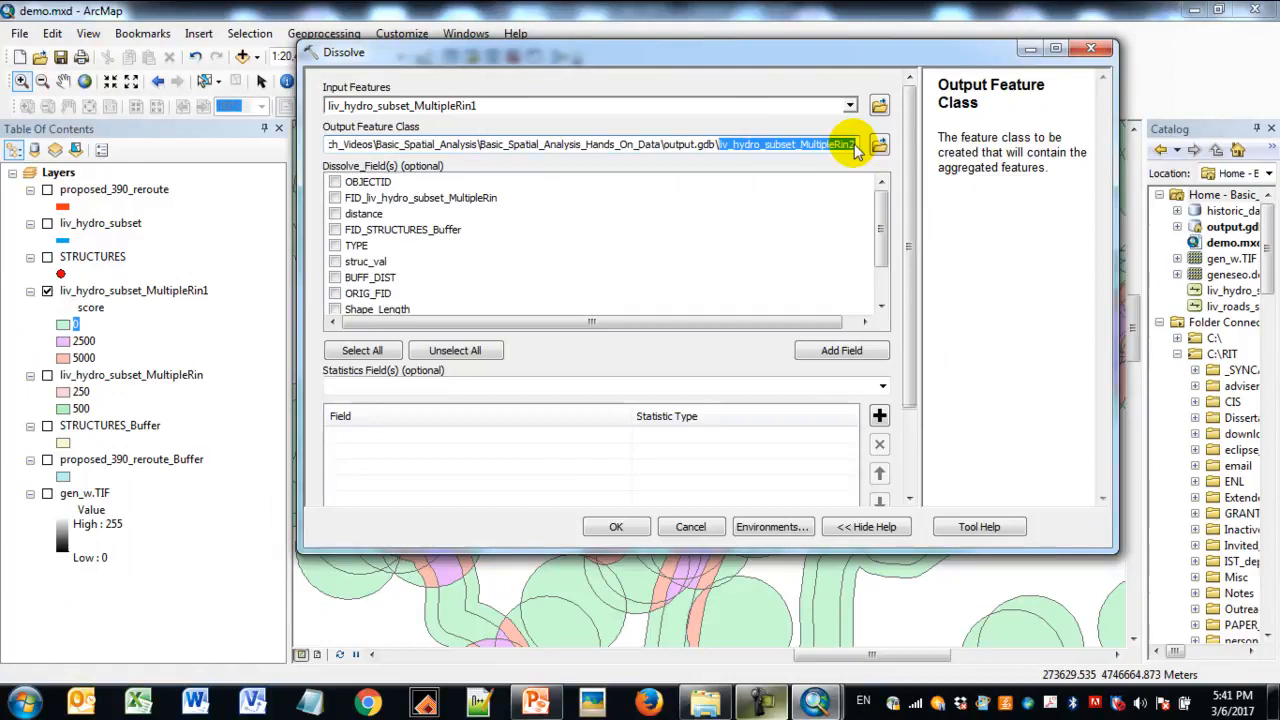
type("final")
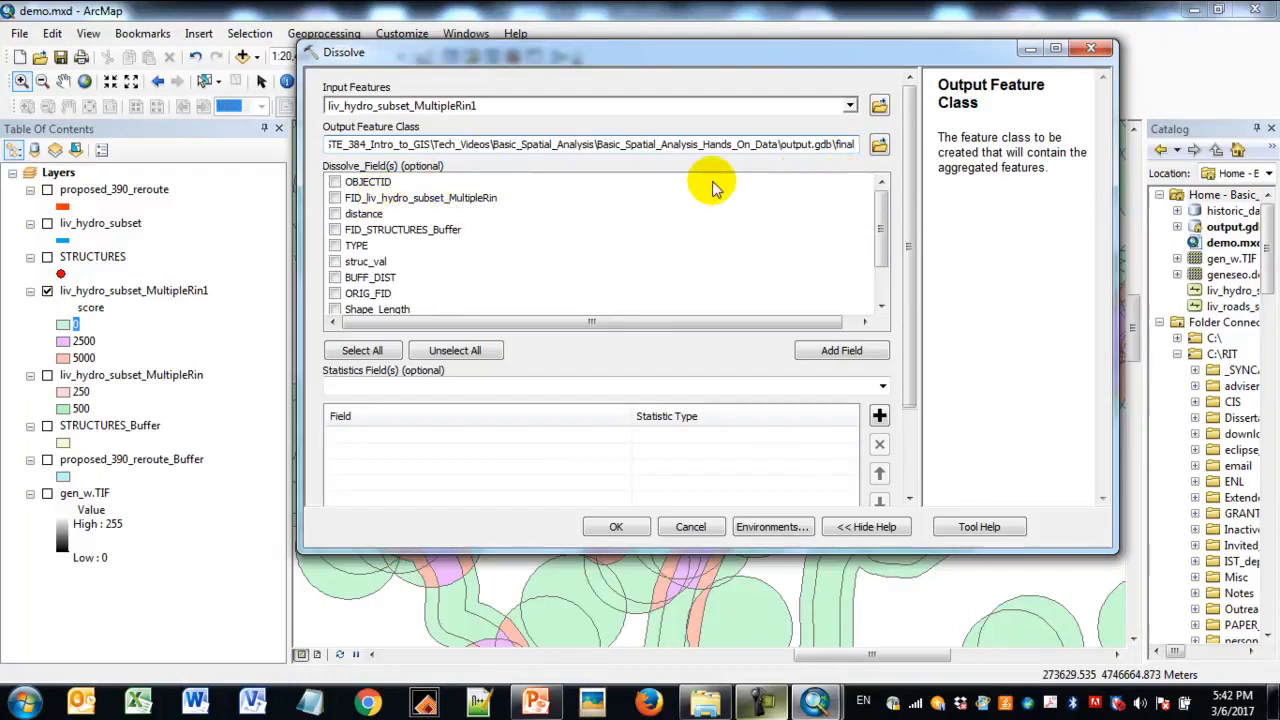
- Choose score as the dissolve field, keep multipart features enabled and run the Dissolve
left_click(881, 202)
left_click_drag(882, 207, 884, 237)
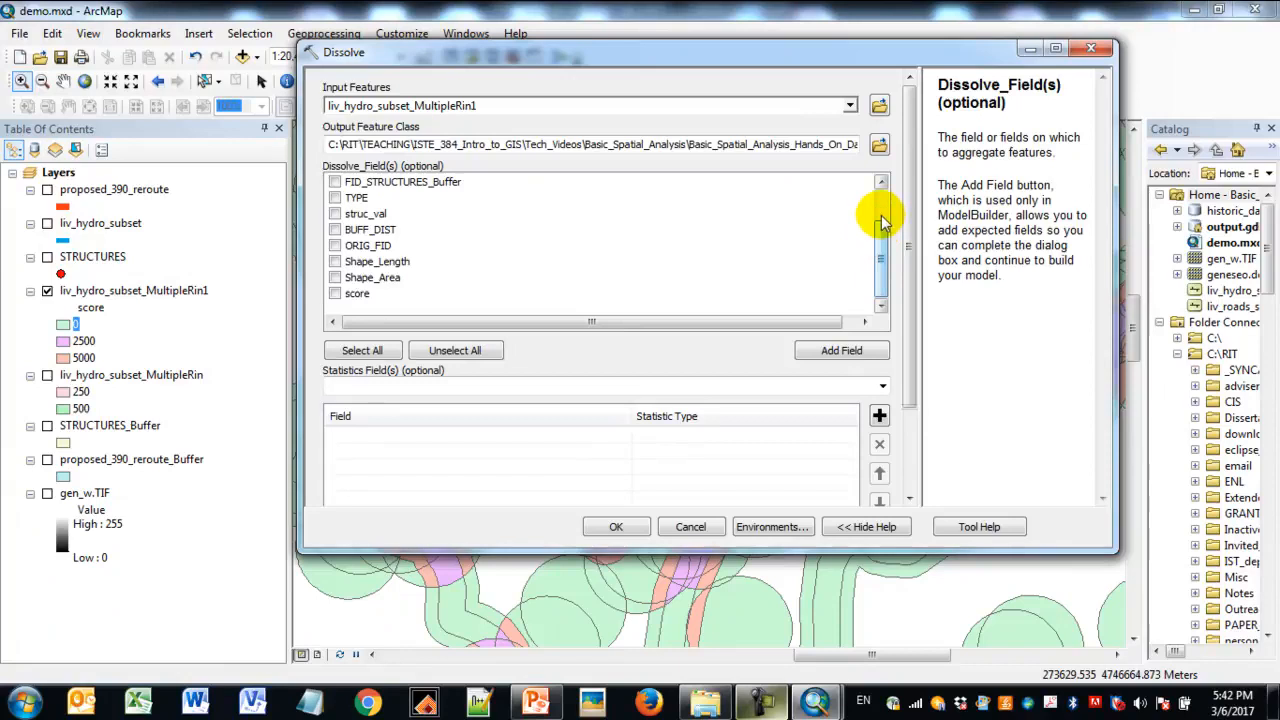
left_click(336, 294)
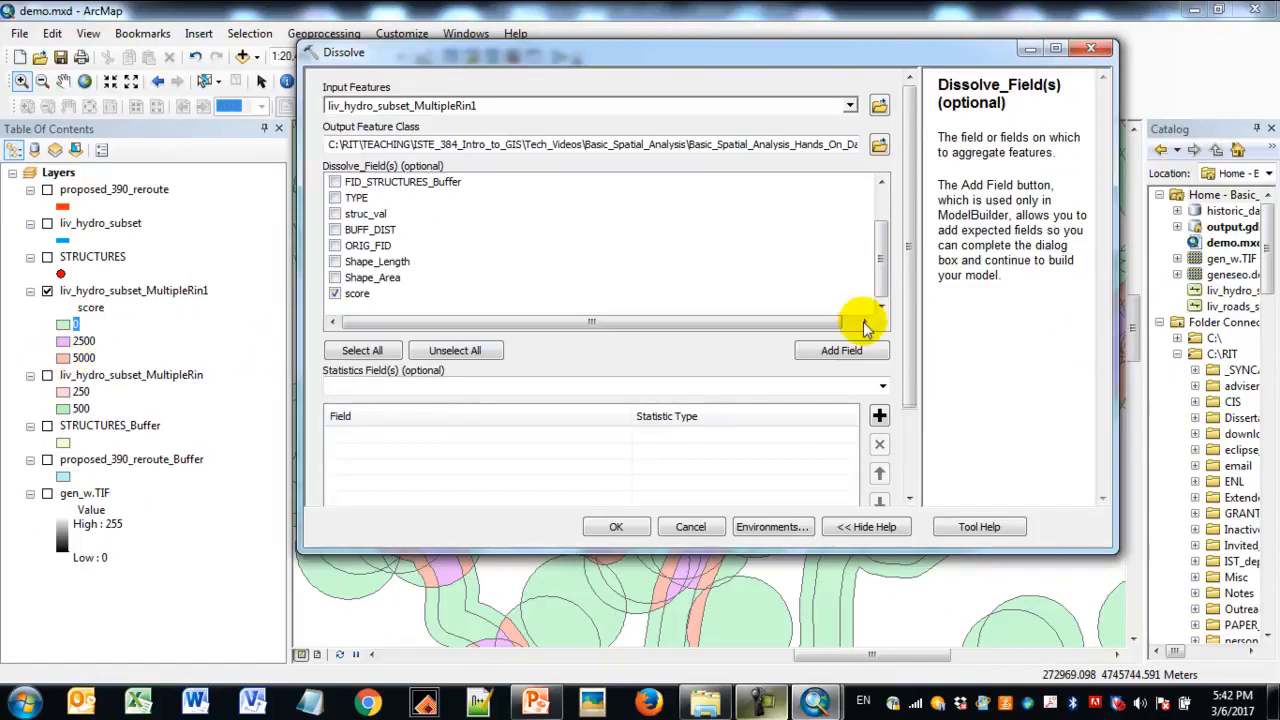
scroll(912, 262, "down", 3)
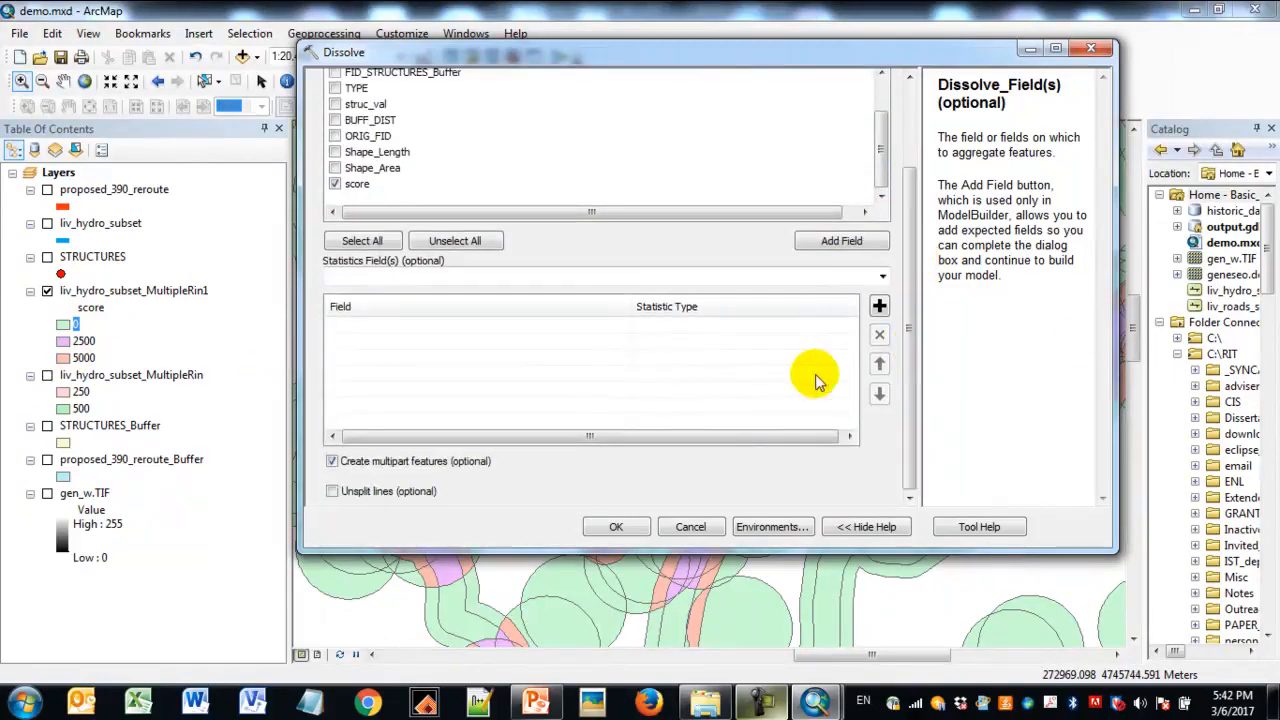
left_click(616, 527)
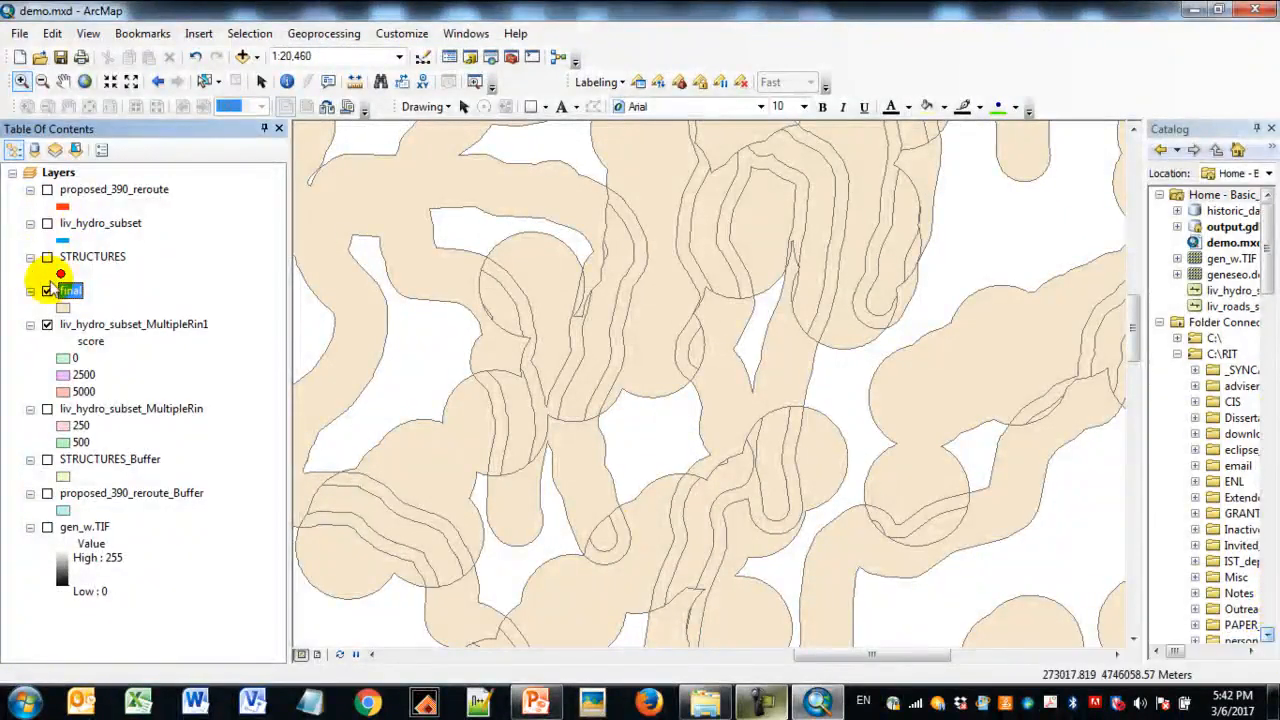
- Toggle the final layer off and on for comparison, and hide liv_hydro_subset_MultipleRin1 beneath it
left_click(47, 291)
left_click(47, 291)
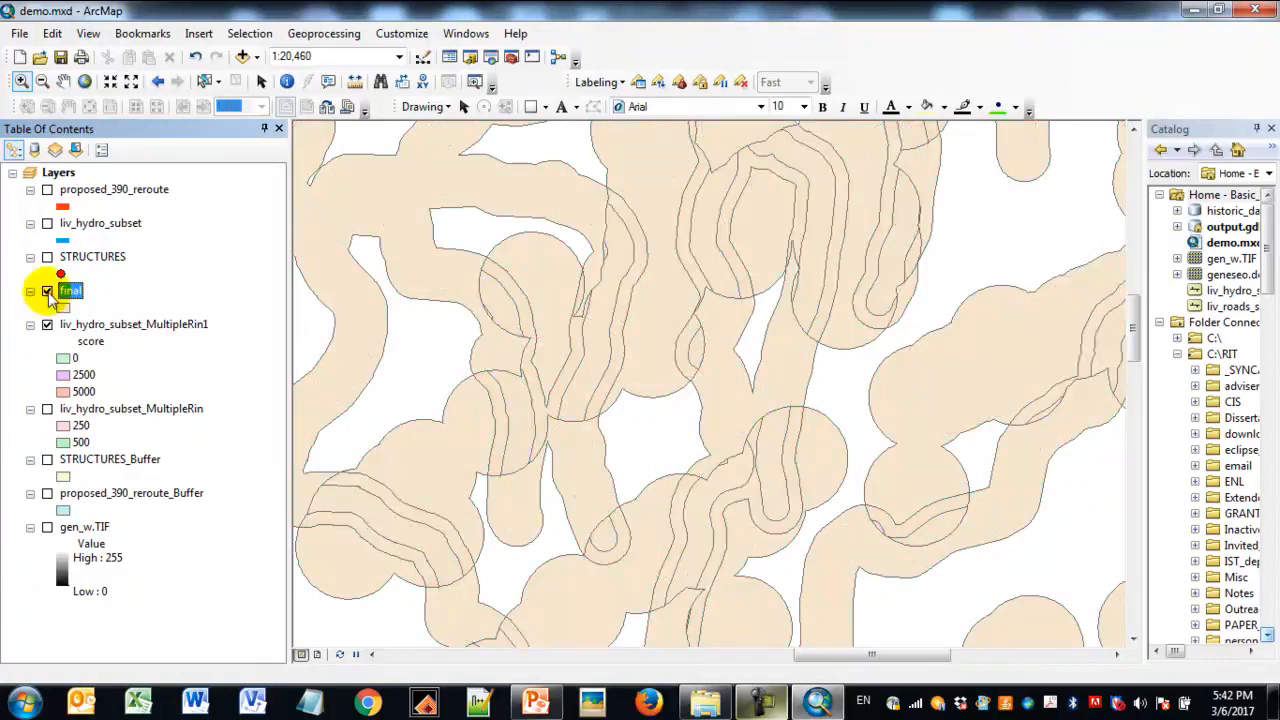
left_click(107, 323)
left_click(47, 325)
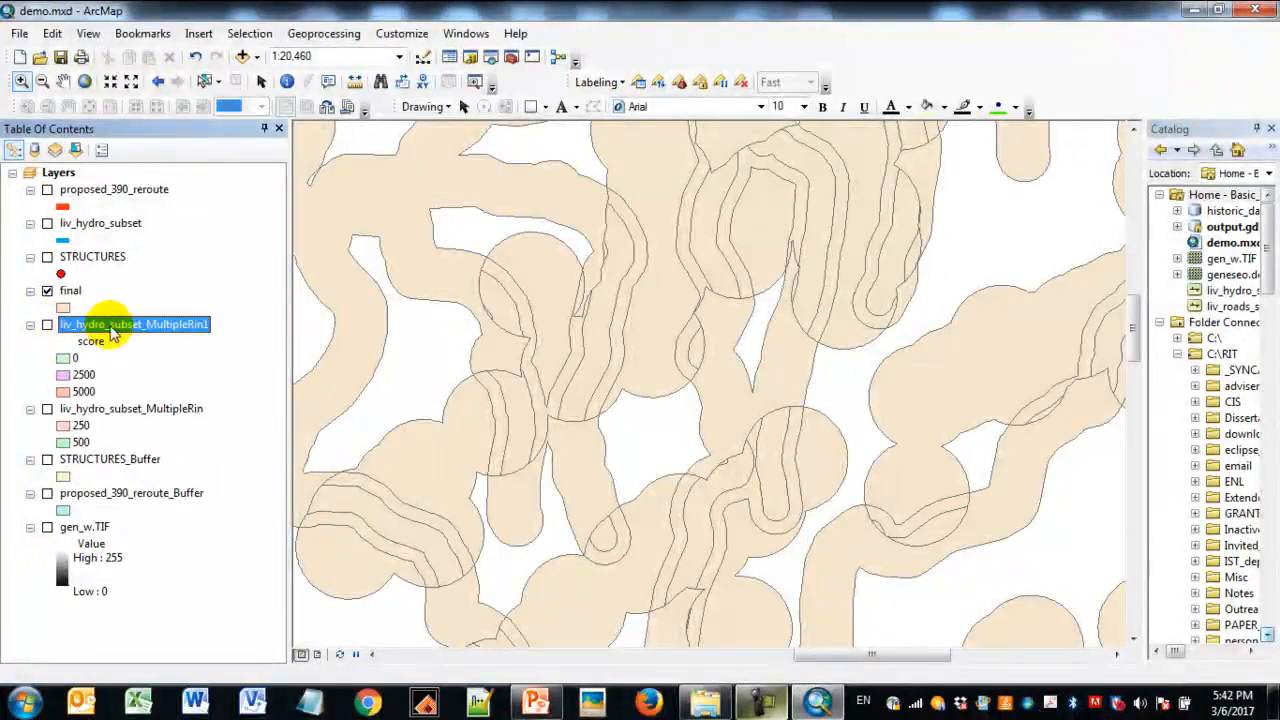
- Open the attribute table of final, highlight each of its score records in turn and close the table
right_click(75, 295)
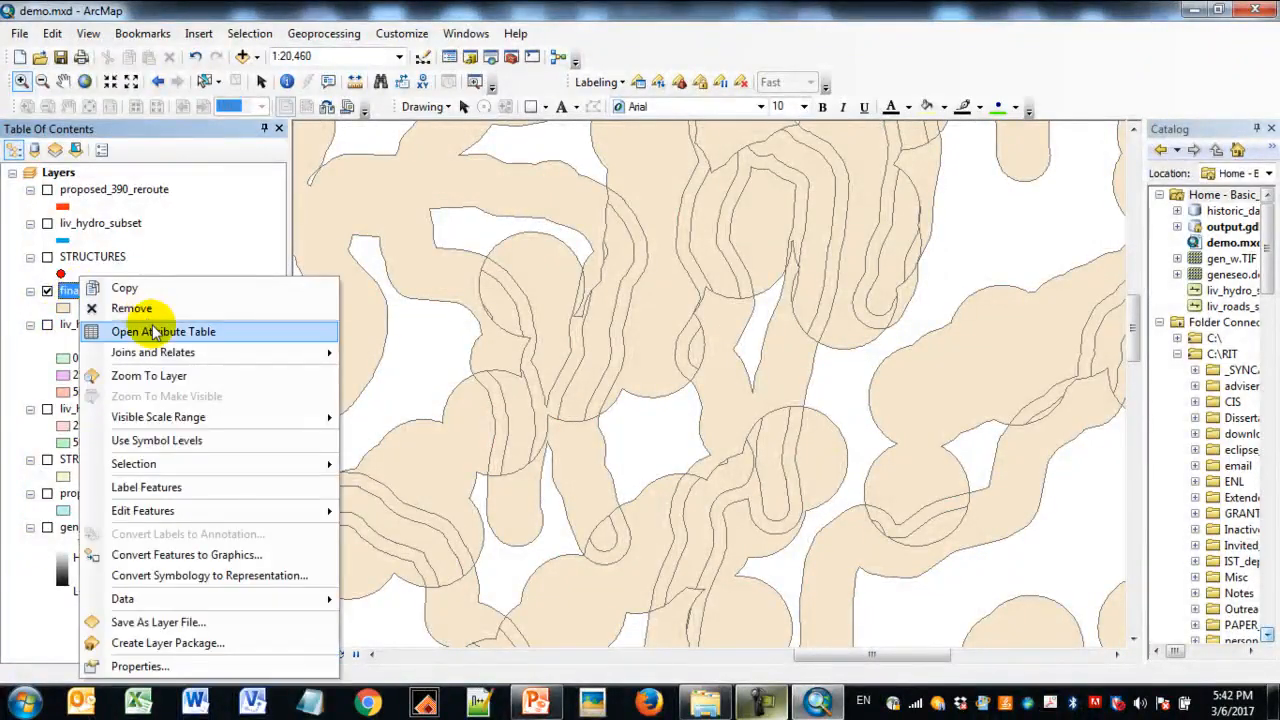
left_click(90, 249)
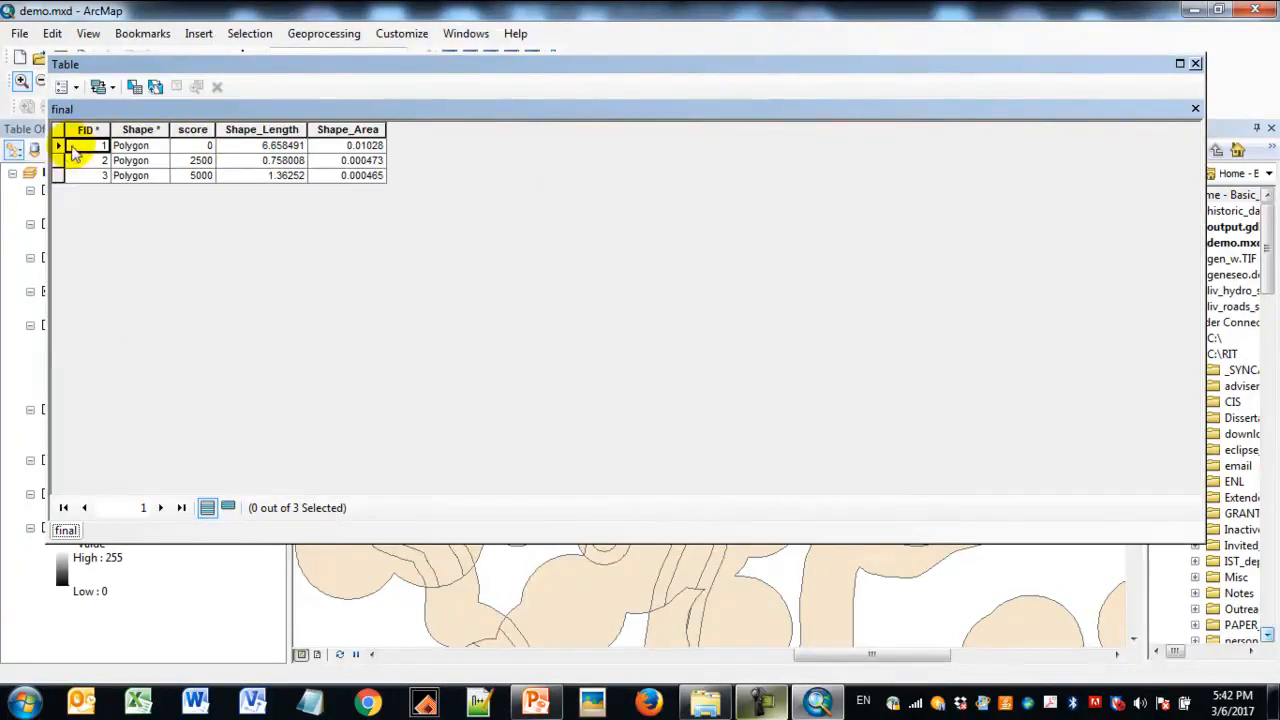
left_click(57, 145)
left_click(57, 160)
left_click(57, 175)
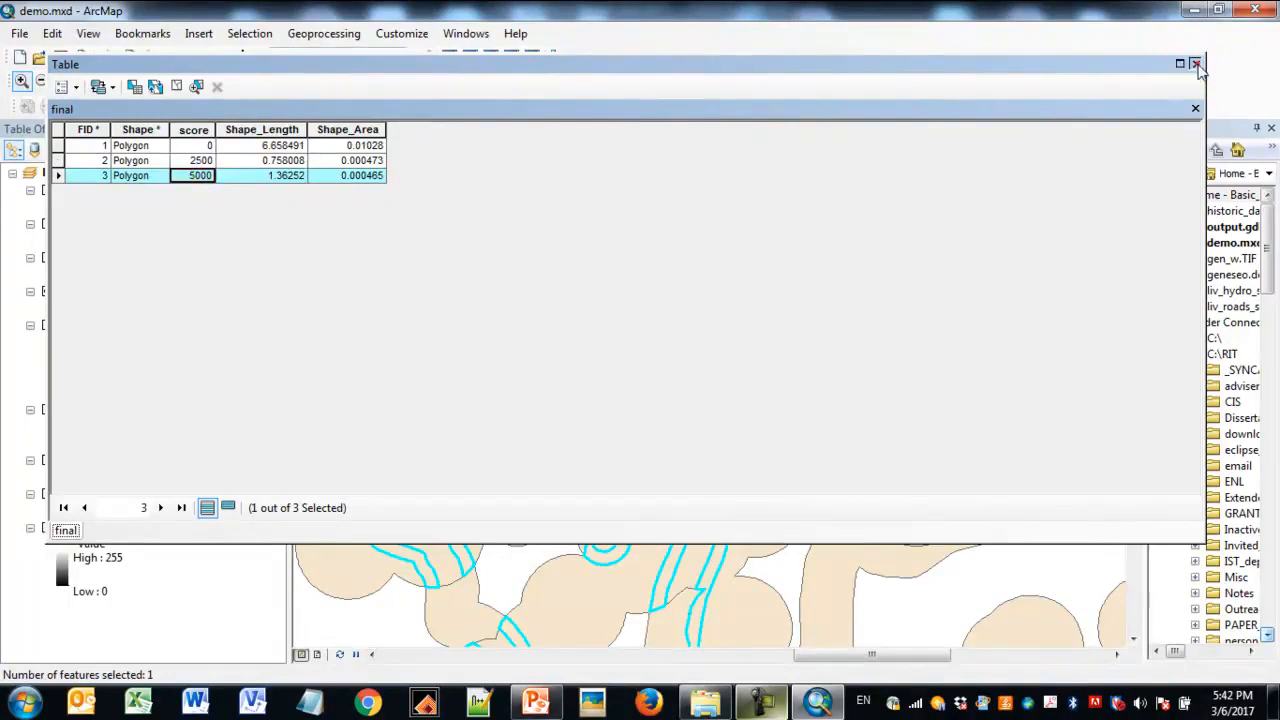
left_click(1195, 63)
- Symbolize final by unique values of score, adding all values, choosing a vivid multicolour ramp and excluding the all other values class
right_click(78, 286)
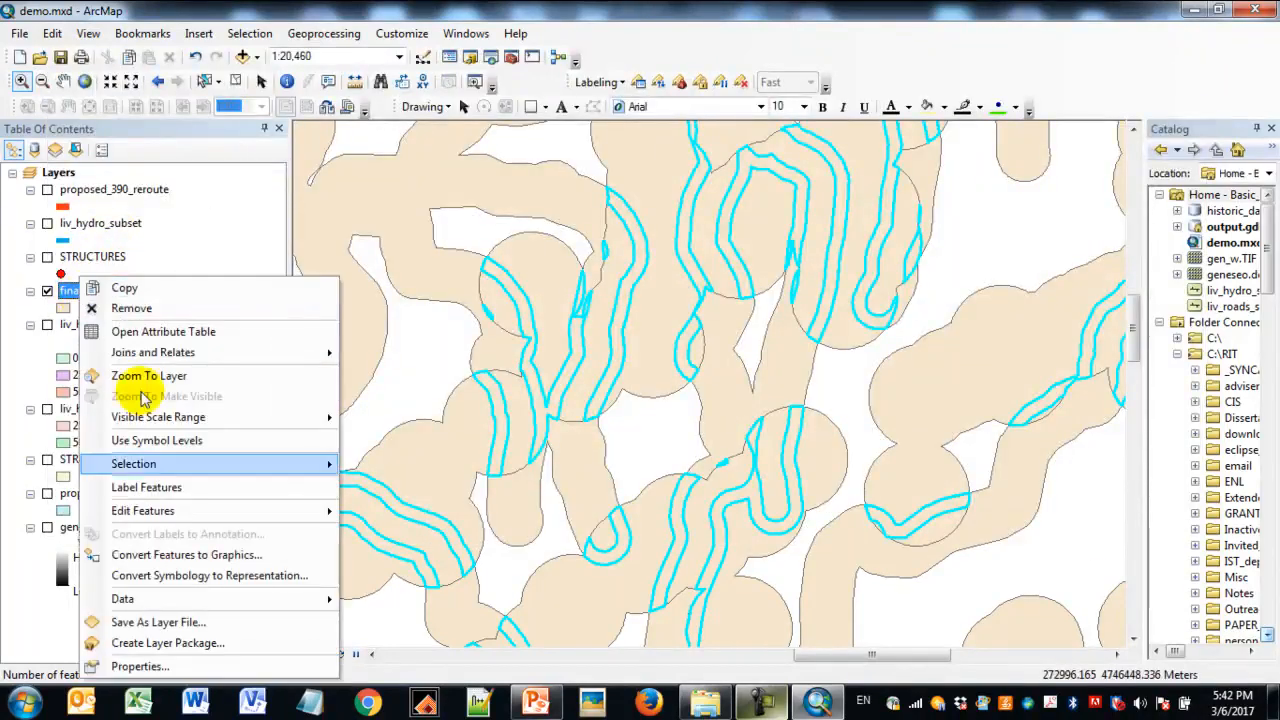
left_click(150, 667)
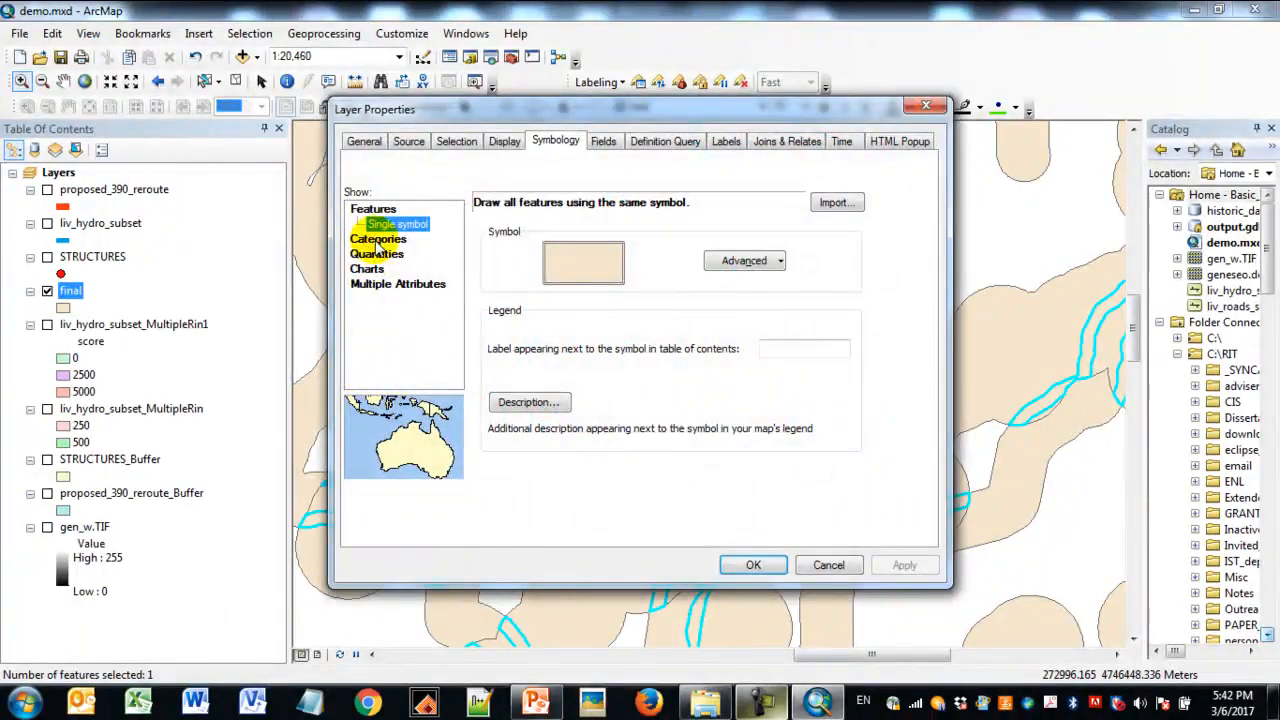
left_click(395, 240)
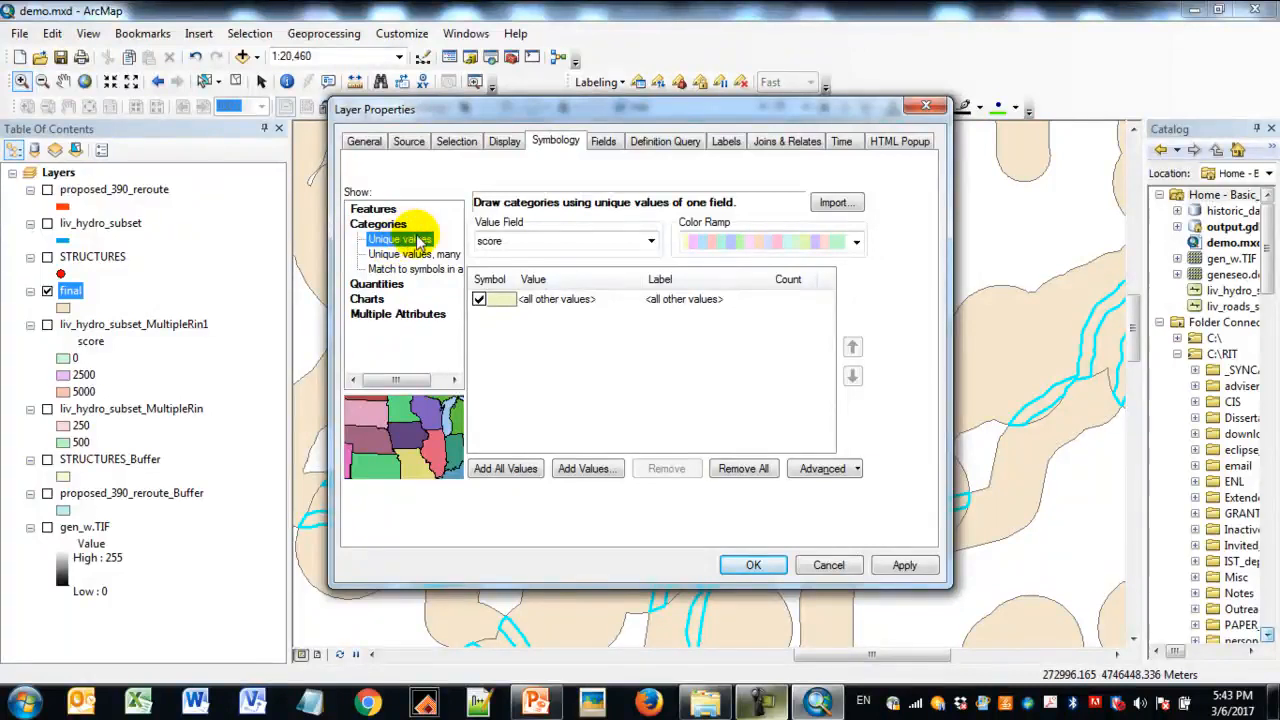
left_click(505, 469)
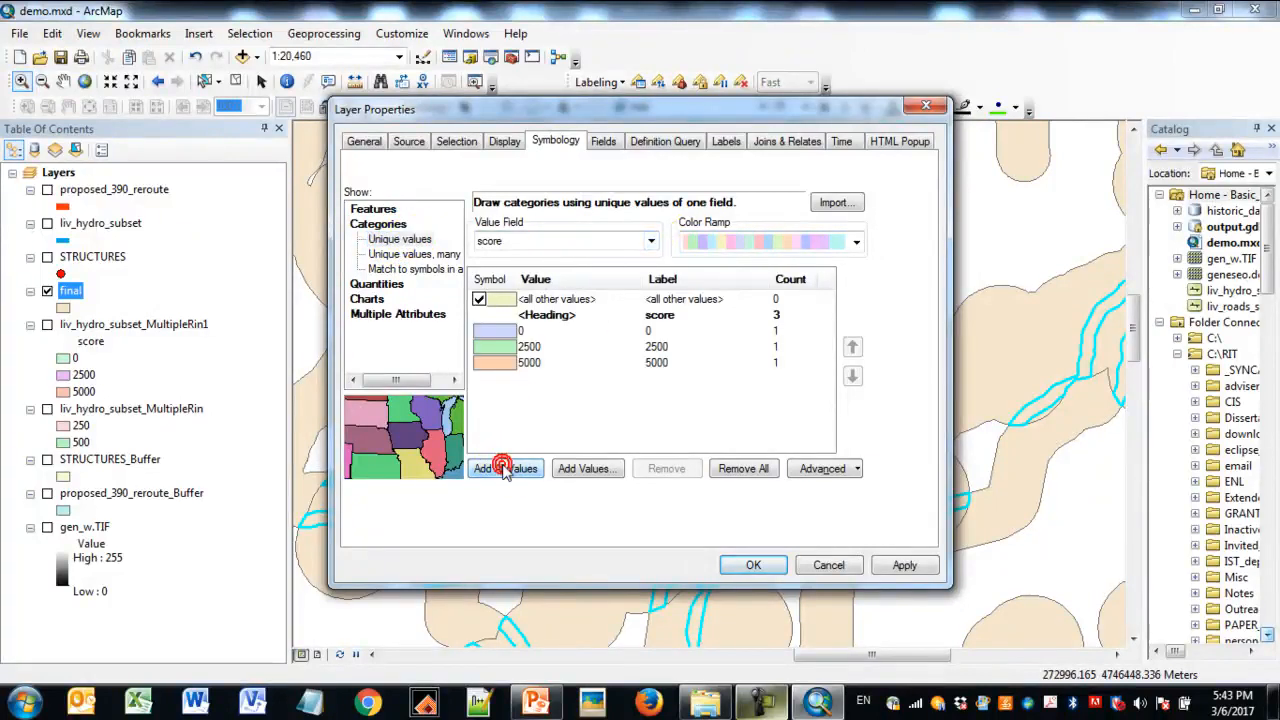
left_click(855, 245)
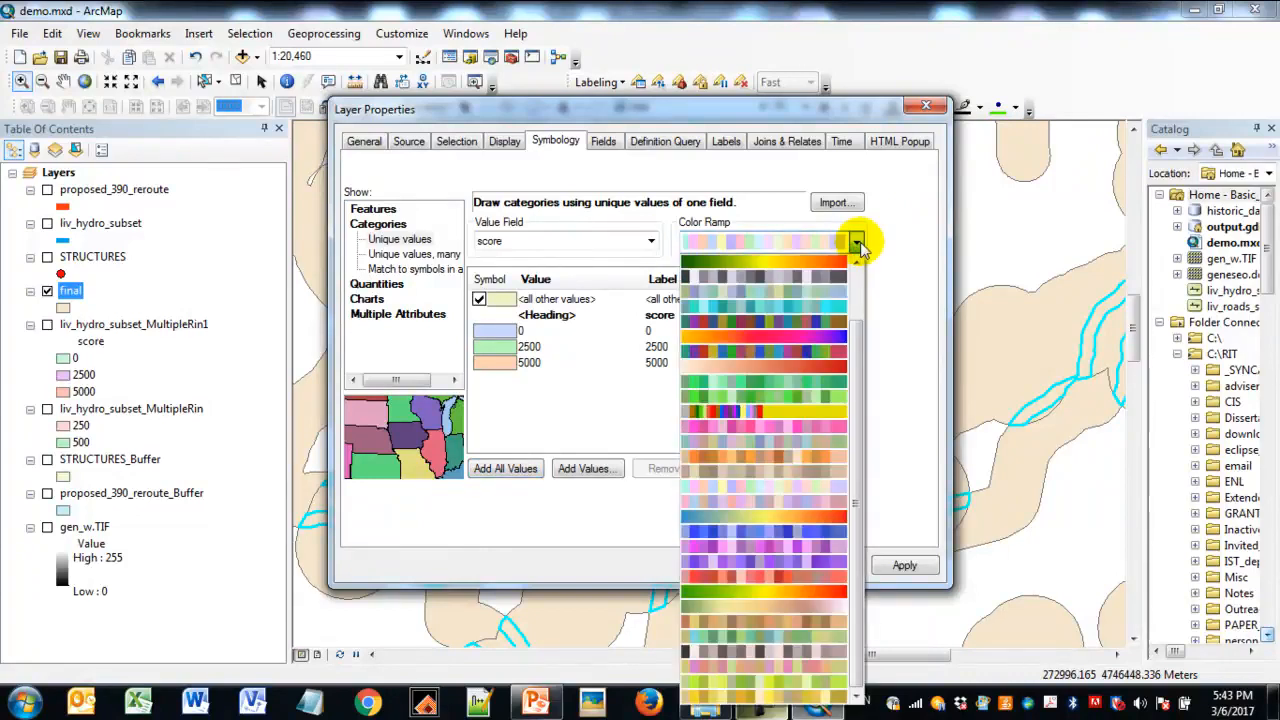
left_click(823, 350)
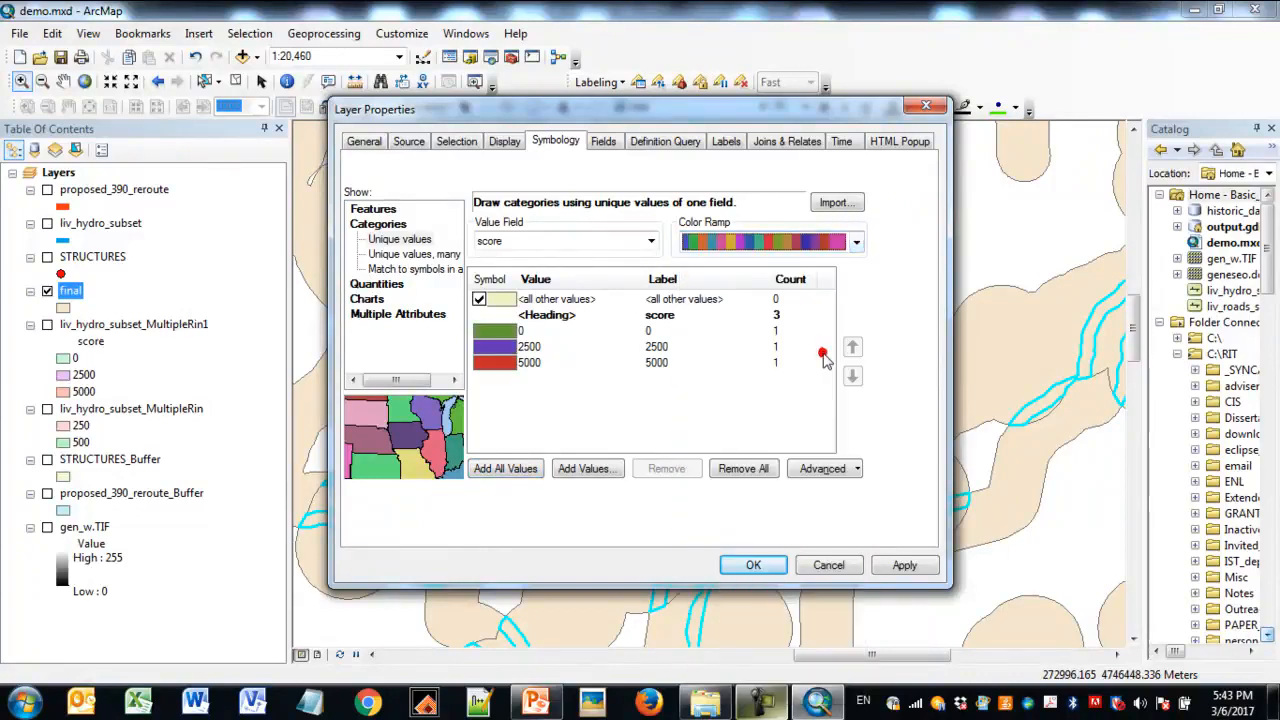
left_click(480, 298)
left_click(903, 565)
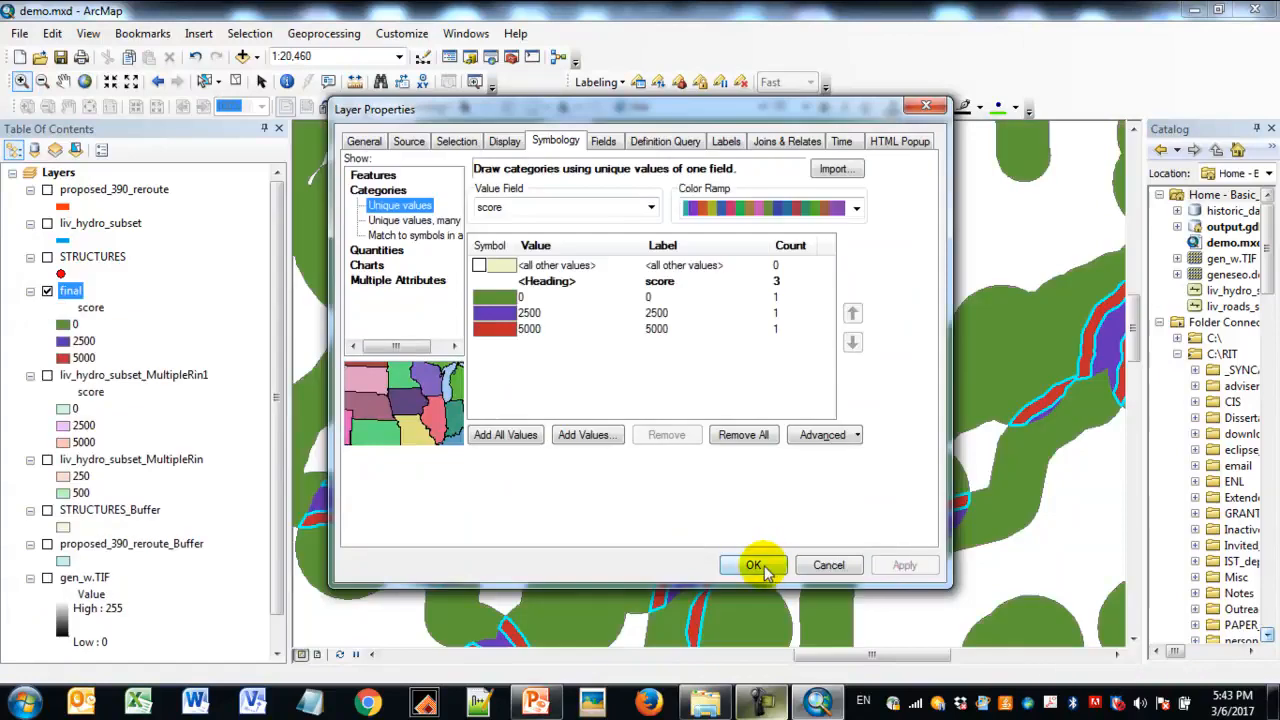
left_click(753, 565)
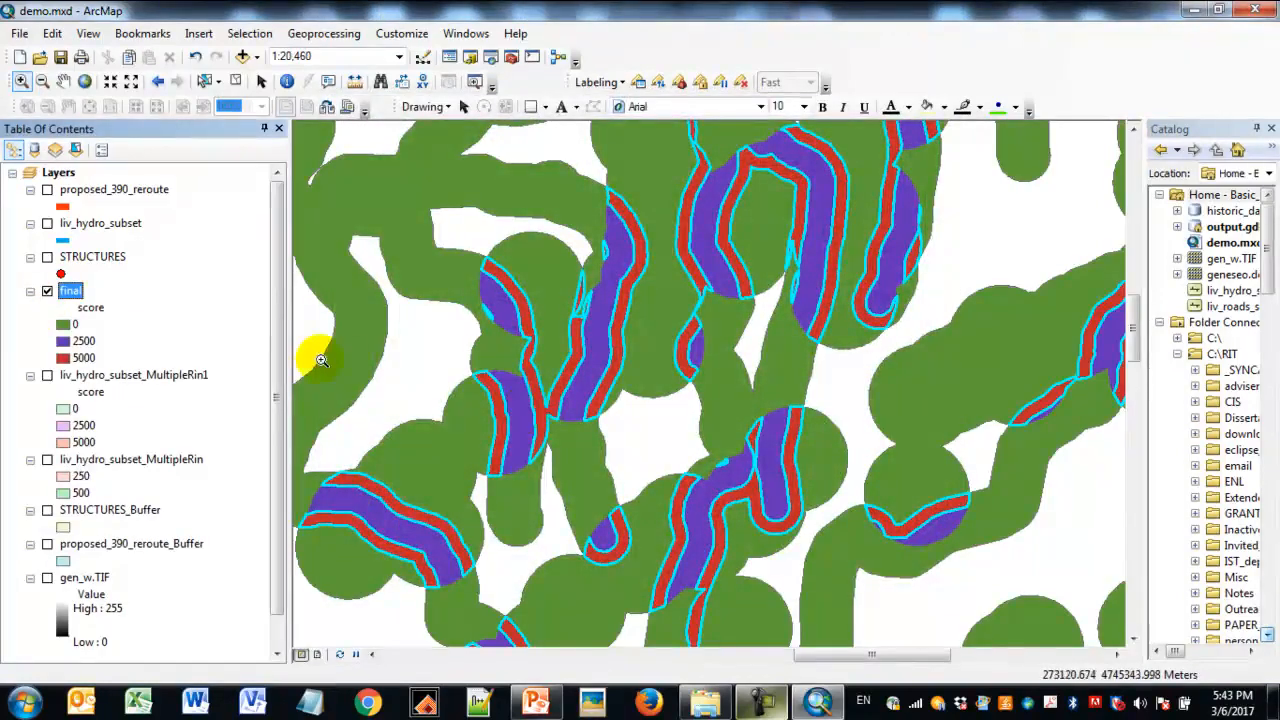
- Remove the 0 class from the score symbology of final and apply the change
right_click(72, 290)
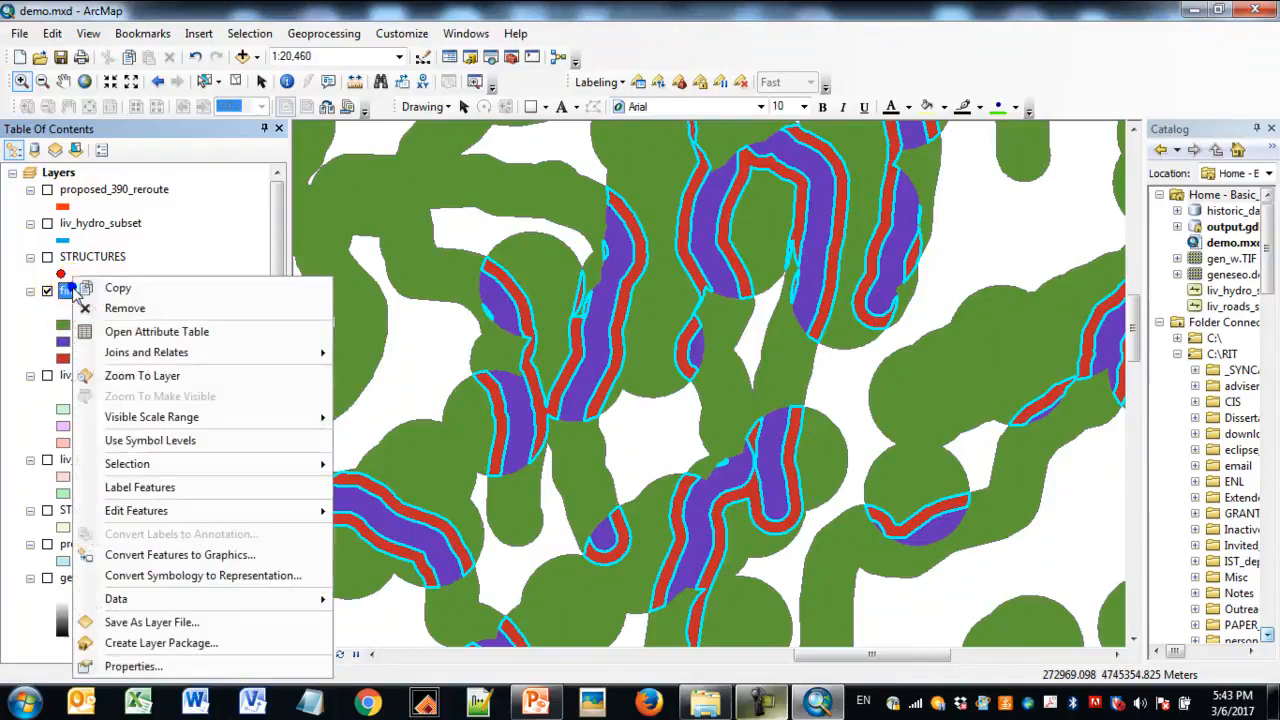
left_click(122, 666)
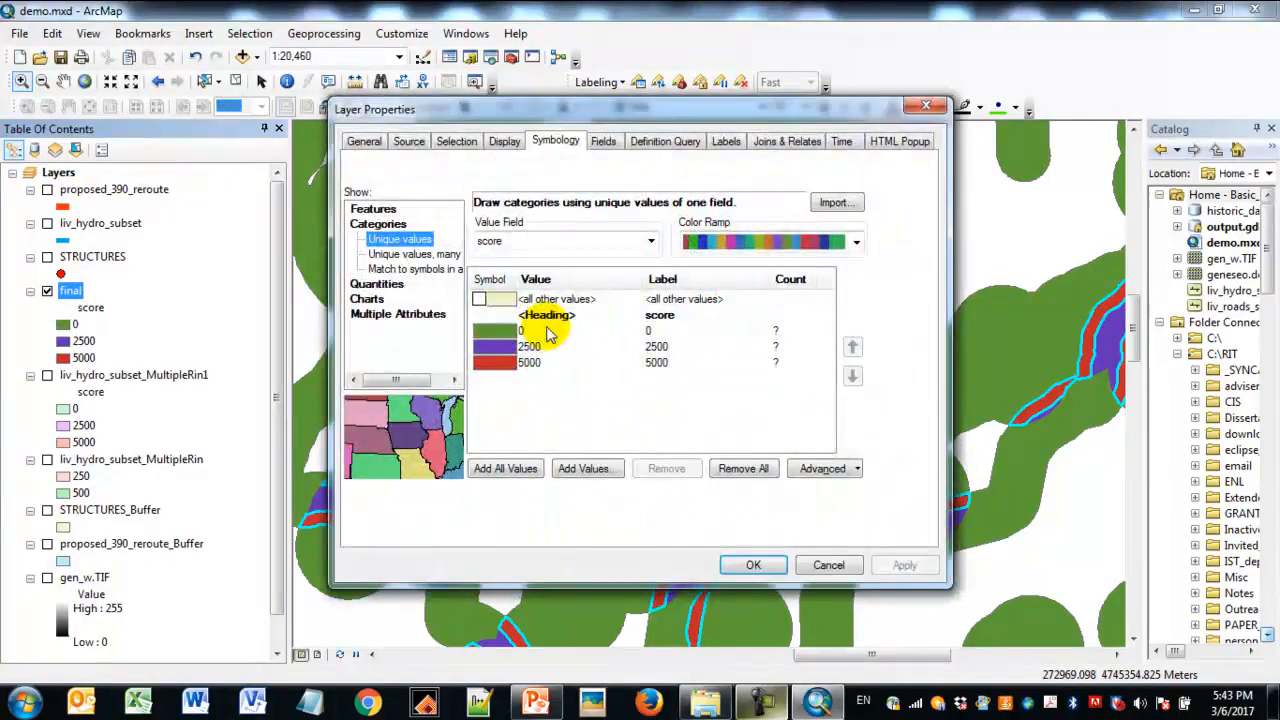
left_click(530, 297)
left_click(660, 435)
left_click(904, 565)
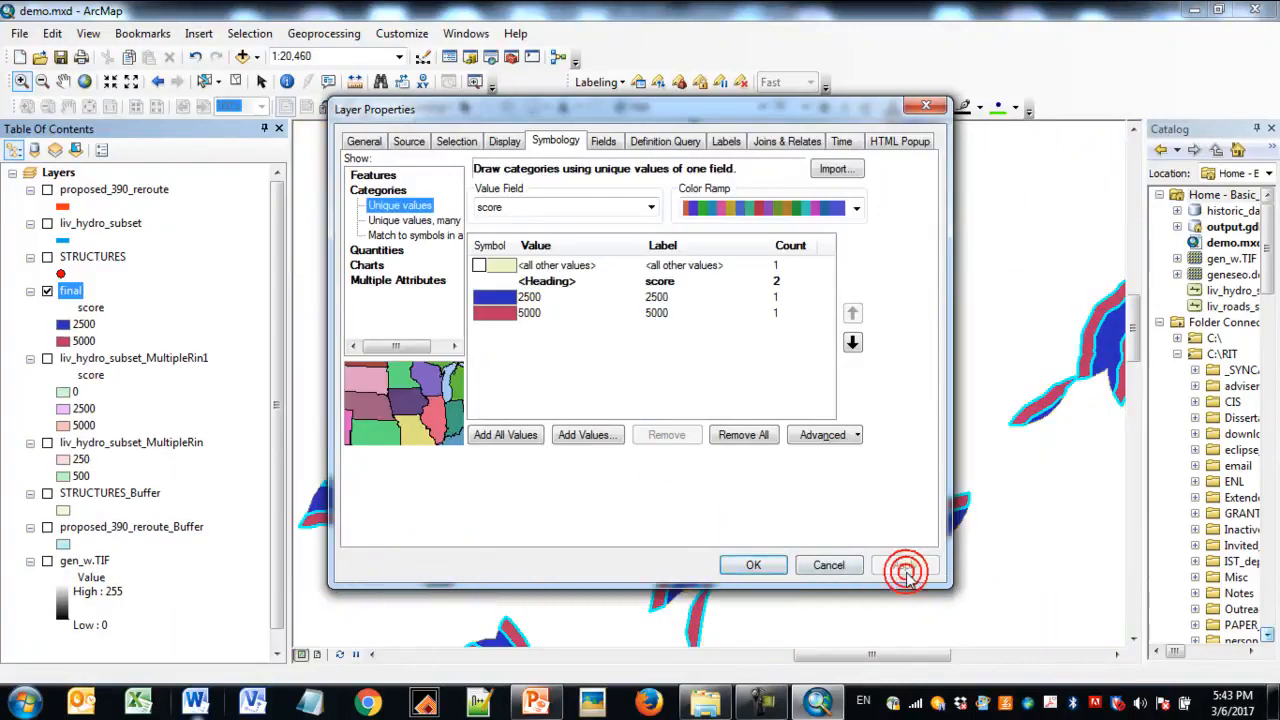
left_click(775, 566)
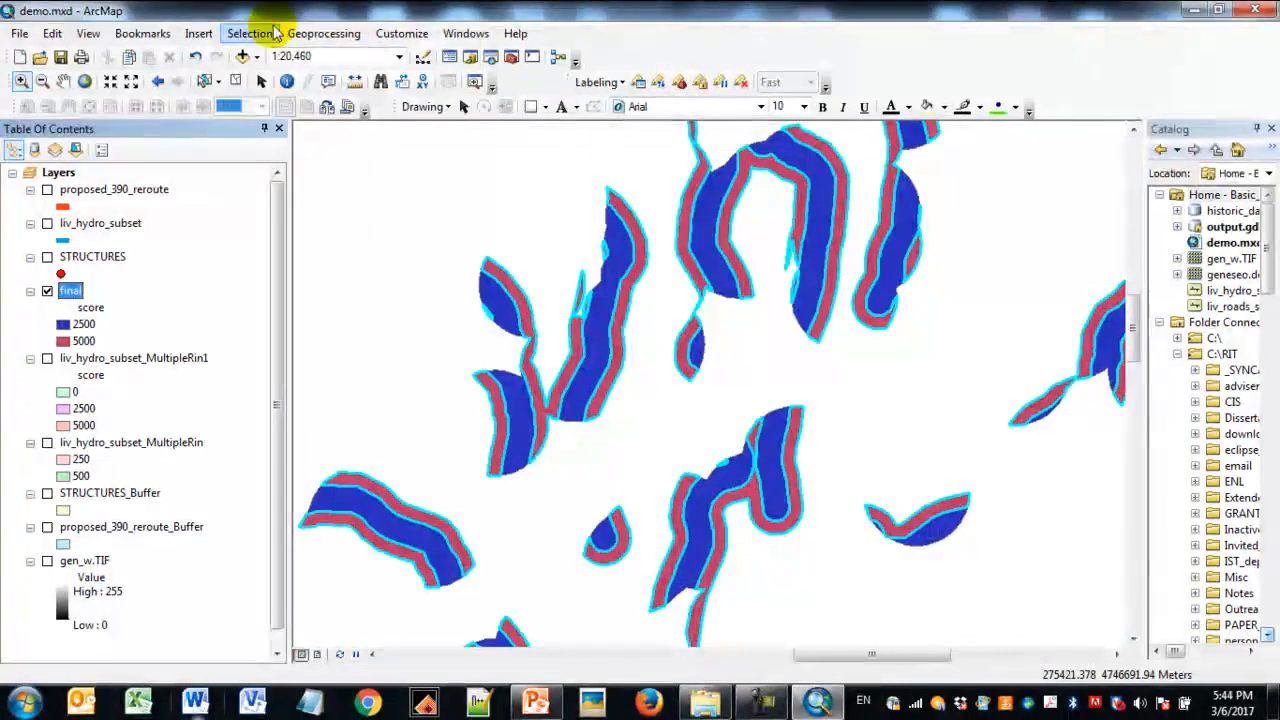
- Clear the selected features and display the proposed_390_reroute and proposed_390_reroute_Buffer layers
left_click(249, 33)
left_click(295, 183)
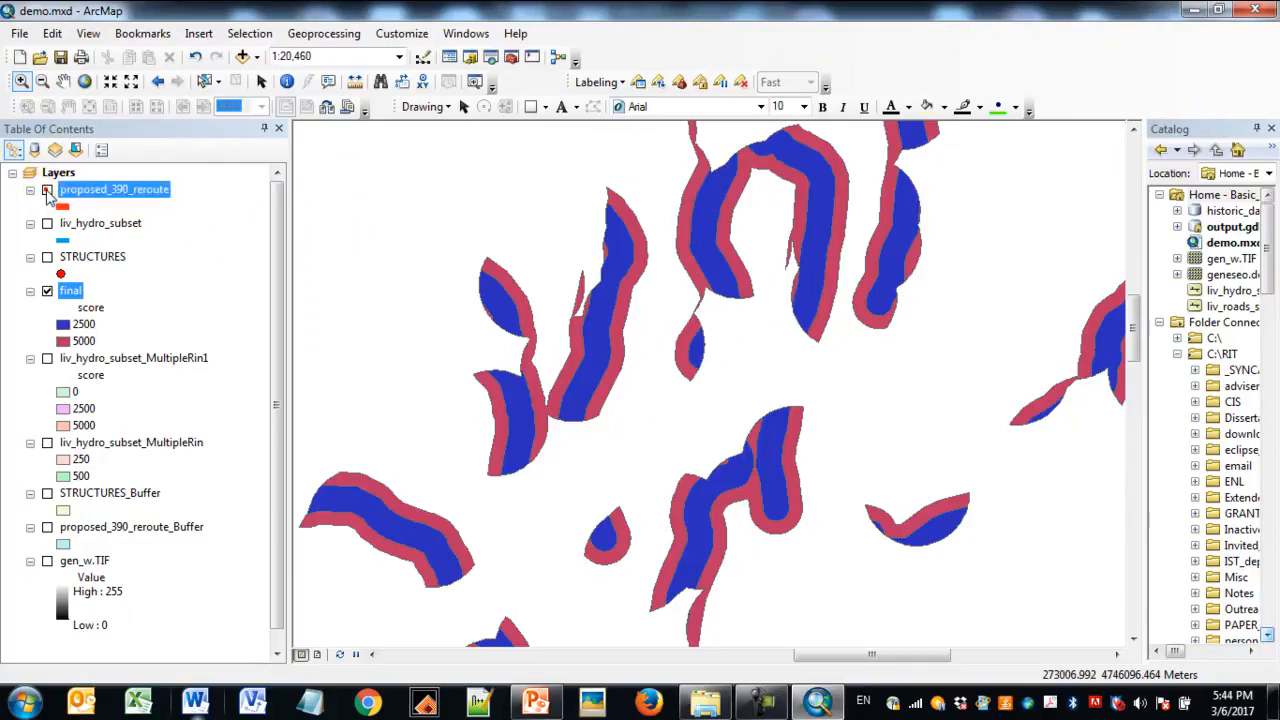
left_click(47, 196)
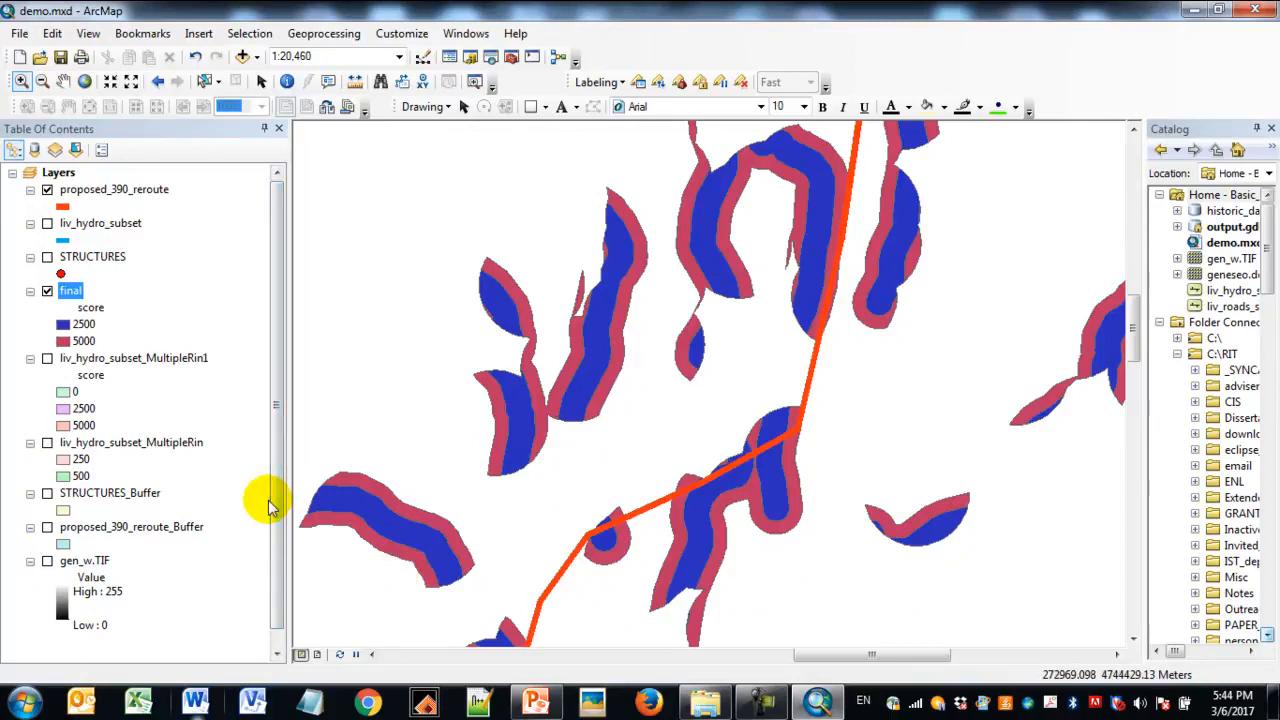
left_click(47, 527)
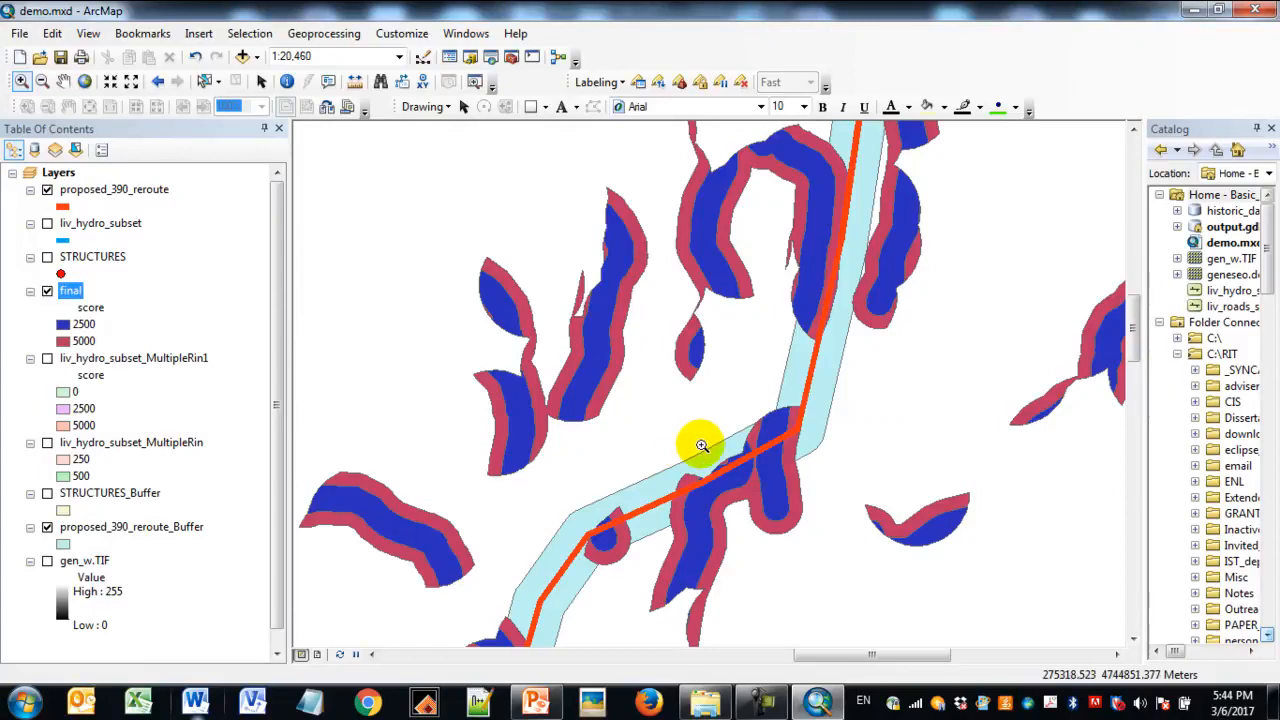
- Give the proposed_390_reroute_Buffer symbol the Hollow style with a red outline of width 4
left_click(63, 543)
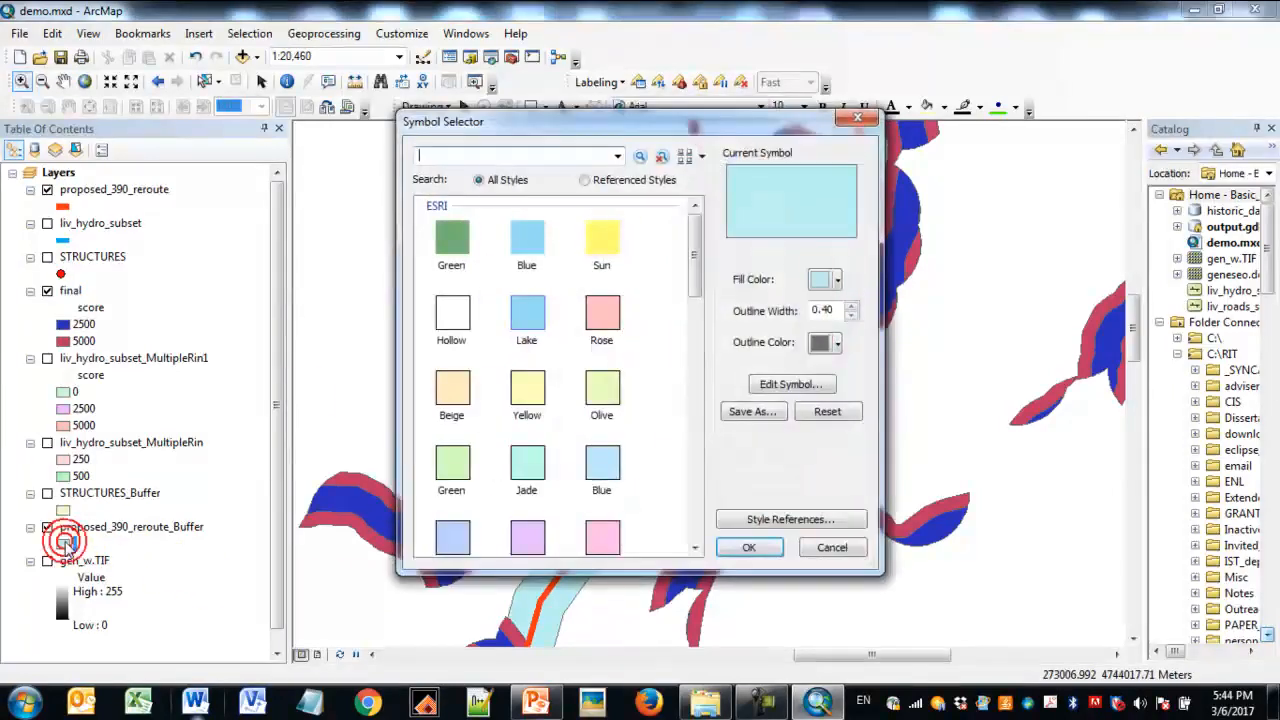
left_click(449, 315)
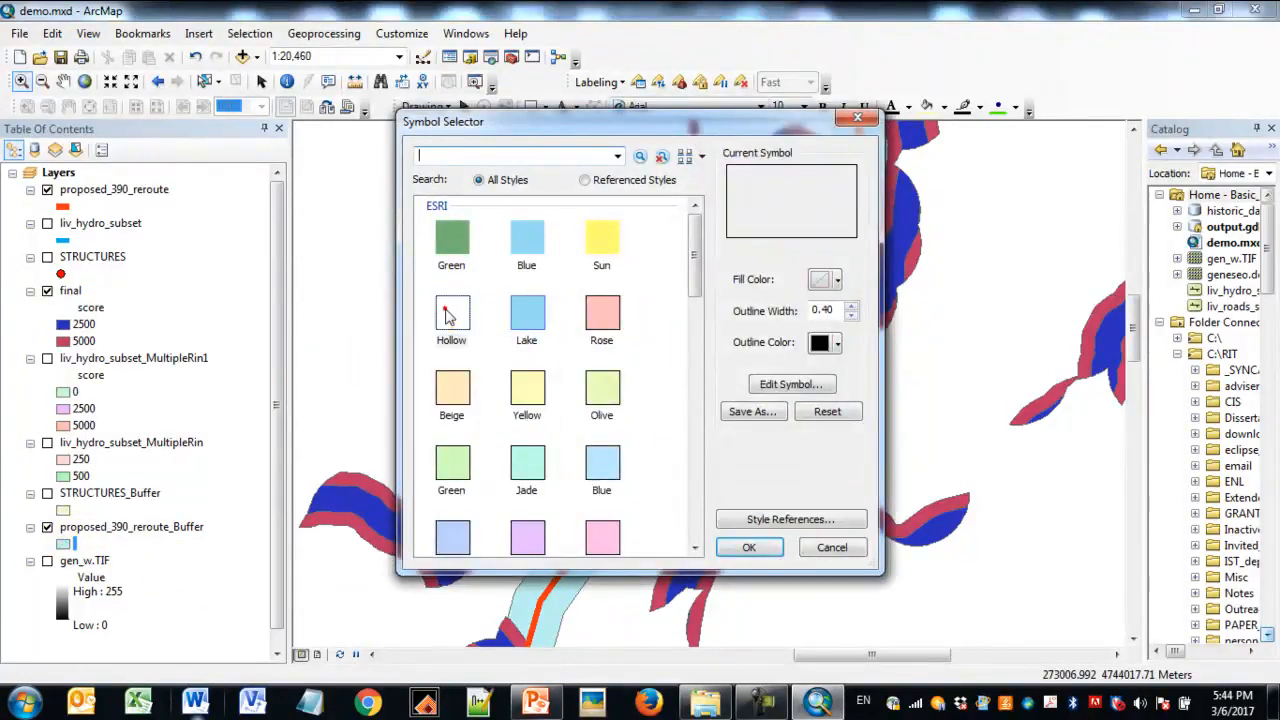
left_click(838, 343)
left_click(836, 428)
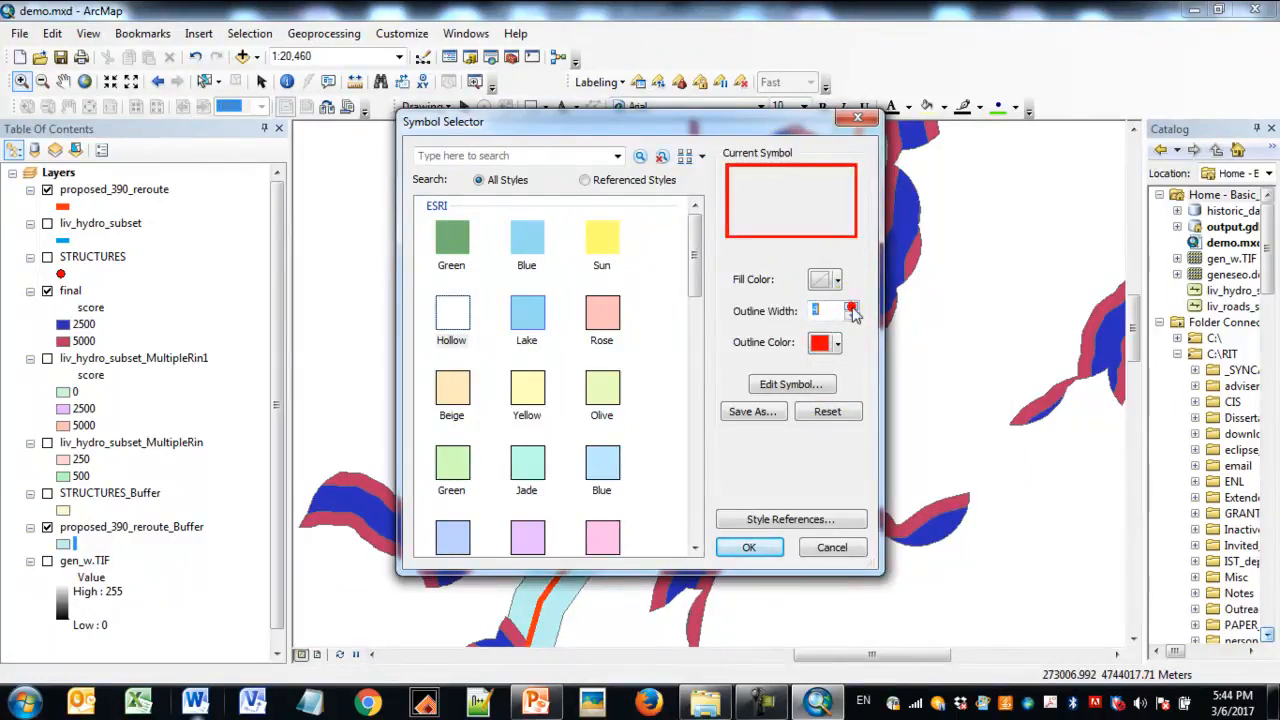
- Change the proposed_390_reroute_Buffer outline to Dashed 6:1 in red with width 3, and move the layer above final
left_click(805, 384)
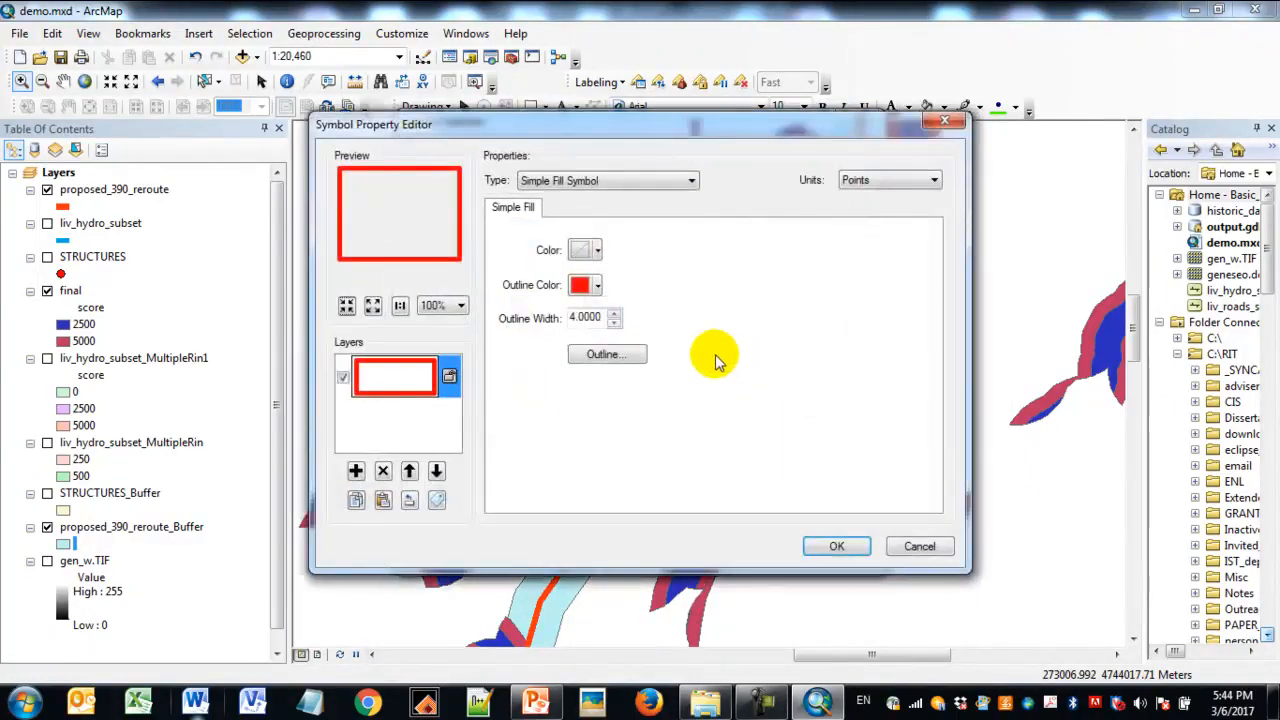
left_click(607, 354)
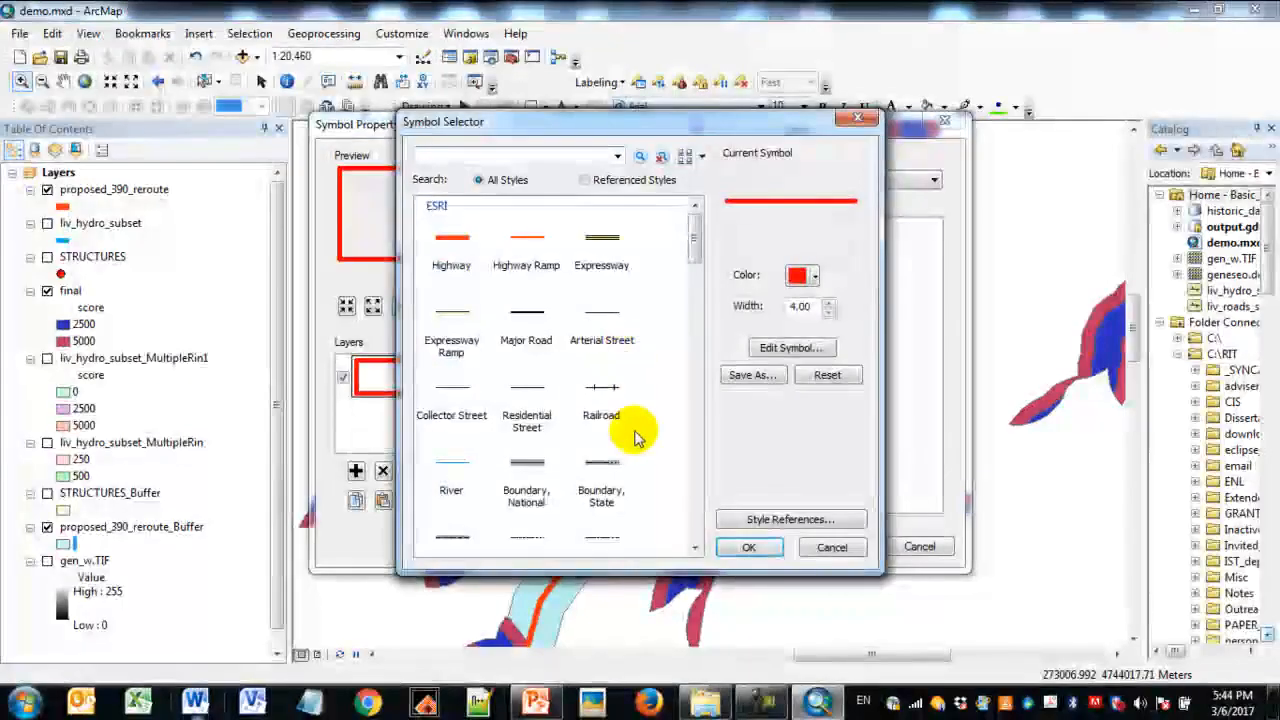
left_click_drag(692, 240, 705, 488)
left_click(468, 295)
left_click(816, 277)
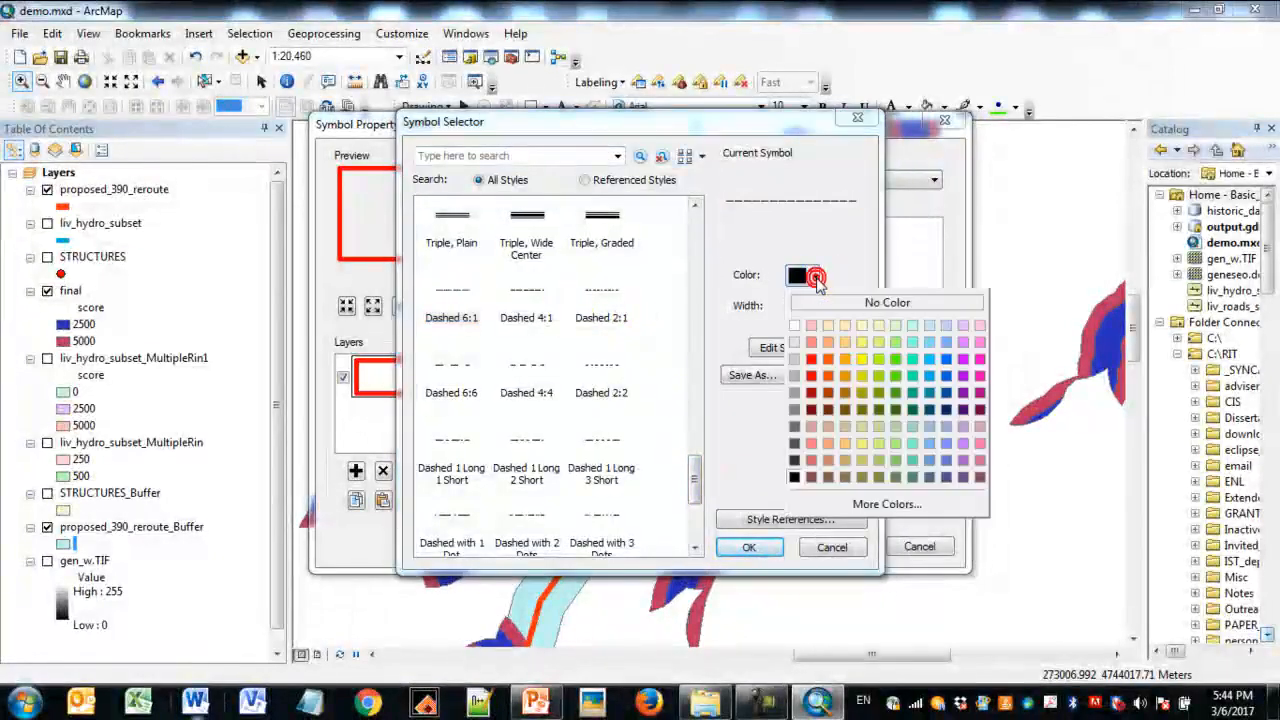
left_click(812, 359)
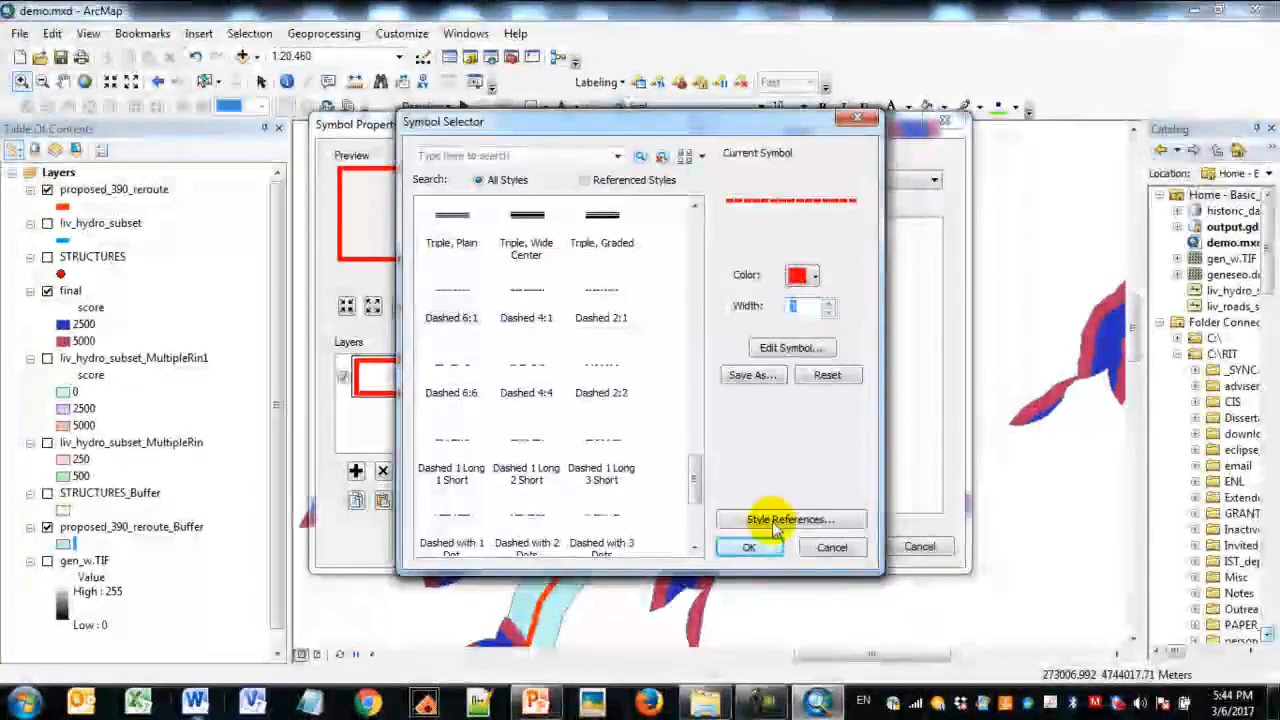
left_click(751, 546)
left_click(829, 545)
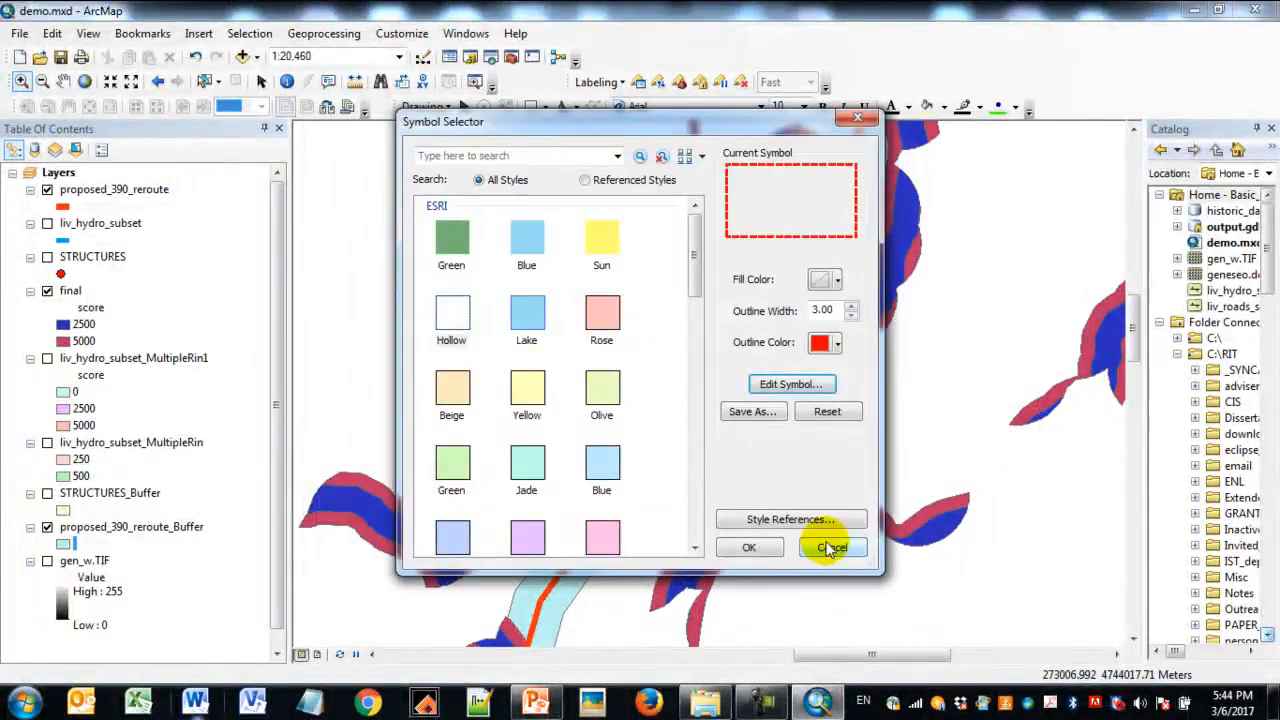
left_click(751, 548)
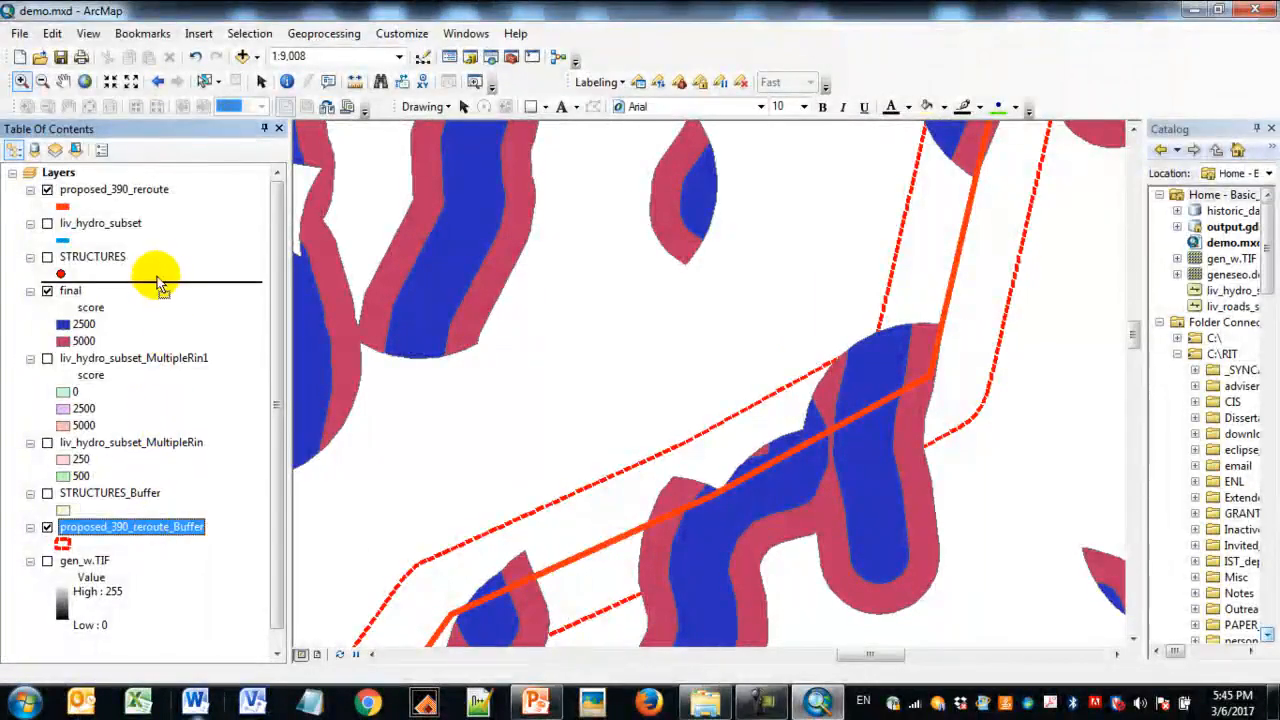
left_click_drag(157, 285, 161, 286)
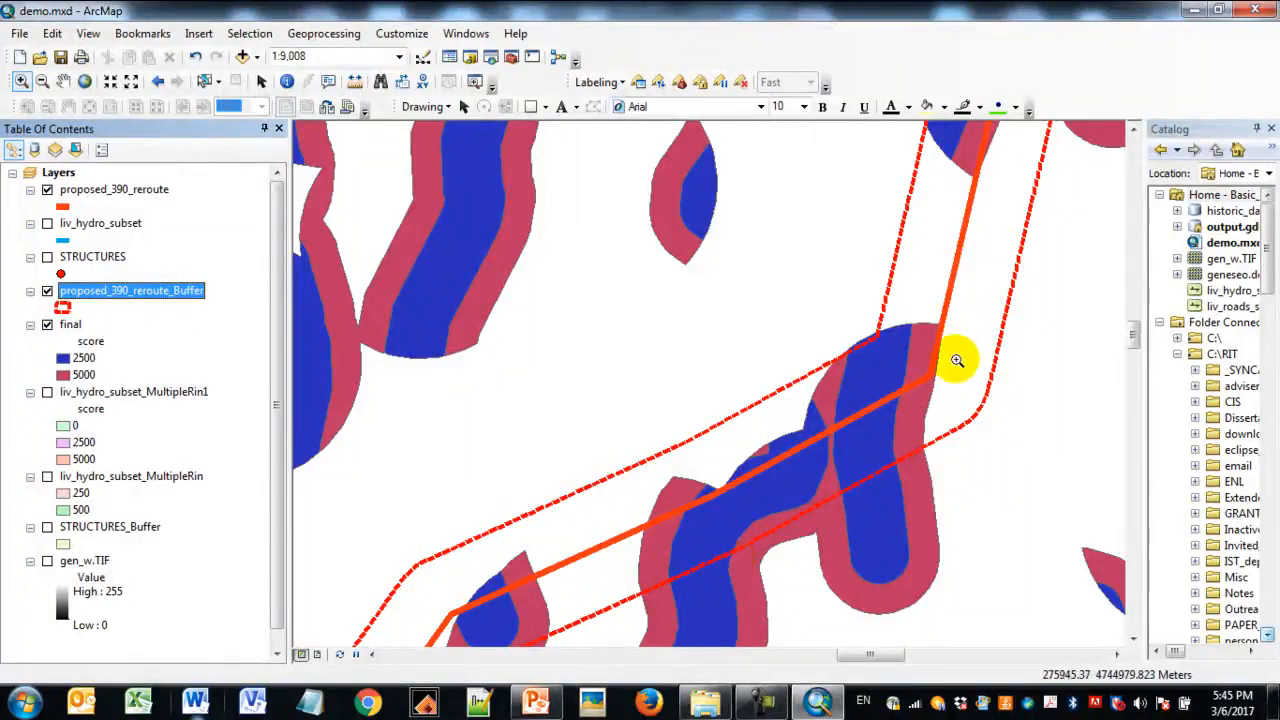
- Clip the final layer to proposed_390_reroute_Buffer, saving the result as final_Clip in output.gdb
left_click(70, 325)
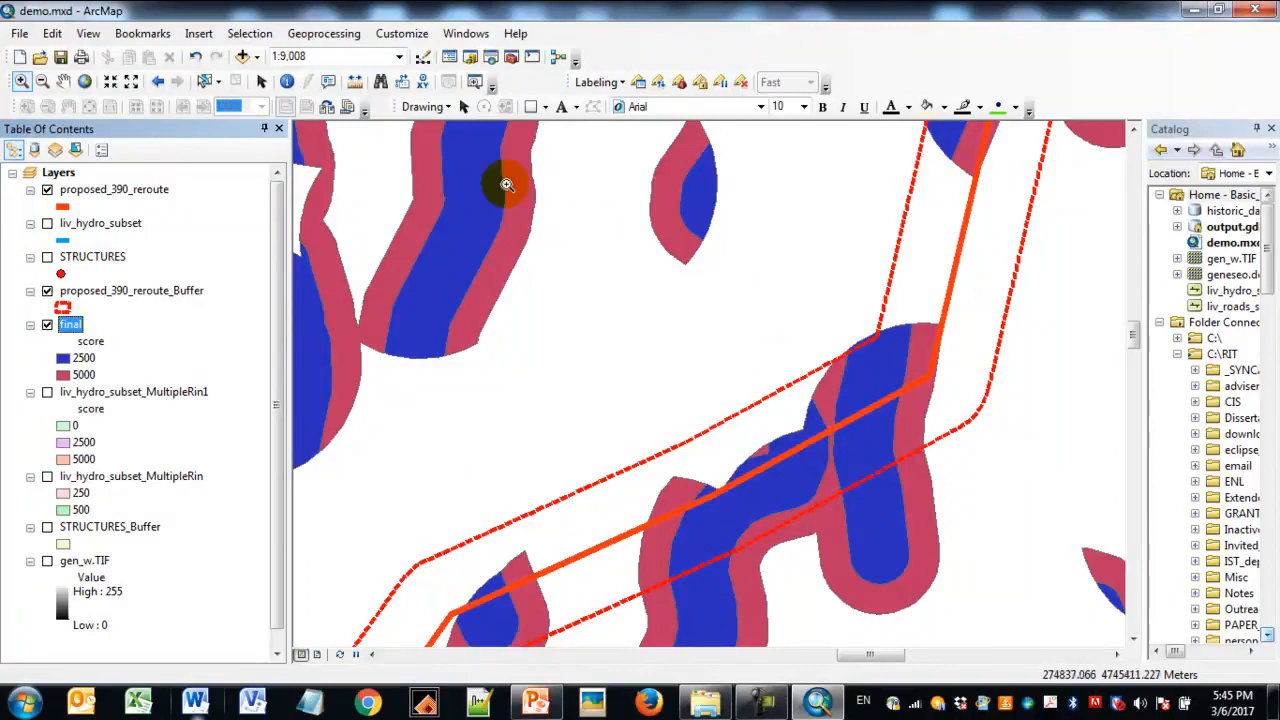
left_click(338, 36)
left_click(335, 75)
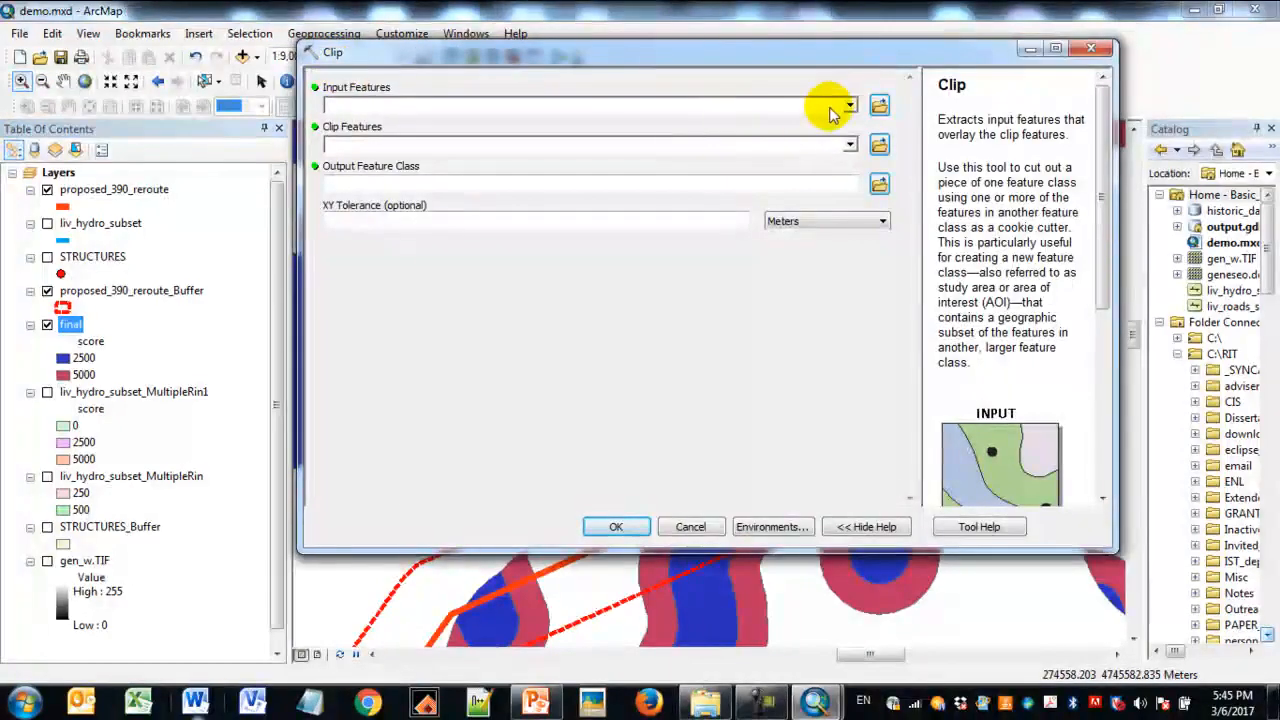
left_click(849, 107)
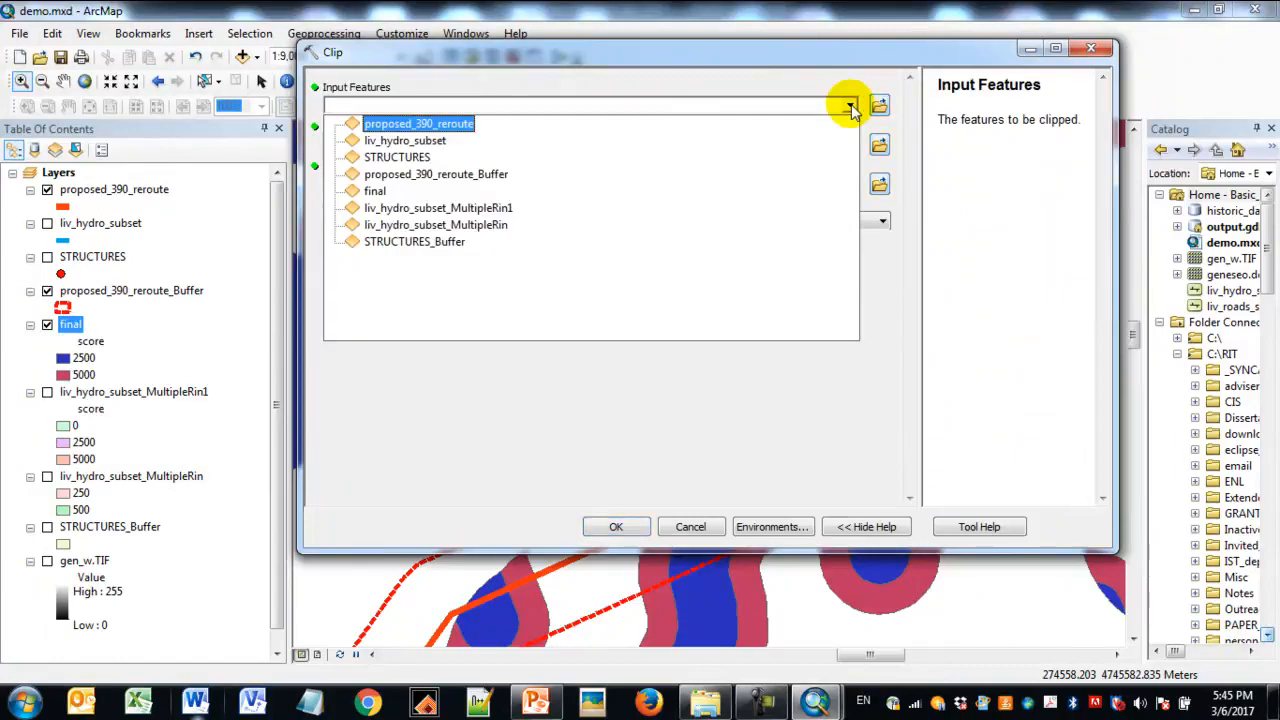
left_click(563, 191)
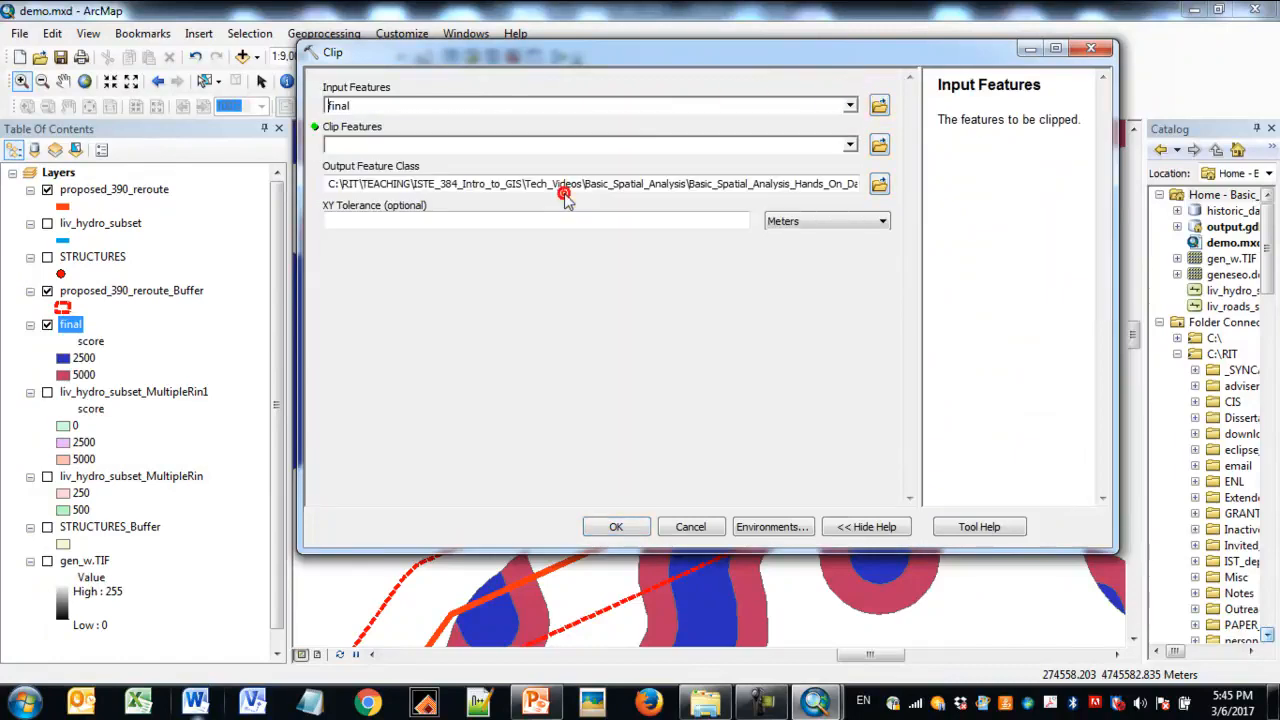
left_click(849, 145)
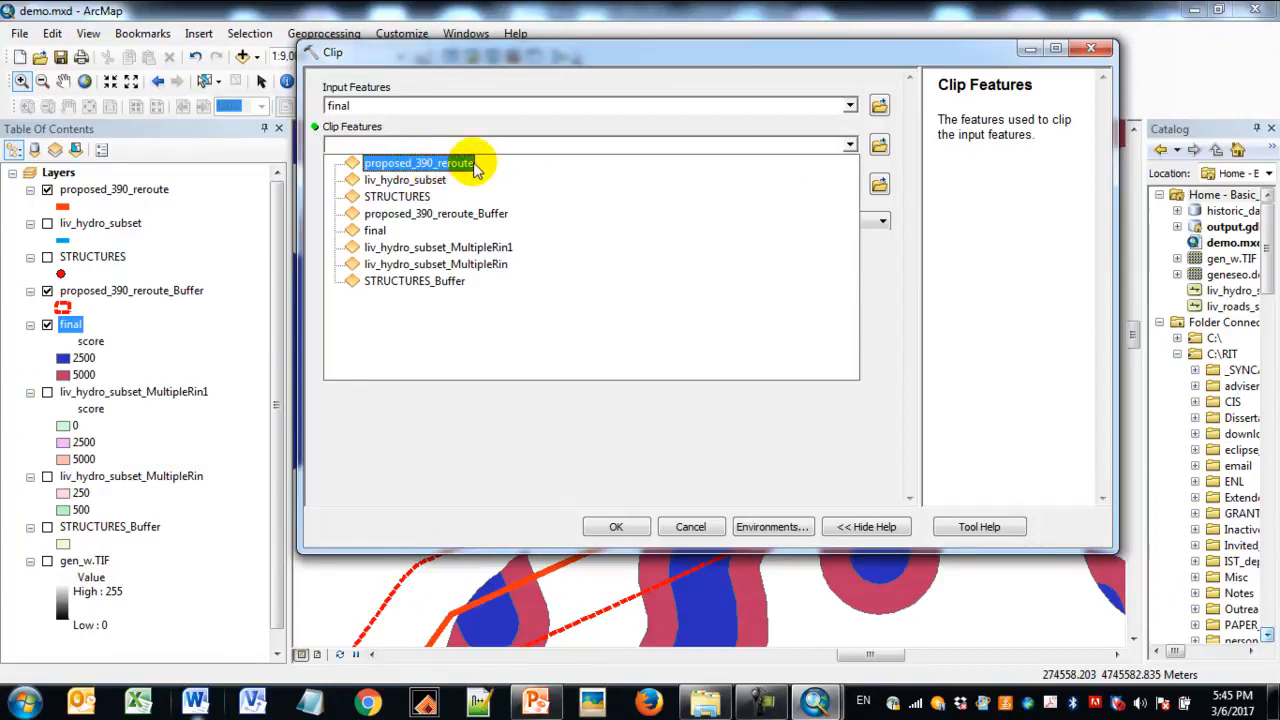
left_click(486, 212)
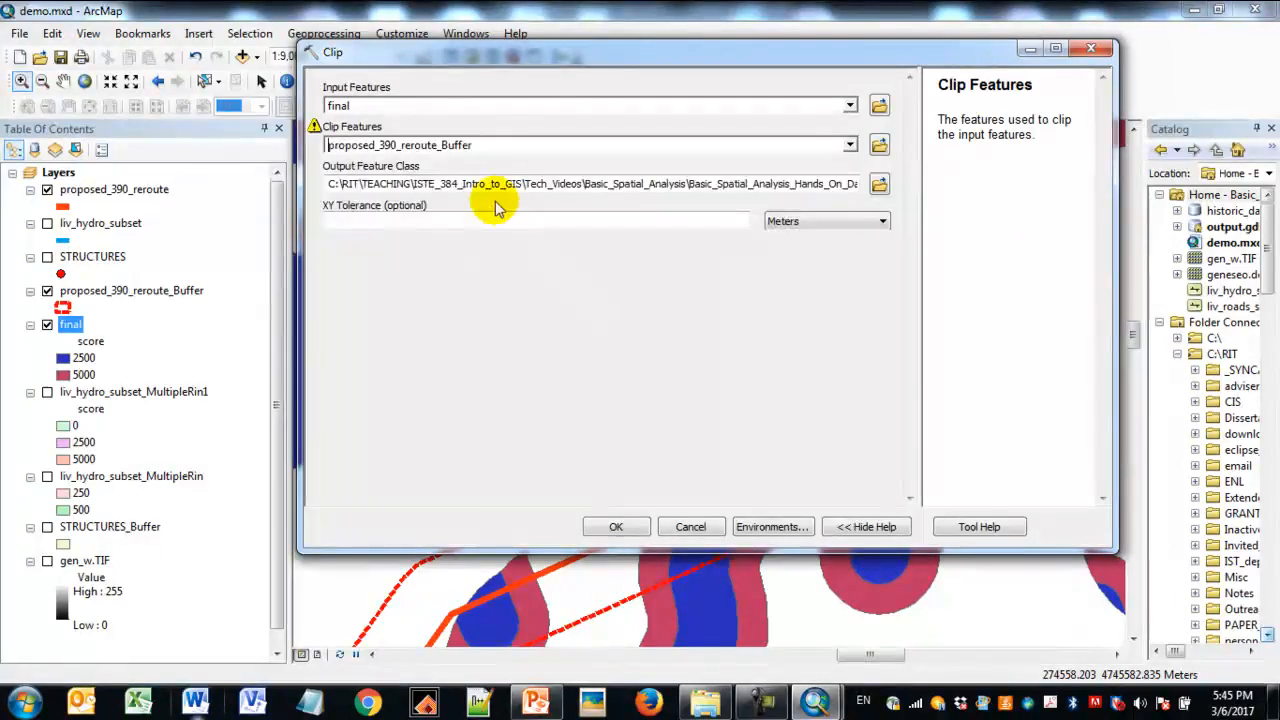
left_click_drag(730, 184, 830, 190)
left_click(628, 262)
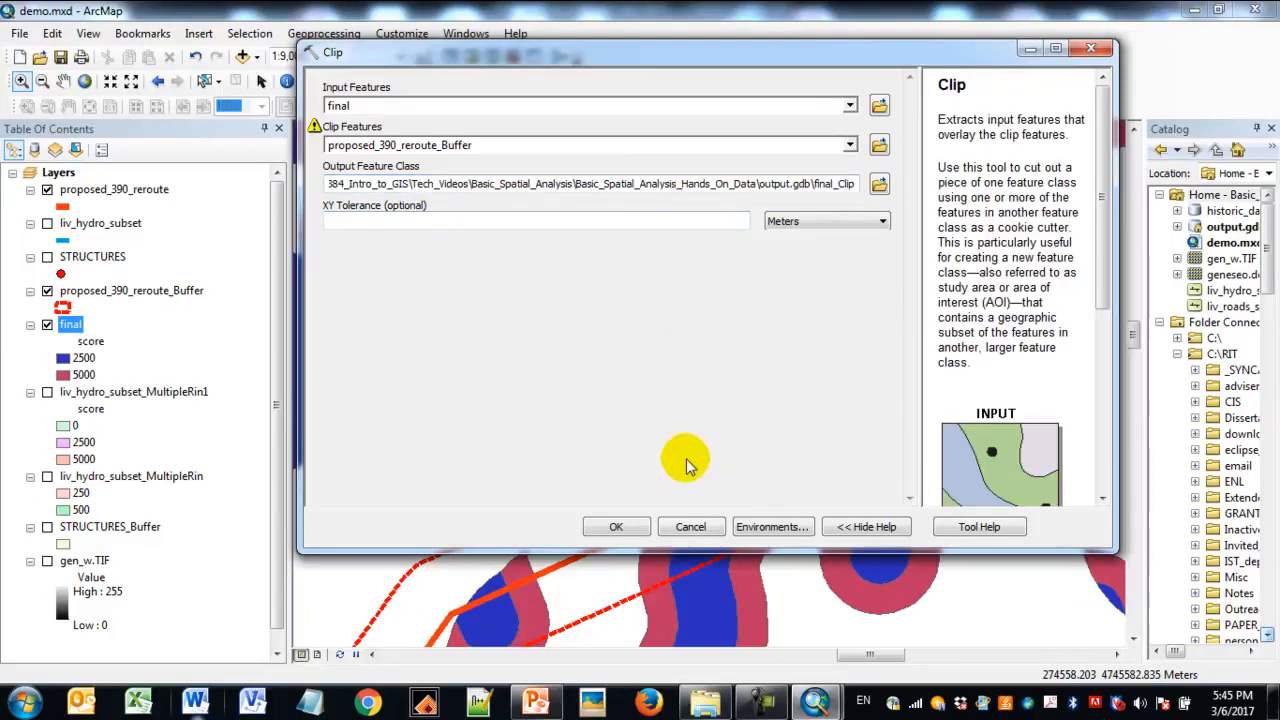
left_click(617, 527)
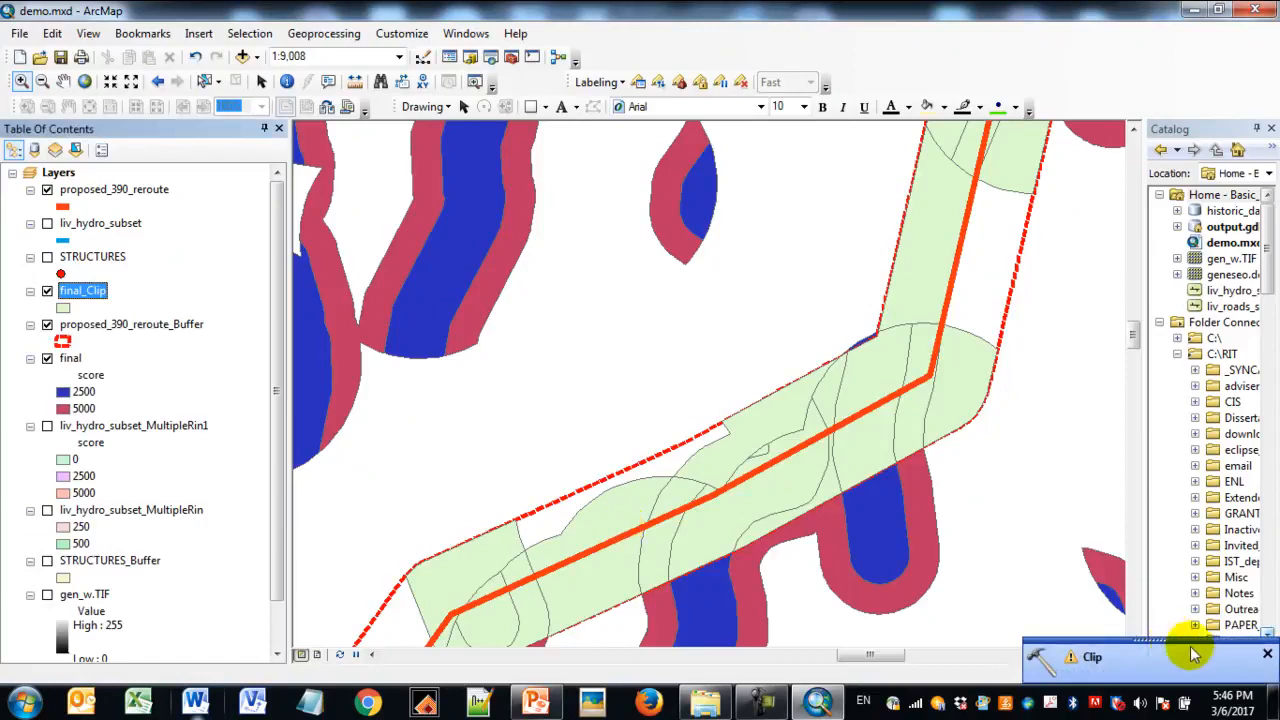
left_click(1265, 654)
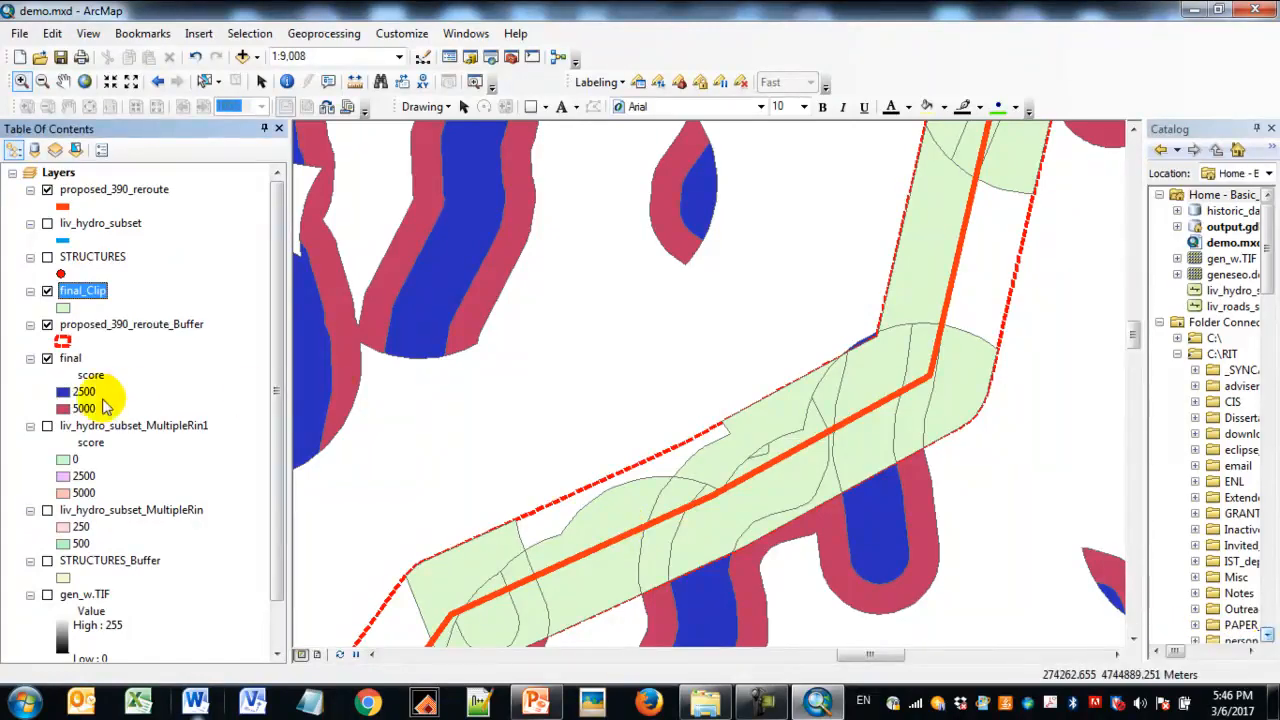
- Hide the final layer so that only the clipped scores inside the reroute buffer are displayed
left_click(47, 358)
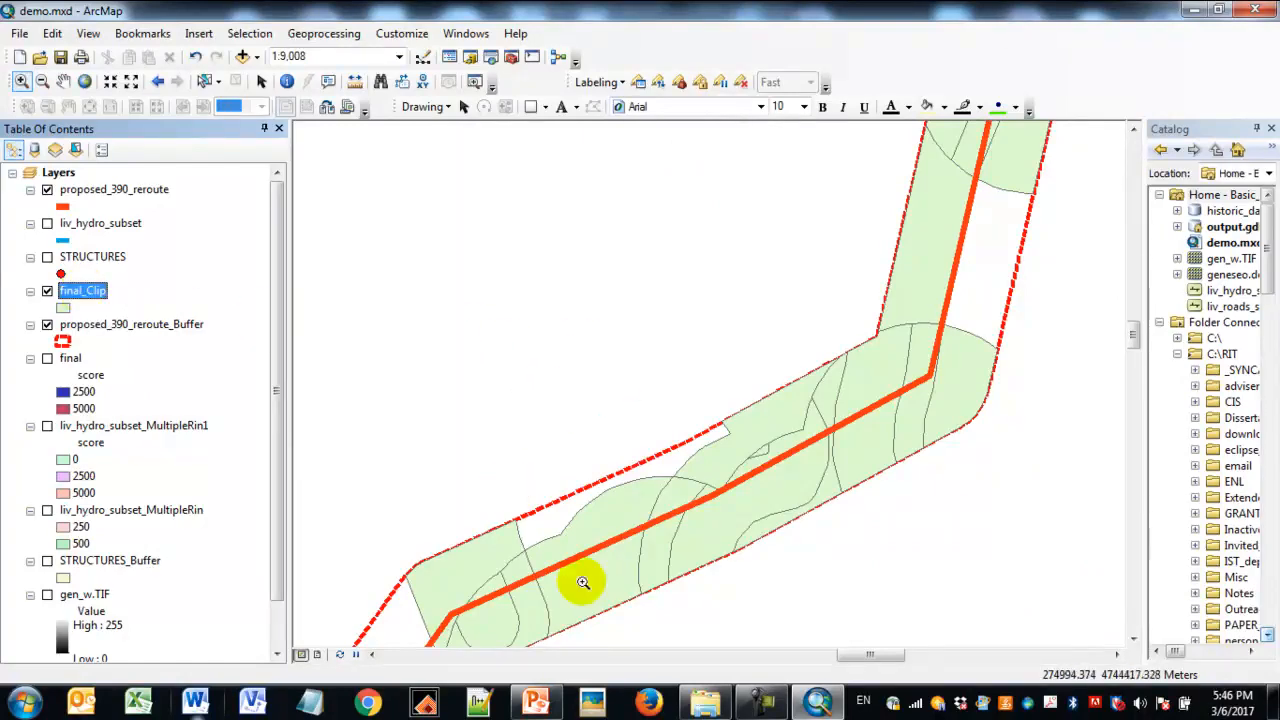
left_click_drag(446, 558, 511, 605)
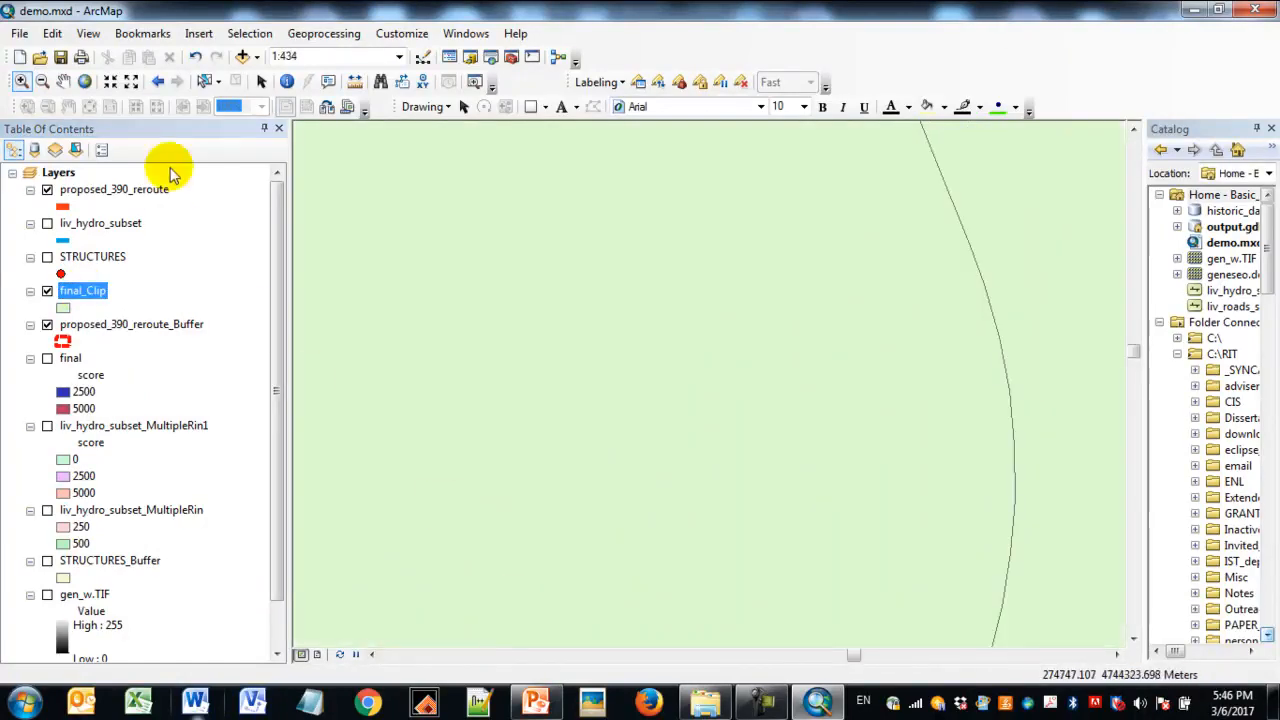
left_click(158, 81)
- Symbolize final_Clip by unique values of score, turning off all other values and removing the 0 class
right_click(95, 290)
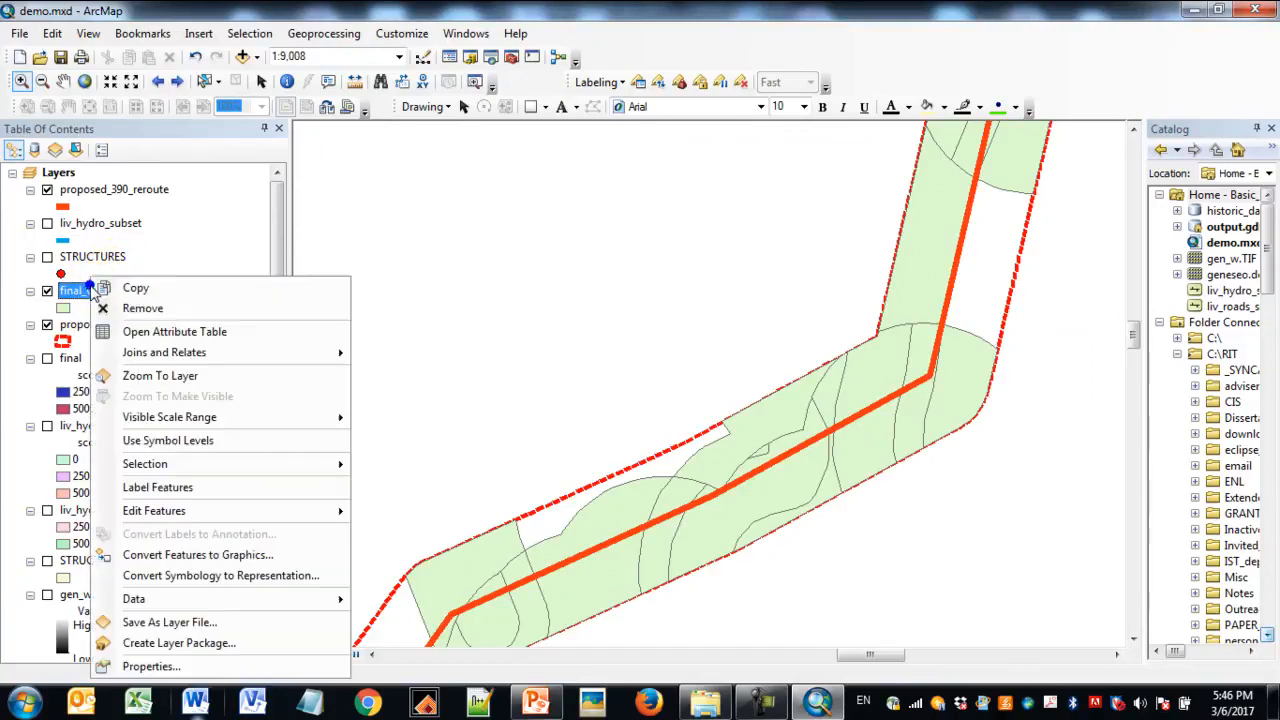
left_click(174, 662)
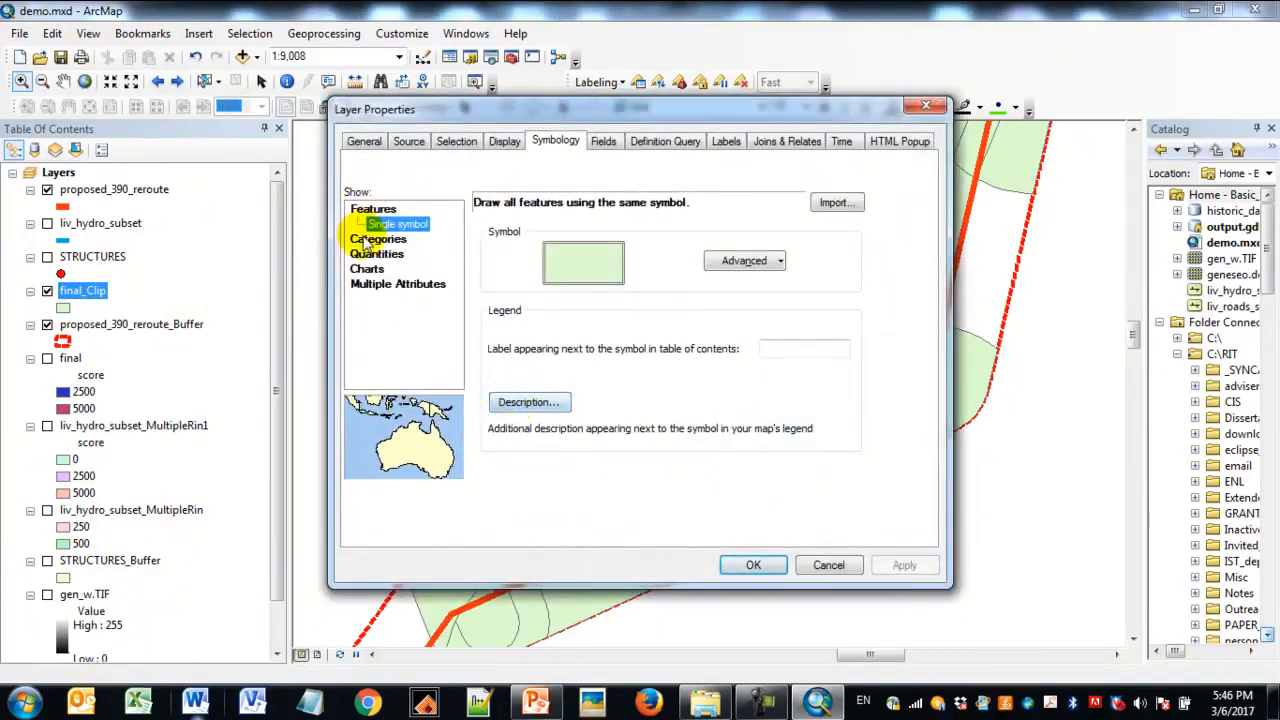
left_click(362, 237)
left_click(518, 470)
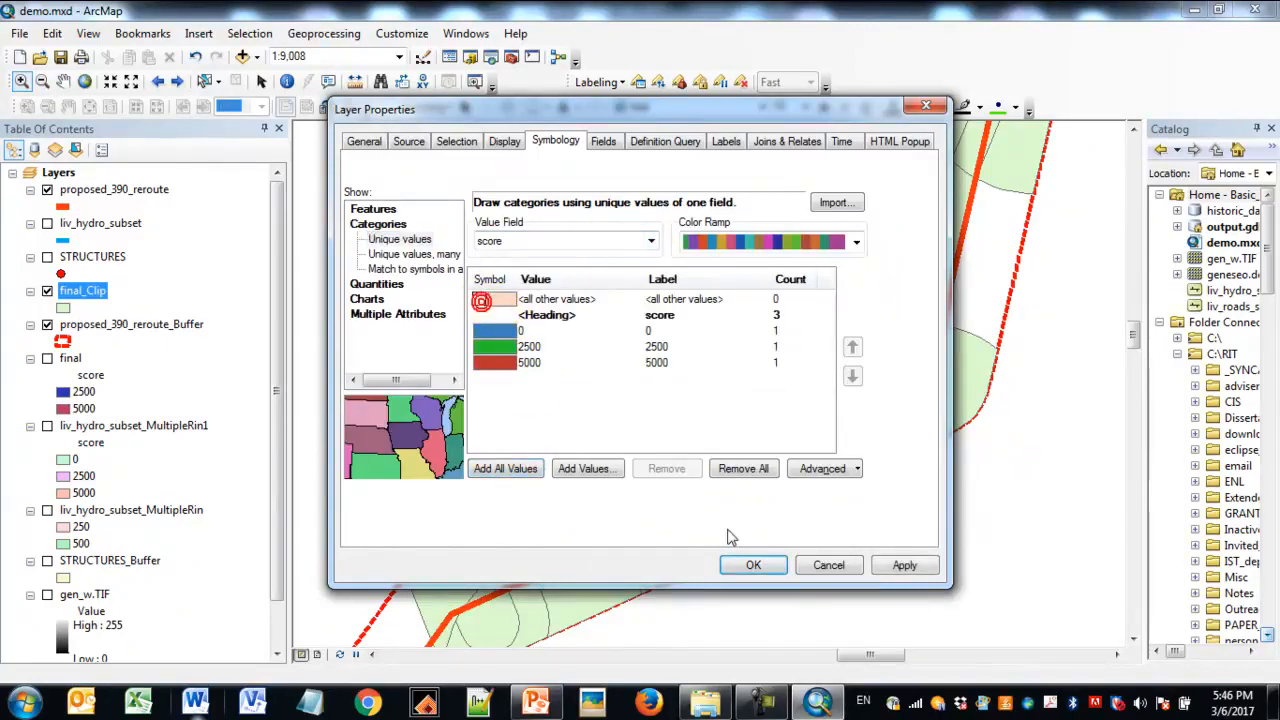
left_click(676, 333)
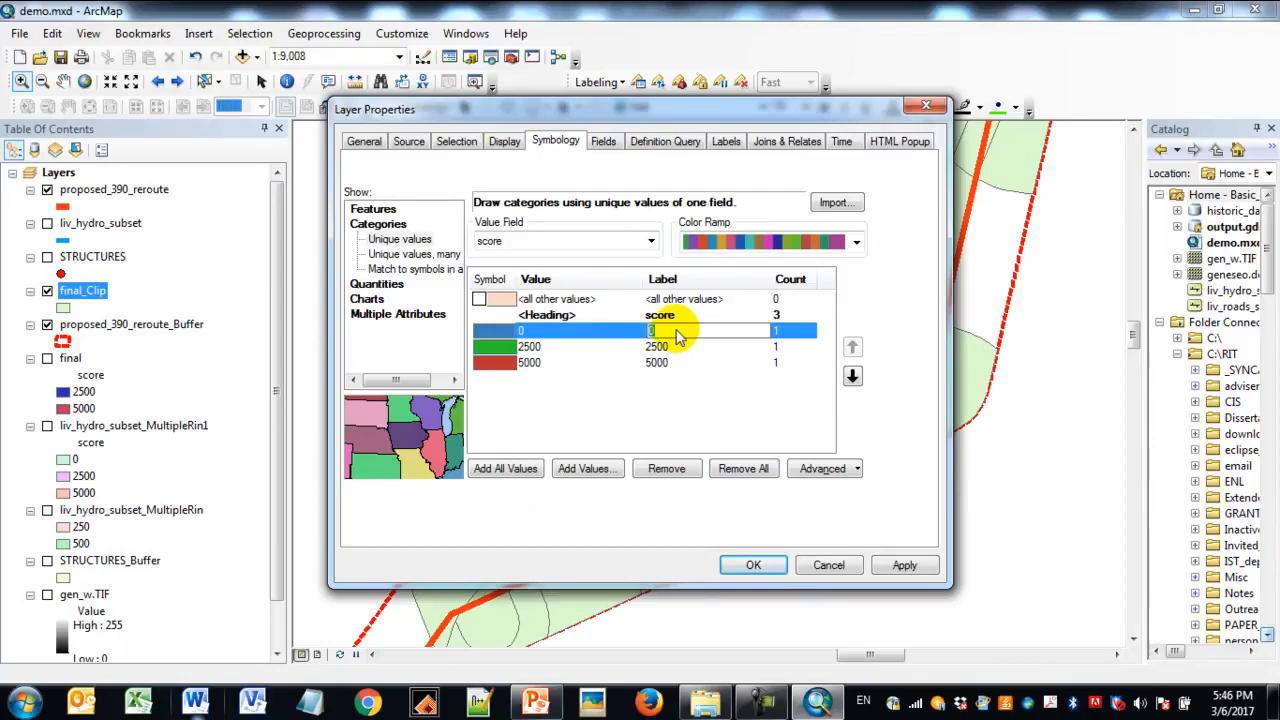
left_click(677, 469)
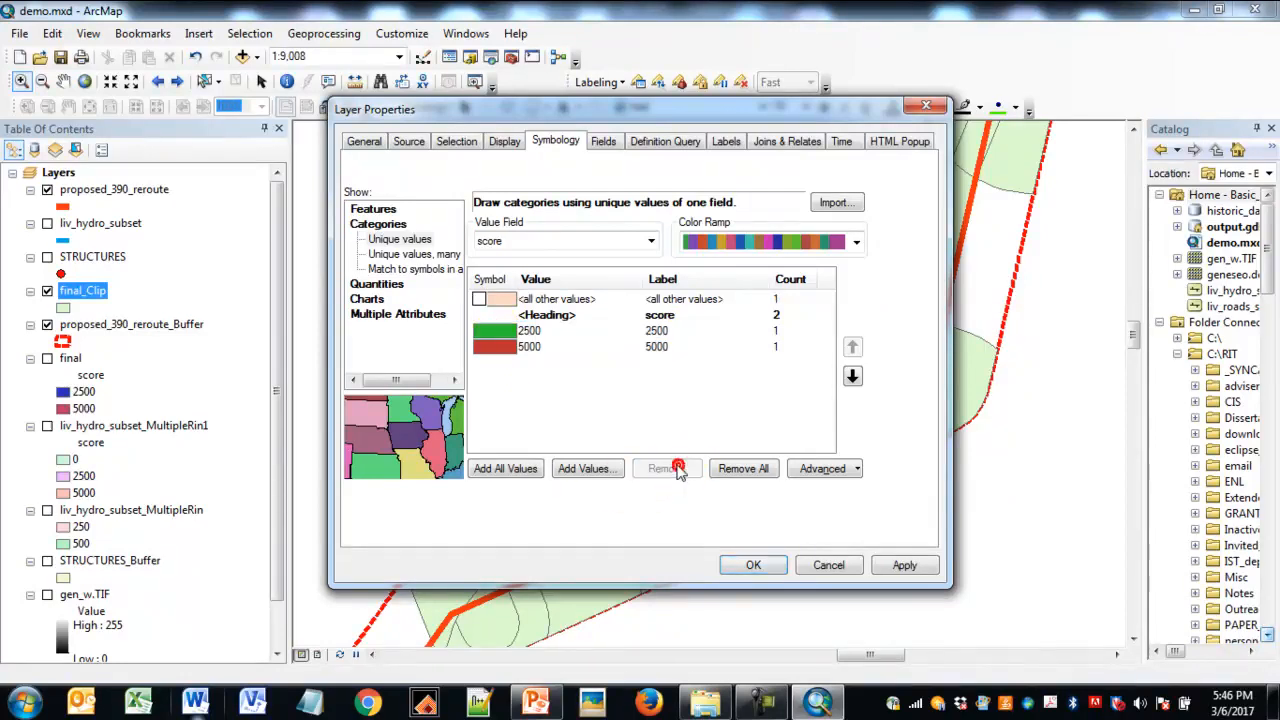
- Label the 2500 class of final_Clip as Low and the 5000 class as High, and apply the symbology
left_click(660, 331)
left_click(662, 332)
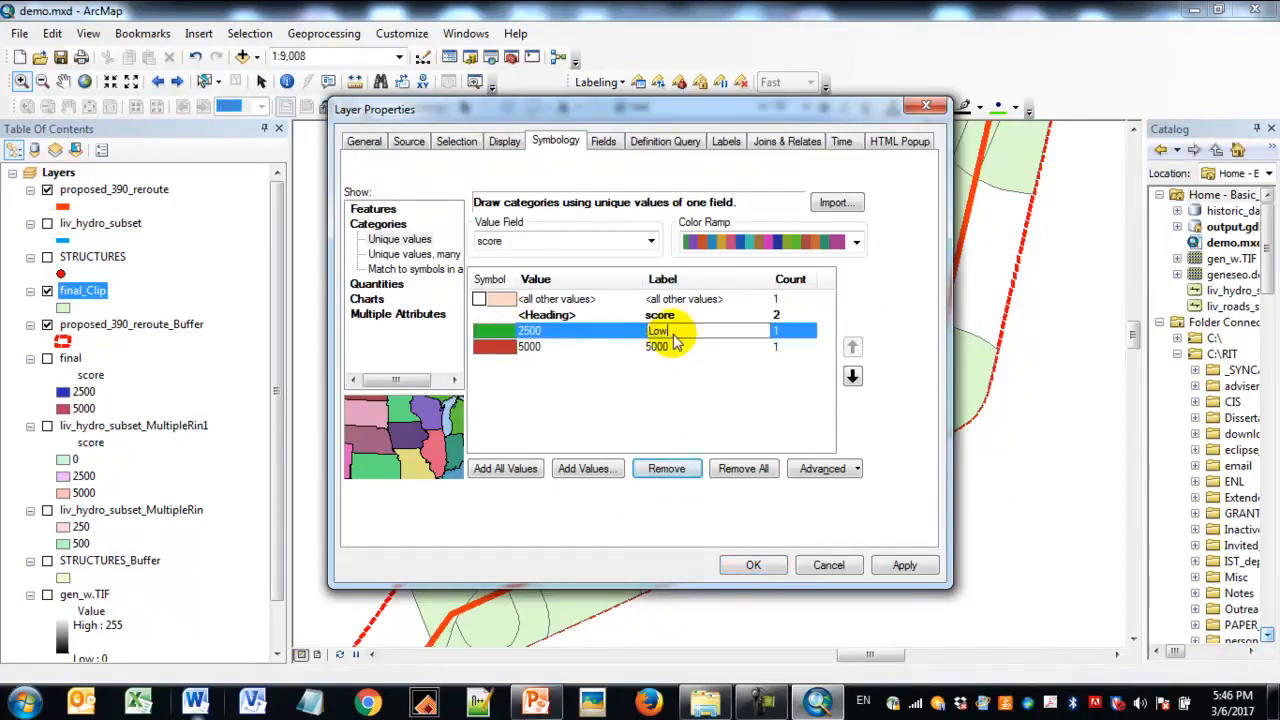
key("Return")
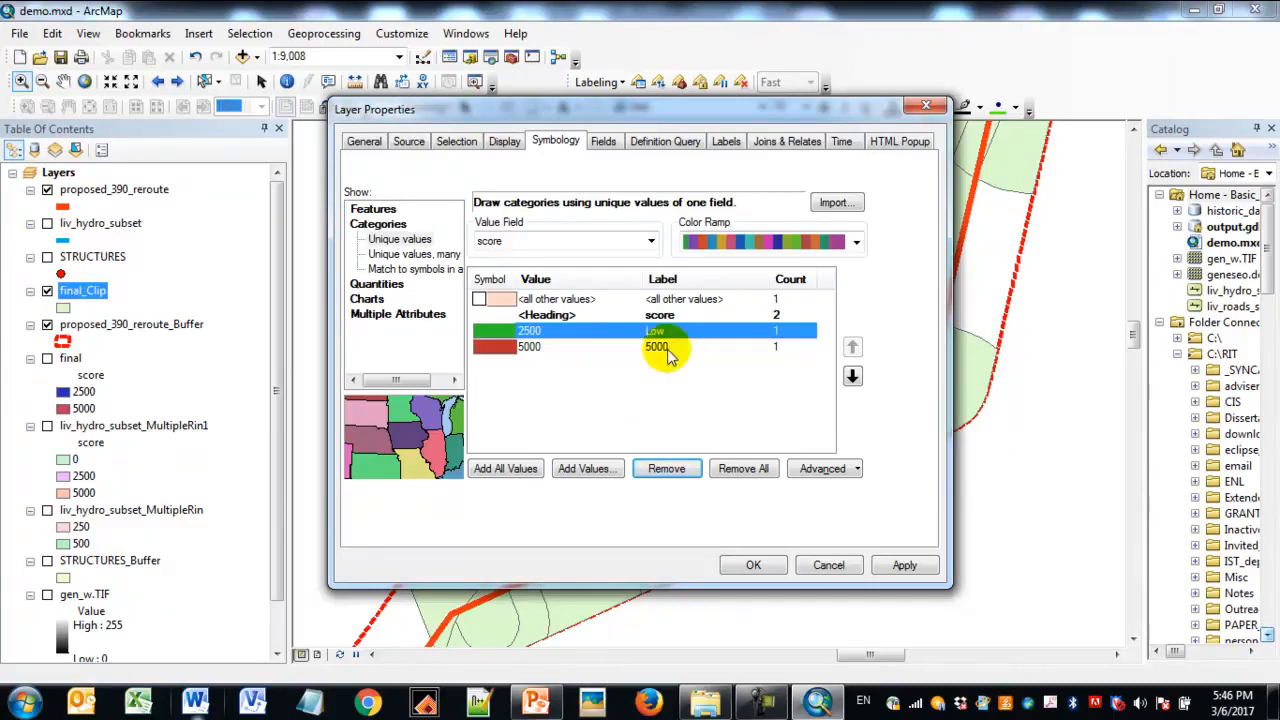
double_click(676, 350)
key("Caps_Lock")
type("H")
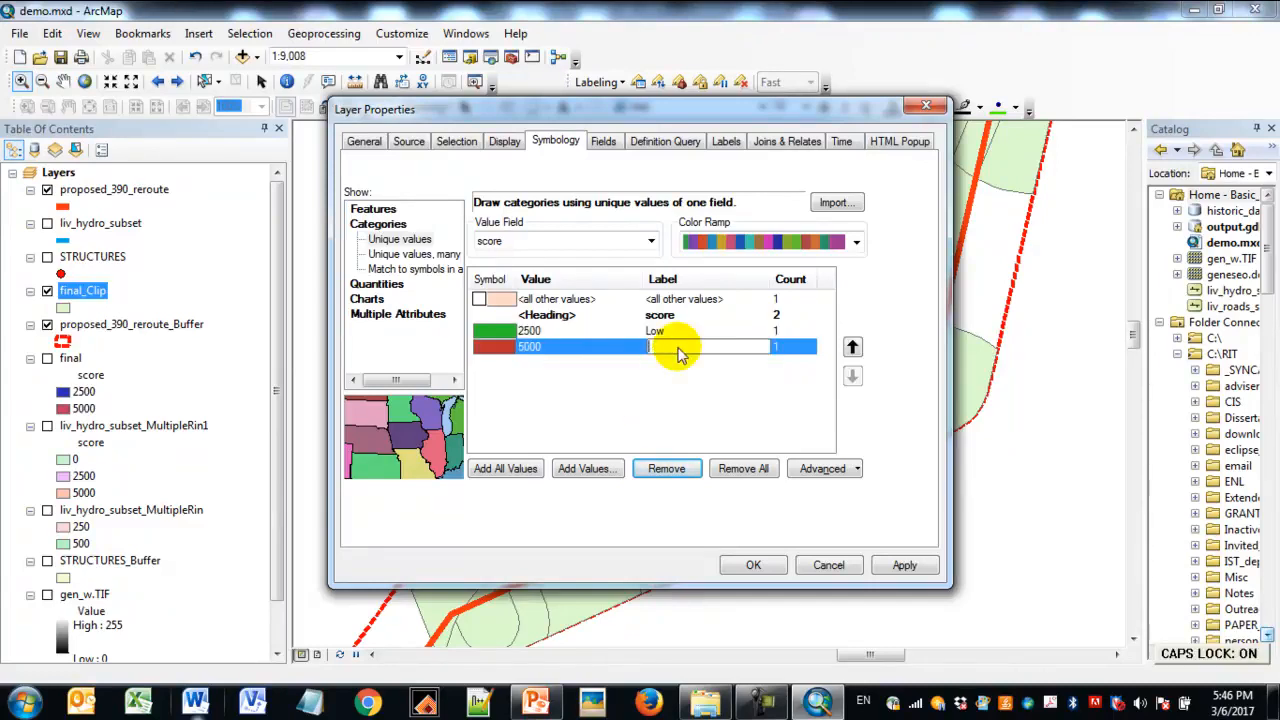
type("igh")
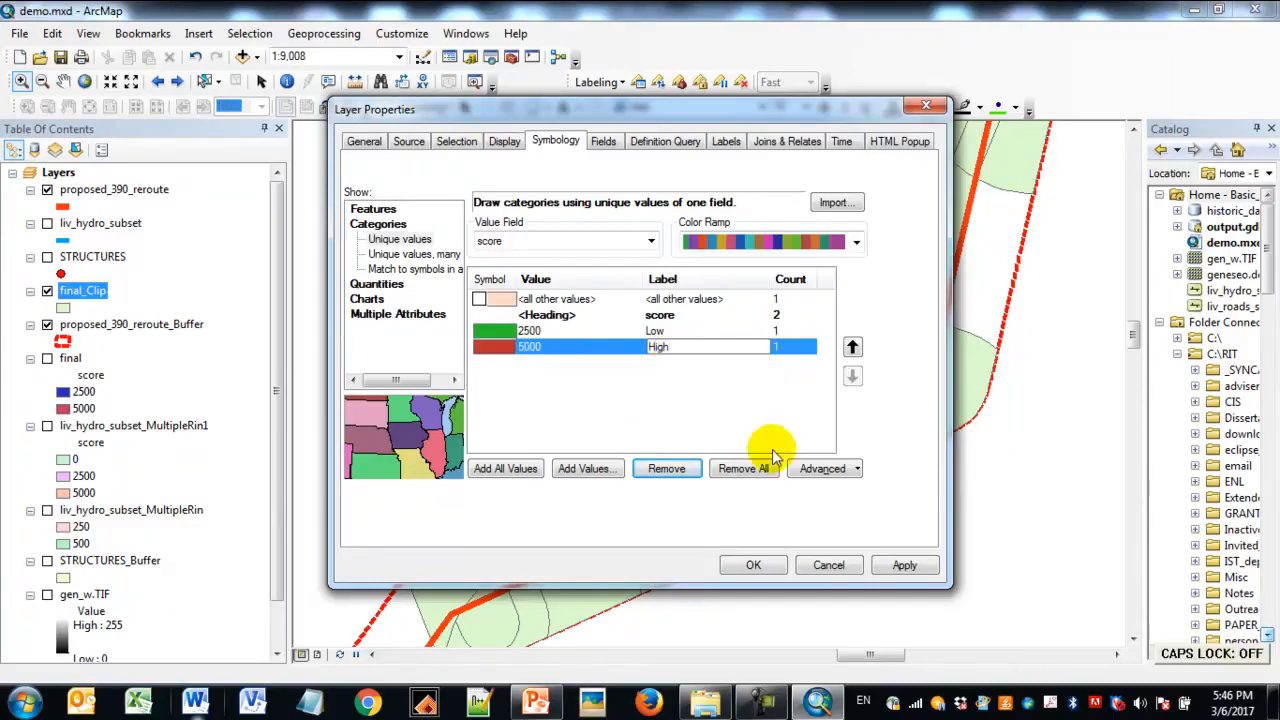
left_click(904, 565)
left_click(753, 565)
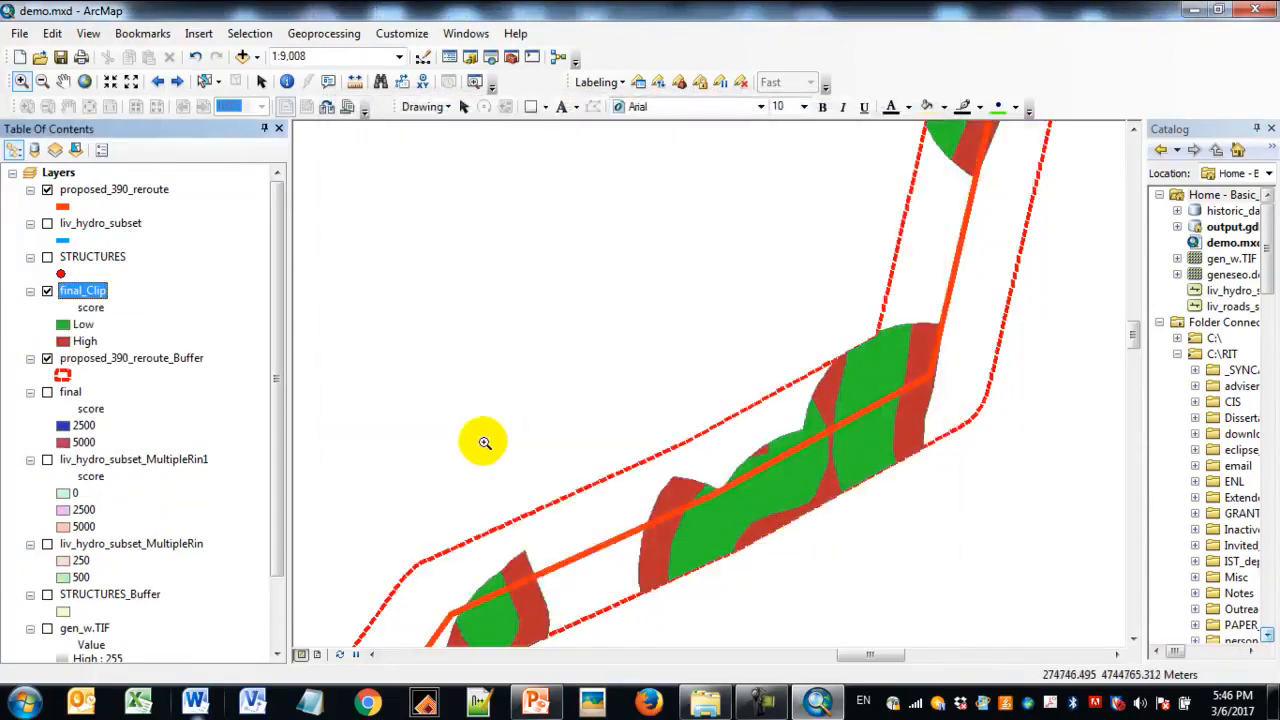
- Display the gen_w.TIF historic map and the STRUCTURES points together with the clipped scores
left_click_drag(277, 363, 281, 412)
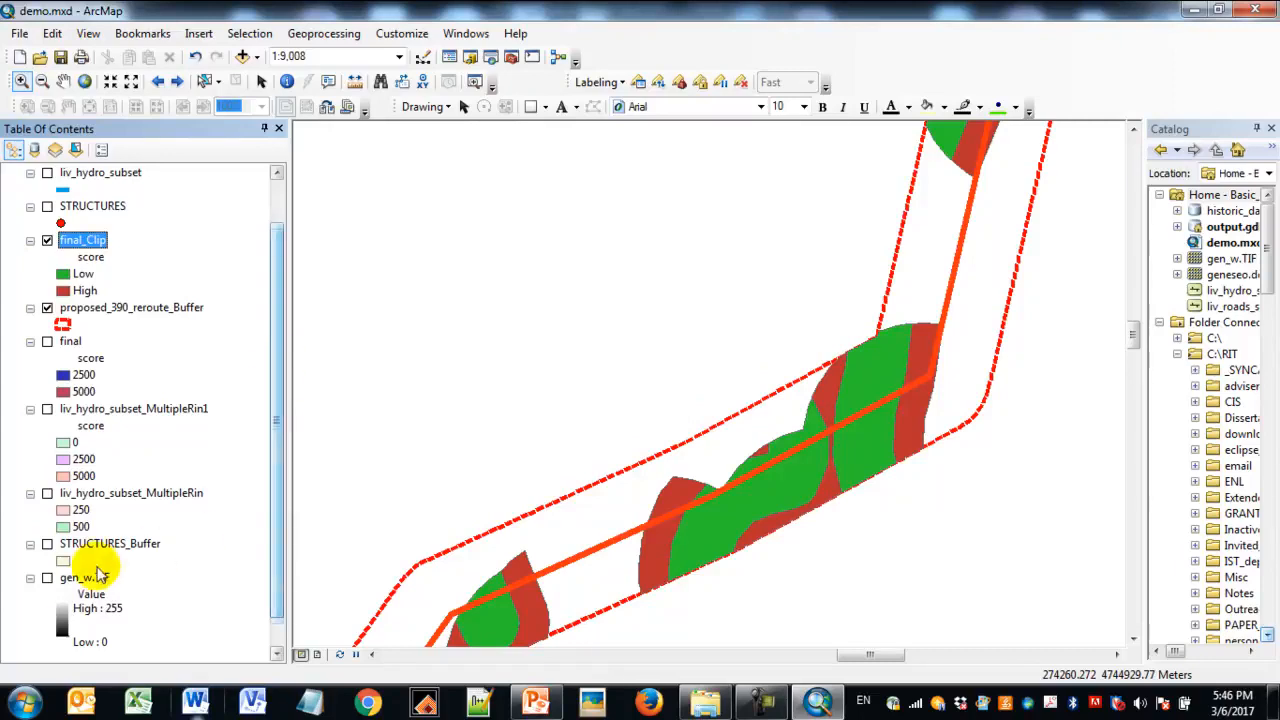
left_click(47, 578)
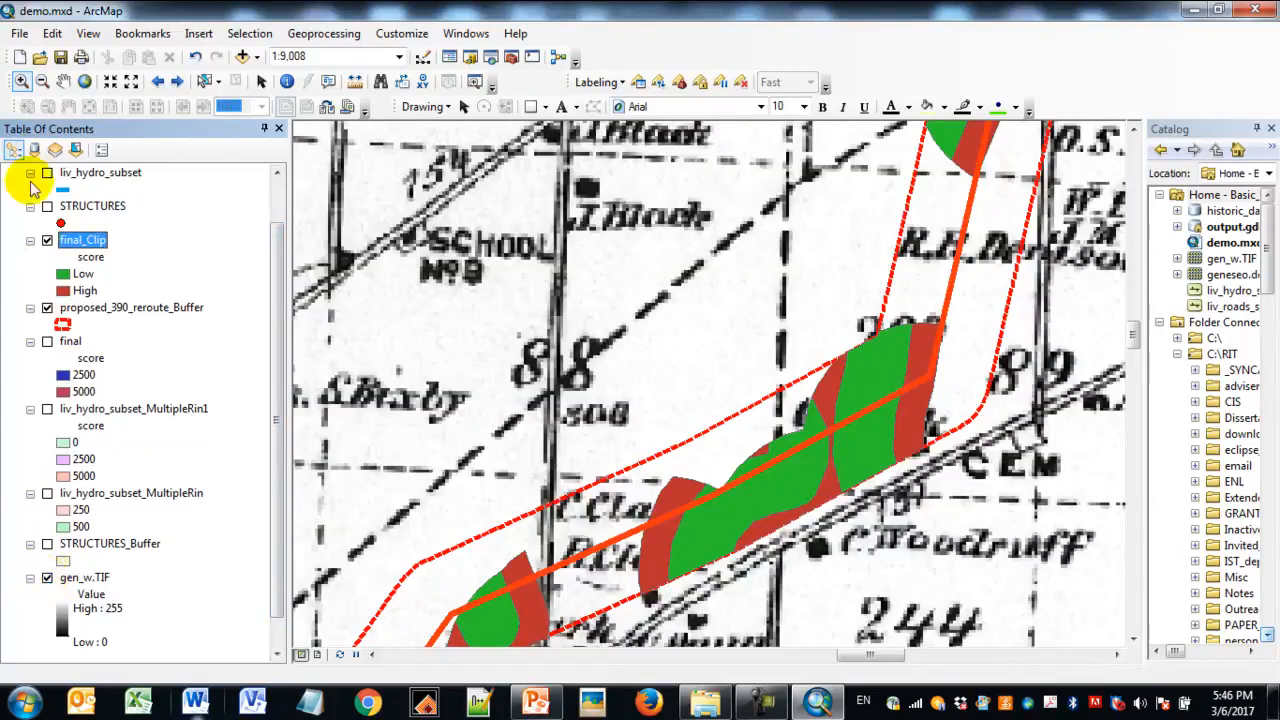
left_click(47, 206)
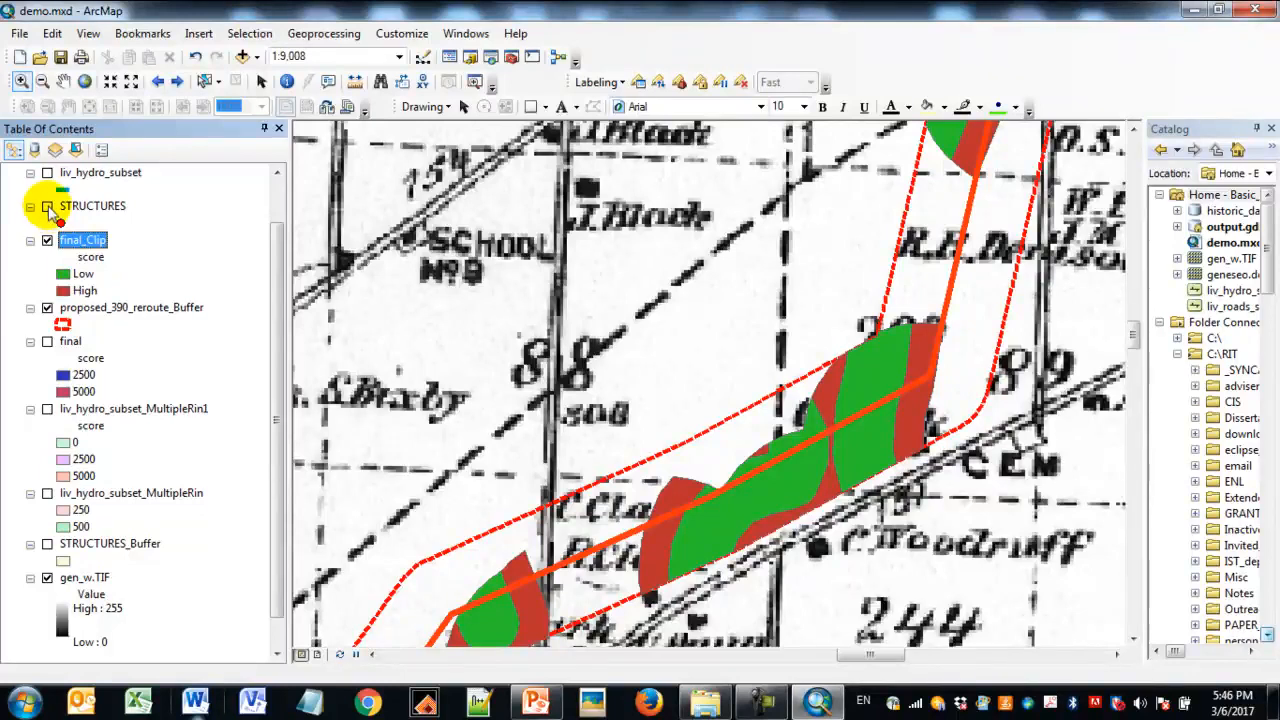
left_click(47, 206)
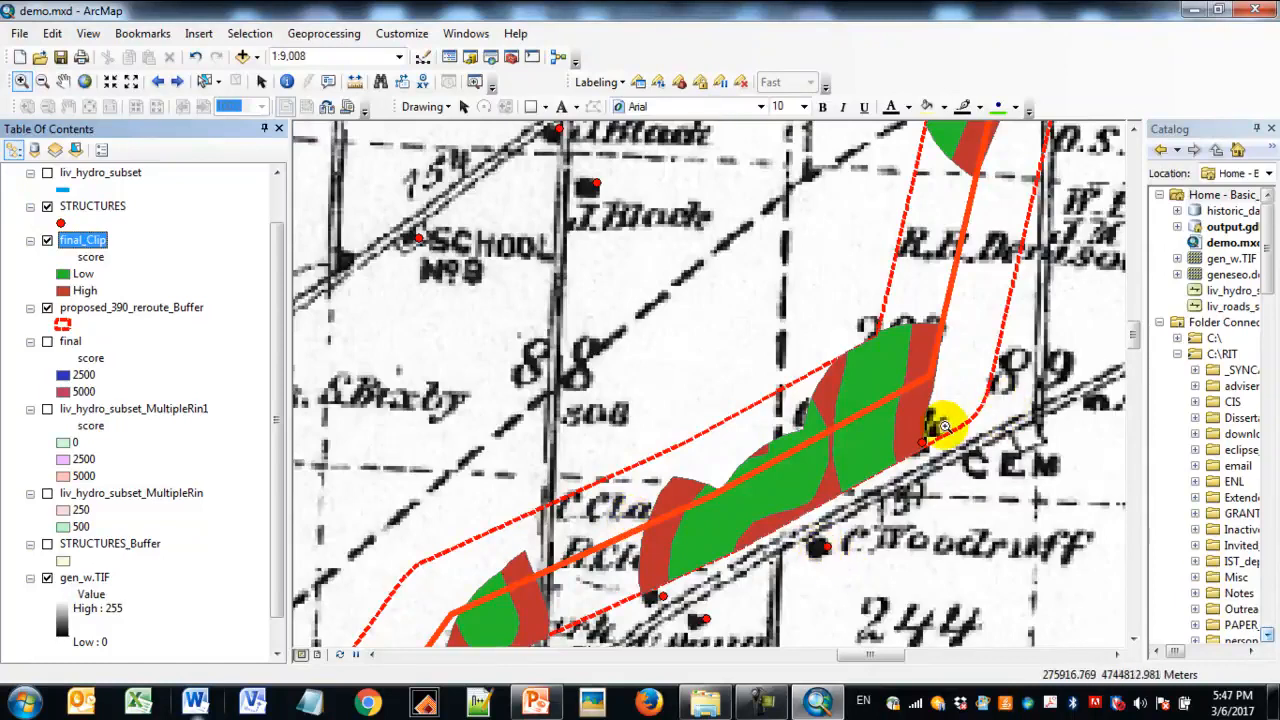
- Hide the gen_w.TIF historic map
left_click_drag(278, 250, 280, 220)
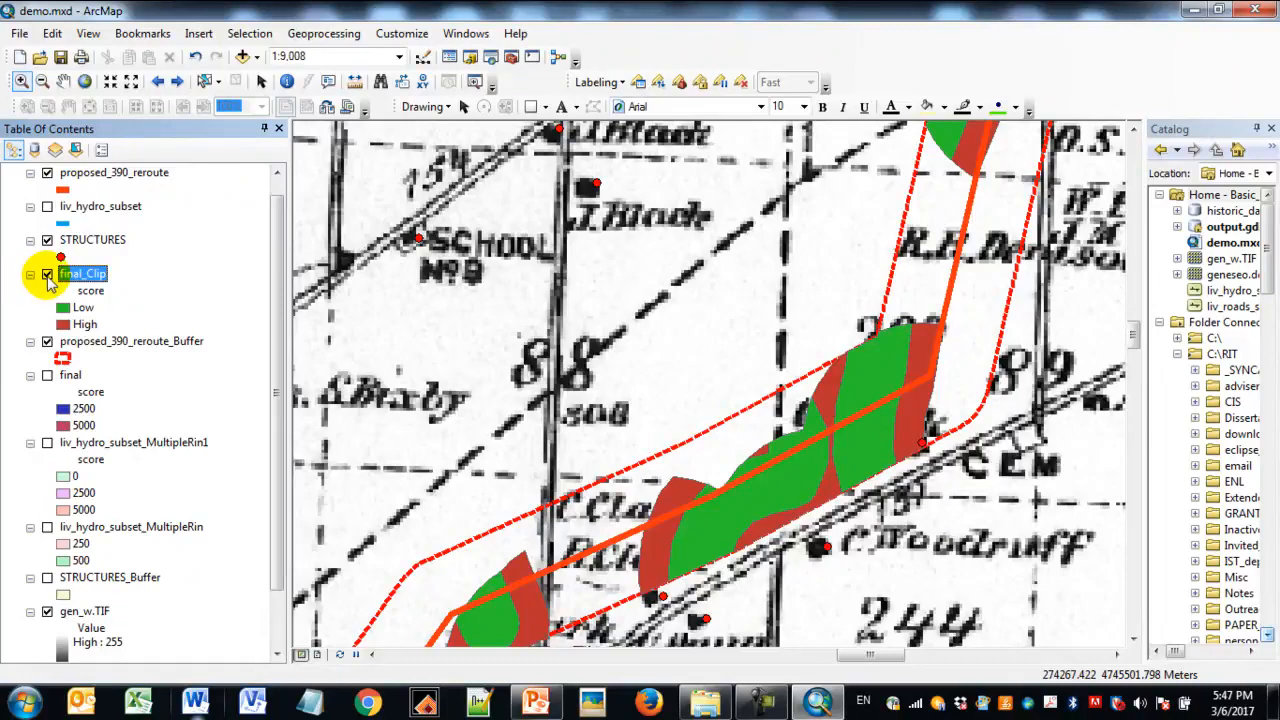
left_click_drag(274, 178, 271, 223)
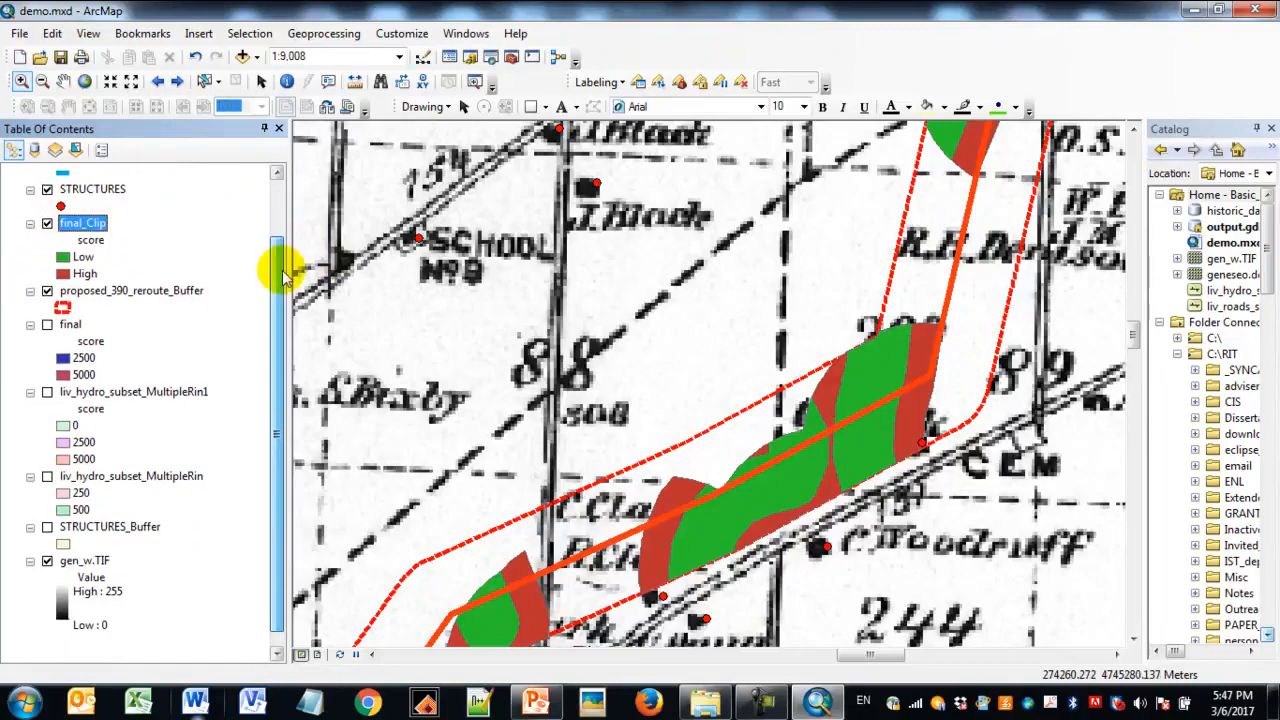
left_click(47, 560)
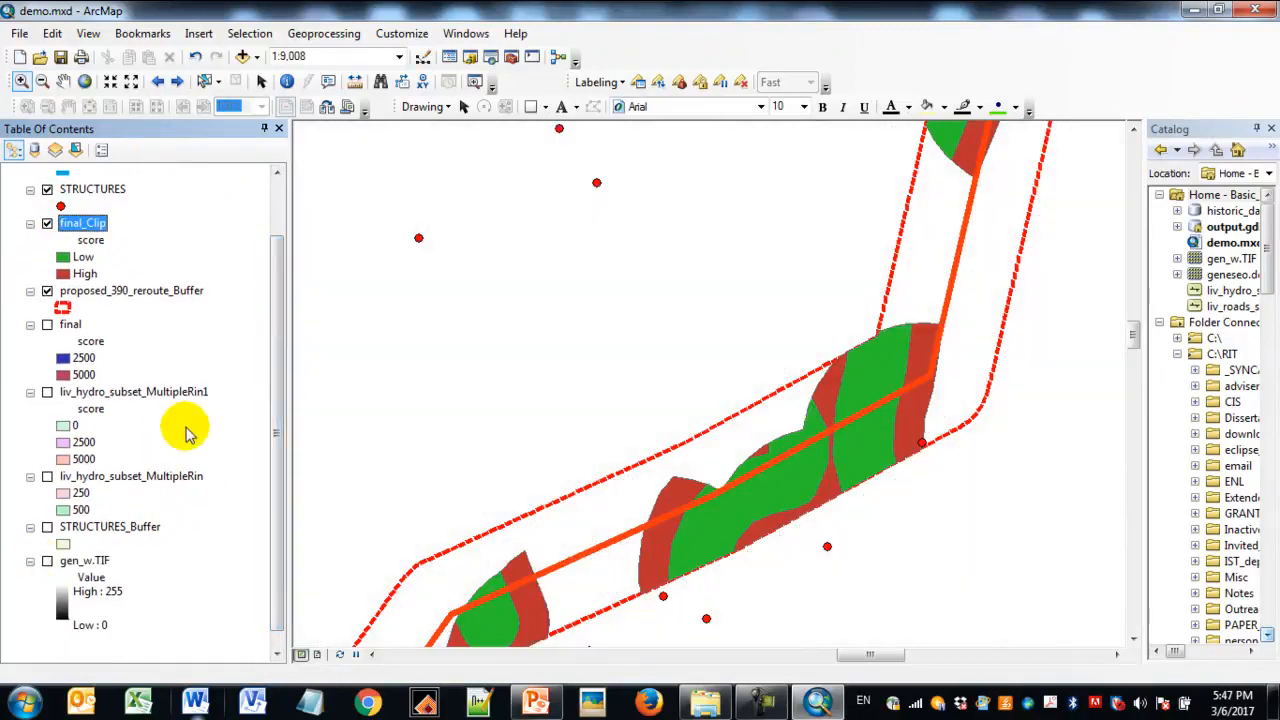
- Add the geneseo.dem raster to the map without building pyramids, and zoom to the full extent of that layer
left_click_drag(1145, 271, 1097, 271)
scroll(284, 407, "up", 2)
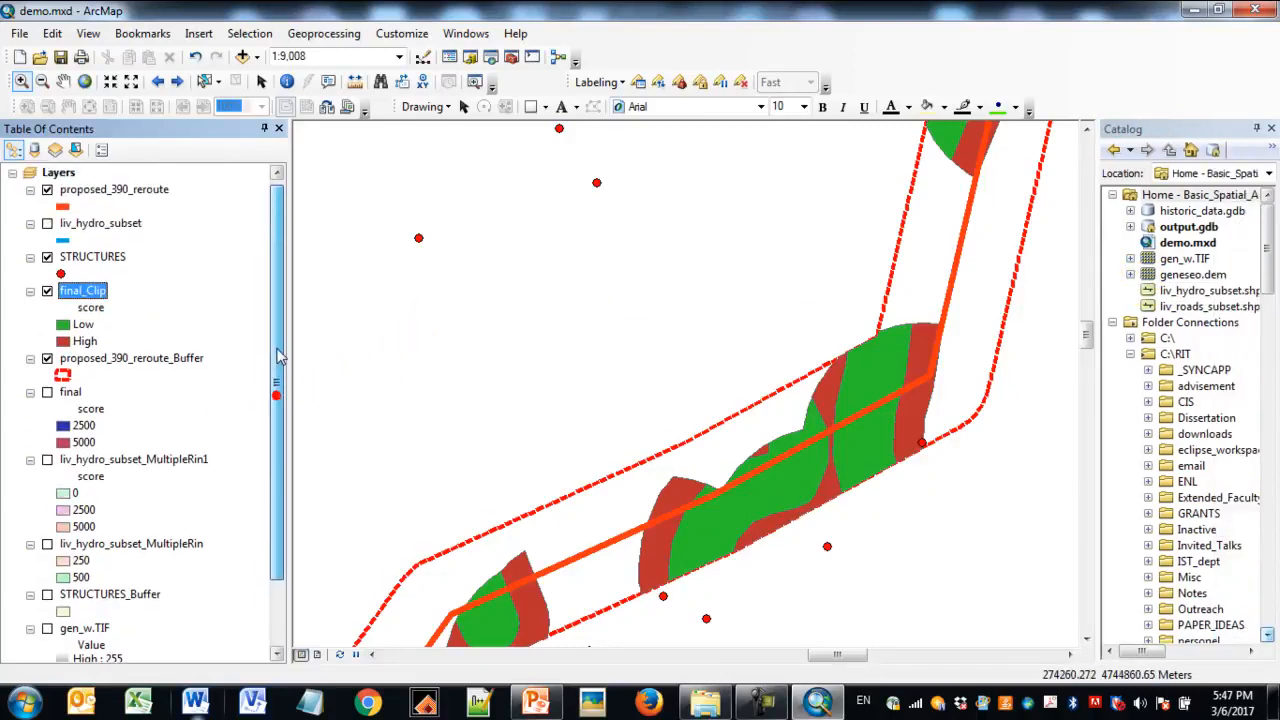
left_click(30, 190)
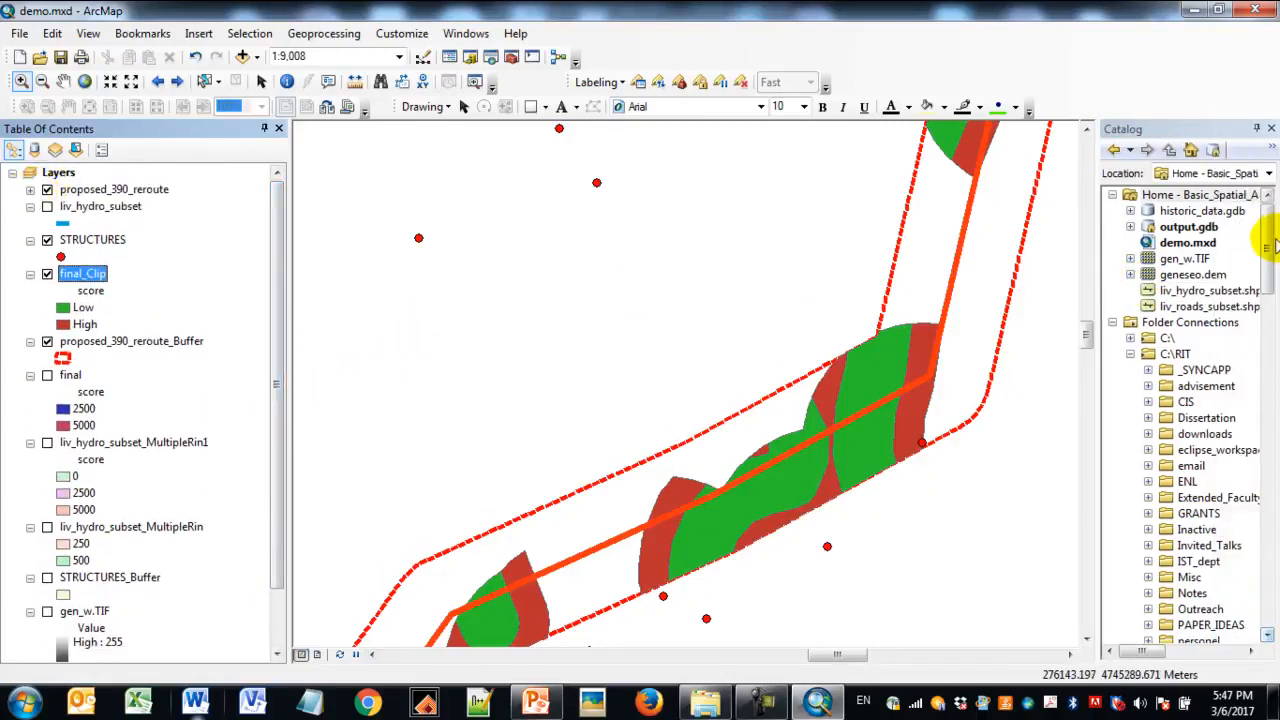
left_click(1195, 277)
left_click_drag(451, 416, 188, 602)
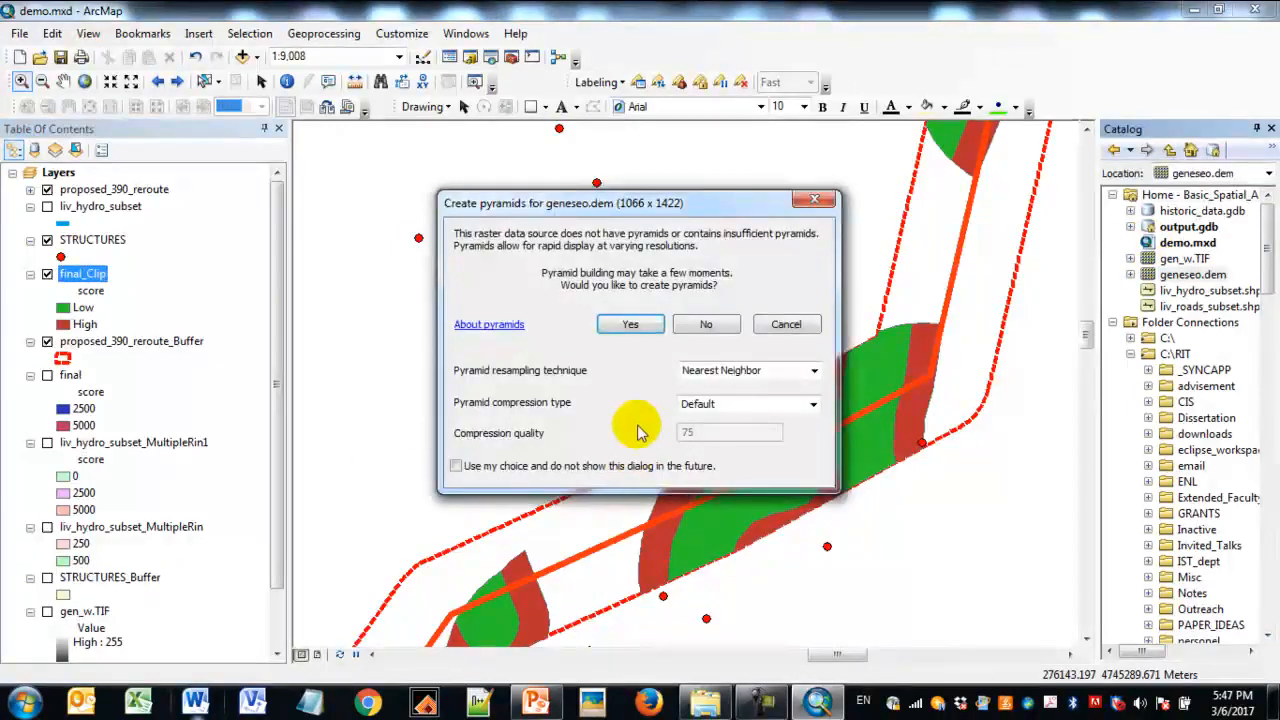
left_click(722, 324)
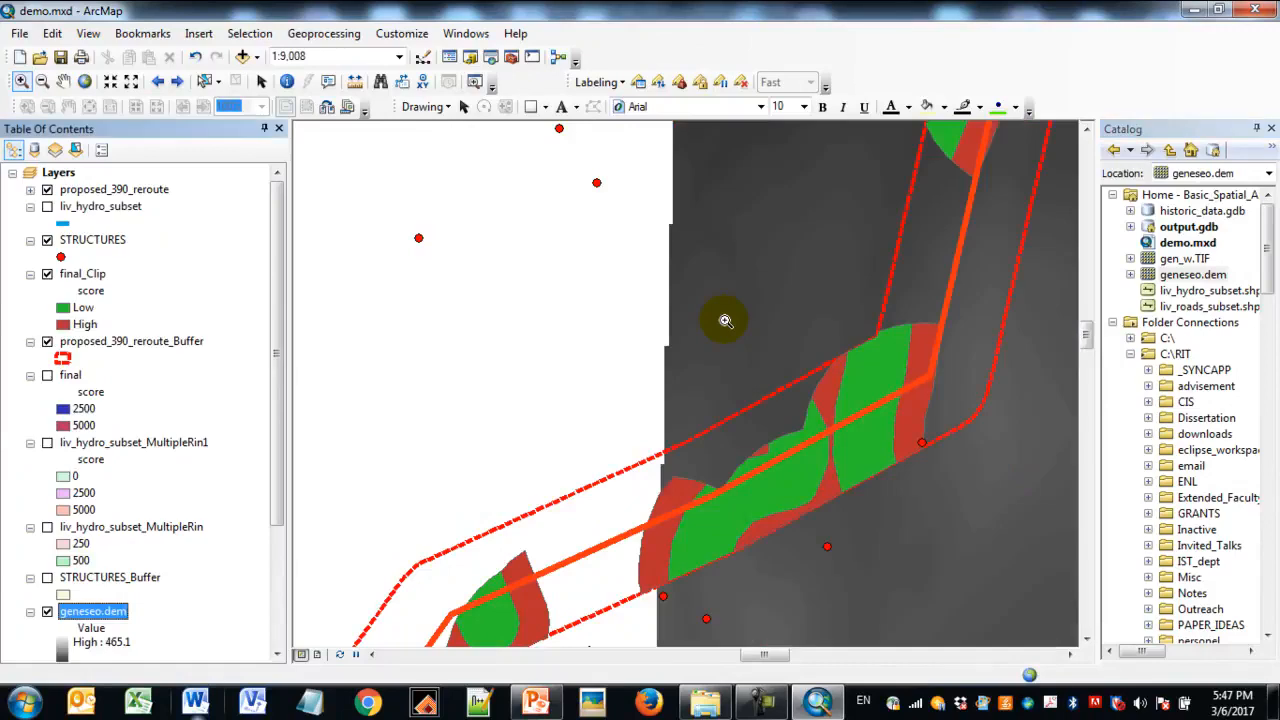
scroll(250, 450, "down", 1)
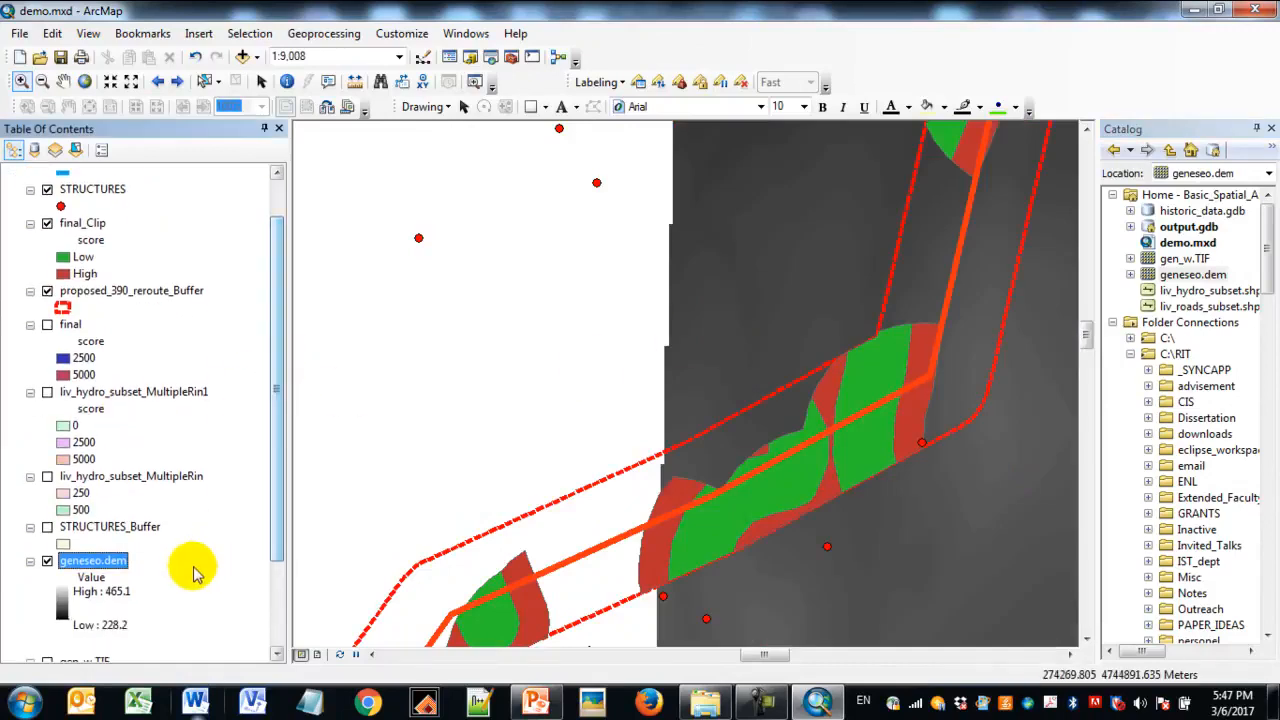
right_click(90, 561)
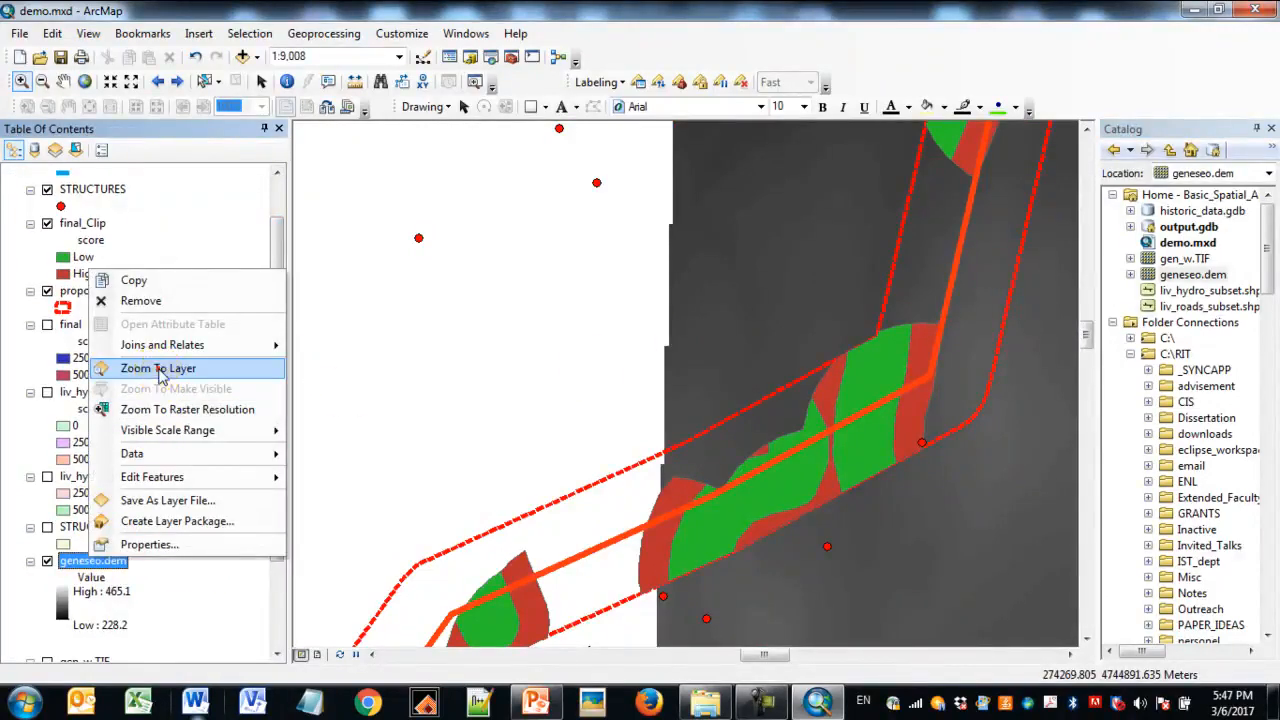
left_click(158, 369)
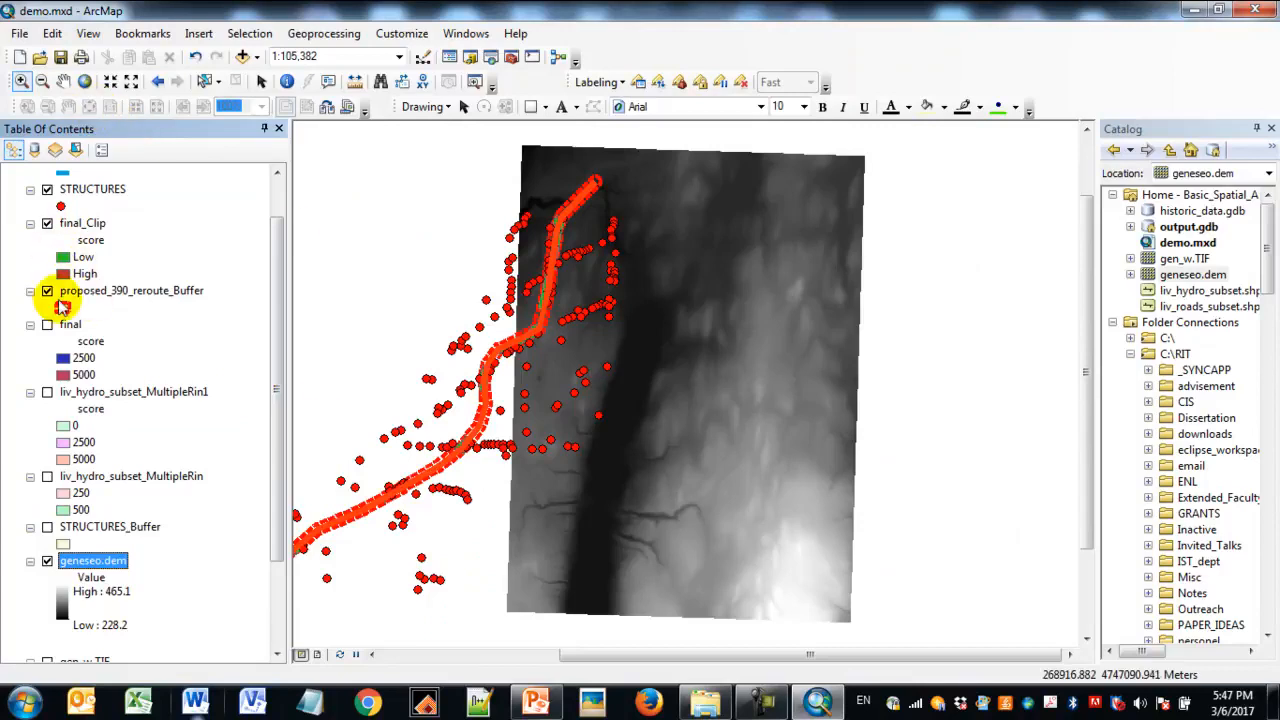
- Hide the STRUCTURES, proposed_390_reroute_Buffer and proposed_390_reroute layers, leaving final_Clip over the DEM at the northern end of the reroute
left_click(47, 189)
left_click(21, 81)
left_click_drag(518, 164, 638, 310)
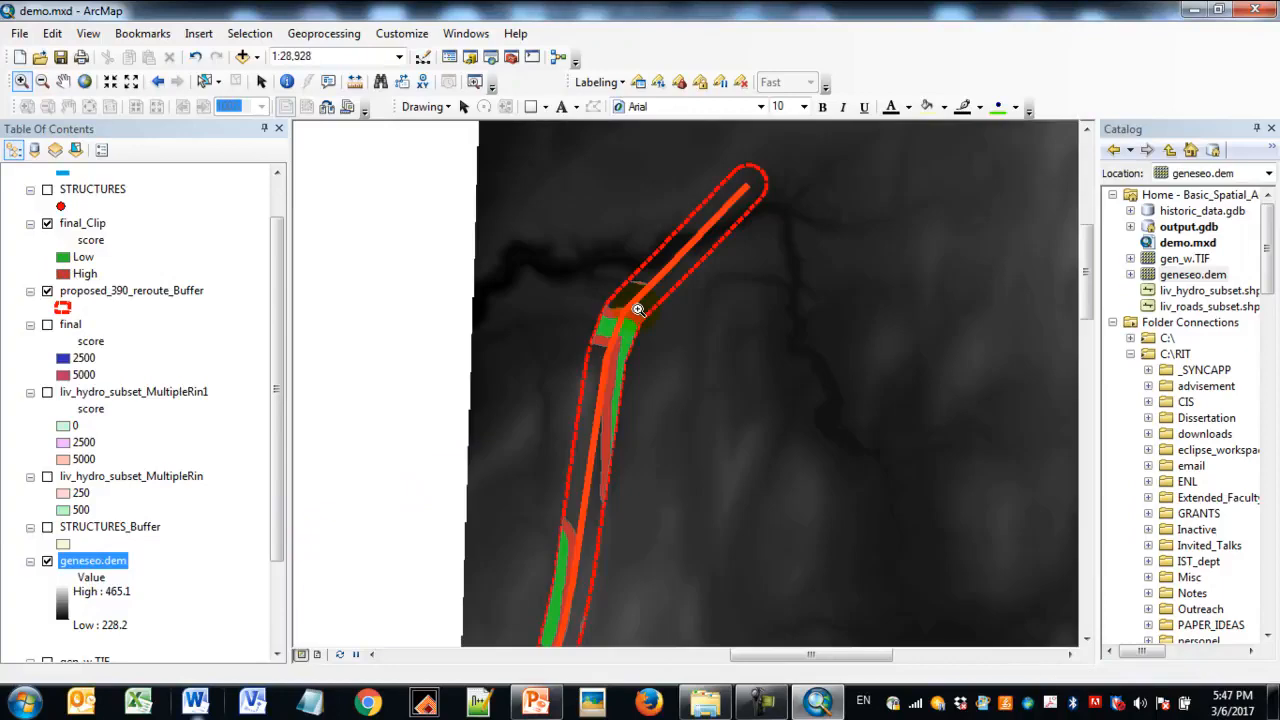
left_click(46, 291)
left_click_drag(278, 357, 306, 311)
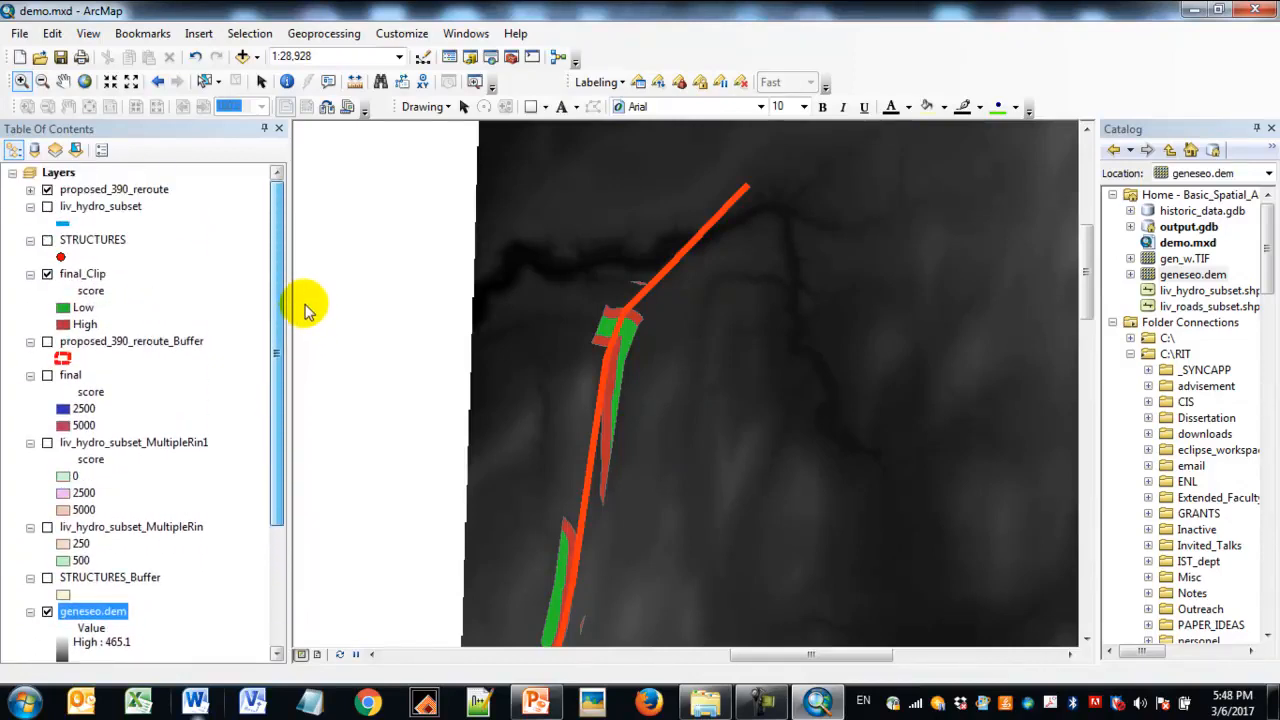
left_click(47, 190)
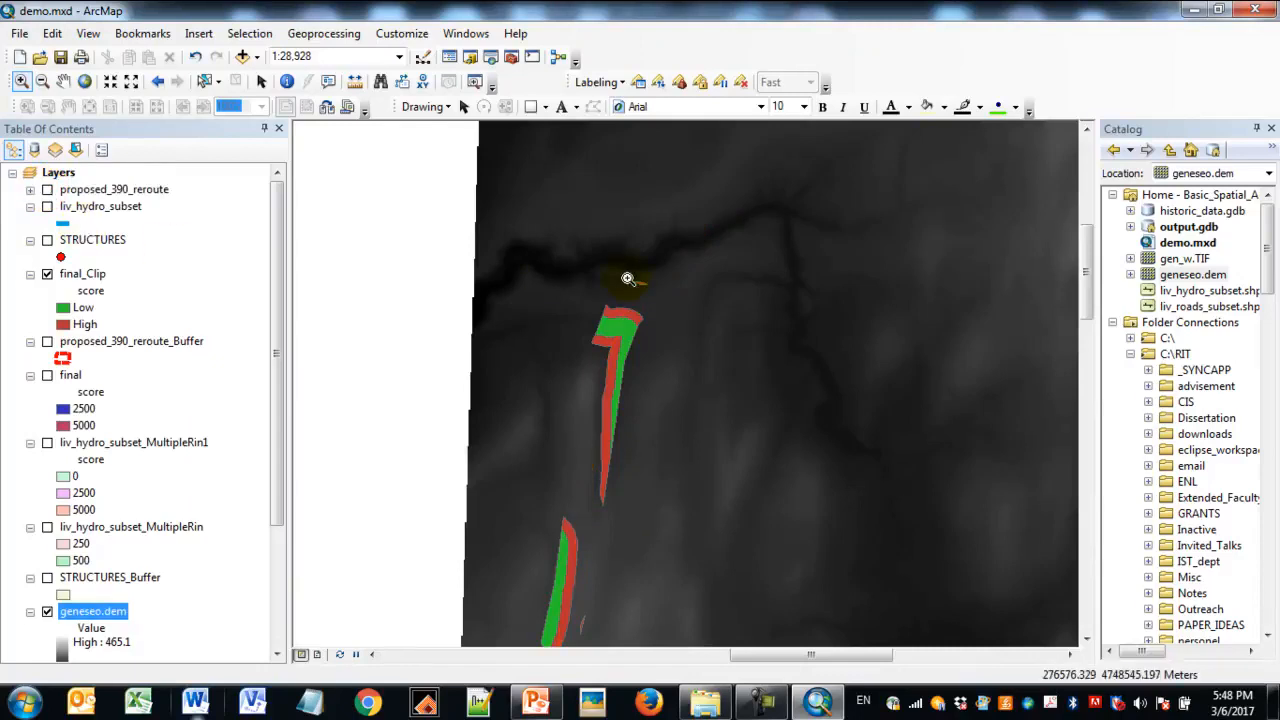
- Symbolize geneseo.dem with the stretched elevation color ramp running from pale green through green, orange and brown to white
left_click_drag(286, 357, 282, 455)
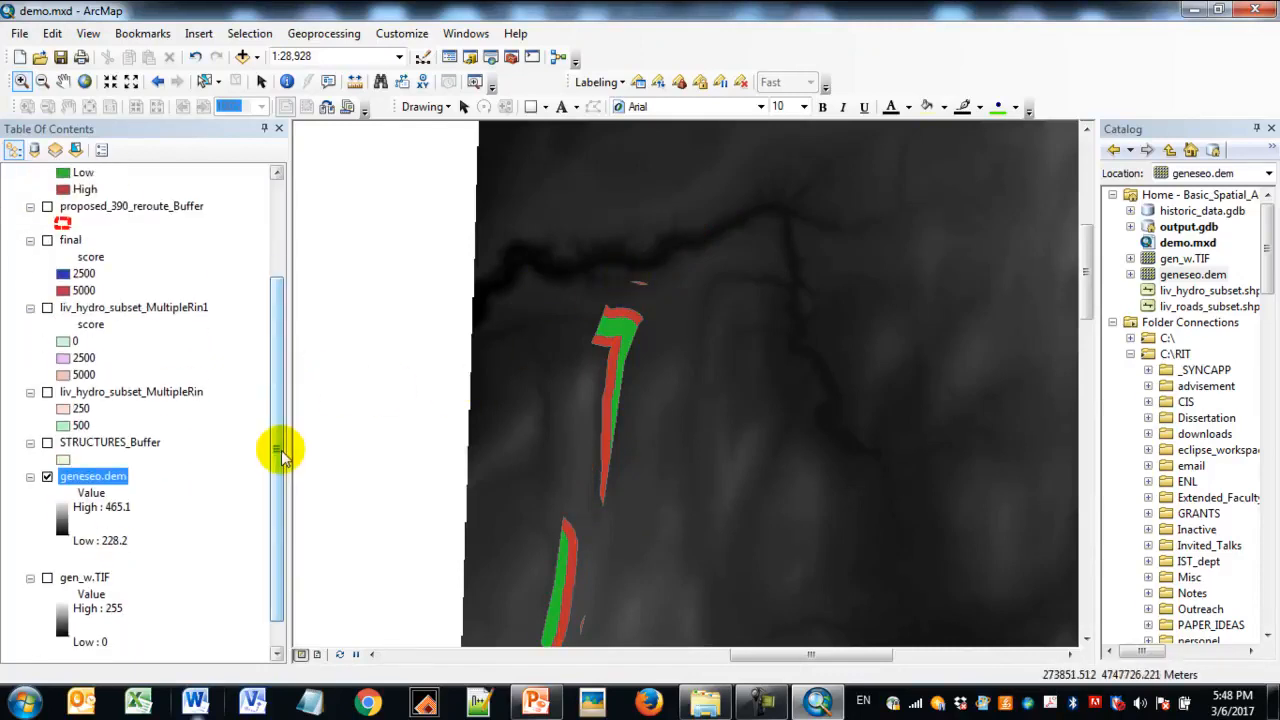
right_click(115, 481)
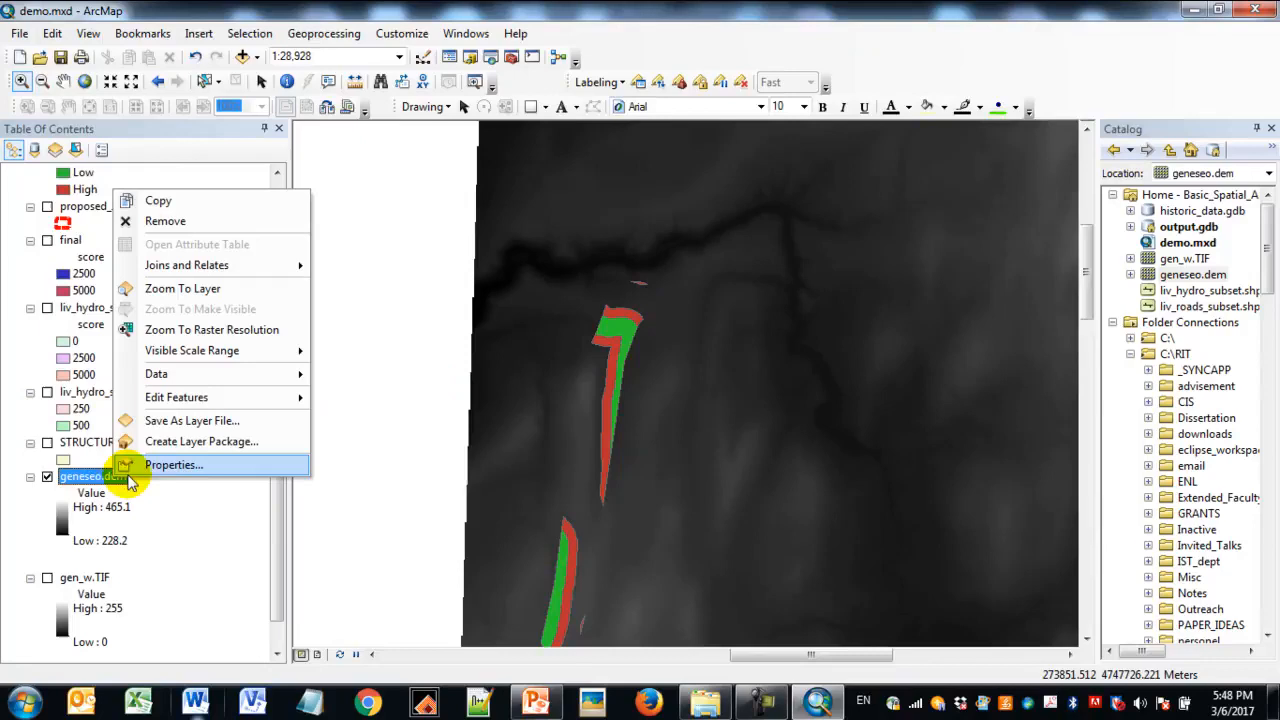
left_click(161, 468)
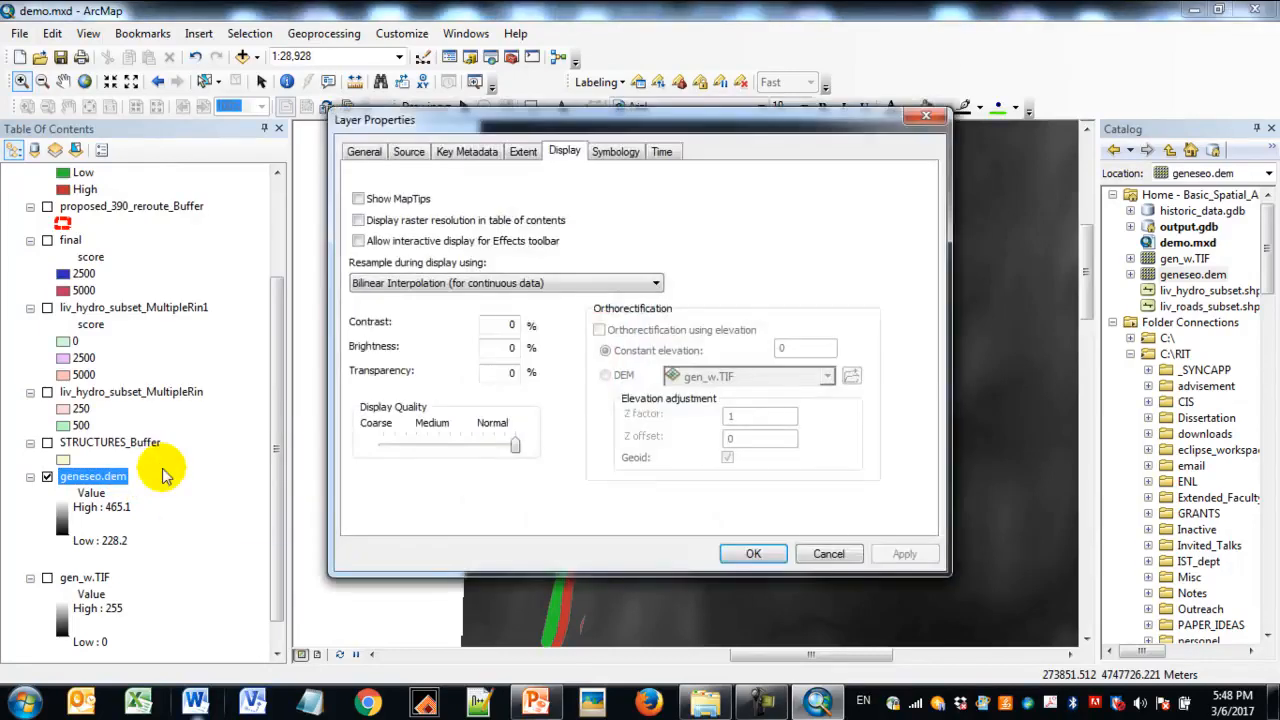
left_click(612, 151)
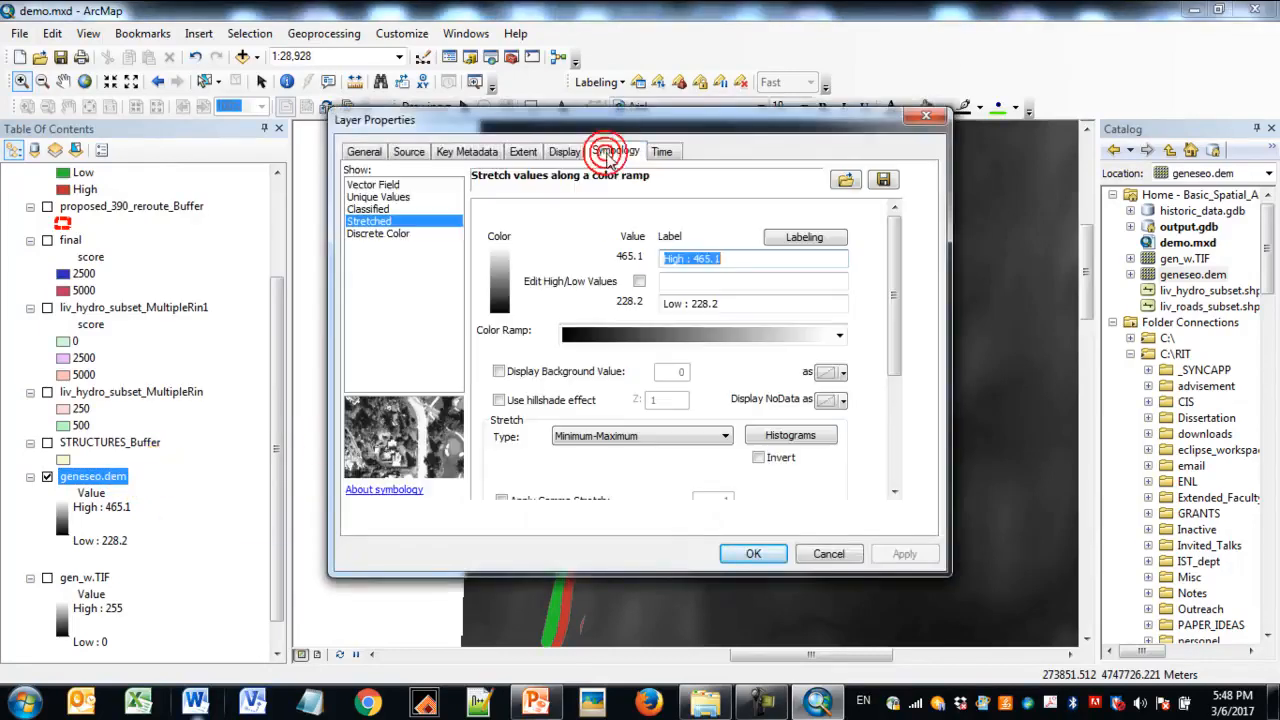
left_click(839, 337)
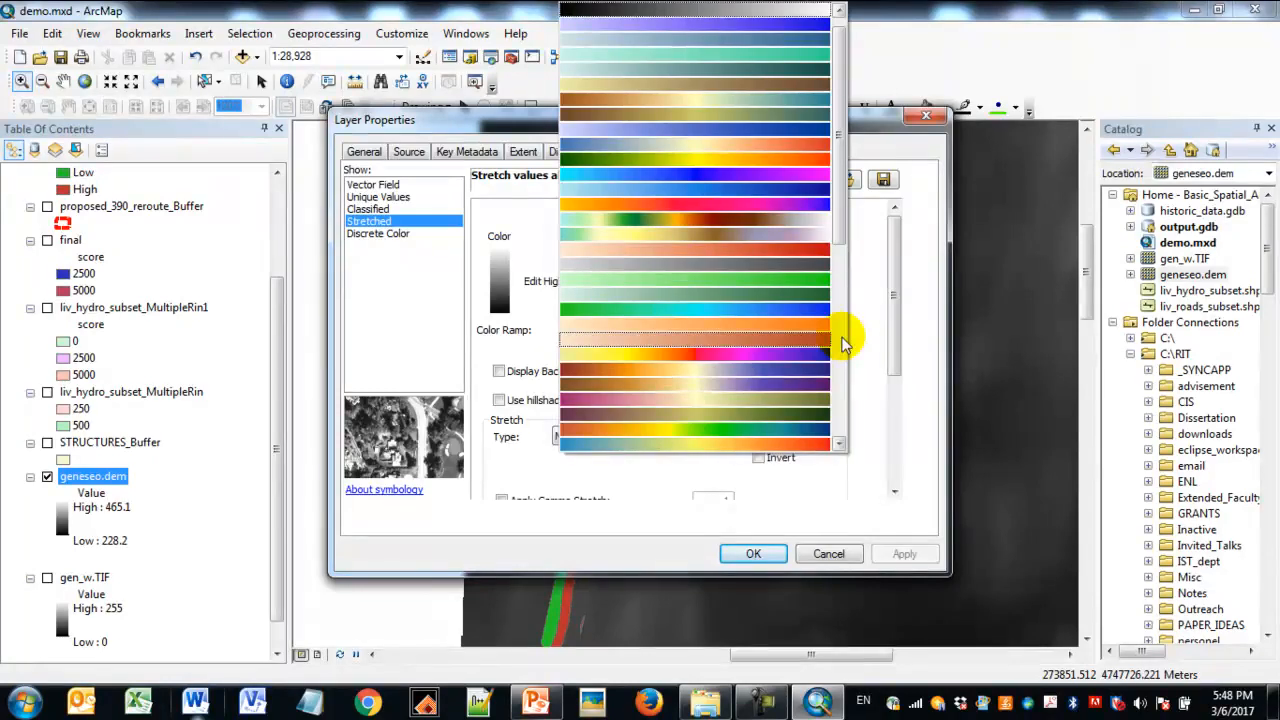
left_click(812, 219)
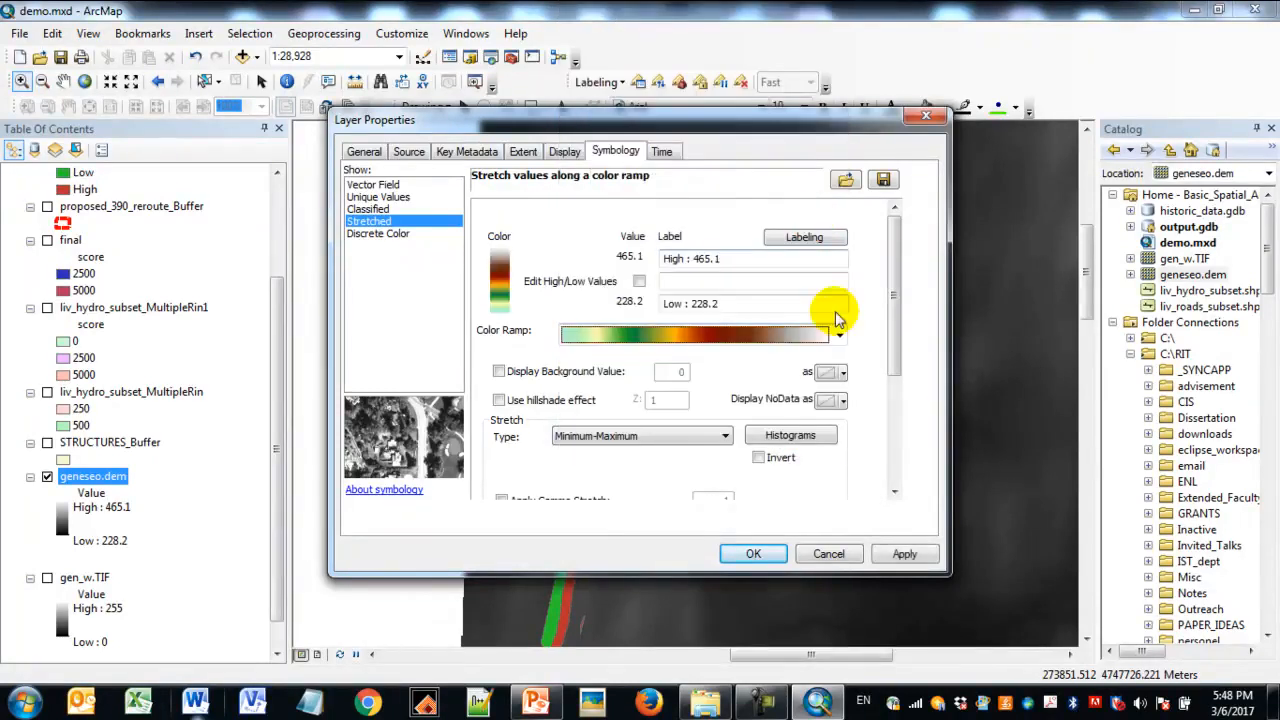
left_click(900, 551)
left_click(760, 553)
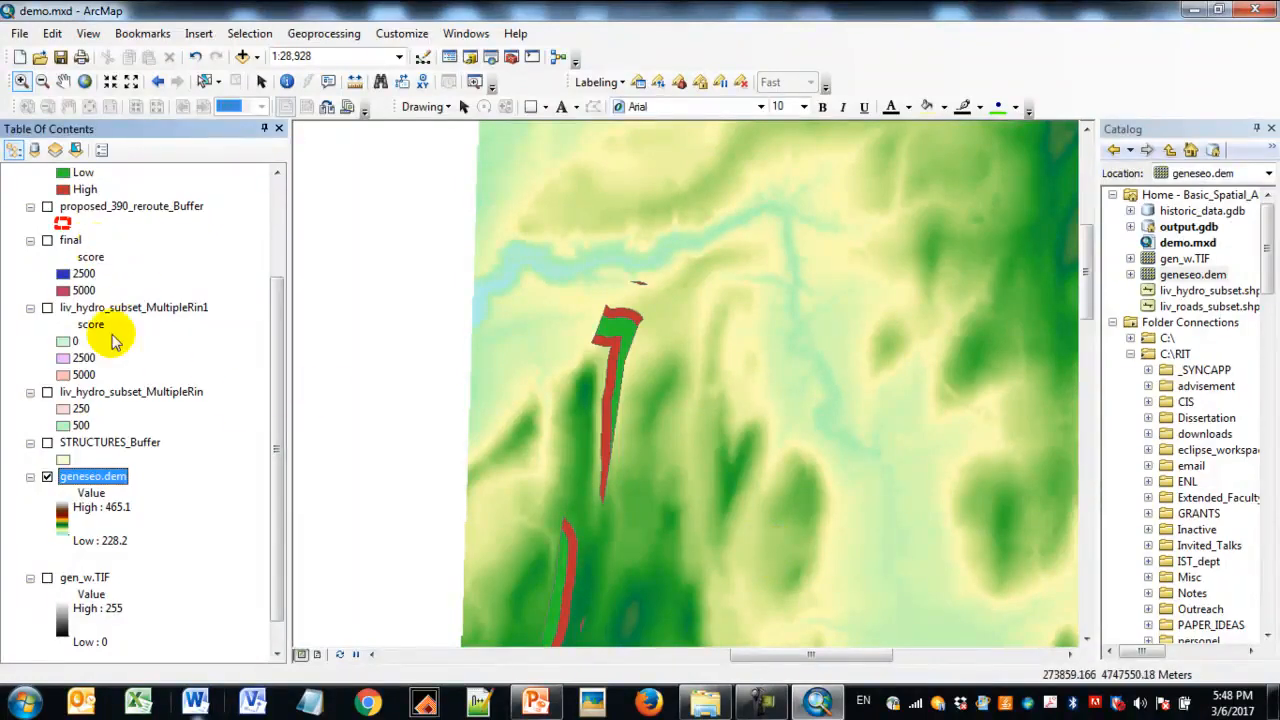
- Hide the final_Clip layer and make sure the Spatial Analyst extension is enabled
left_click_drag(278, 429, 285, 350)
left_click(47, 257)
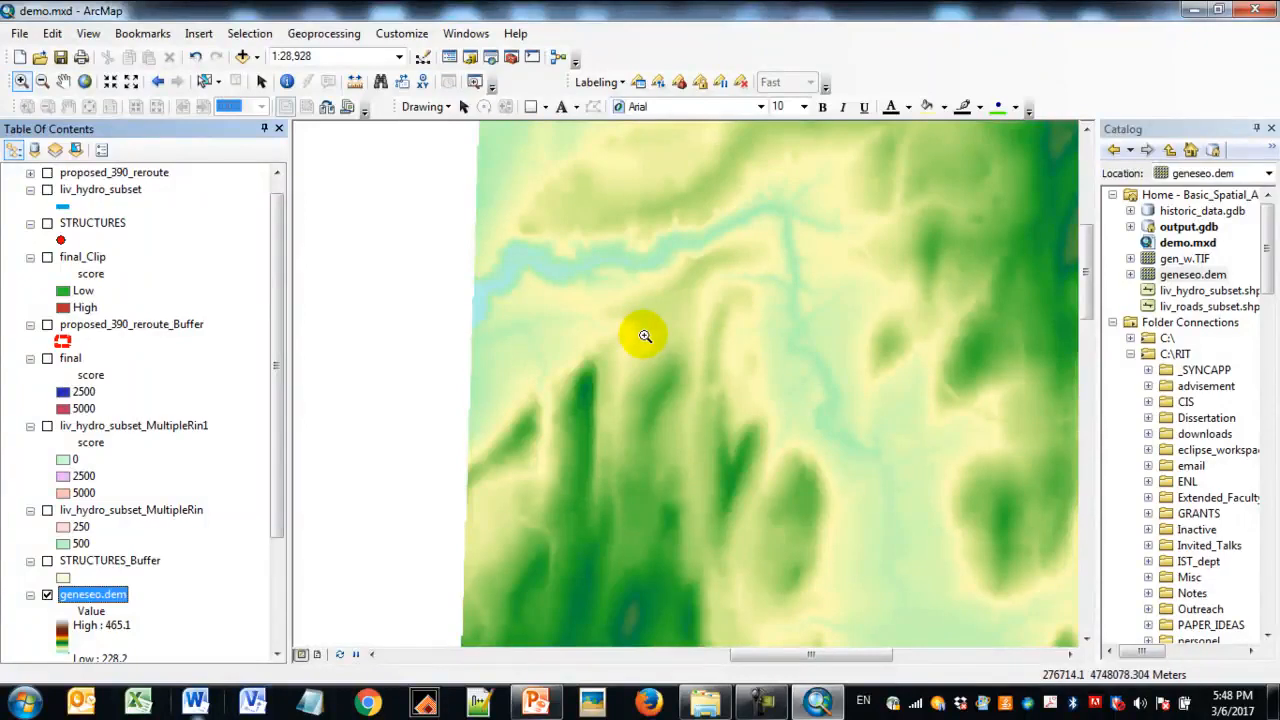
left_click(405, 34)
left_click(440, 76)
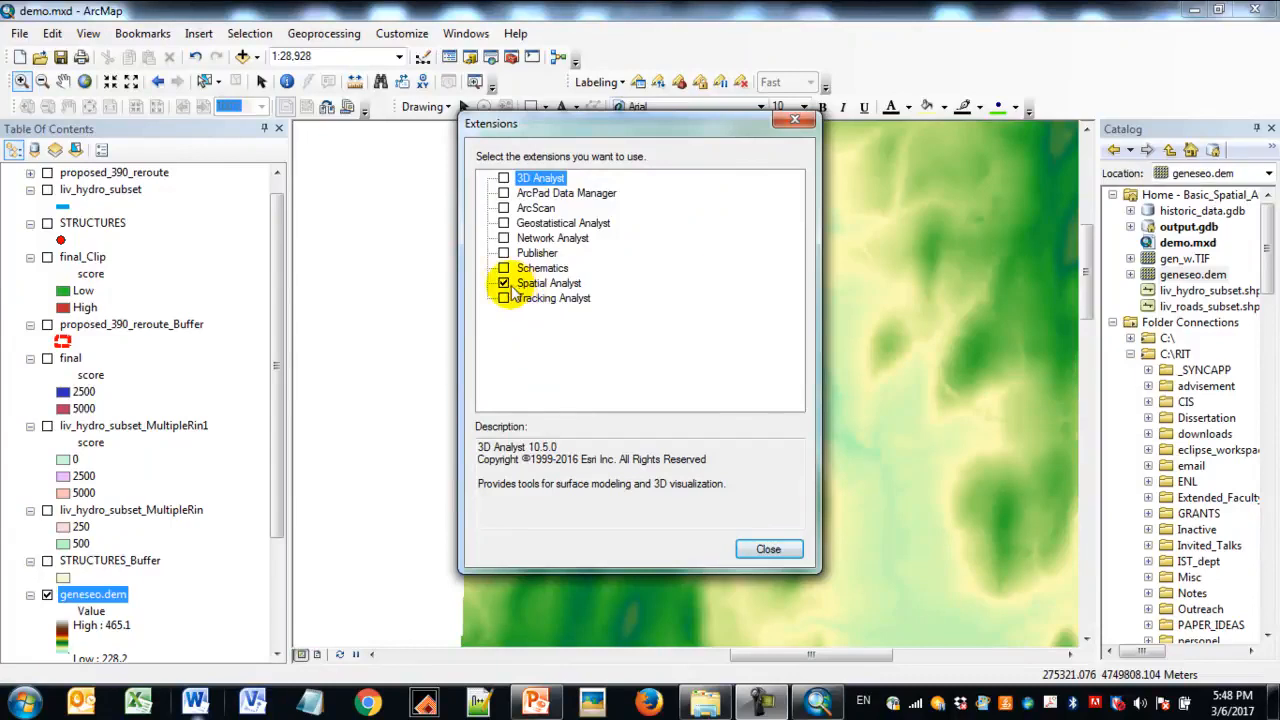
left_click(503, 284)
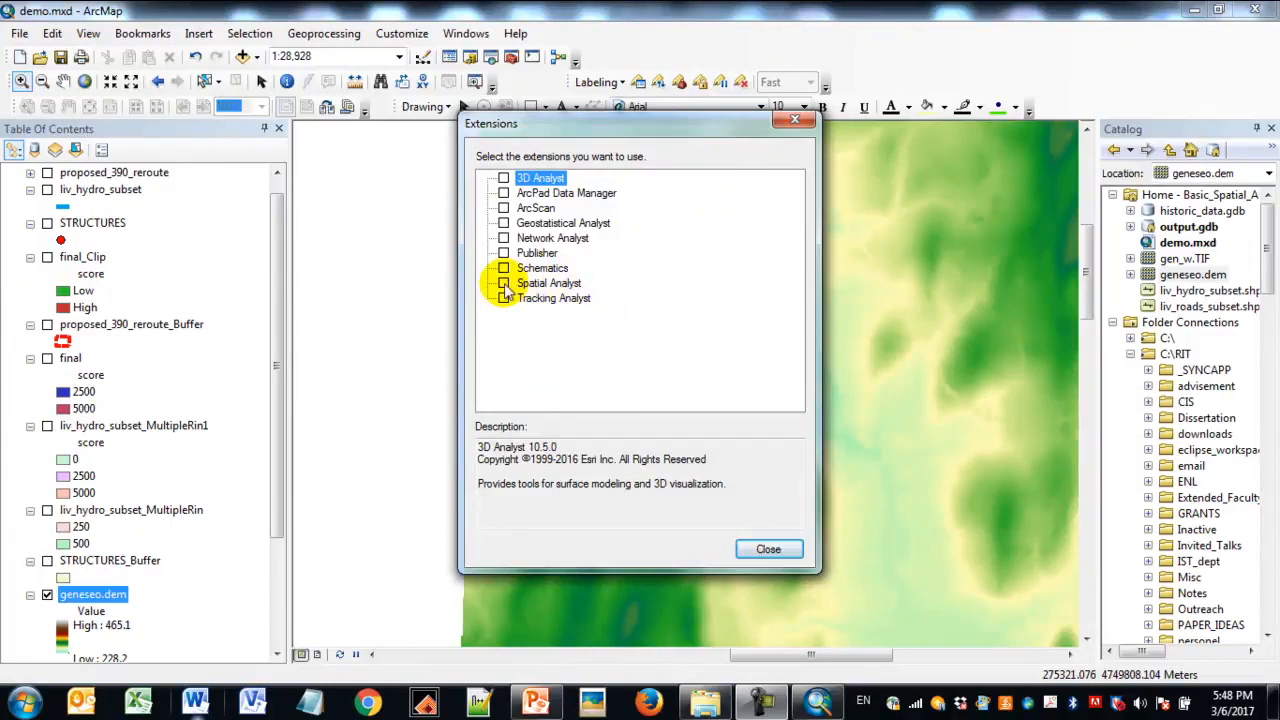
left_click(772, 550)
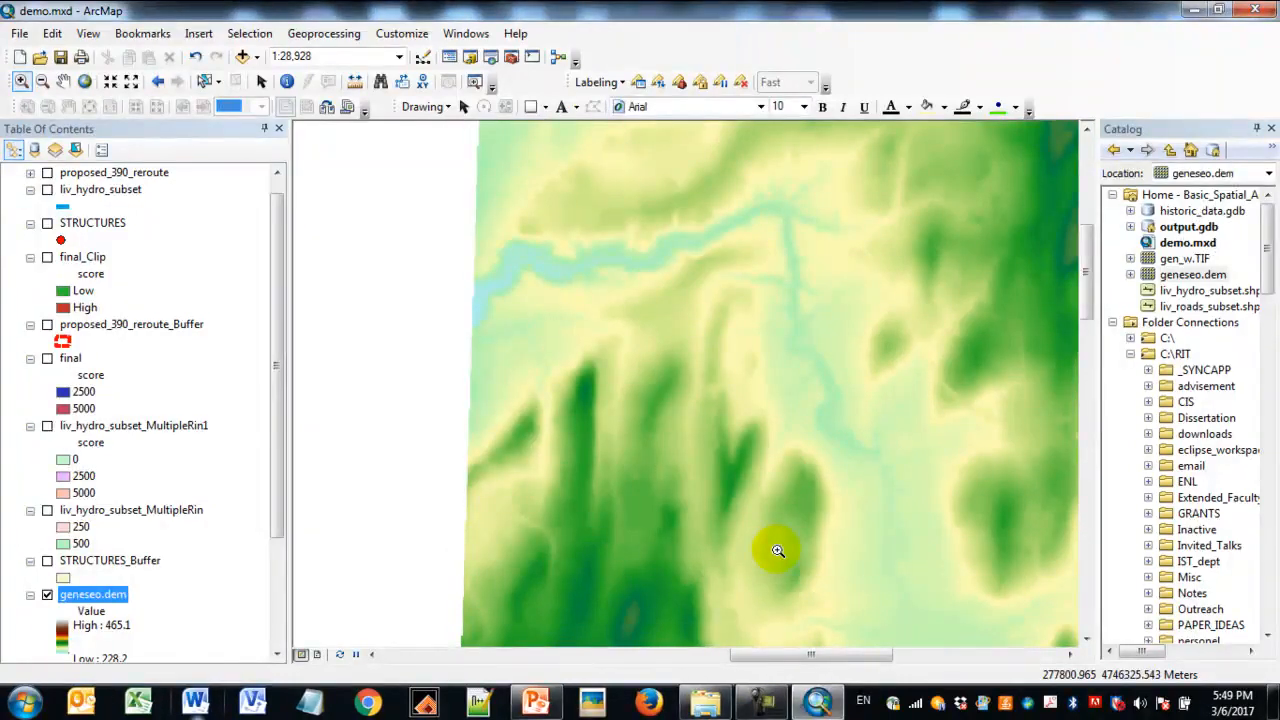
- Search the geoprocessing tools for Hillshade and open the Spatial Analyst version
left_click(489, 58)
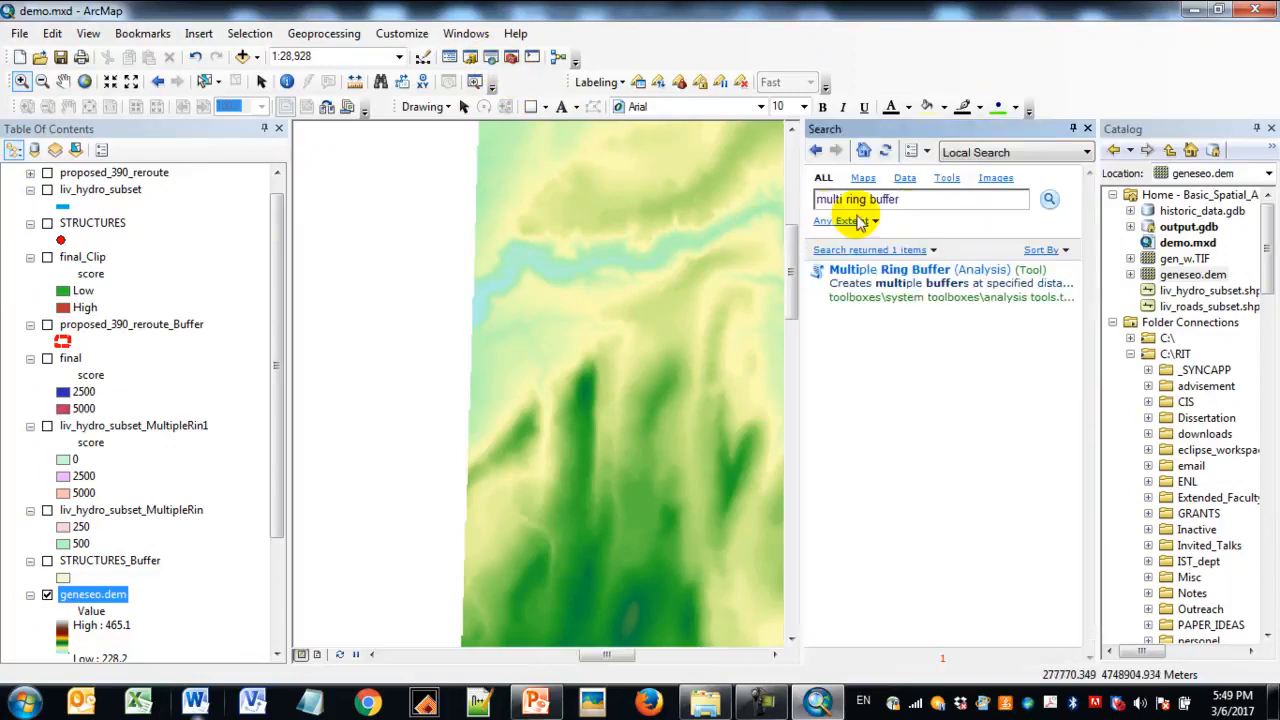
type("Hillshade")
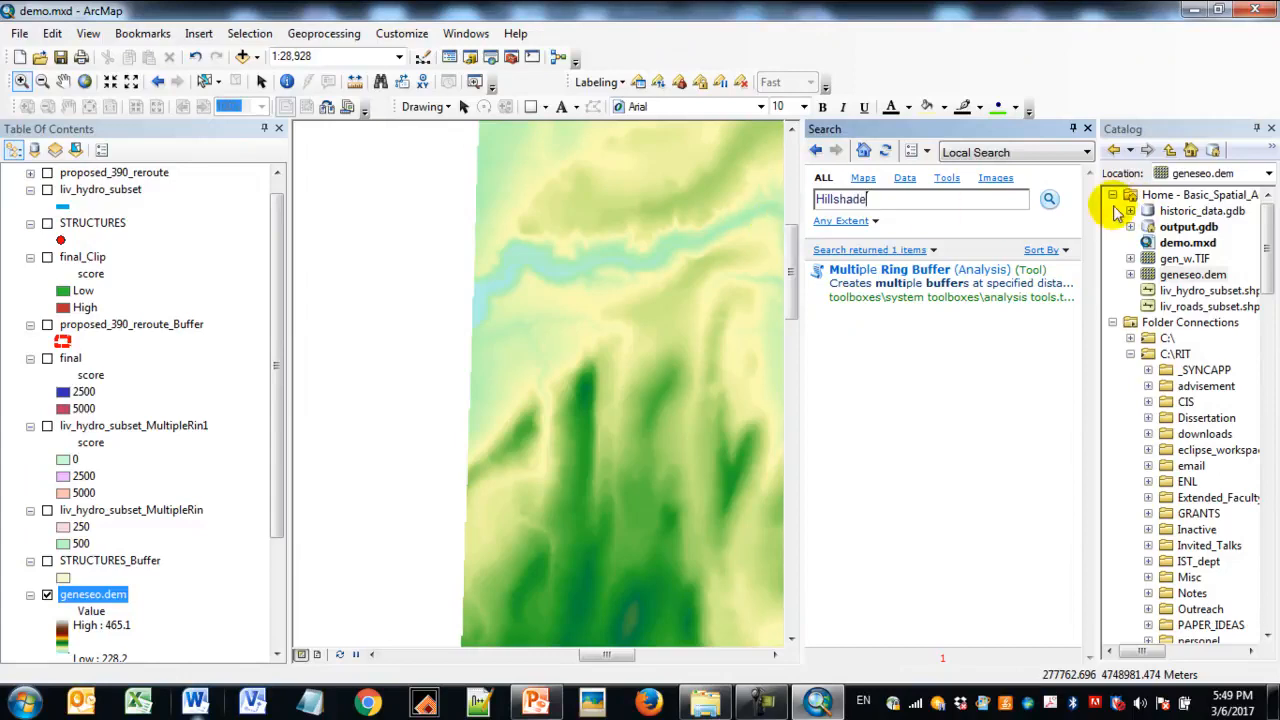
left_click(1050, 201)
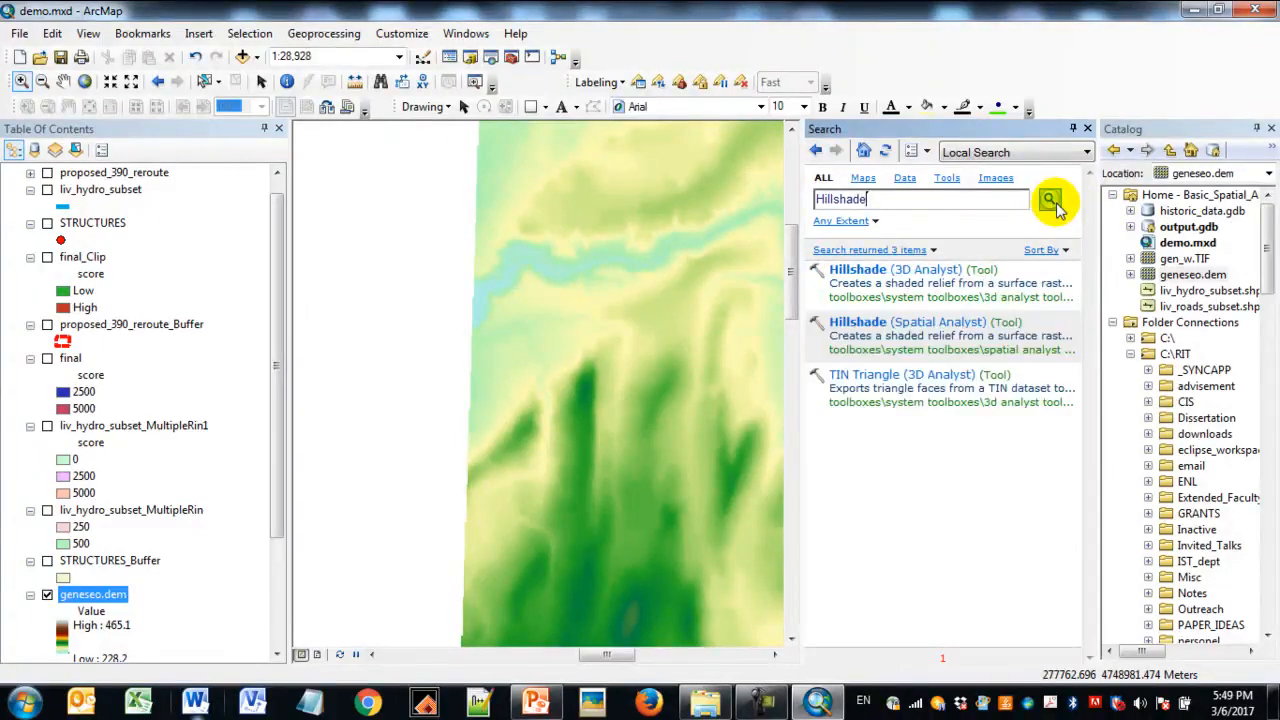
left_click(940, 322)
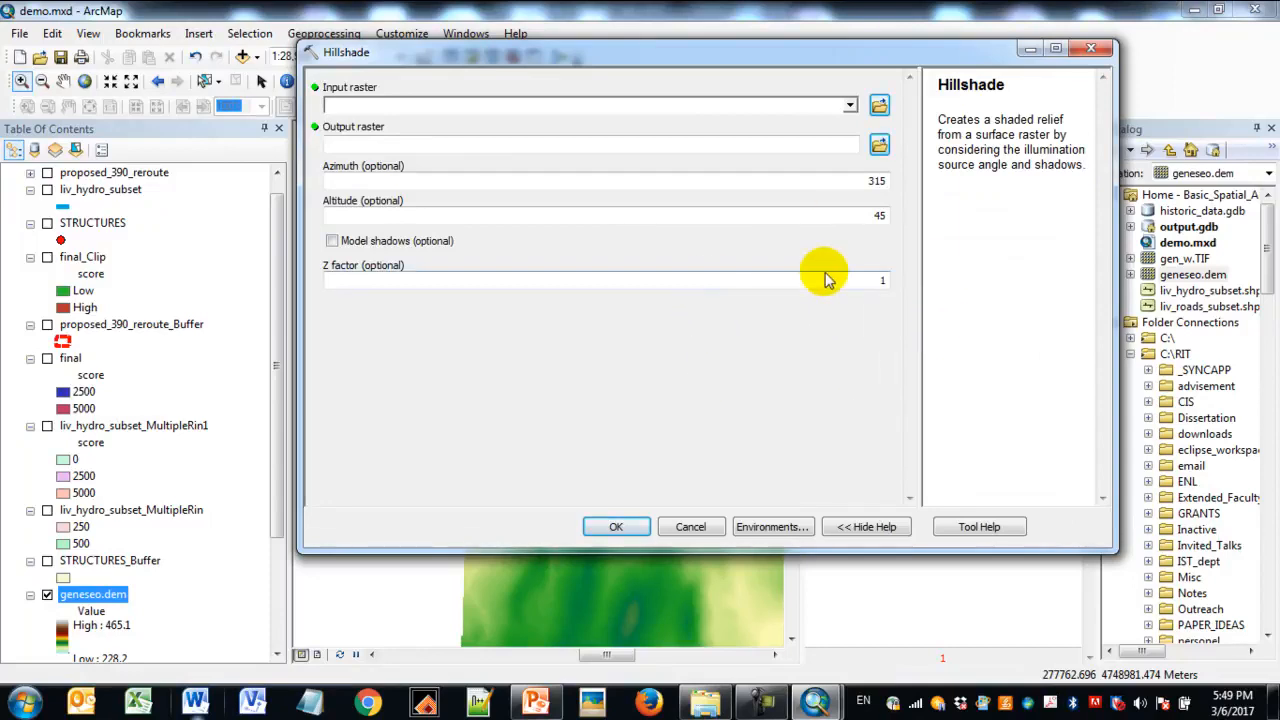
- Run Hillshade on geneseo.dem with the default output raster in output.gdb and default lighting settings, and close the tool search
left_click(849, 107)
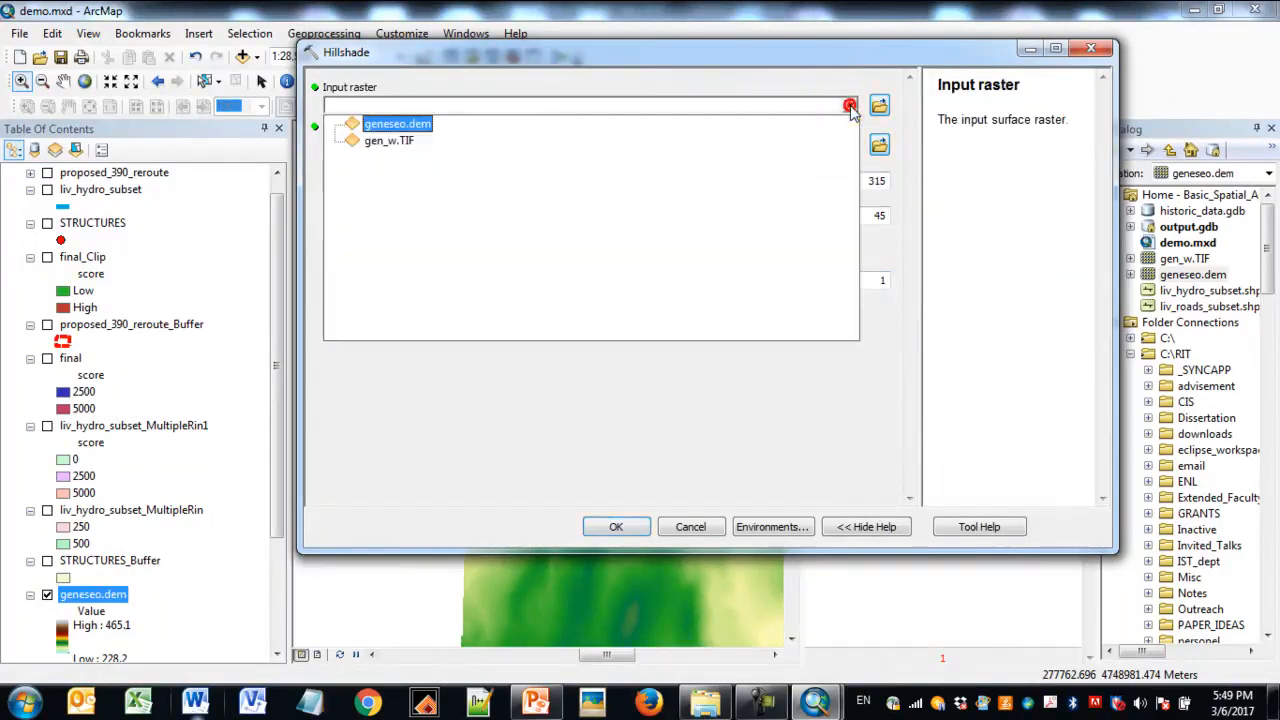
left_click(420, 124)
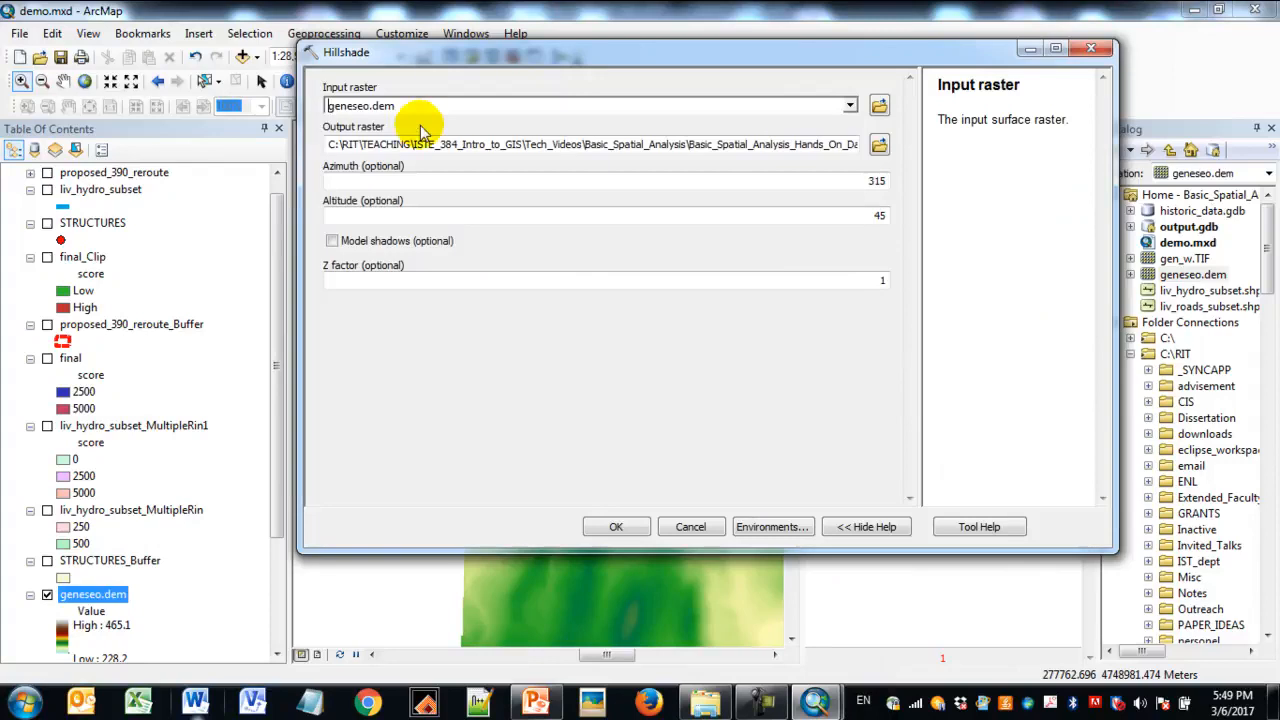
left_click_drag(537, 145, 800, 155)
left_click(798, 152)
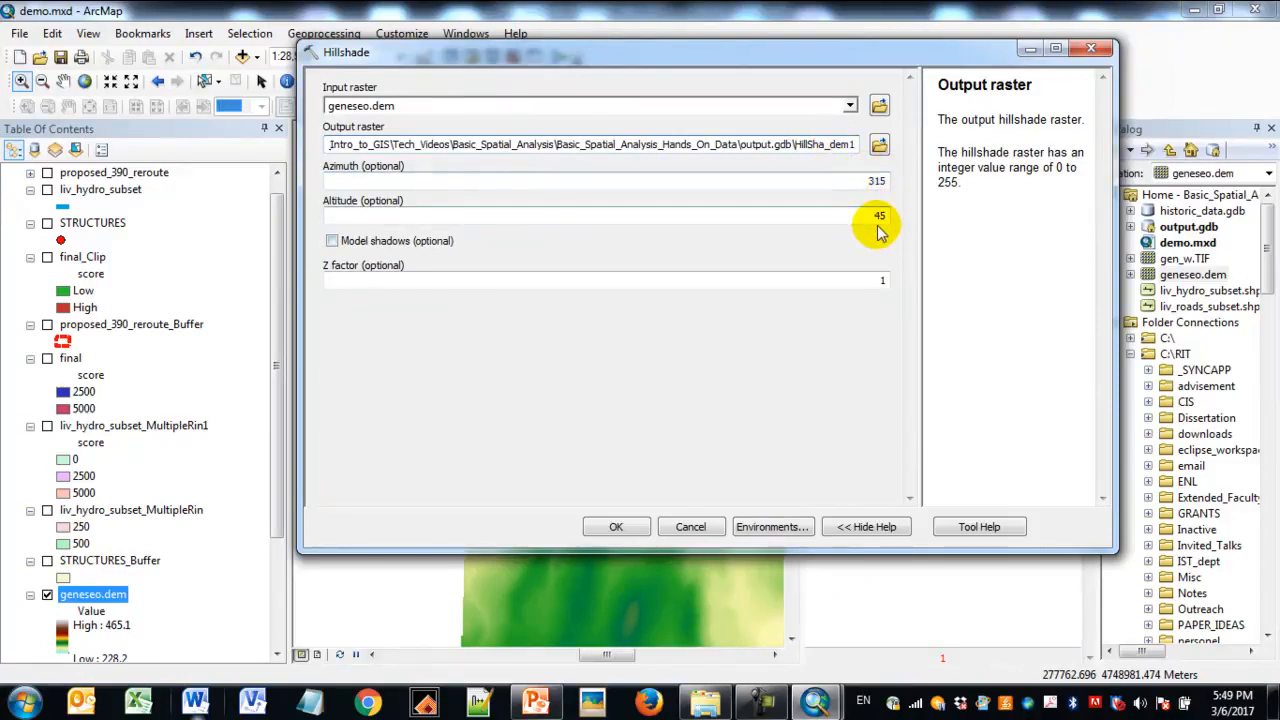
left_click(614, 528)
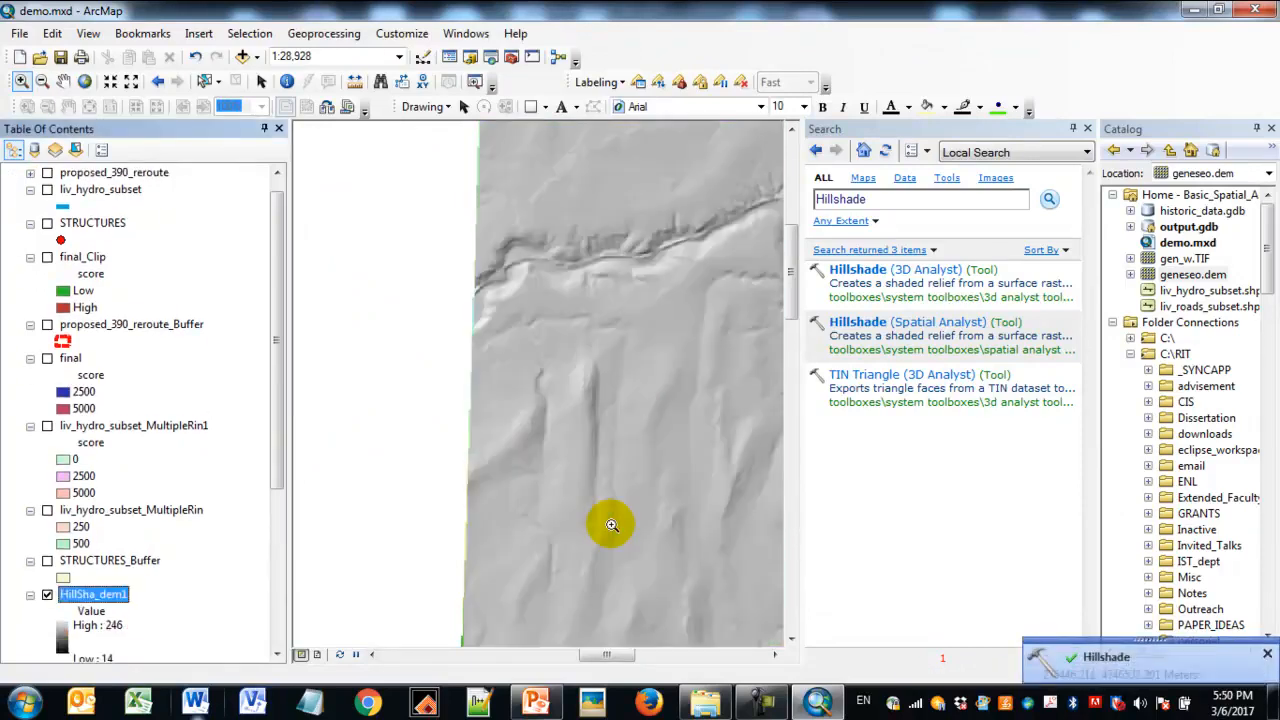
left_click(1087, 128)
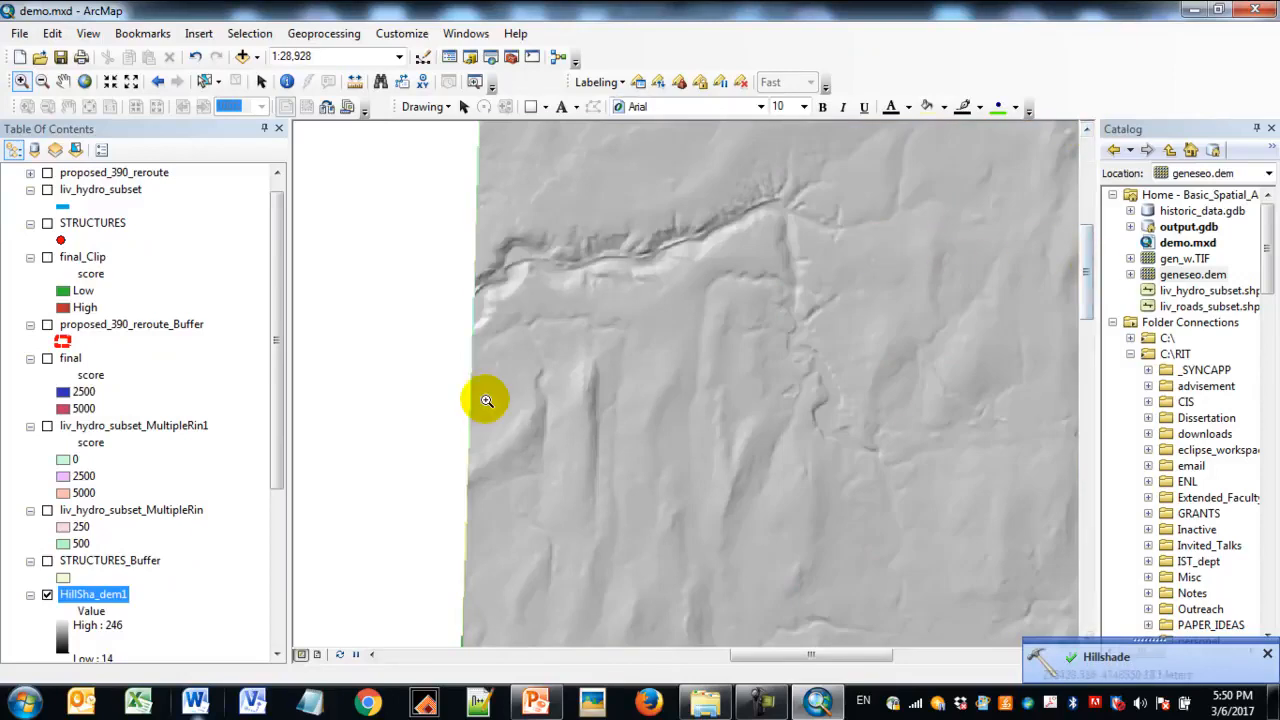
left_click(1268, 654)
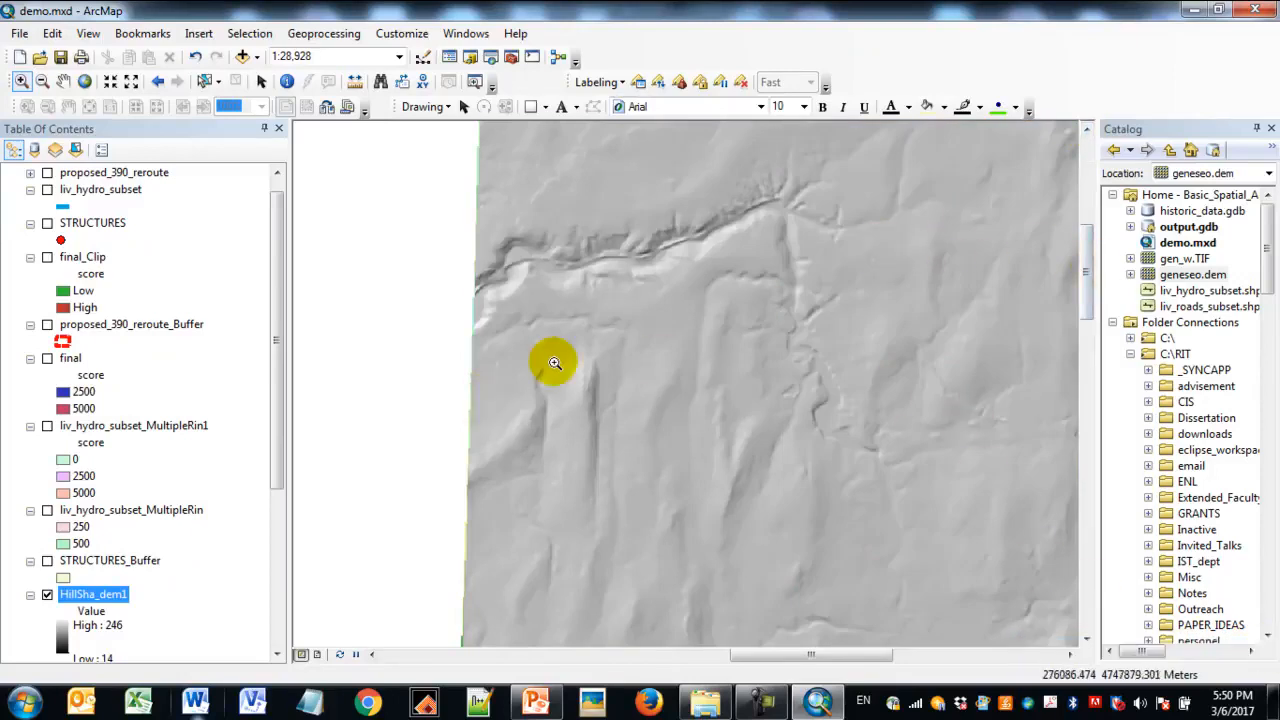
- Move the geneseo.dem layer above the HillSha_dem1 layer in the drawing order
left_click_drag(278, 464, 280, 514)
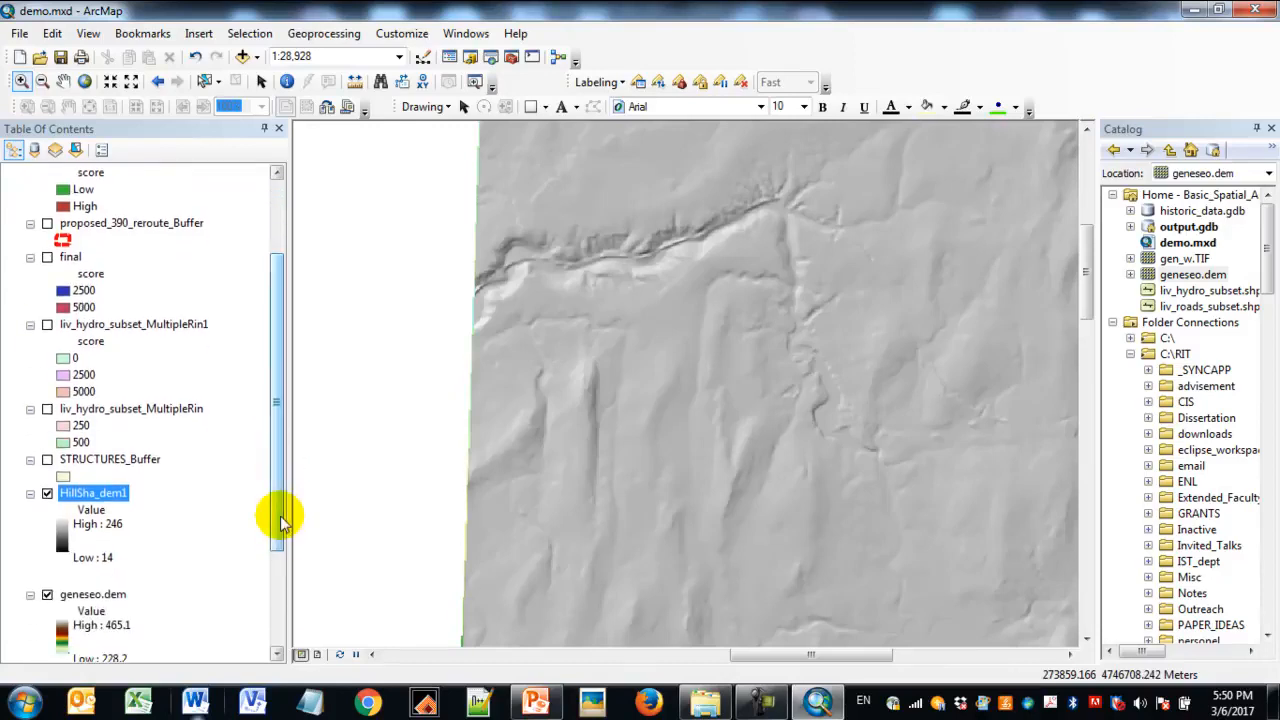
left_click(112, 595)
left_click_drag(113, 563, 116, 491)
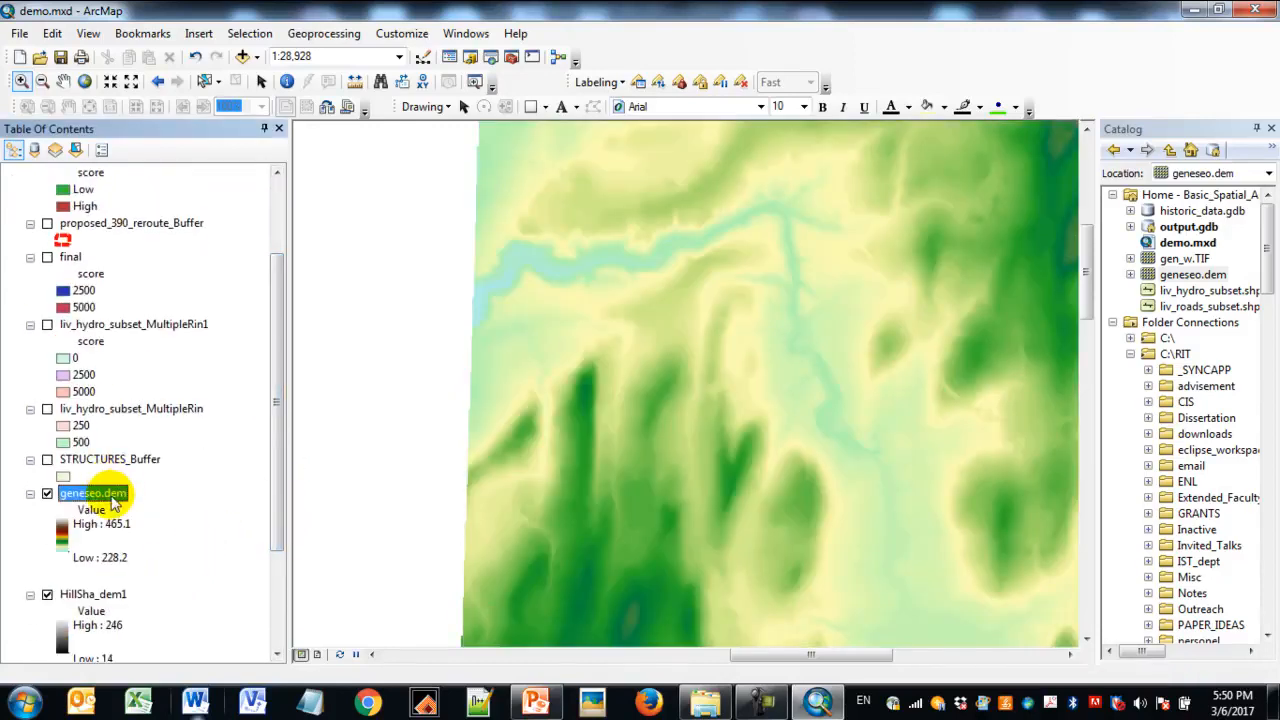
- Set the display transparency of geneseo.dem to 50% so it blends with the hillshade beneath
right_click(111, 497)
left_click(147, 483)
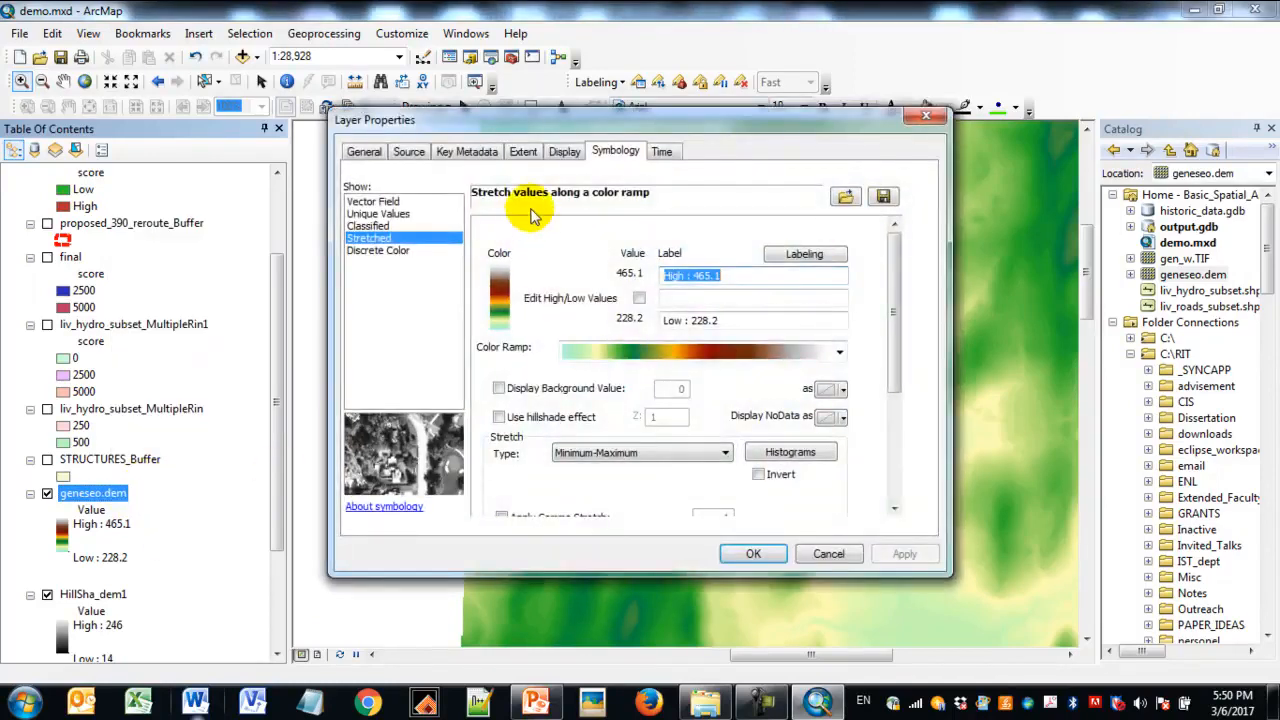
left_click(562, 154)
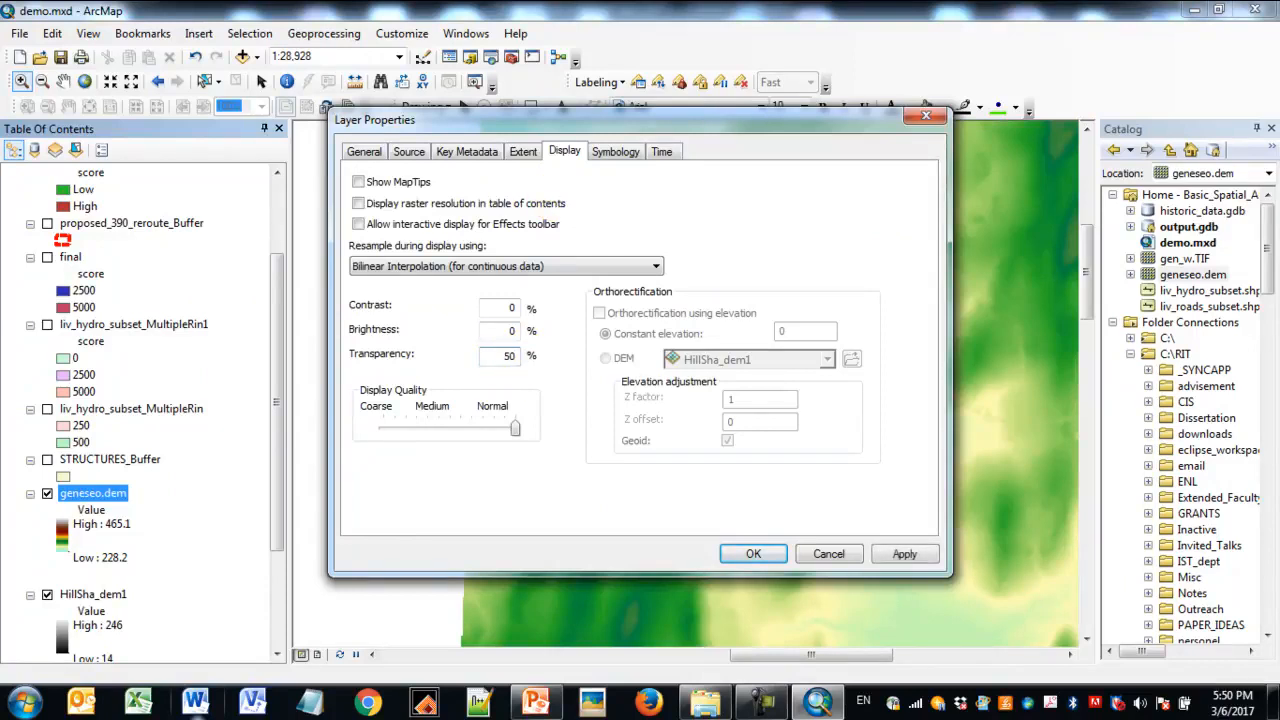
left_click(920, 556)
left_click(760, 553)
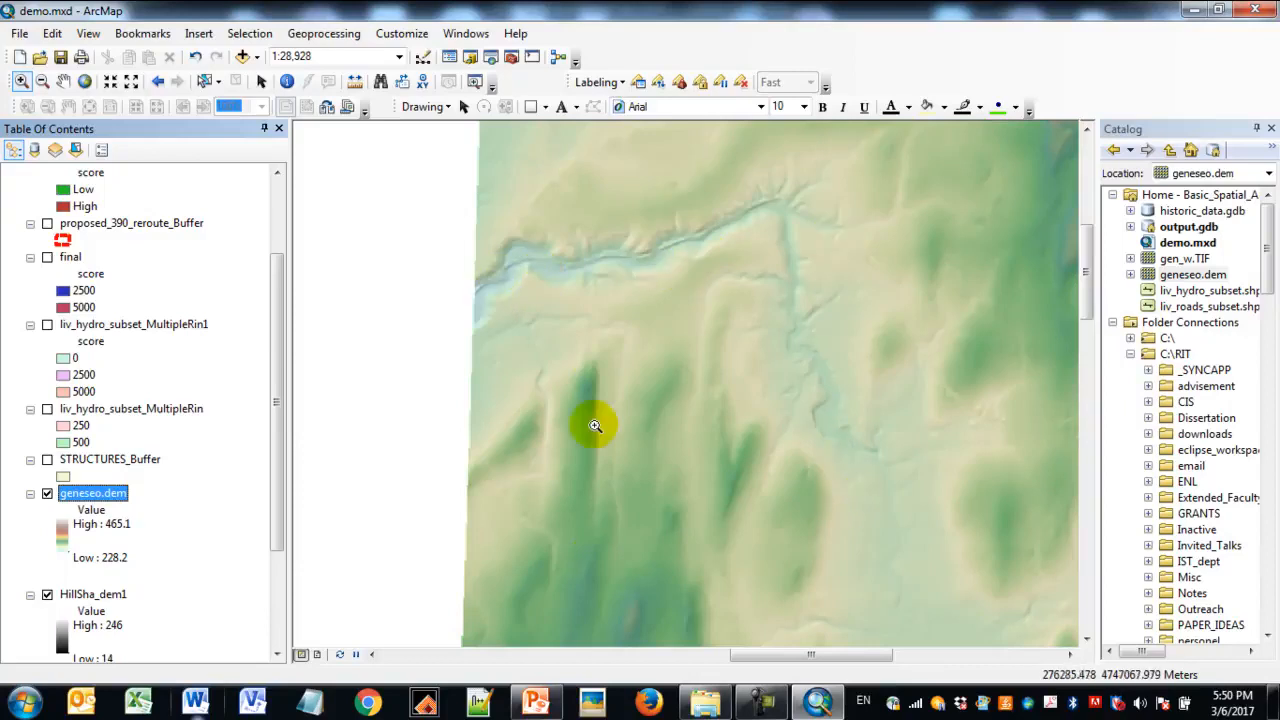
- Display the final_Clip scores and the proposed_390_reroute_Buffer outline over the shaded relief
left_click_drag(276, 305, 277, 243)
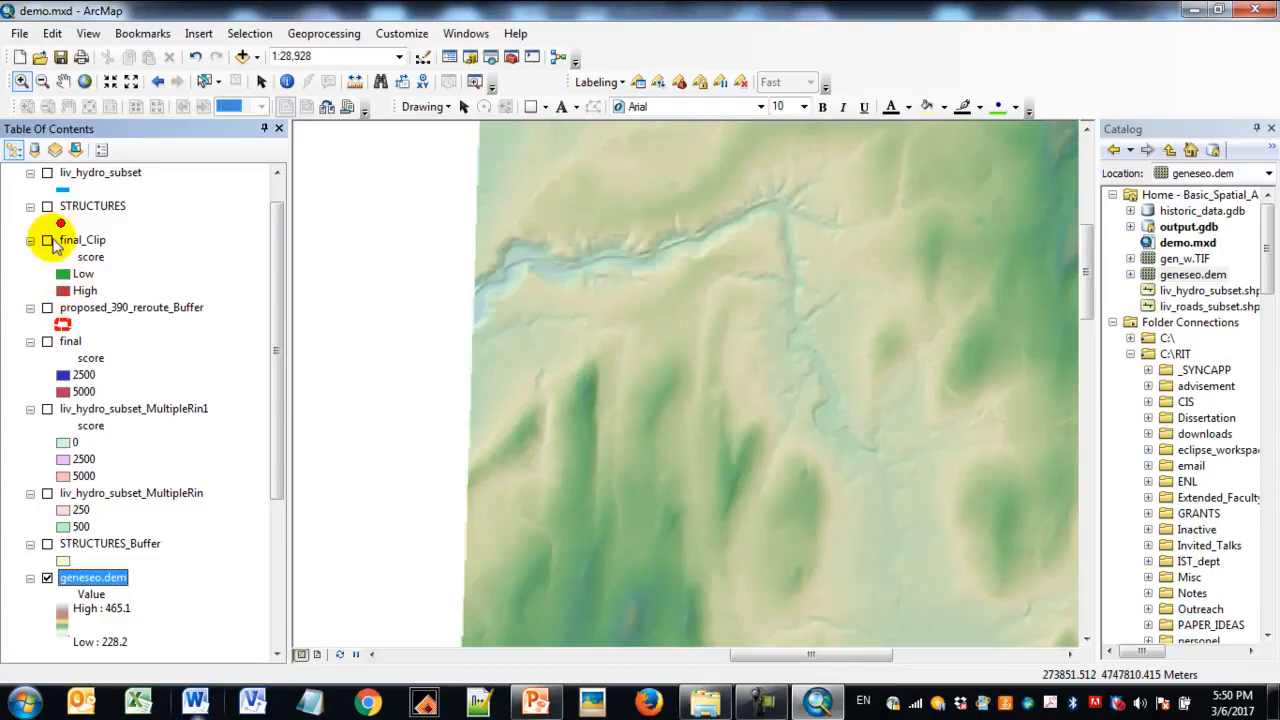
left_click(47, 241)
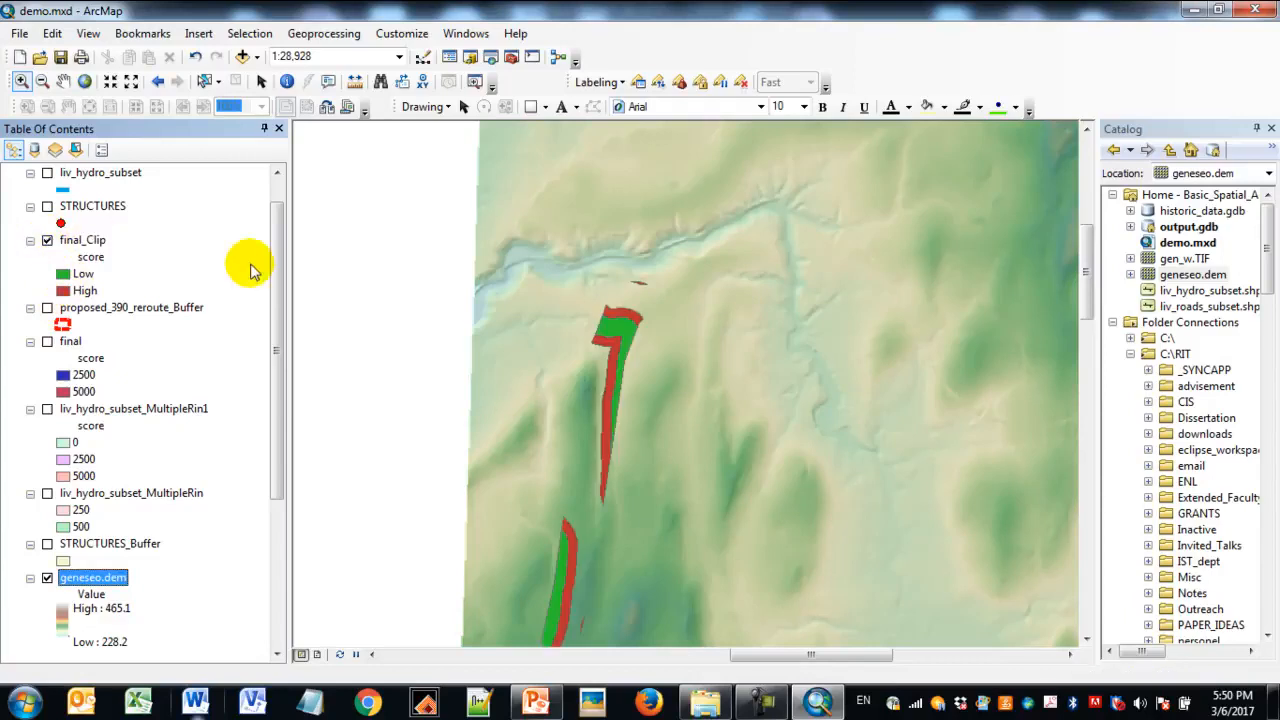
scroll(283, 293, "up", 2)
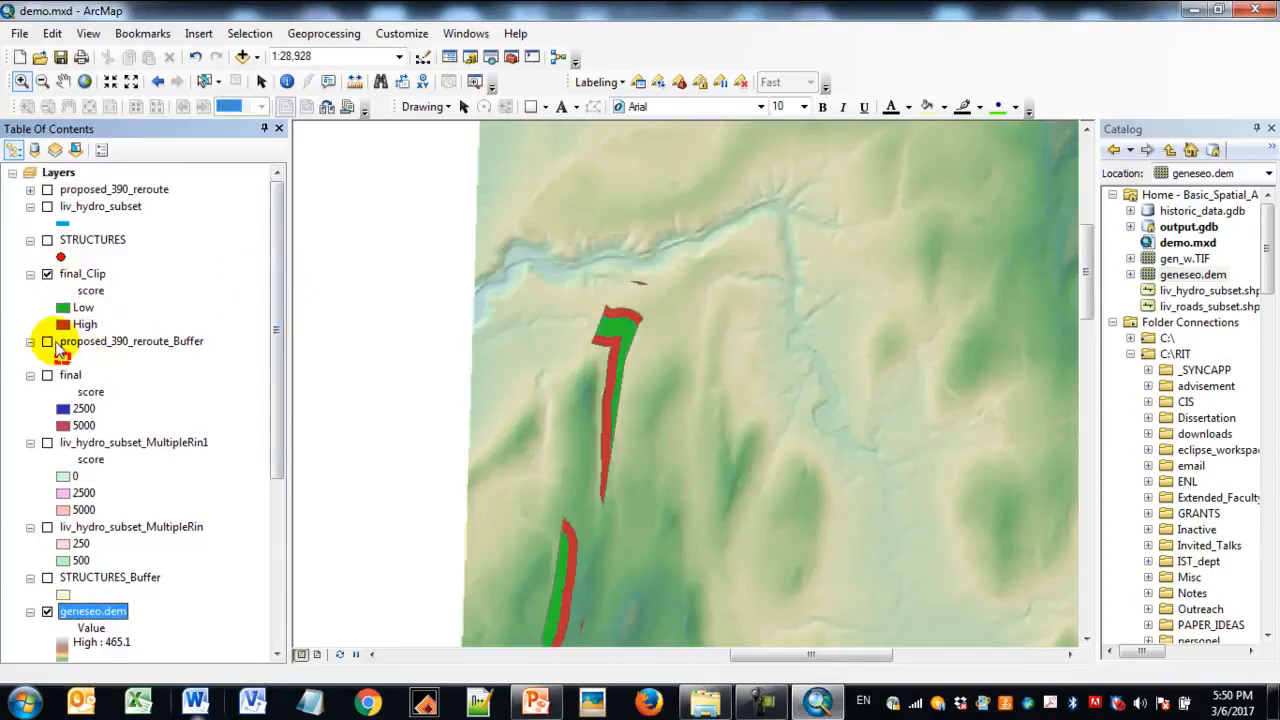
left_click(47, 341)
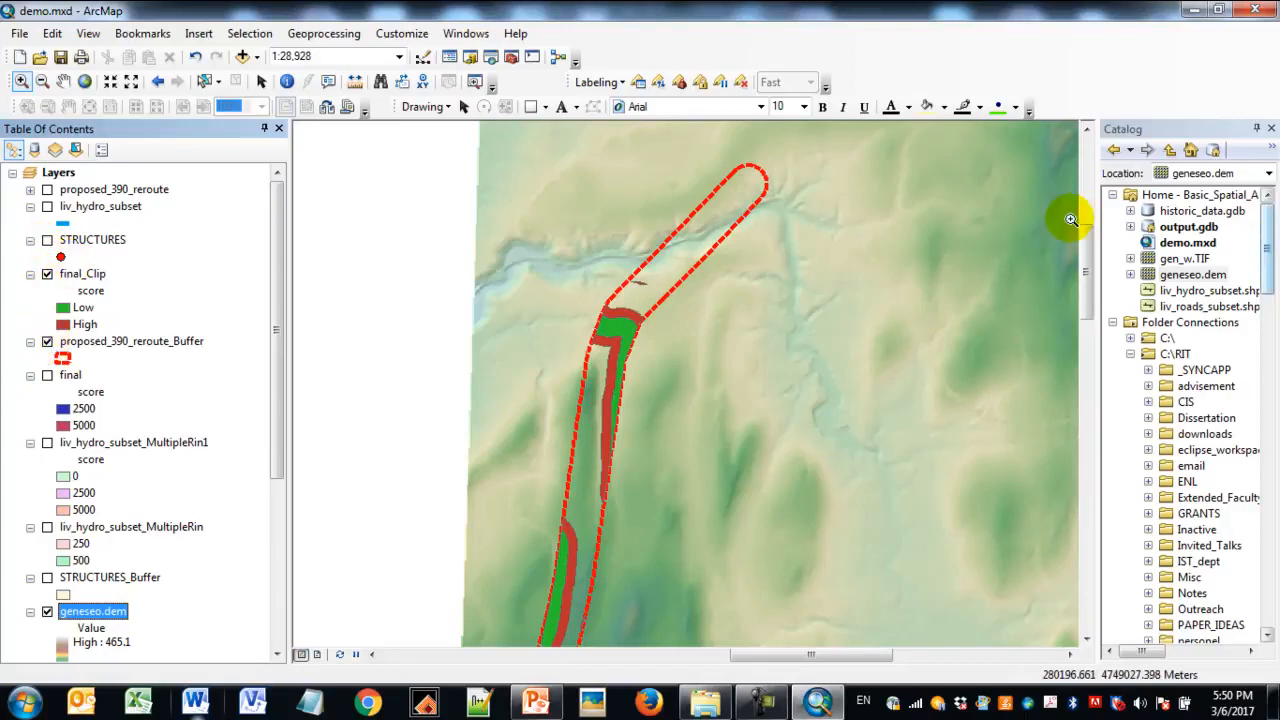
- Widen the catalog and list the datasets stored in output.gdb
left_click_drag(1099, 210, 962, 213)
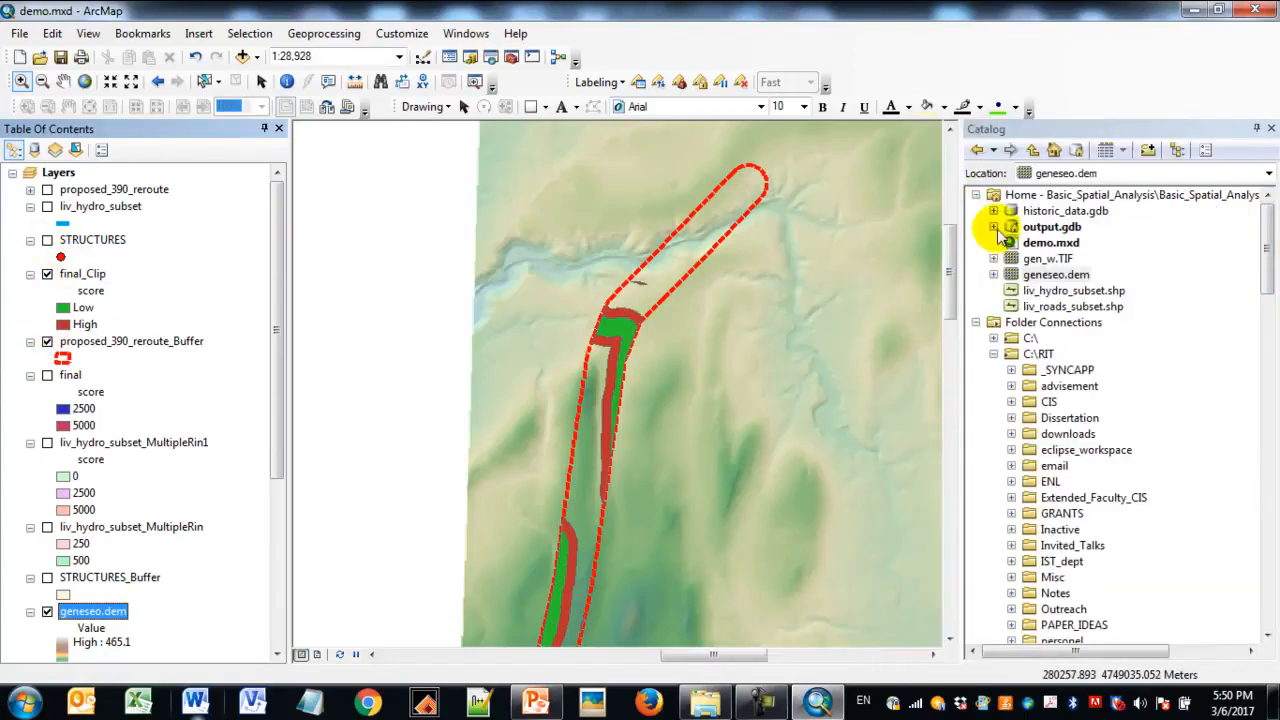
left_click(994, 227)
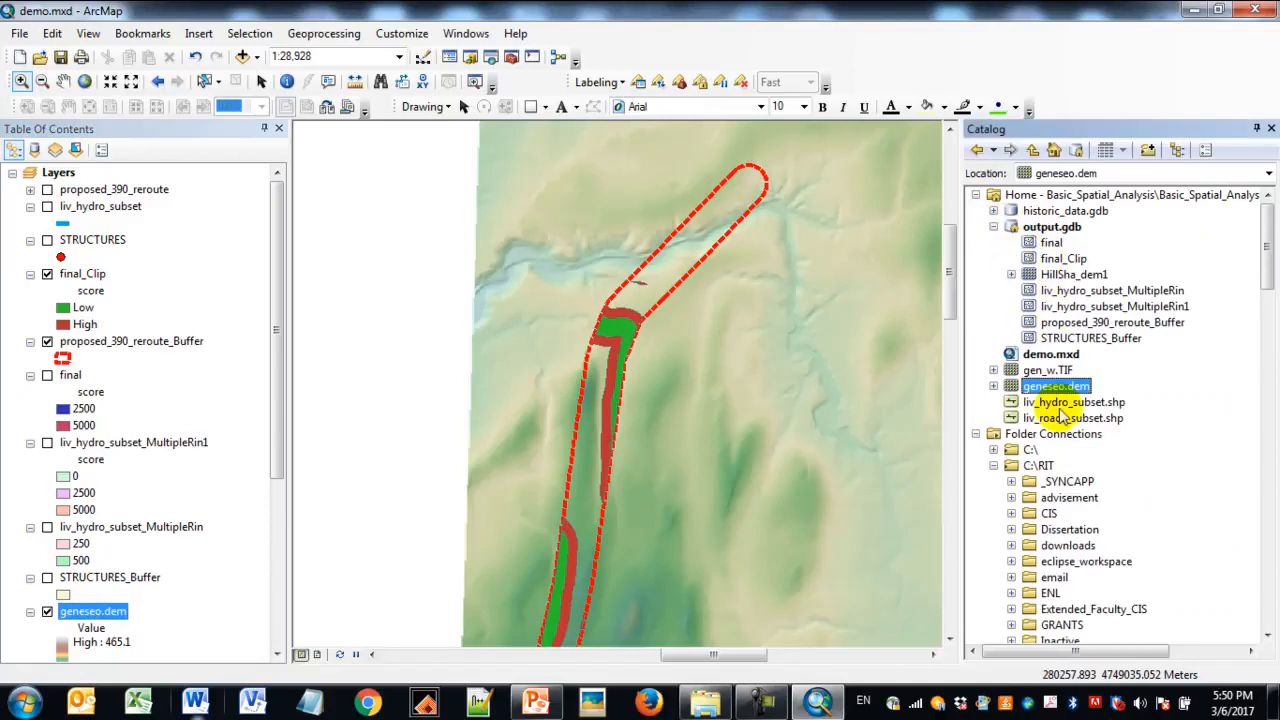